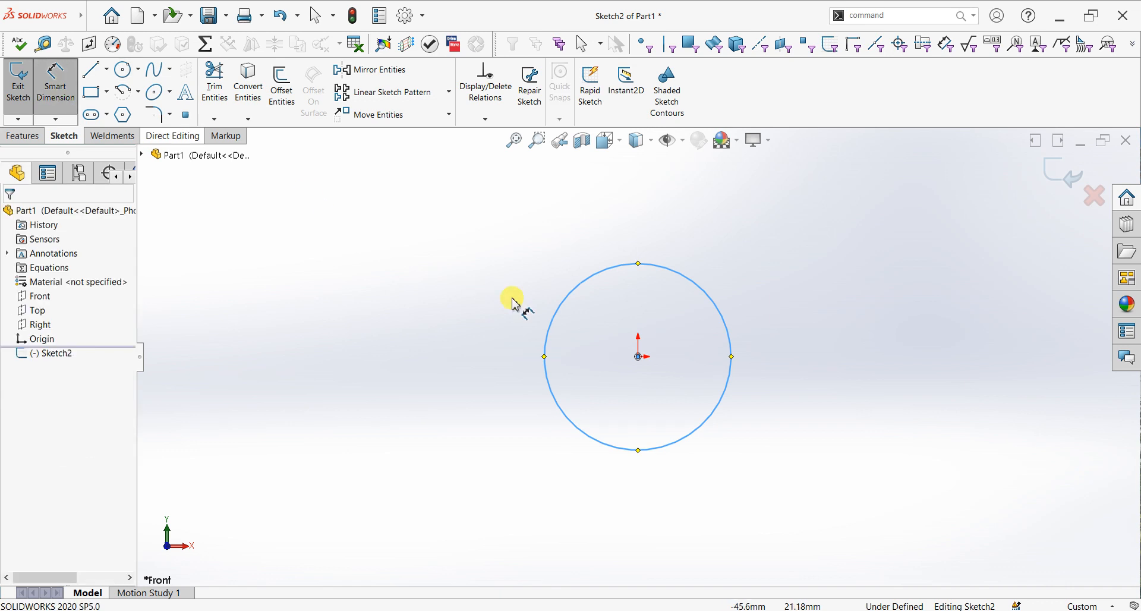
Step: Dimension the circle's diameter to 120 mm
{"action": "left_click", "coordinate": [552, 324]}
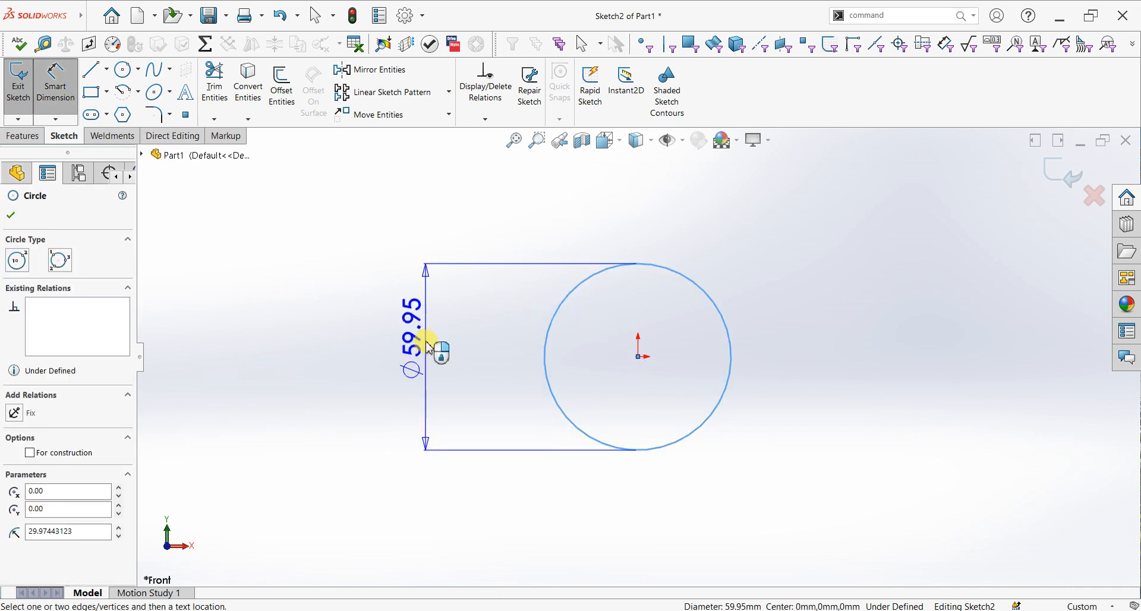
{"action": "left_click", "coordinate": [429, 348]}
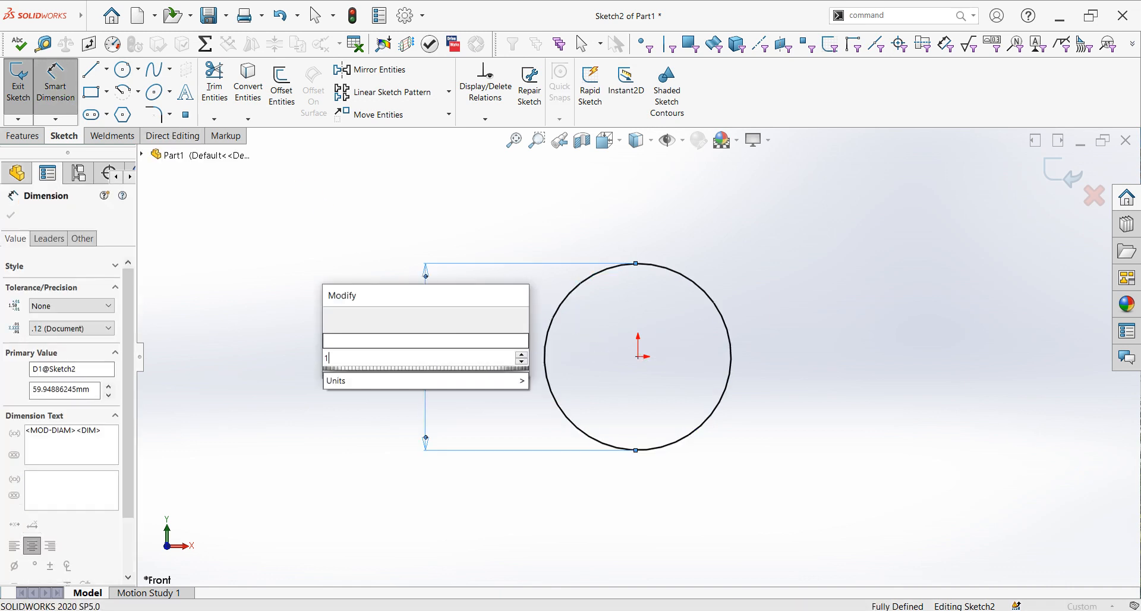
{"action": "type", "text": "120"}
{"action": "key", "text": "Return"}
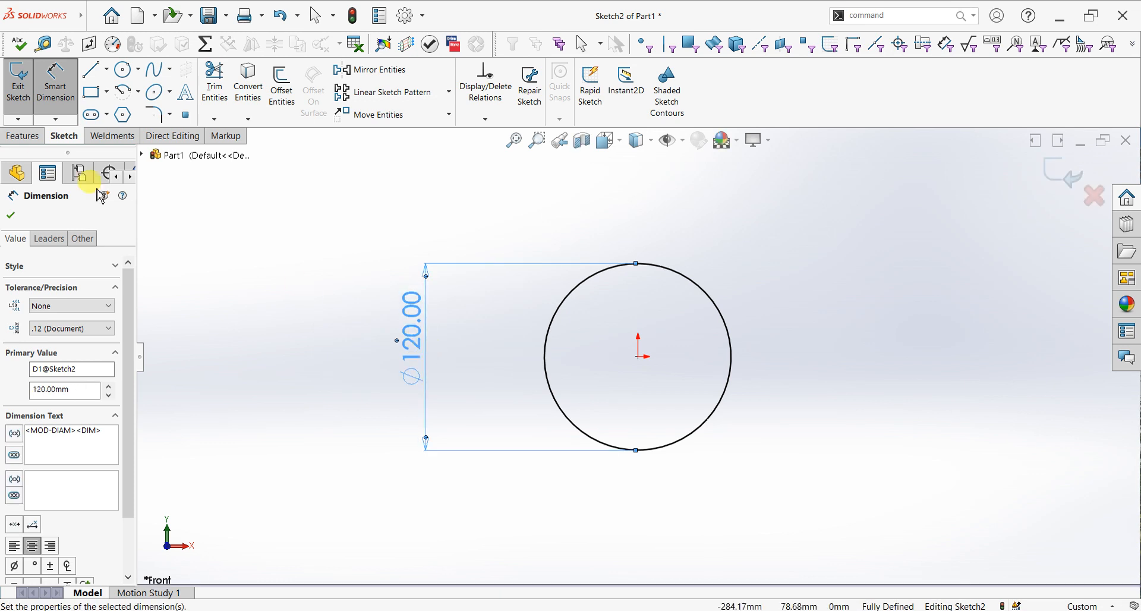
Step: Sketch a smaller concentric circle centred on the origin and dimension its diameter to 100 mm
{"action": "left_click", "coordinate": [128, 72]}
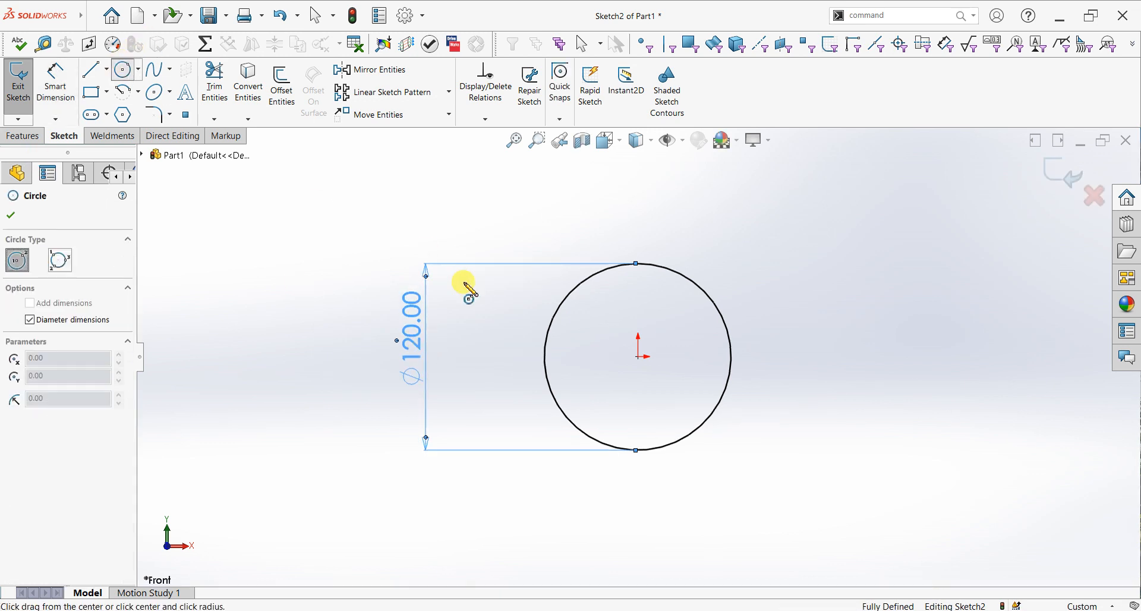
{"action": "left_click", "coordinate": [639, 356]}
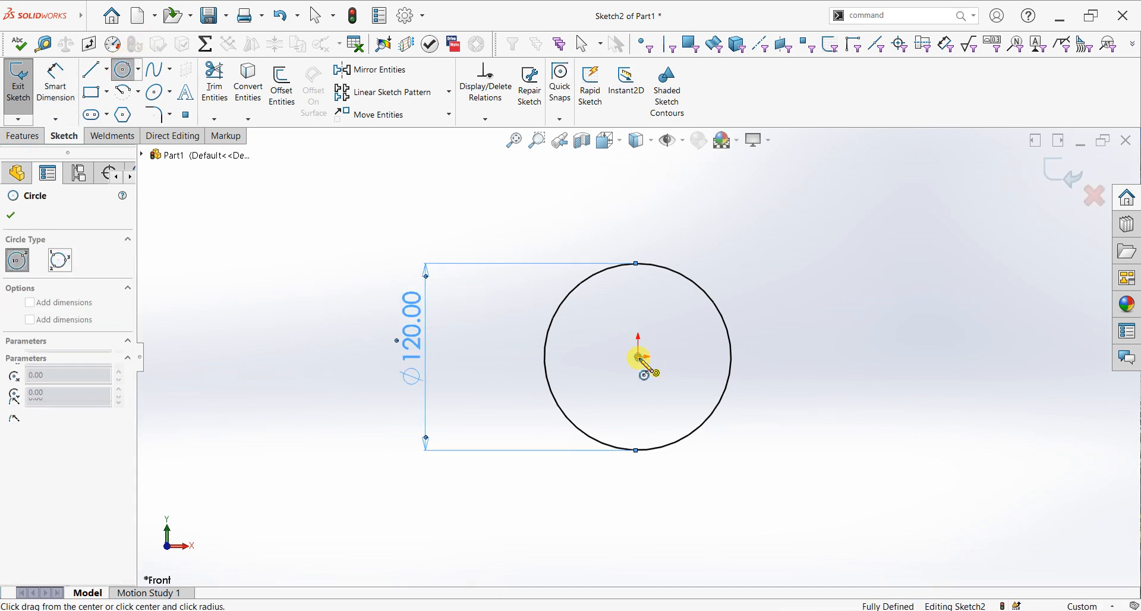
{"action": "left_click", "coordinate": [676, 395]}
{"action": "left_click", "coordinate": [55, 80]}
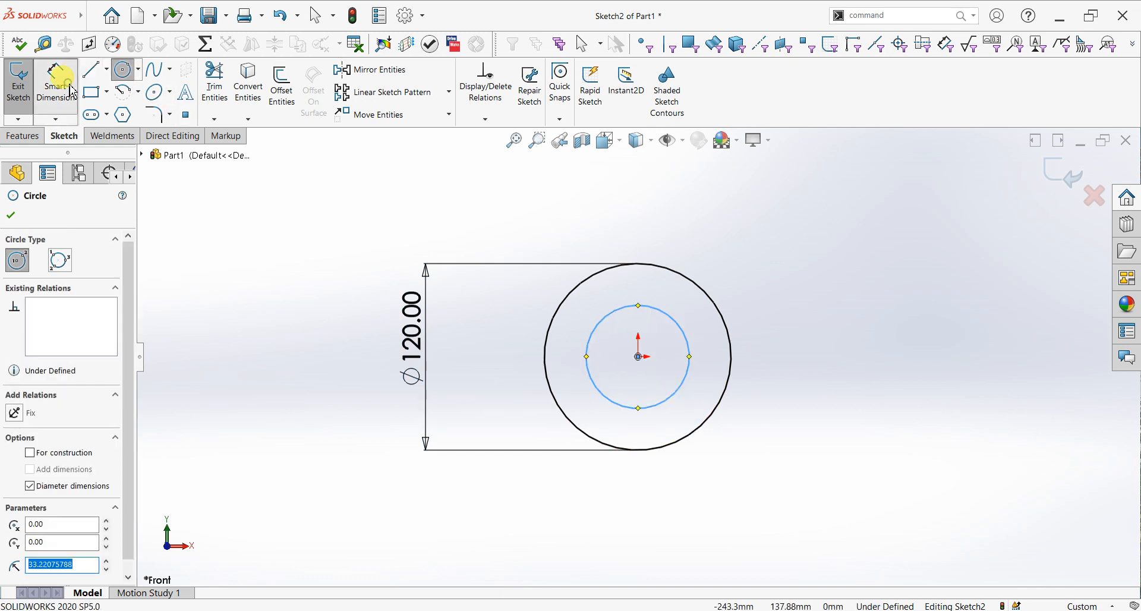
{"action": "left_click", "coordinate": [692, 350]}
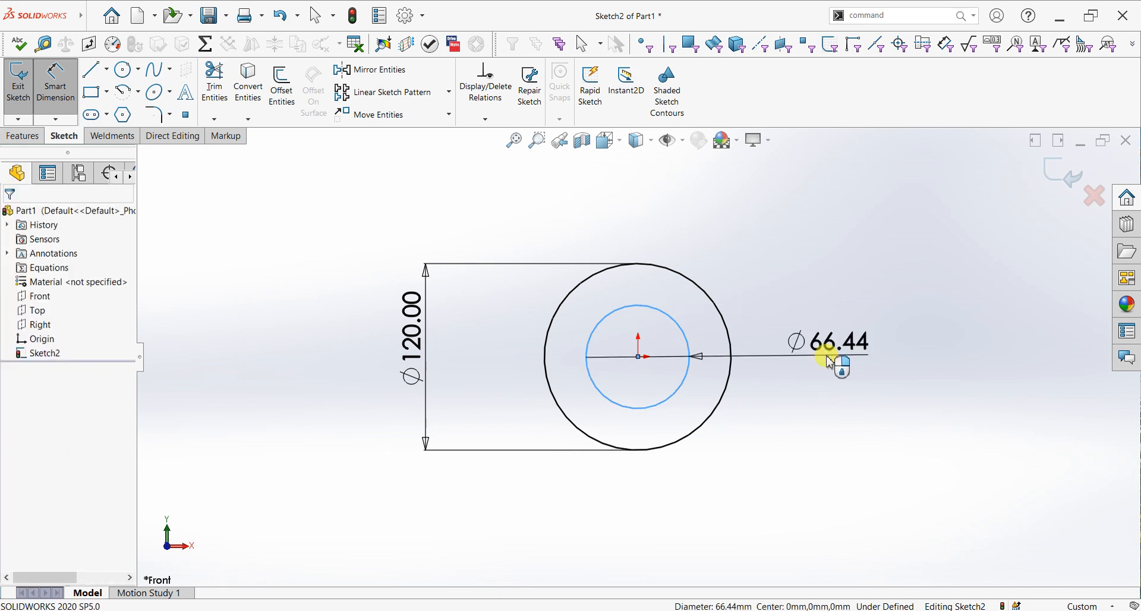
{"action": "left_click", "coordinate": [831, 360]}
{"action": "type", "text": "100"}
{"action": "key", "text": "Return"}
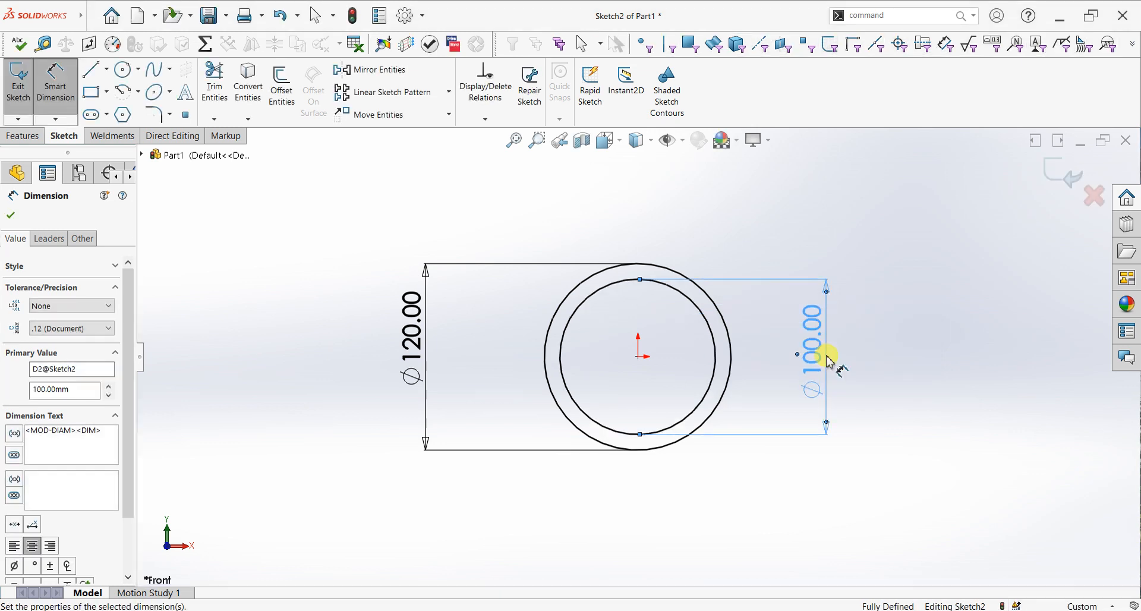
{"action": "left_click", "coordinate": [11, 214]}
Step: Sketch a vertical centerline about 83 mm long from the origin upward past the outer circle
{"action": "left_click", "coordinate": [107, 70]}
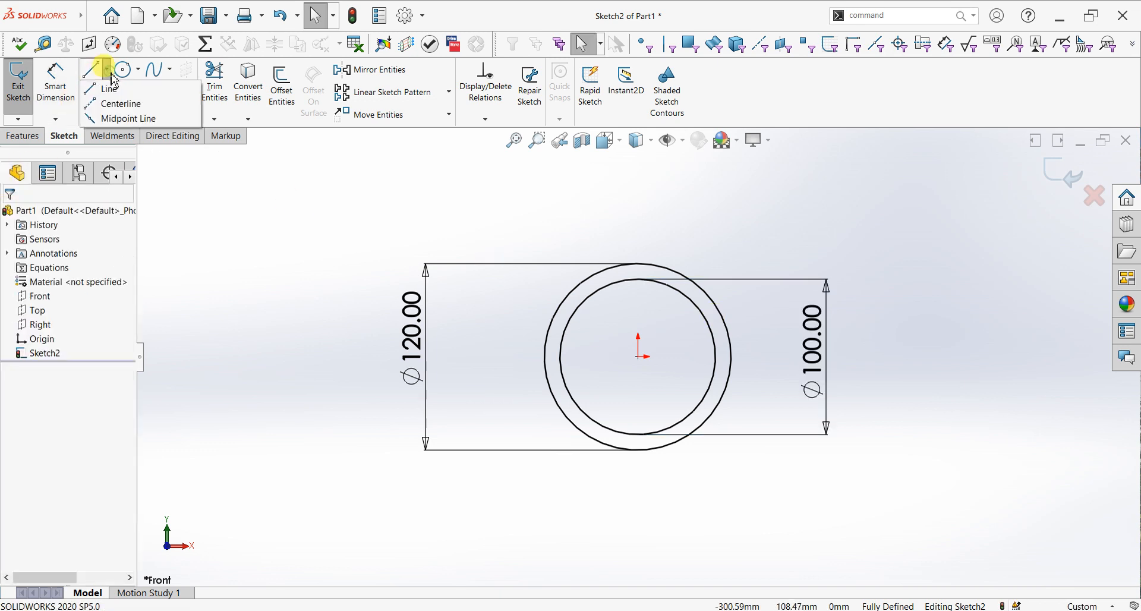
{"action": "left_click", "coordinate": [119, 105]}
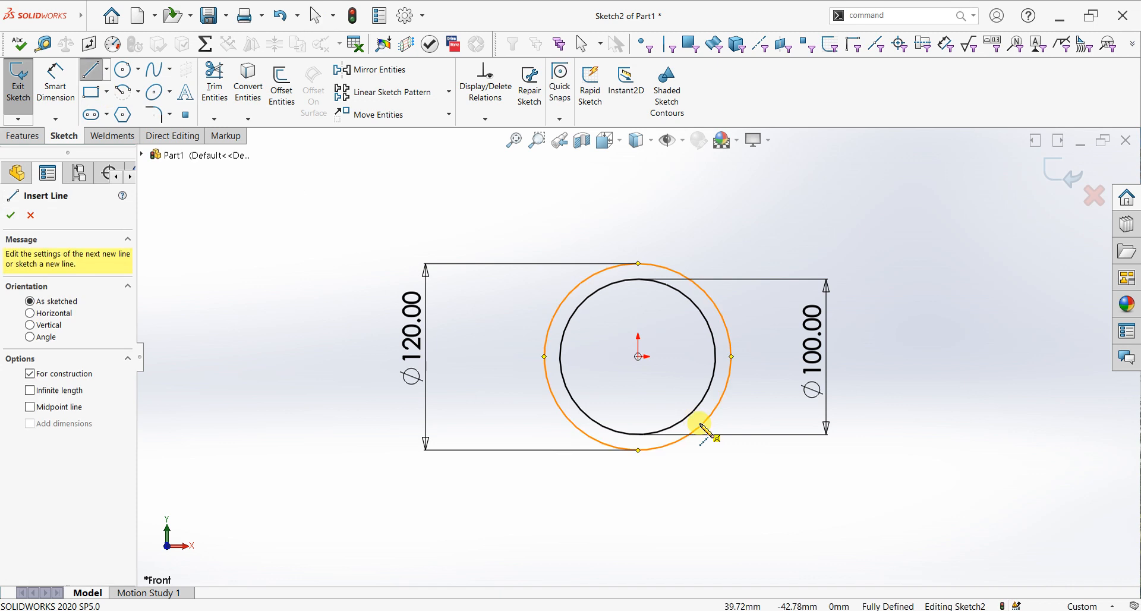
{"action": "left_click", "coordinate": [640, 356]}
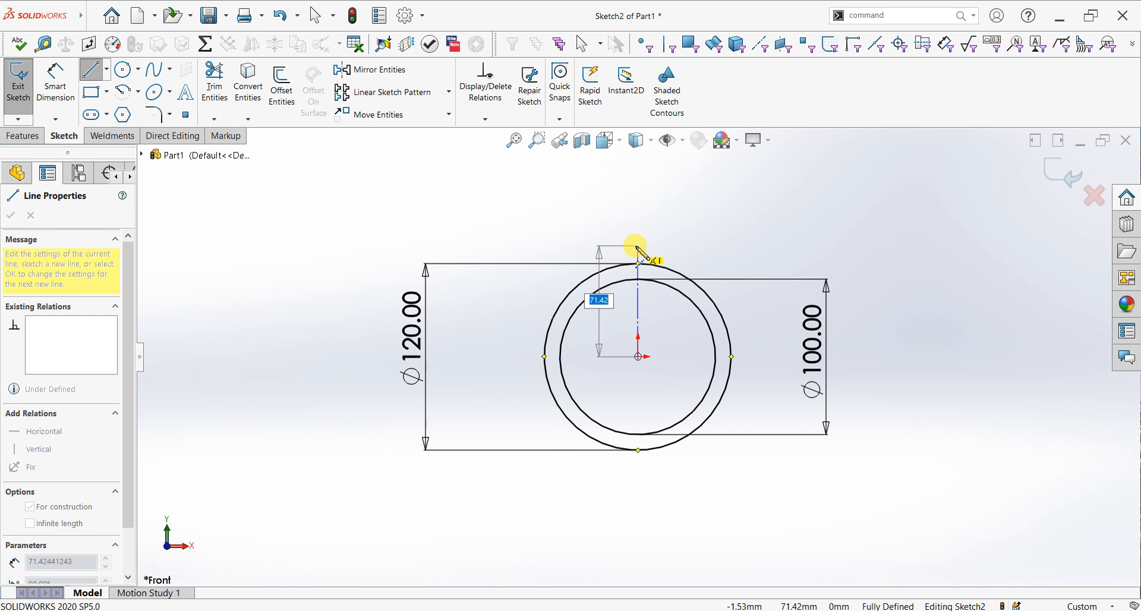
{"action": "left_click", "coordinate": [637, 229]}
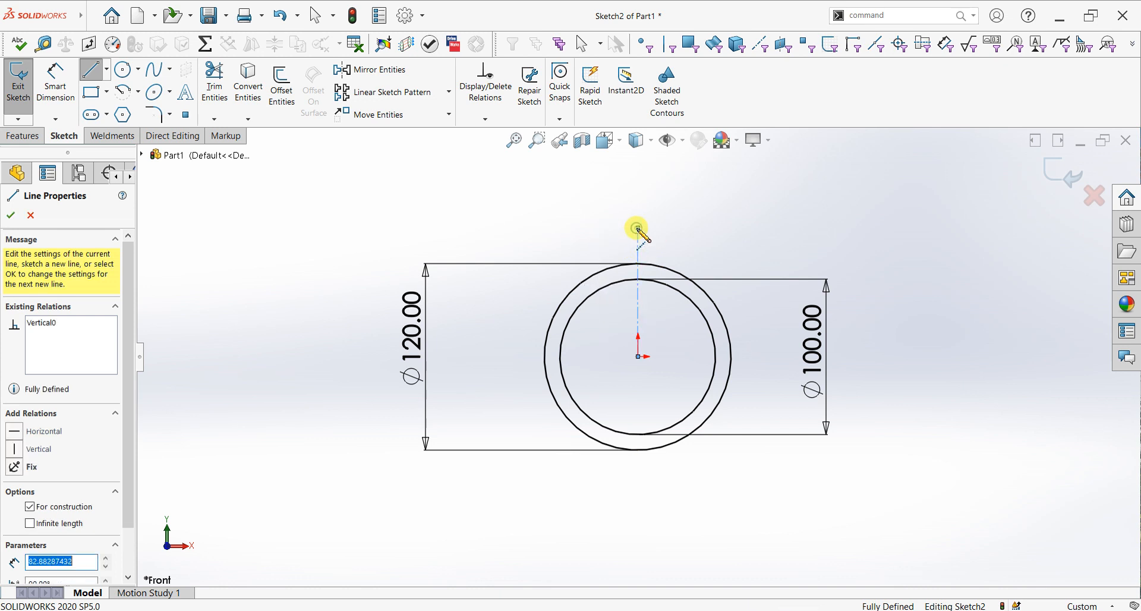
{"action": "right_click", "coordinate": [638, 230]}
{"action": "left_click", "coordinate": [663, 237]}
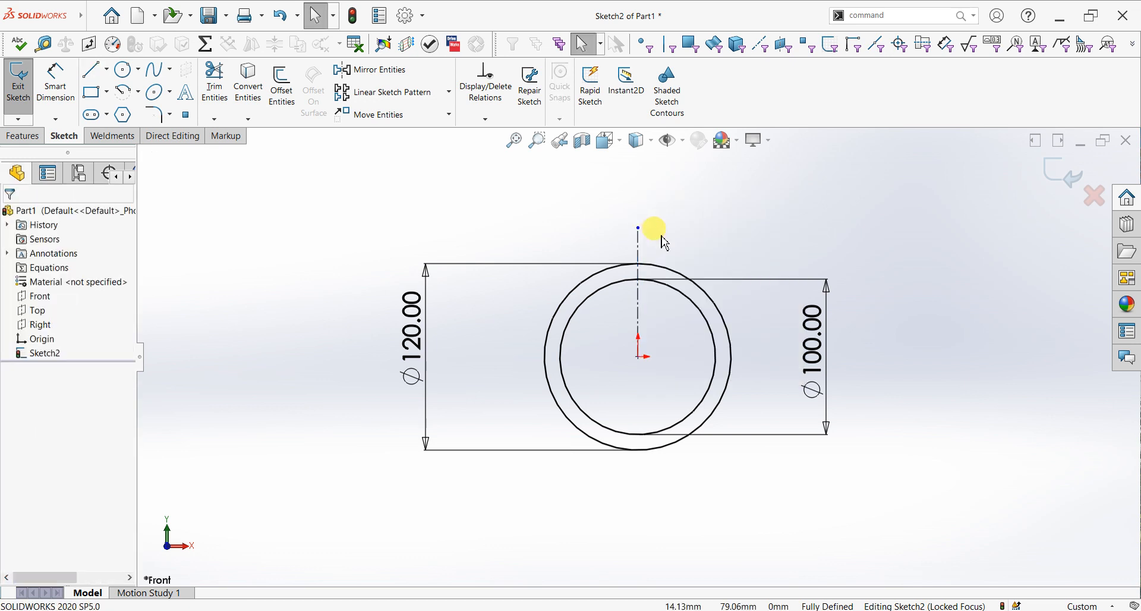
Step: Sketch a tooth flank left of the centerline: a slanted line about 14 mm long crossing the outer circle, continued by a vertical line about 10 mm down
{"action": "scroll", "coordinate": [662, 236], "scroll_direction": "up", "scroll_amount": 1}
{"action": "scroll", "coordinate": [662, 236], "scroll_direction": "down", "scroll_amount": 2}
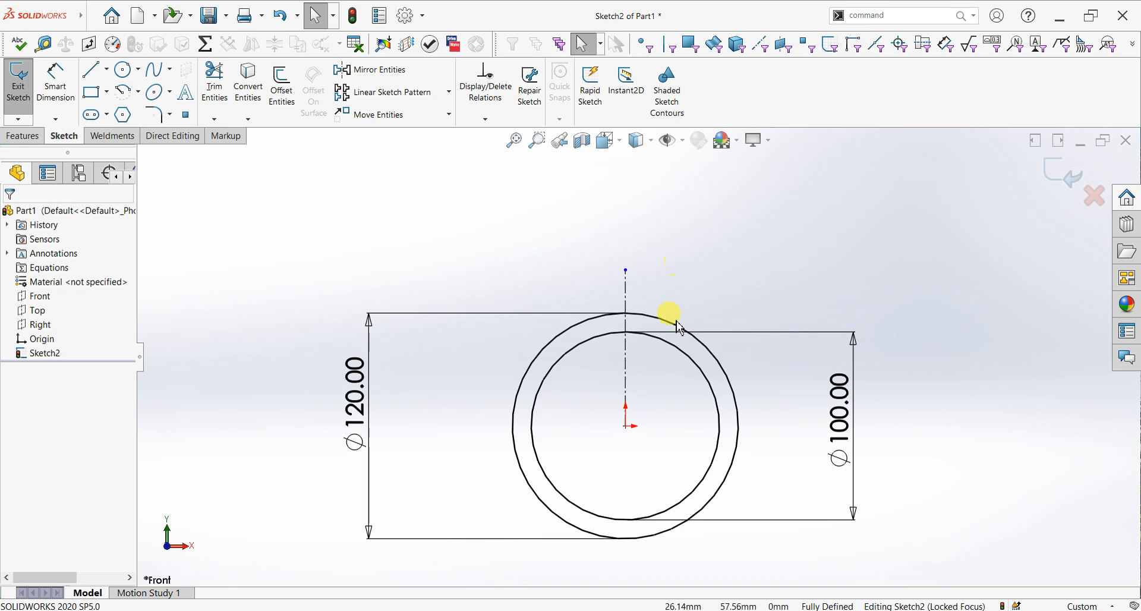
{"action": "scroll", "coordinate": [656, 414], "scroll_direction": "down", "scroll_amount": 1}
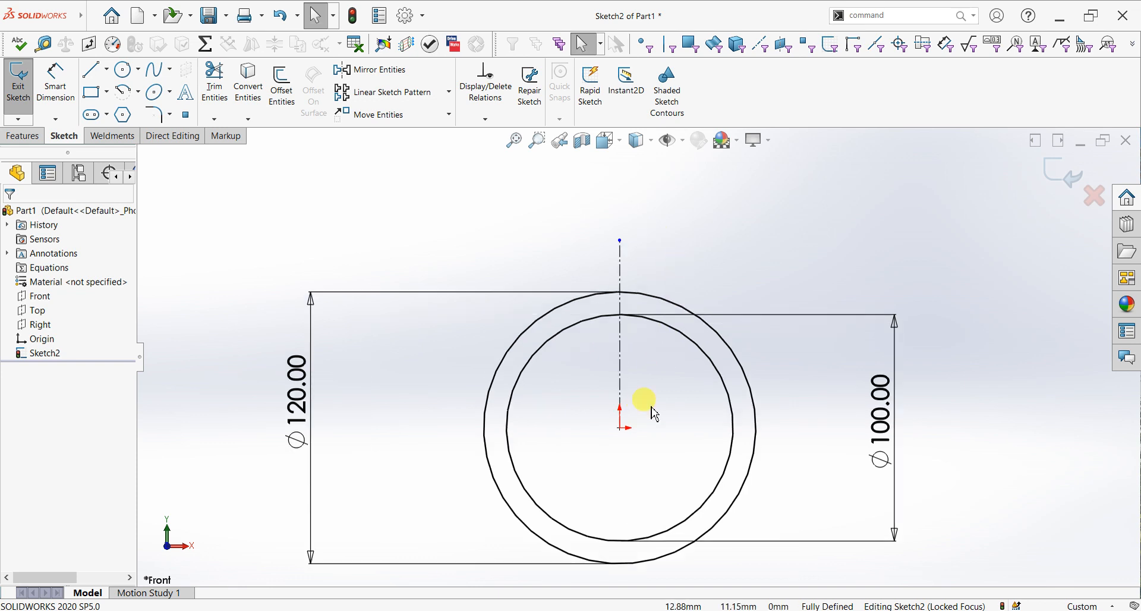
{"action": "left_click", "coordinate": [92, 71]}
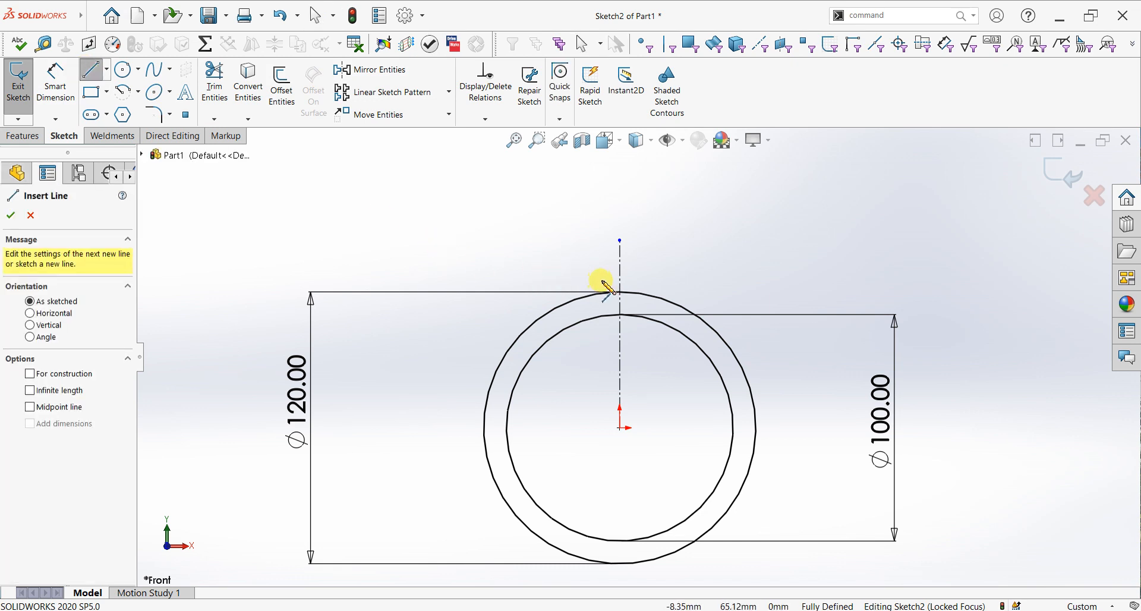
{"action": "left_click", "coordinate": [602, 280]}
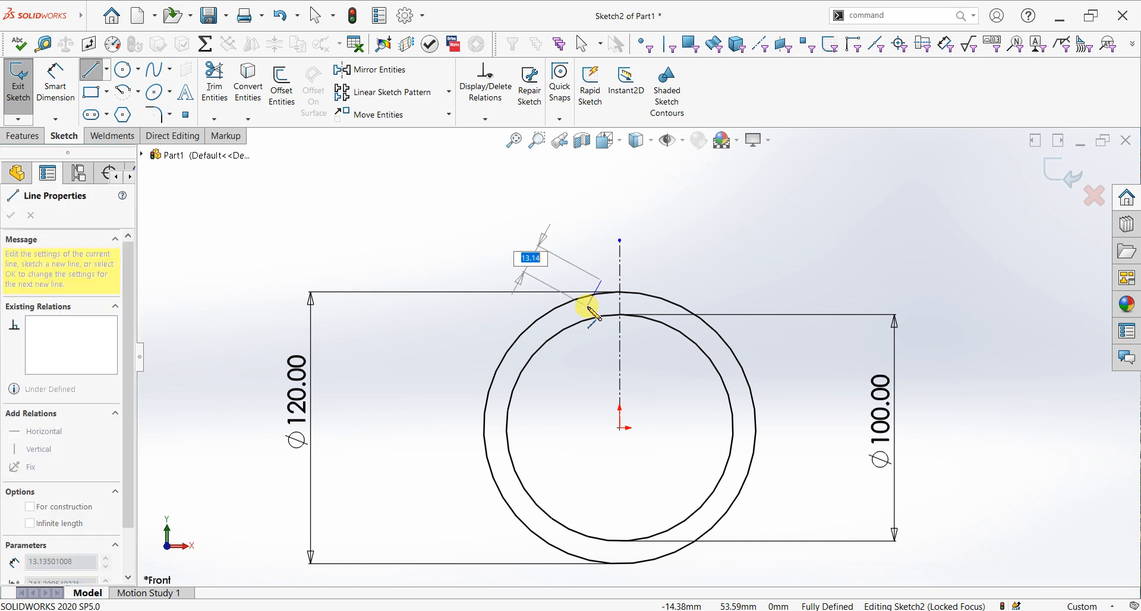
{"action": "left_click", "coordinate": [587, 307]}
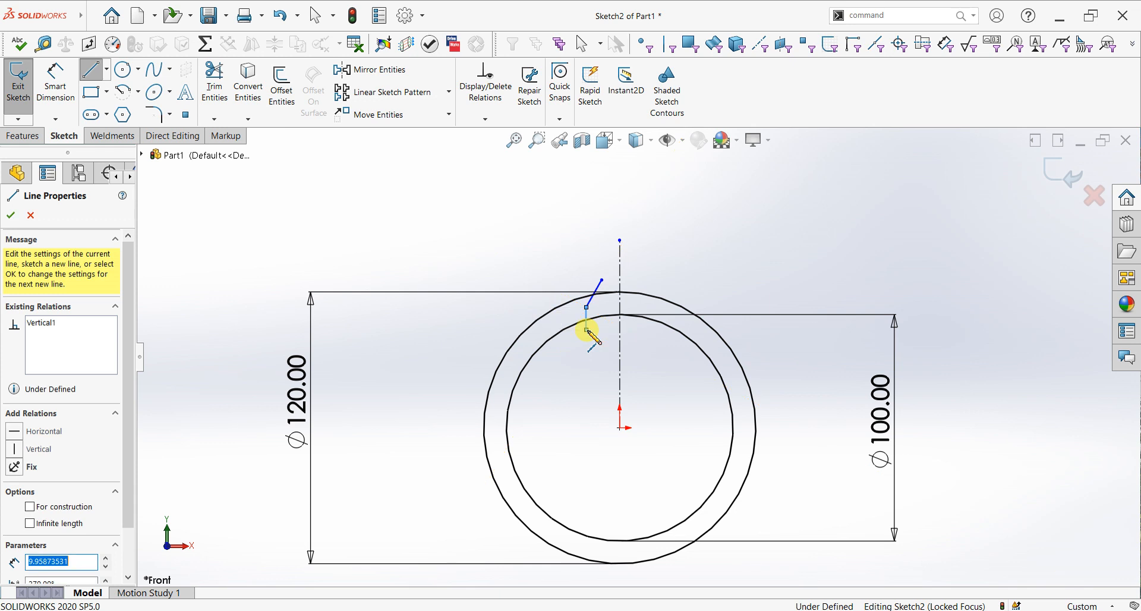
{"action": "right_click", "coordinate": [587, 330]}
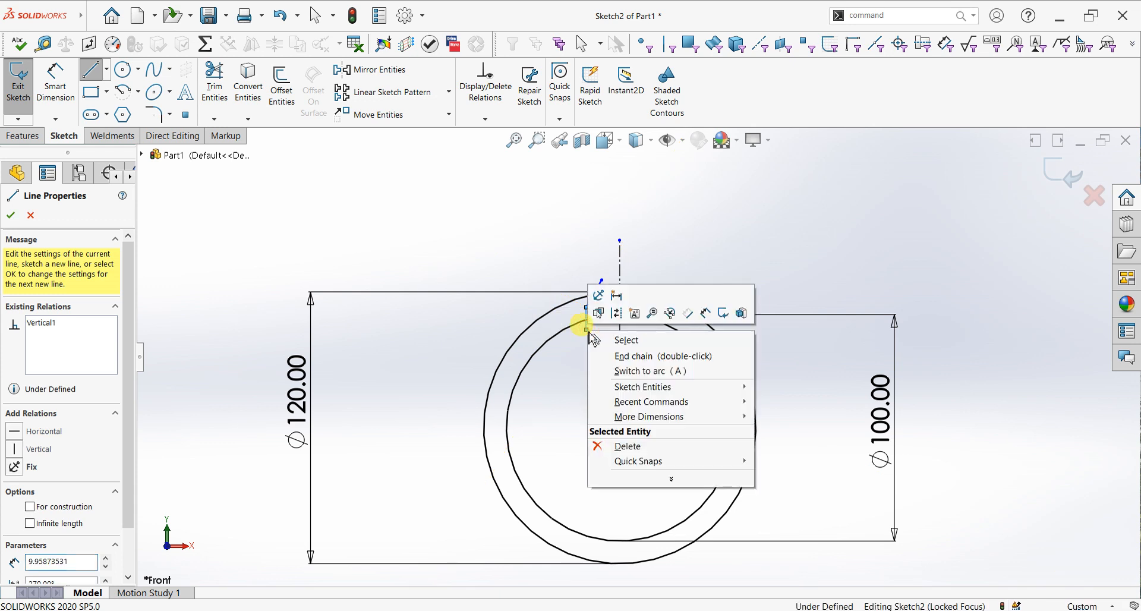
{"action": "left_click", "coordinate": [618, 342]}
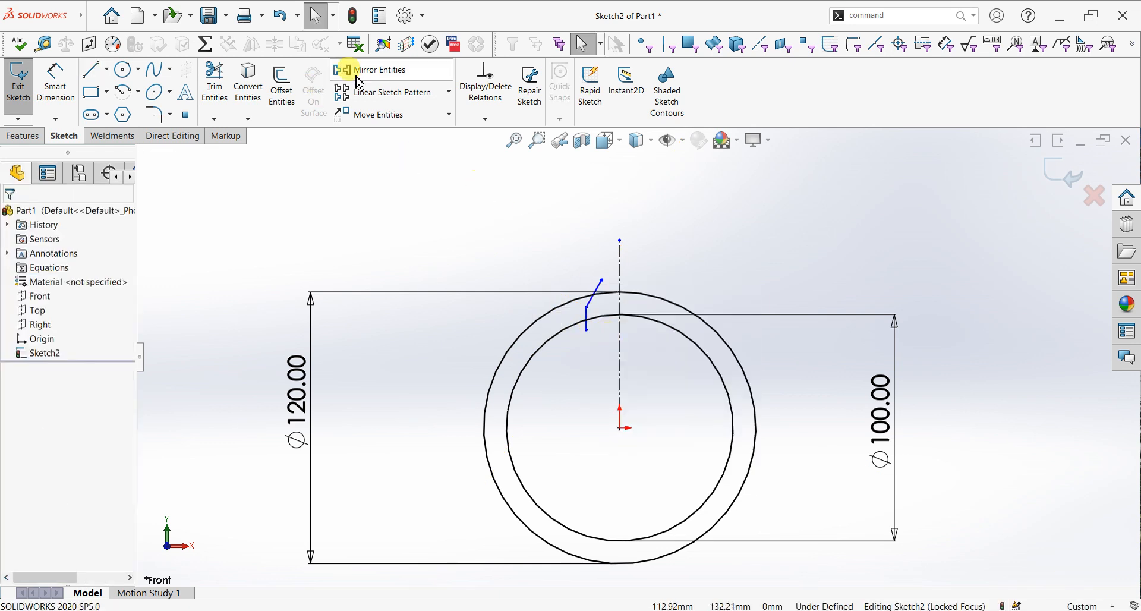
Step: Mirror the slanted and vertical flank lines about the vertical centerline, keeping the originals
{"action": "left_click", "coordinate": [385, 81]}
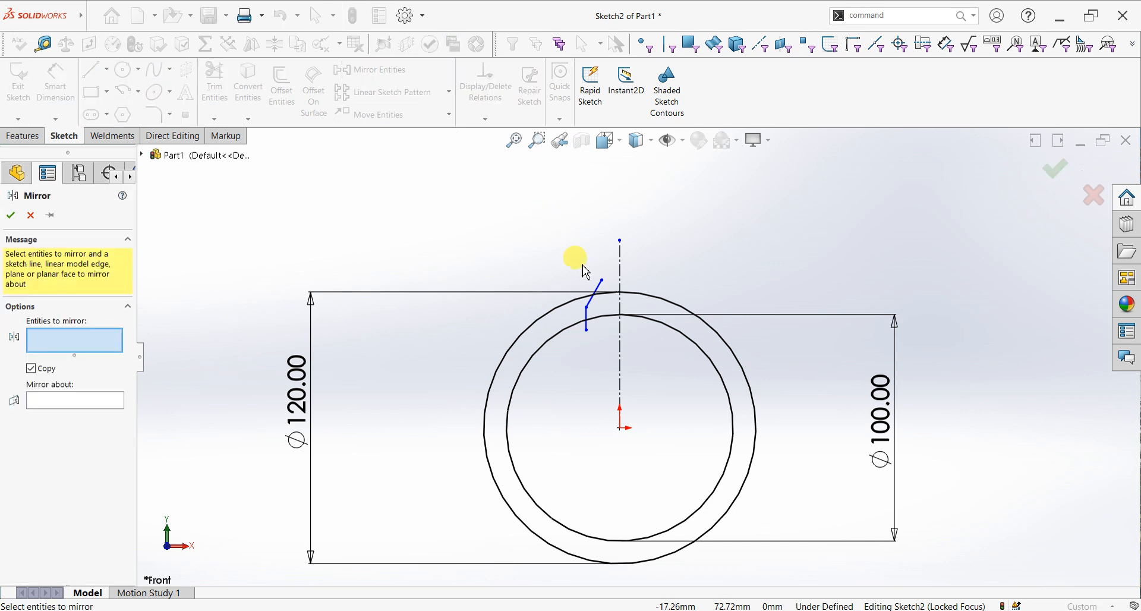
{"action": "left_click", "coordinate": [594, 289]}
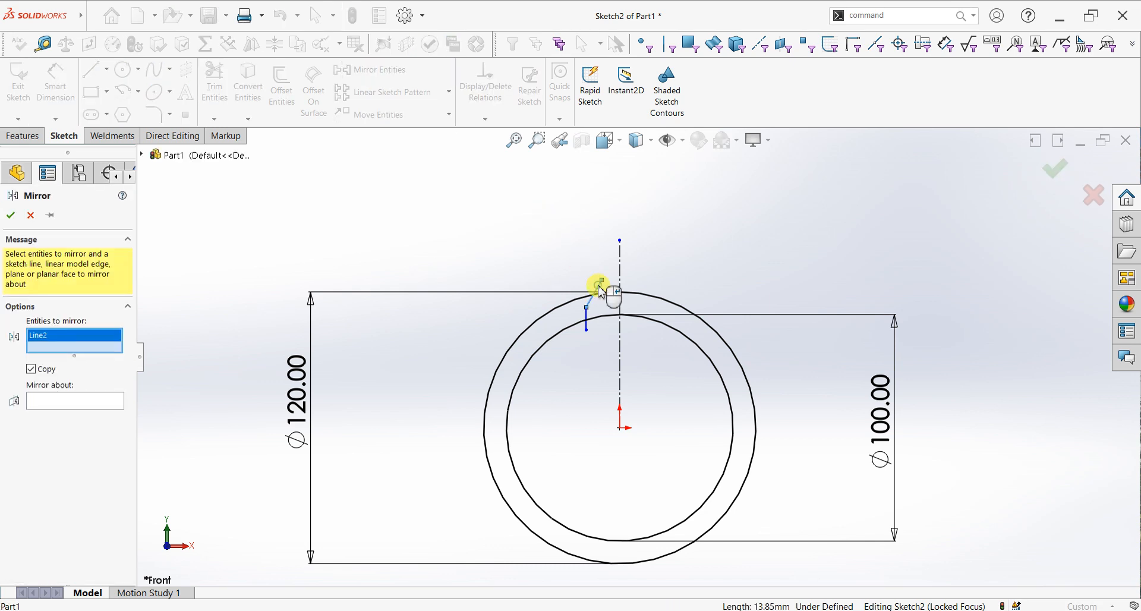
{"action": "left_click", "coordinate": [591, 327]}
{"action": "left_click", "coordinate": [69, 414]}
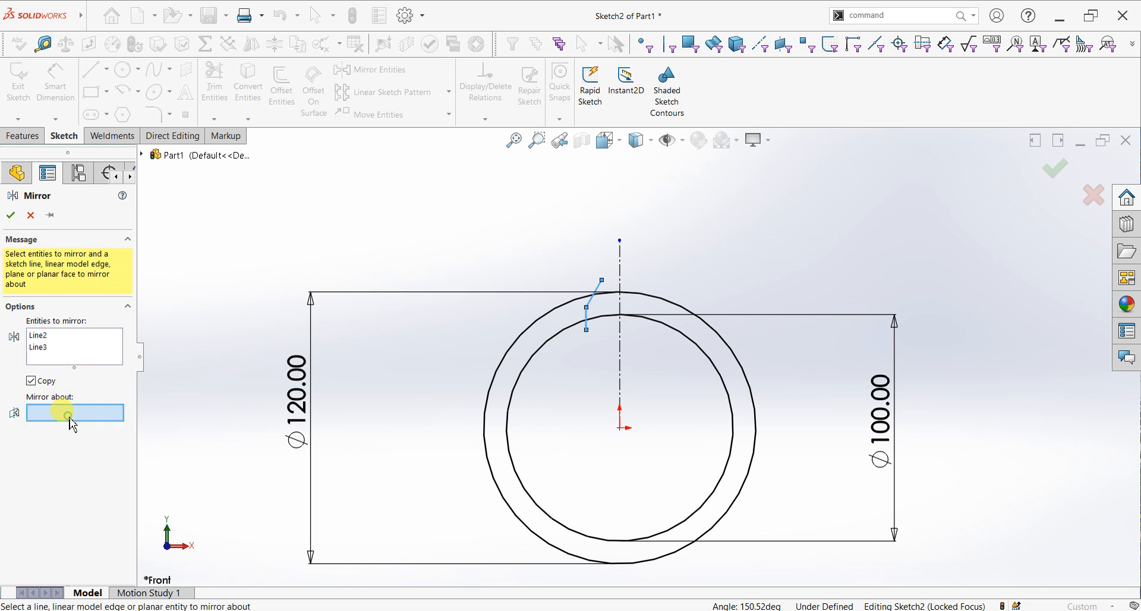
{"action": "left_click", "coordinate": [622, 367]}
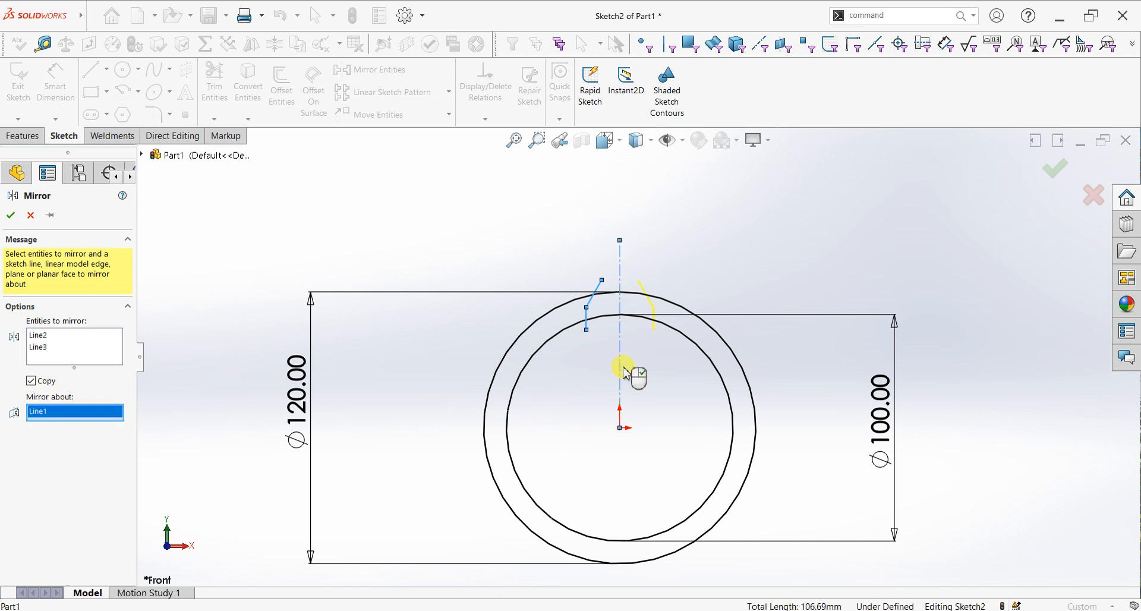
{"action": "left_click", "coordinate": [10, 216]}
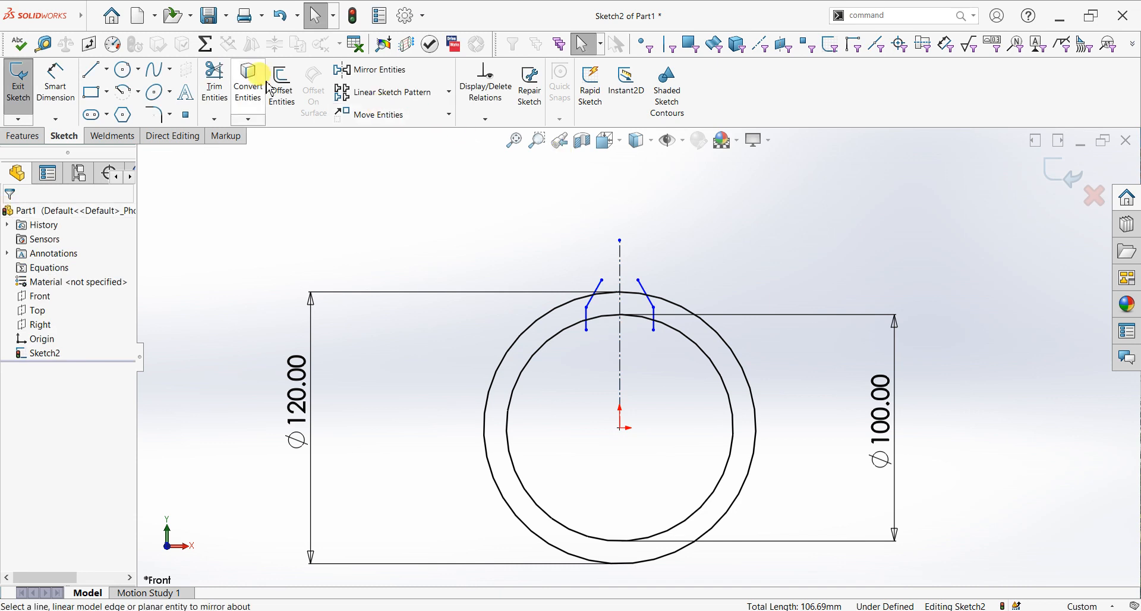
Step: Close the top of the tooth with a horizontal line joining the upper ends of the two slanted lines
{"action": "left_click", "coordinate": [93, 69]}
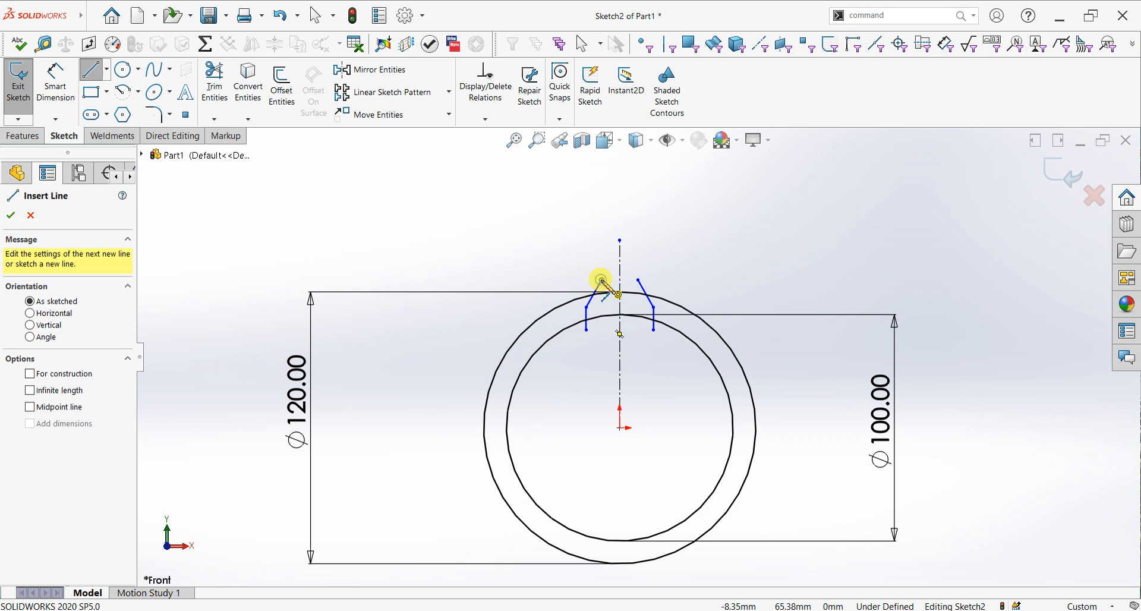
{"action": "left_click", "coordinate": [602, 279]}
{"action": "left_click", "coordinate": [638, 279]}
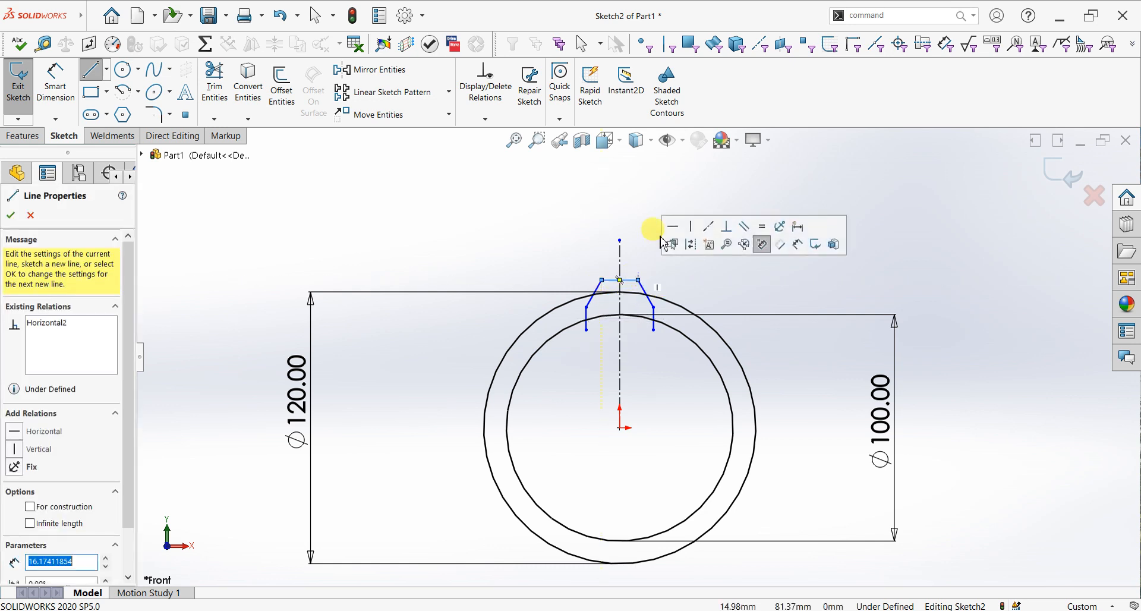
{"action": "left_click", "coordinate": [11, 208]}
Step: Dimension the tooth's horizontal top line to 10 mm
{"action": "left_click", "coordinate": [55, 81]}
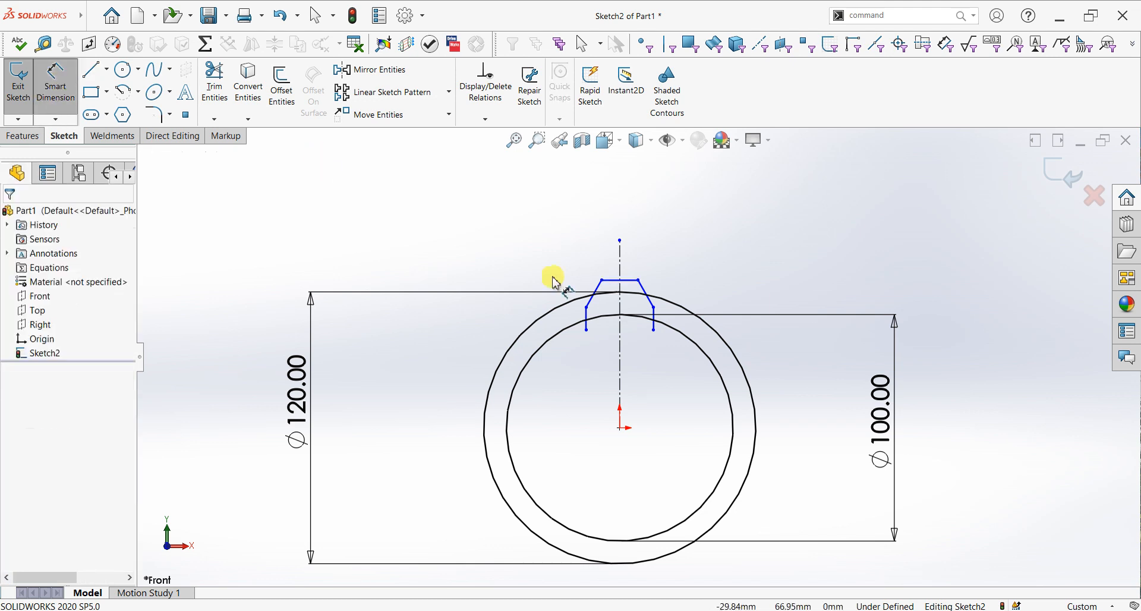
{"action": "left_click", "coordinate": [616, 285]}
{"action": "left_click", "coordinate": [619, 208]}
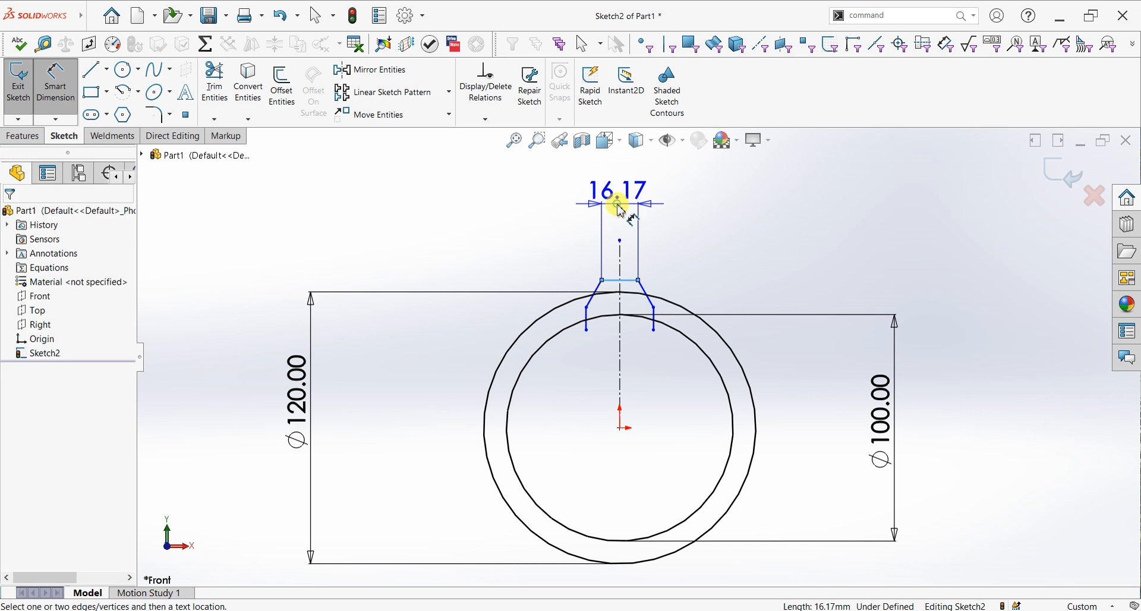
{"action": "type", "text": "10"}
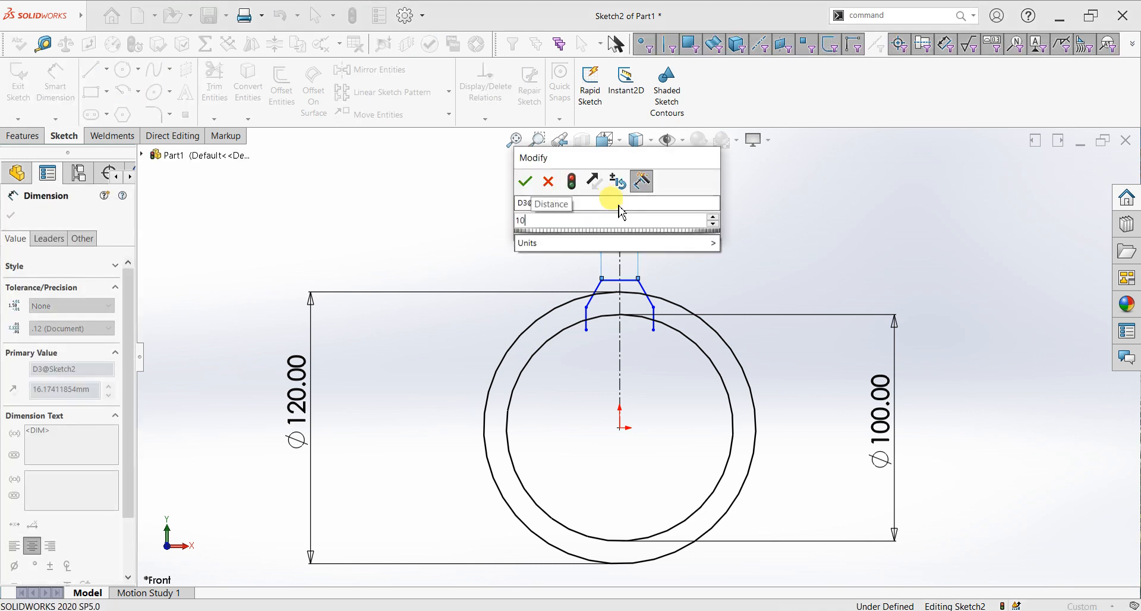
{"action": "key", "text": "Return"}
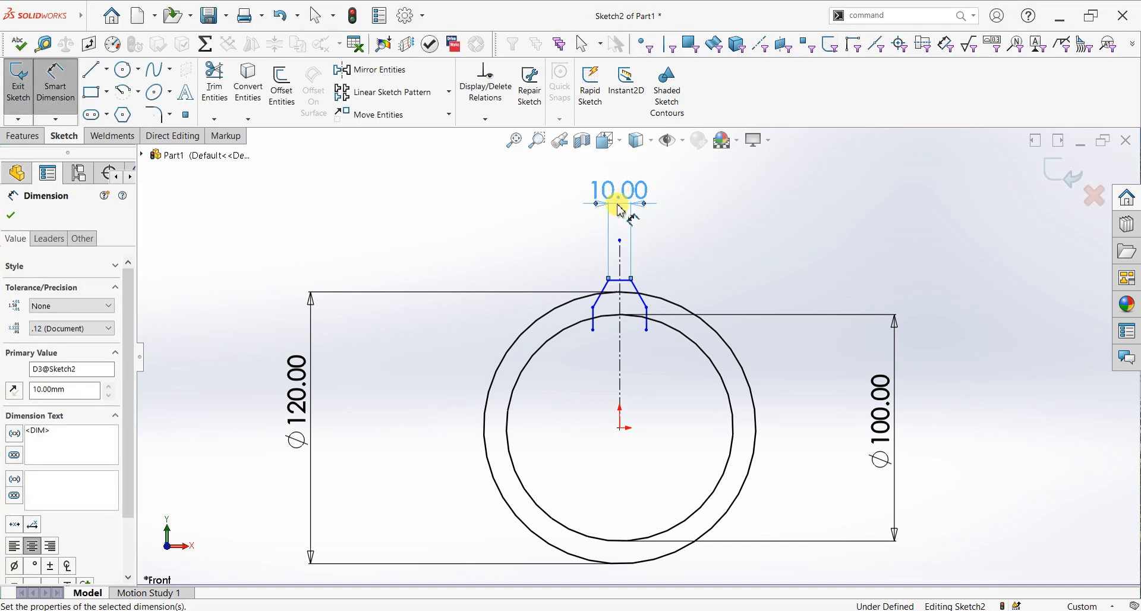
Step: Dimension the vertical distance from the tooth's top line to the lower end of the right slanted line as 10 mm
{"action": "left_click", "coordinate": [624, 279]}
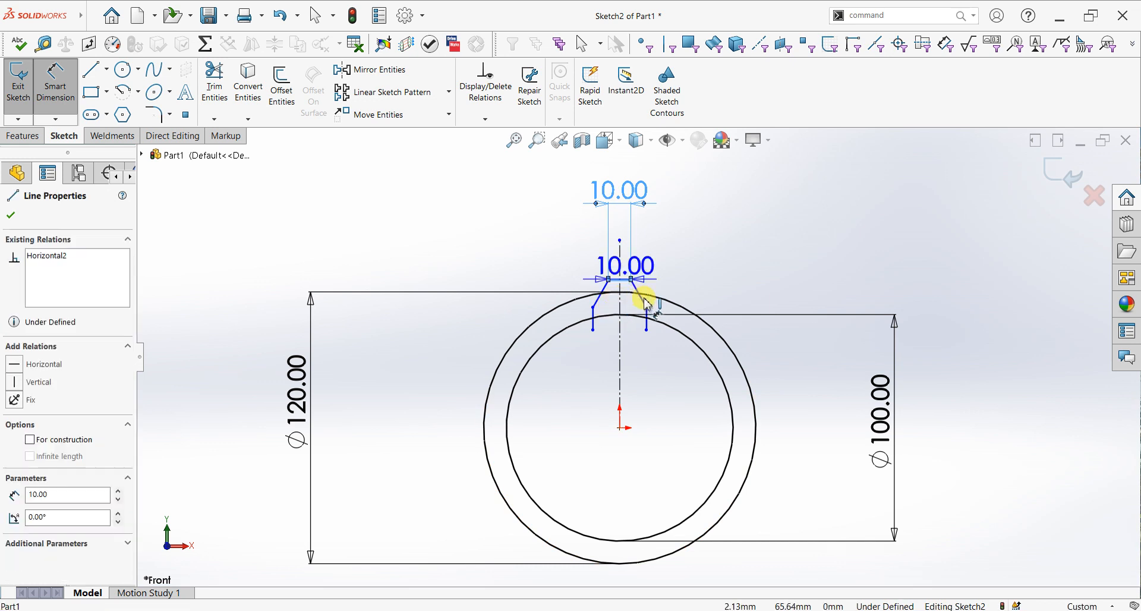
{"action": "left_click", "coordinate": [647, 307]}
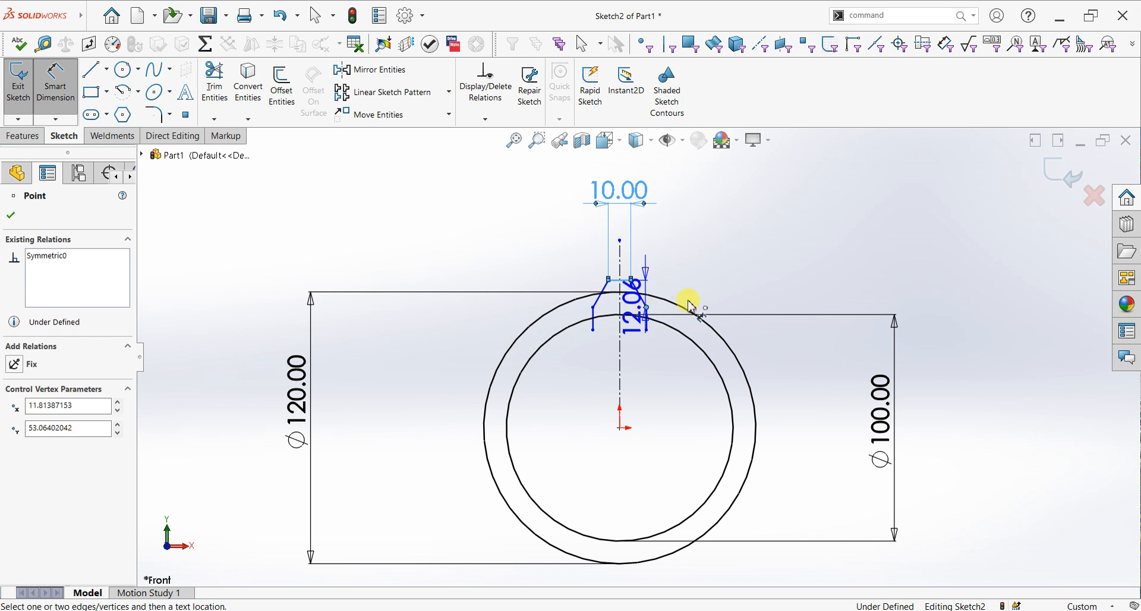
{"action": "left_click", "coordinate": [740, 306]}
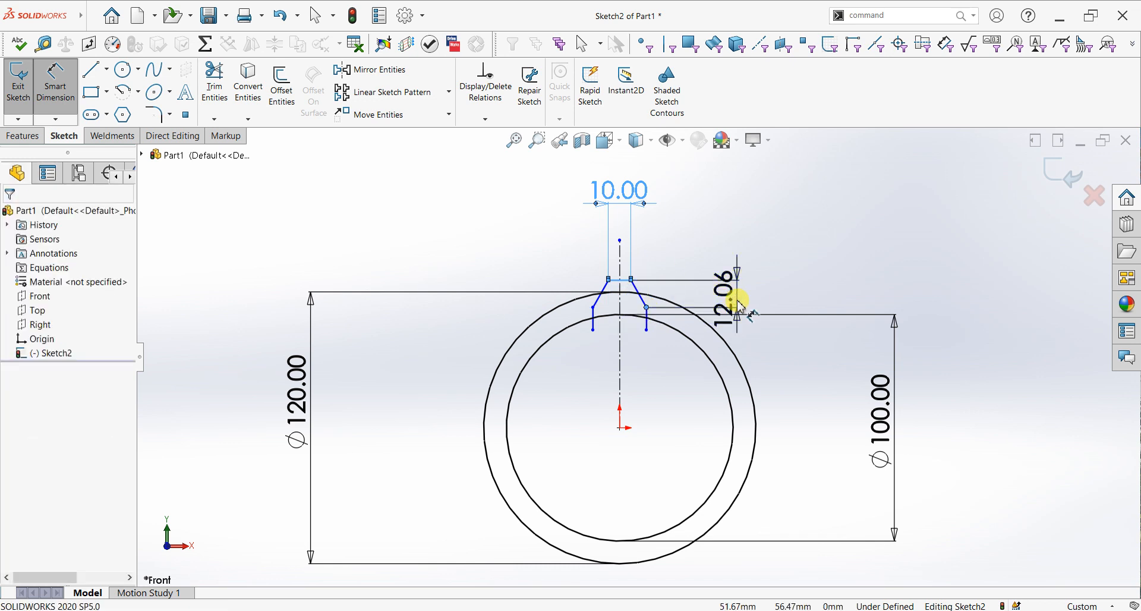
{"action": "type", "text": "8"}
{"action": "key", "text": "Return"}
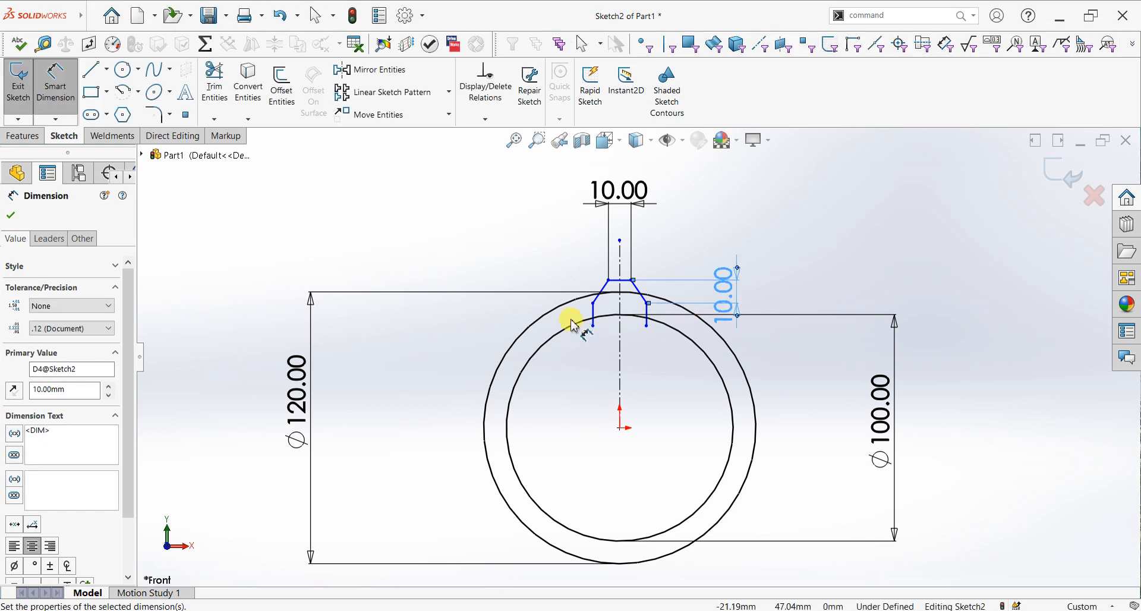
Step: Dimension the horizontal distance between the tooth's two vertical flank lines as 20 mm
{"action": "left_click", "coordinate": [647, 314]}
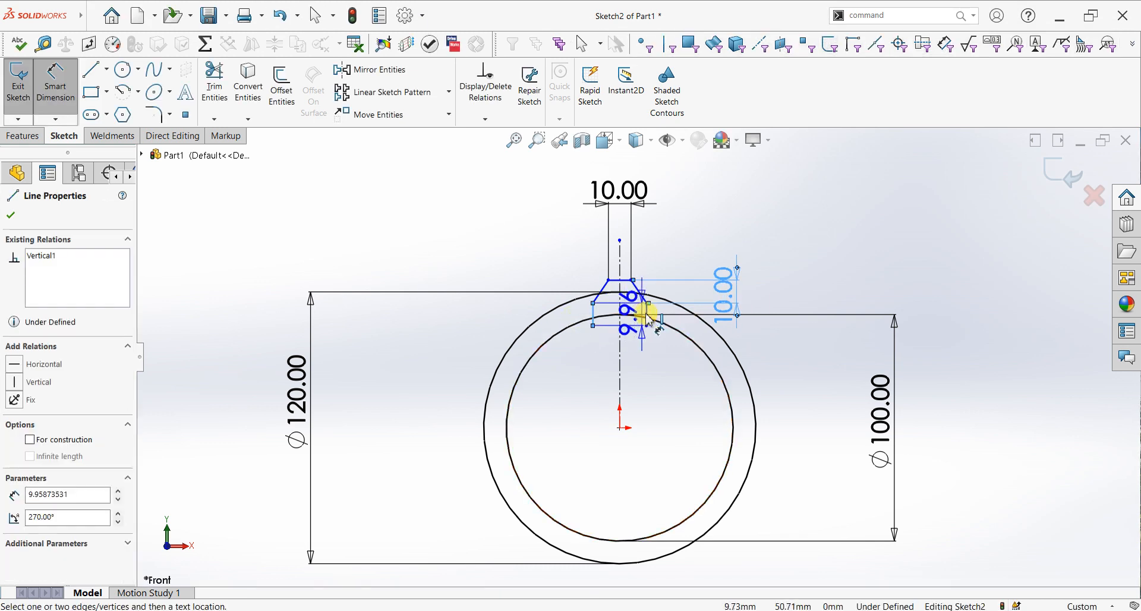
{"action": "left_click", "coordinate": [593, 315]}
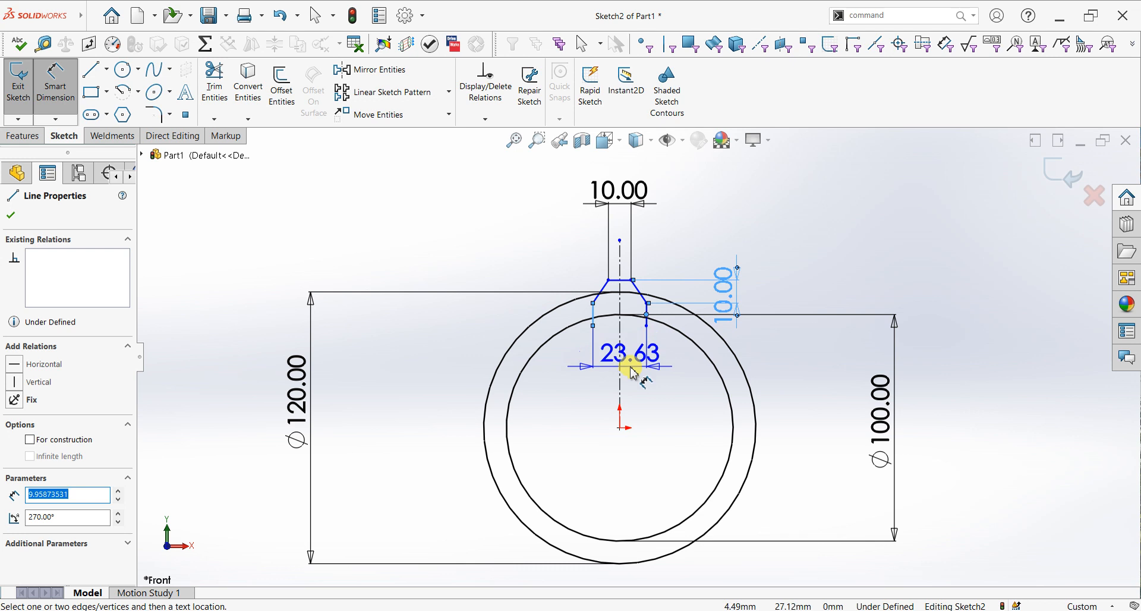
{"action": "left_click", "coordinate": [632, 371]}
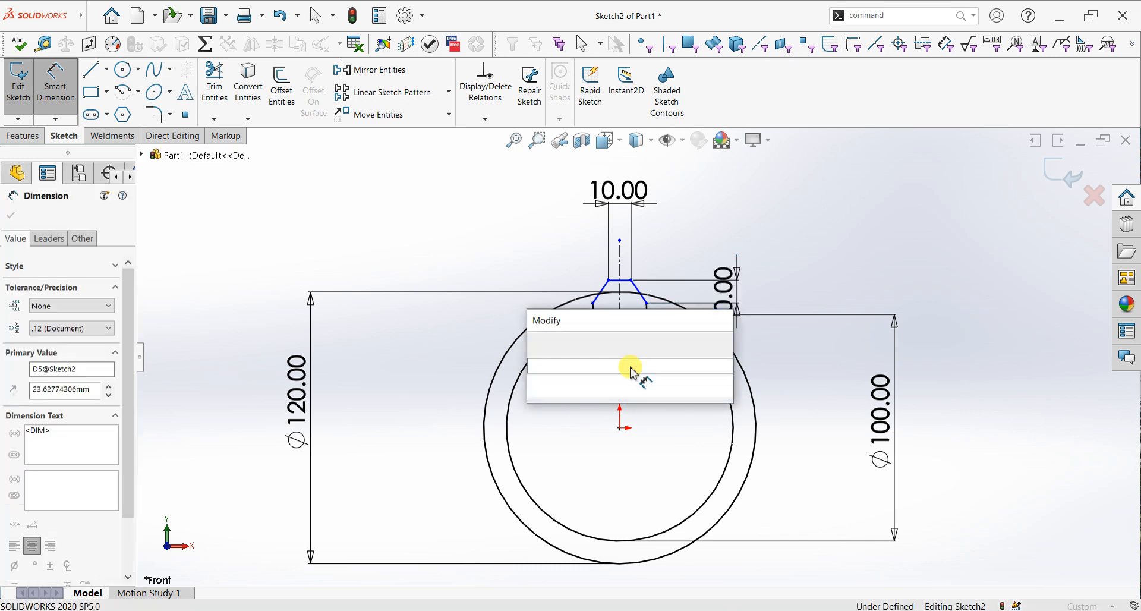
{"action": "type", "text": "20"}
{"action": "key", "text": "Return"}
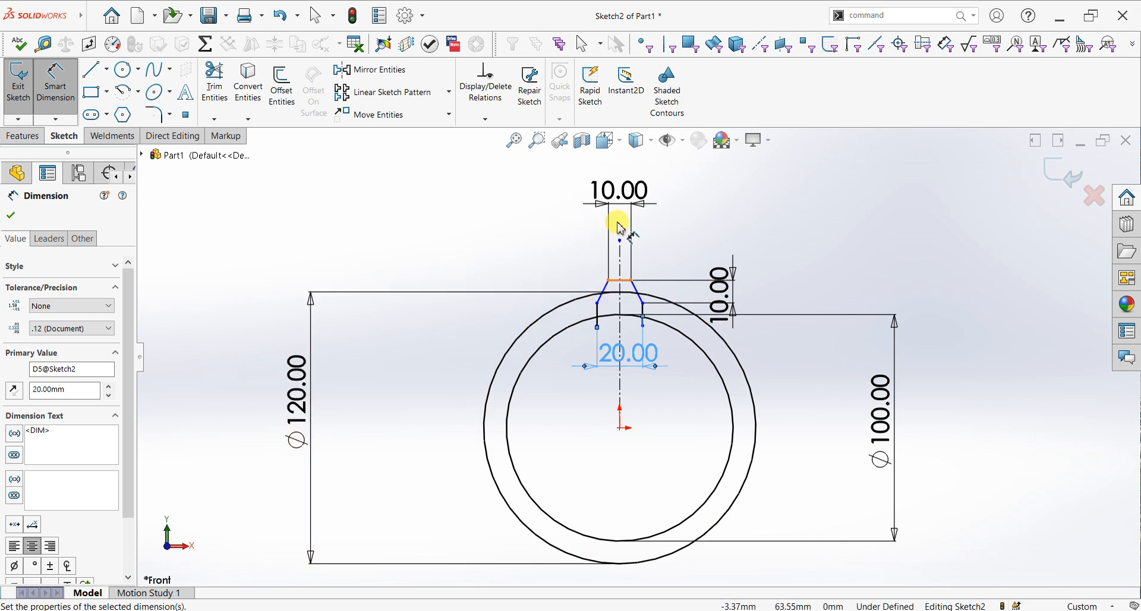
Step: Set the tooth's top line width to 6 mm and the distance between its vertical flank lines to 15 mm
{"action": "double_click", "coordinate": [618, 190]}
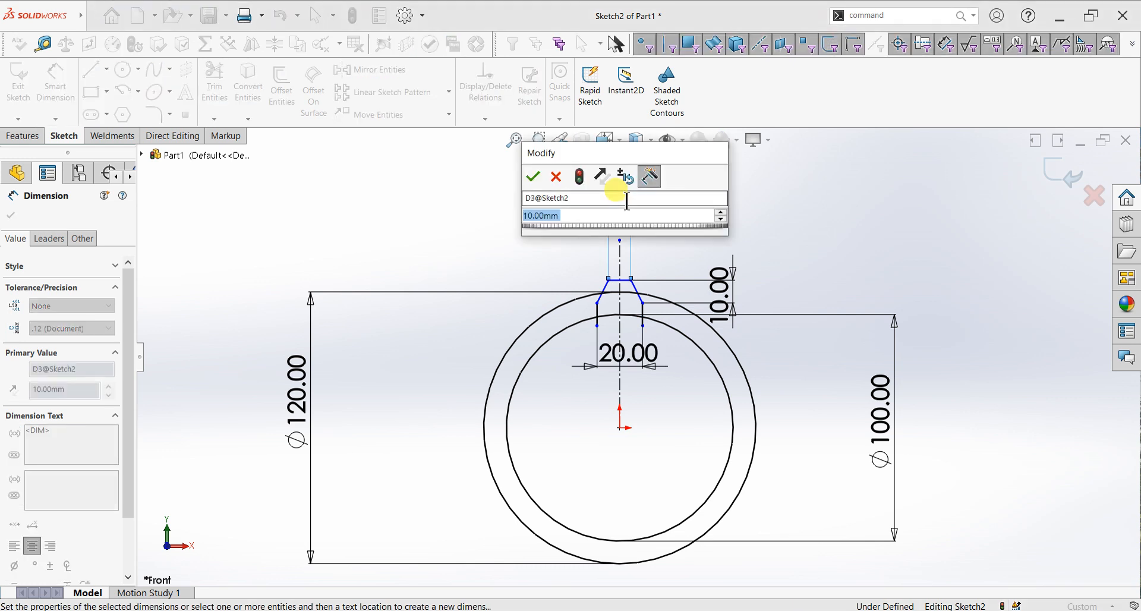
{"action": "type", "text": "6"}
{"action": "key", "text": "Return"}
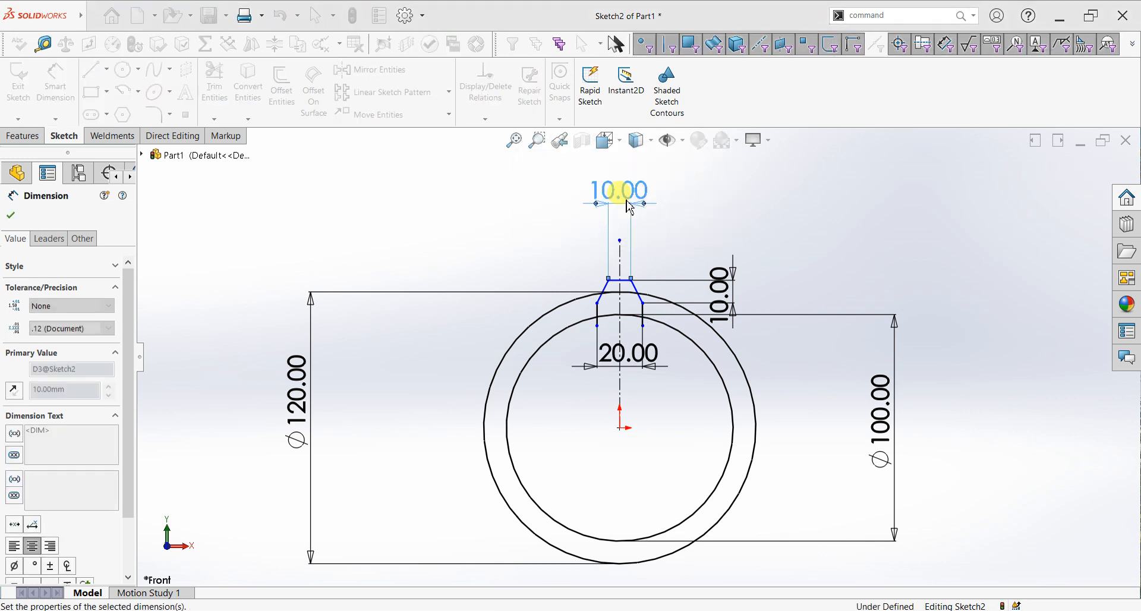
{"action": "left_click", "coordinate": [629, 352]}
{"action": "double_click", "coordinate": [618, 351]}
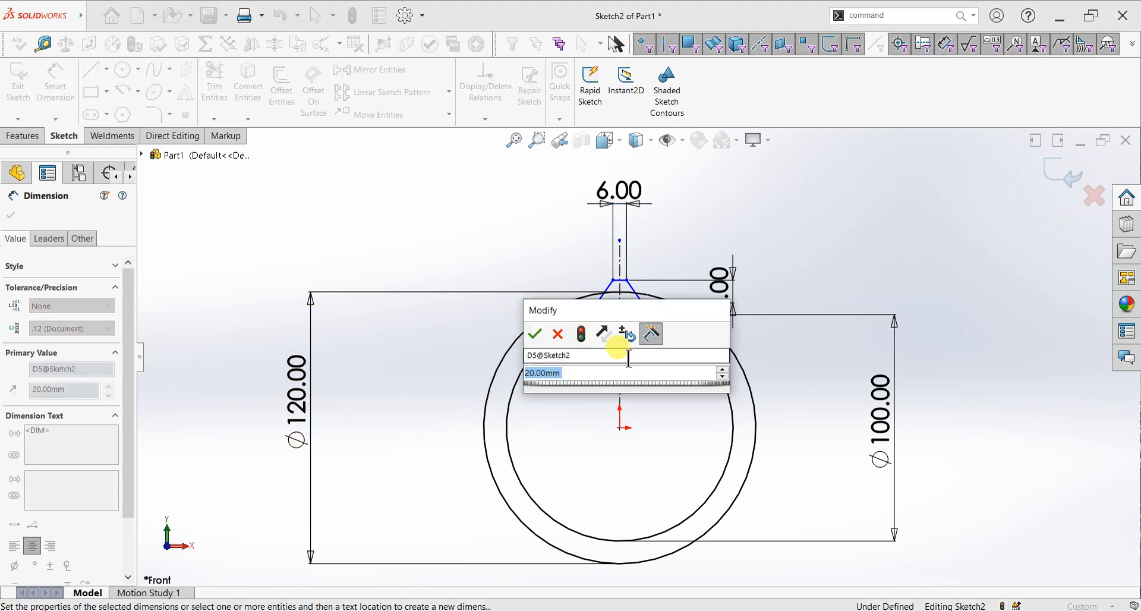
{"action": "type", "text": "15"}
{"action": "key", "text": "Return"}
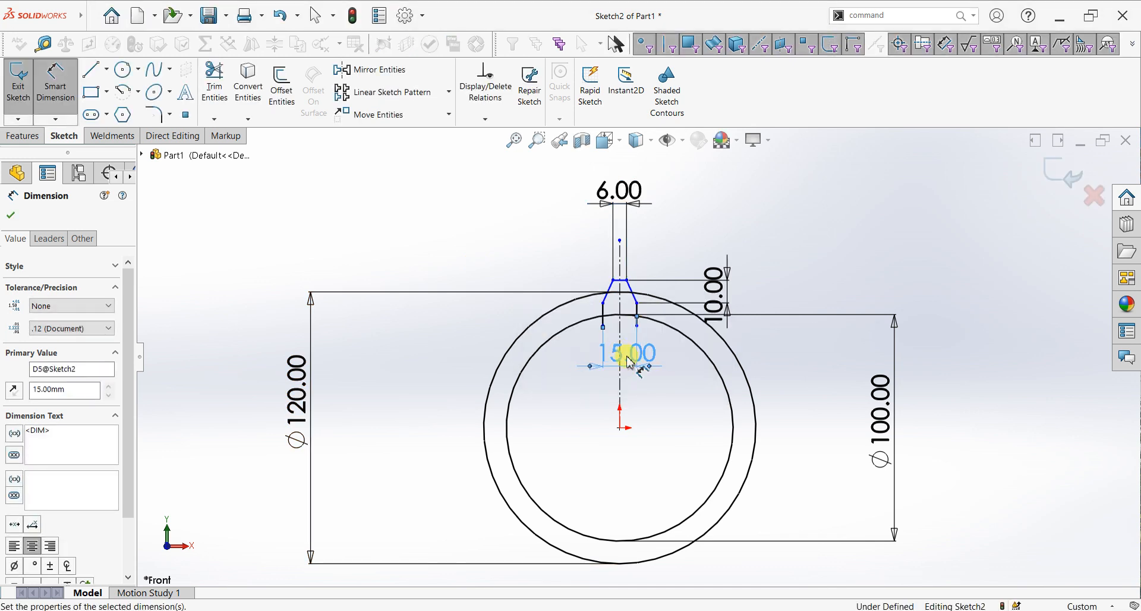
{"action": "left_click", "coordinate": [13, 215]}
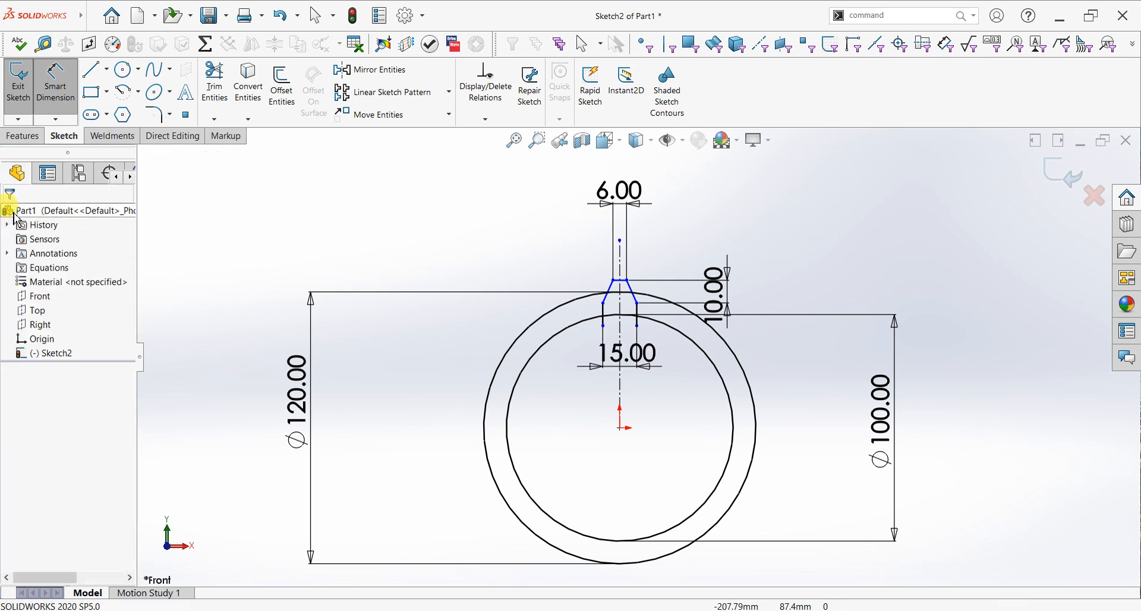
Step: Trim away the tooth tip above the 120 mm circle, the flank ends inside the 100 mm circle, and both circles outside the tooth
{"action": "left_click", "coordinate": [216, 83]}
{"action": "mouse_move", "coordinate": [581, 310]}
{"action": "left_mouse_down"}
{"action": "mouse_move", "coordinate": [576, 301]}
{"action": "mouse_move", "coordinate": [643, 290]}
{"action": "mouse_move", "coordinate": [618, 286]}
{"action": "left_mouse_up"}
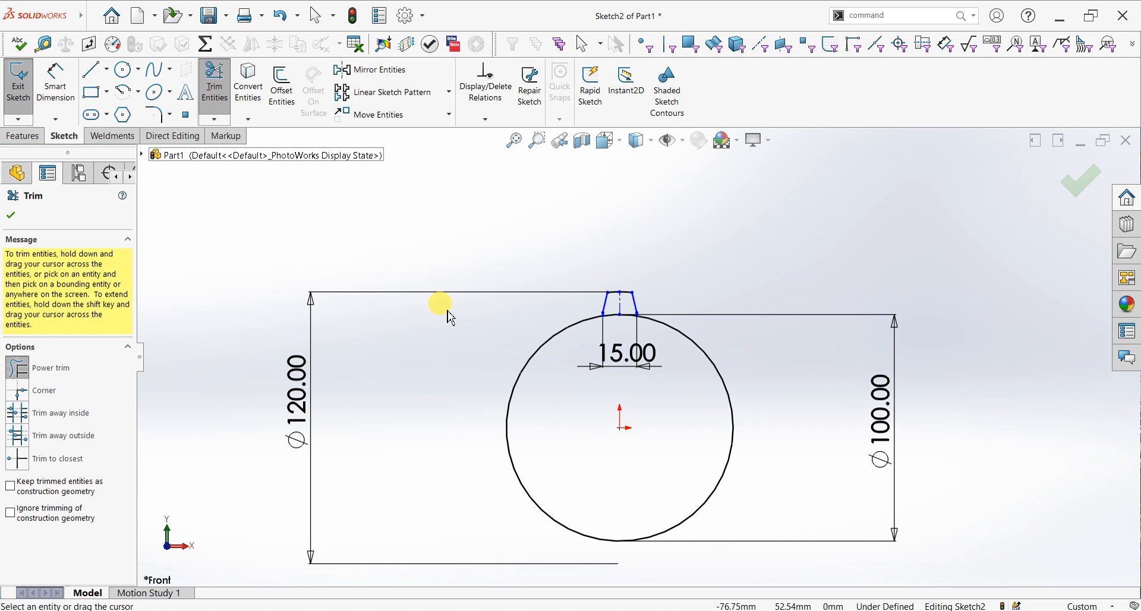
{"action": "left_click", "coordinate": [546, 346]}
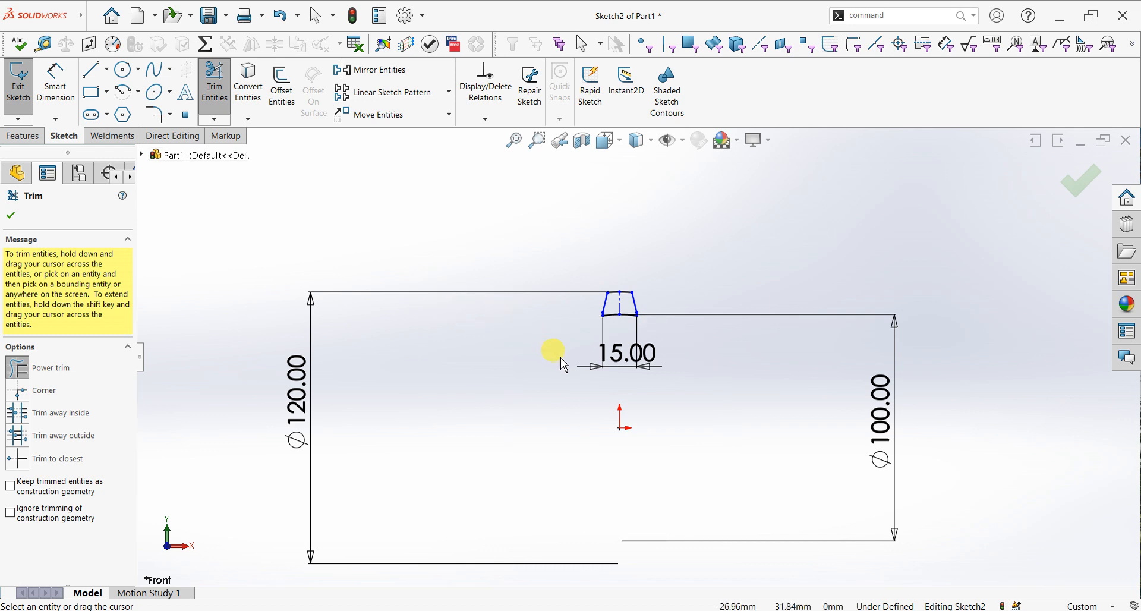
{"action": "left_click", "coordinate": [18, 217]}
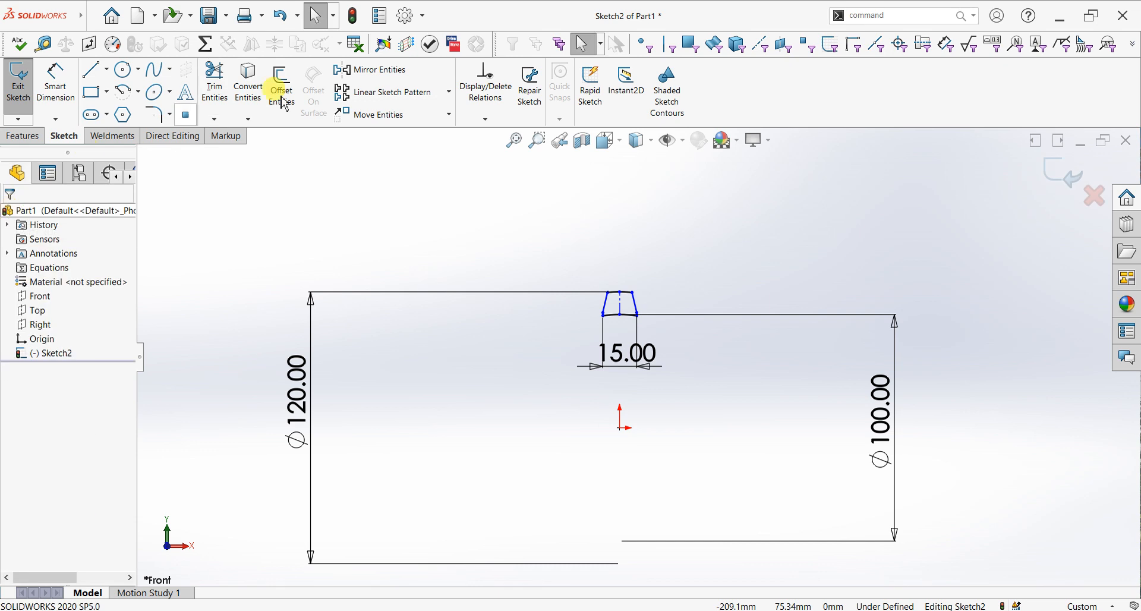
Step: Set up a circular sketch pattern about the origin with the tooth's top and bottom arcs, slanted flanks and short vertical lines as entities
{"action": "left_click", "coordinate": [450, 91]}
{"action": "left_click", "coordinate": [436, 128]}
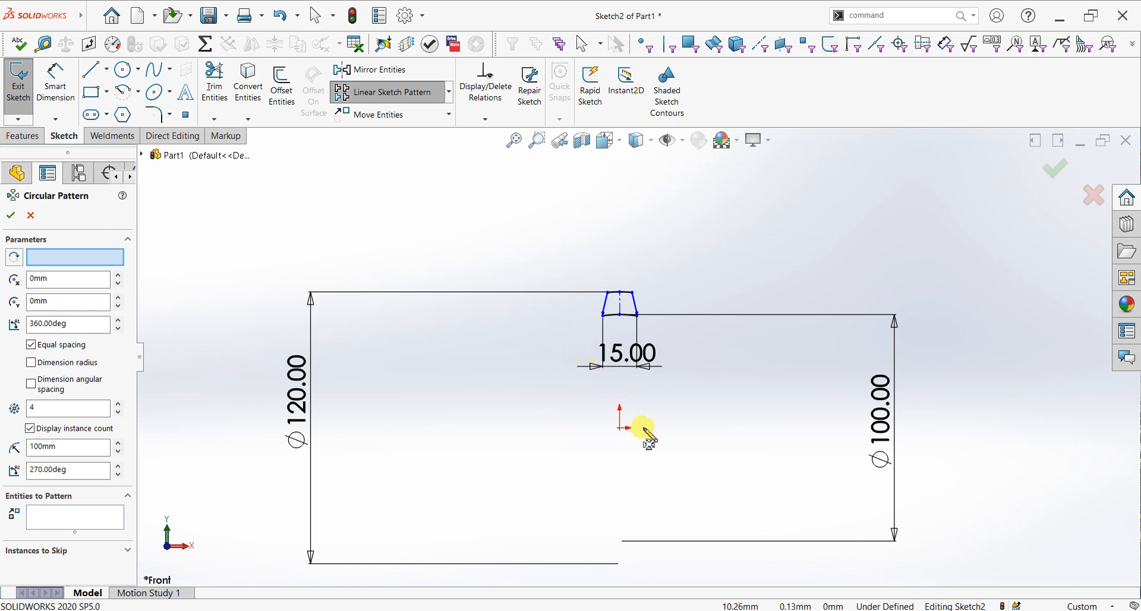
{"action": "left_click", "coordinate": [85, 509]}
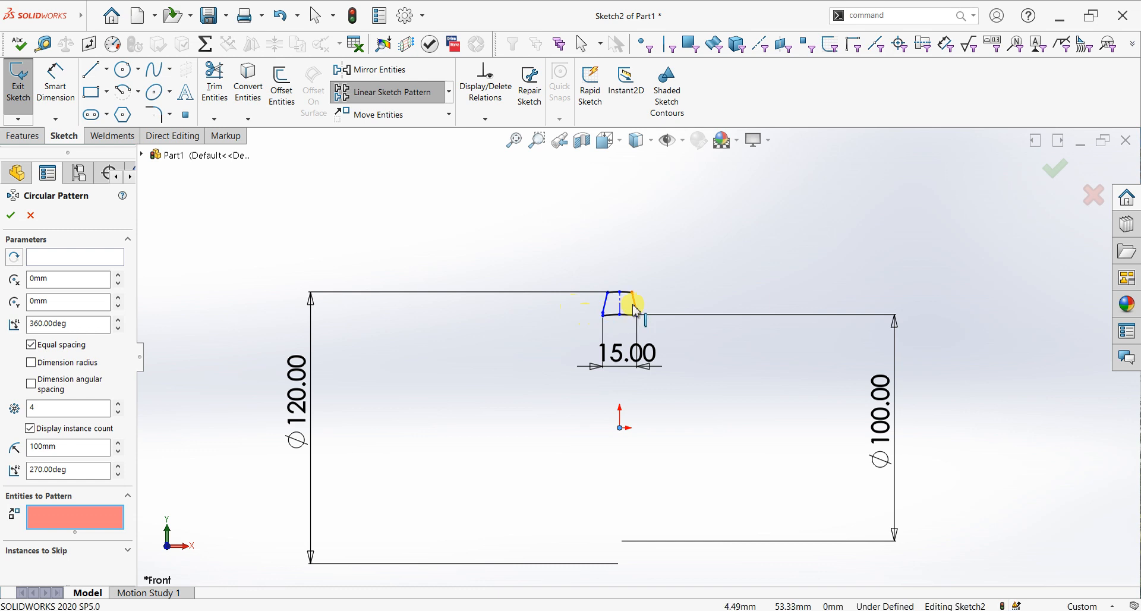
{"action": "left_click", "coordinate": [660, 275]}
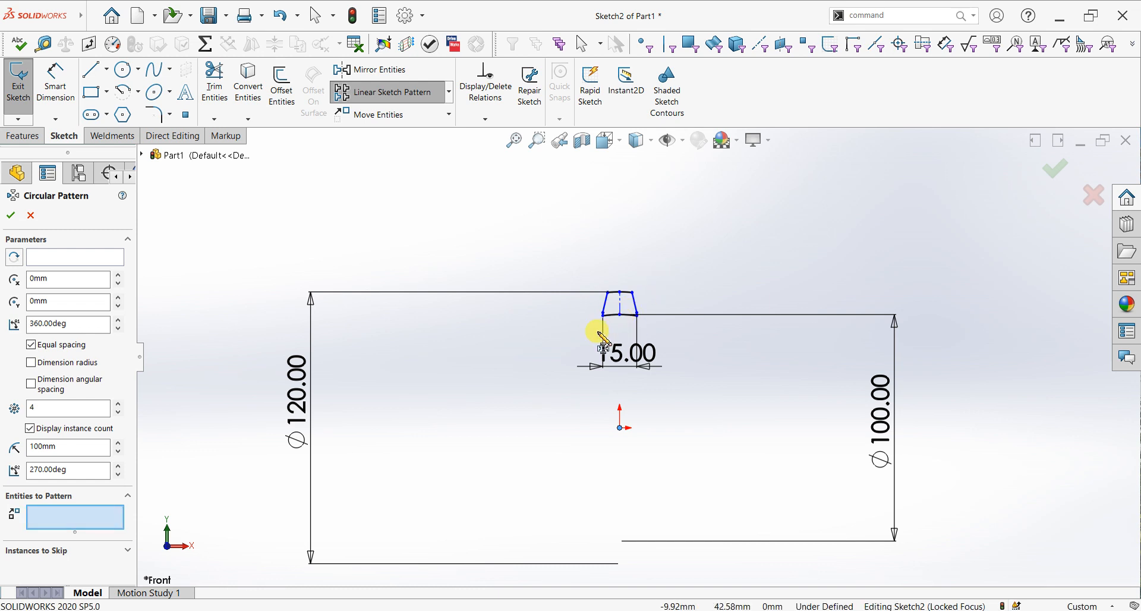
{"action": "left_click", "coordinate": [628, 296]}
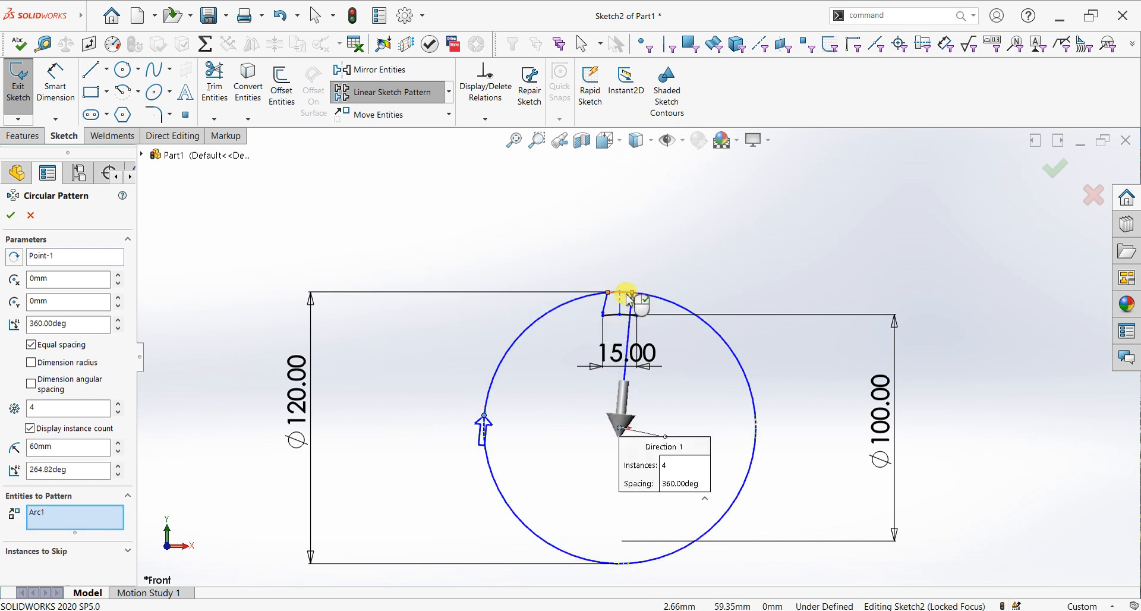
{"action": "left_click", "coordinate": [605, 303]}
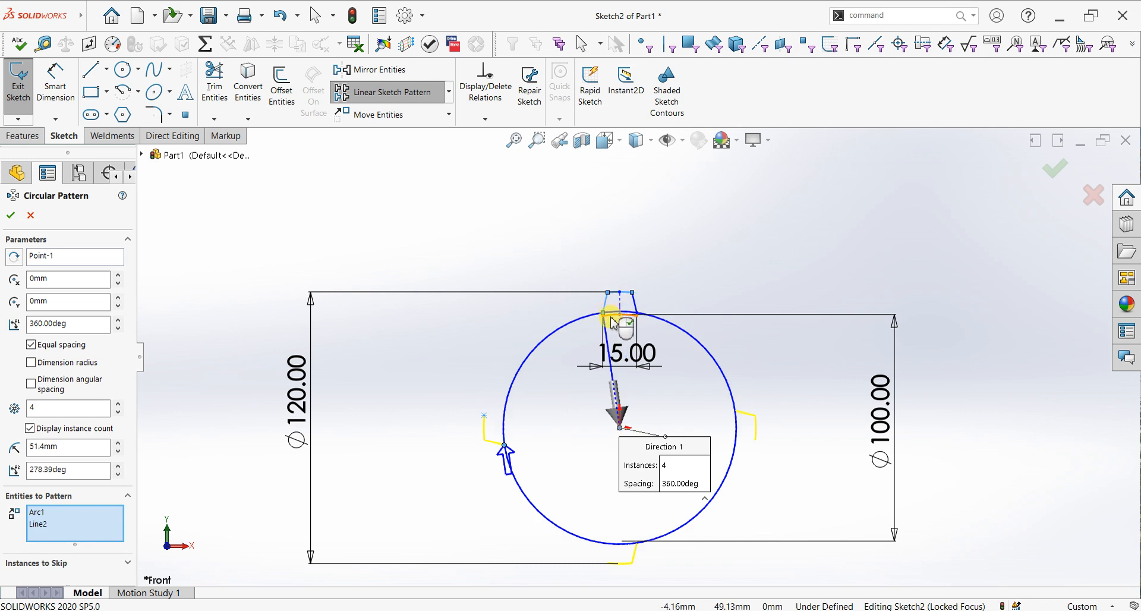
{"action": "left_click", "coordinate": [612, 320]}
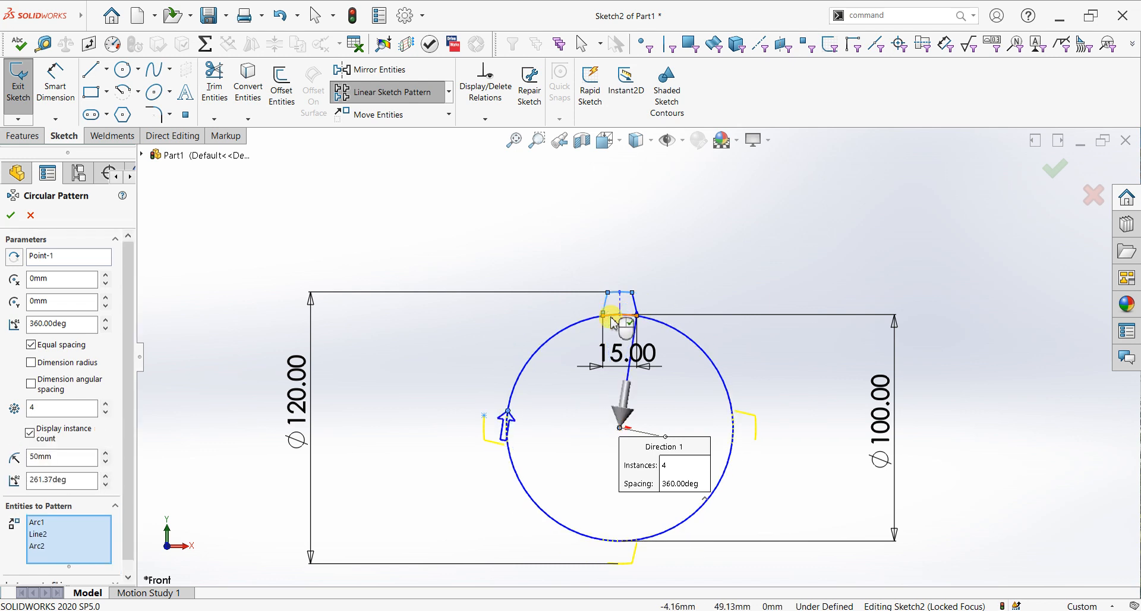
{"action": "scroll", "coordinate": [595, 322], "scroll_direction": "up", "scroll_amount": 5}
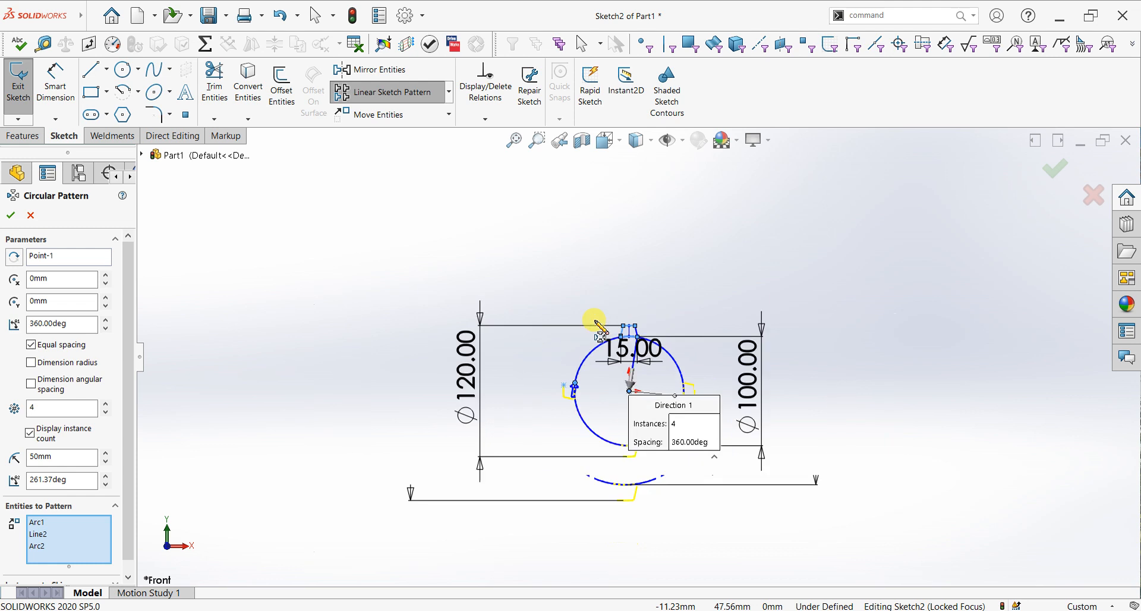
{"action": "scroll", "coordinate": [595, 322], "scroll_direction": "down", "scroll_amount": 6}
{"action": "scroll", "coordinate": [595, 321], "scroll_direction": "down", "scroll_amount": 1}
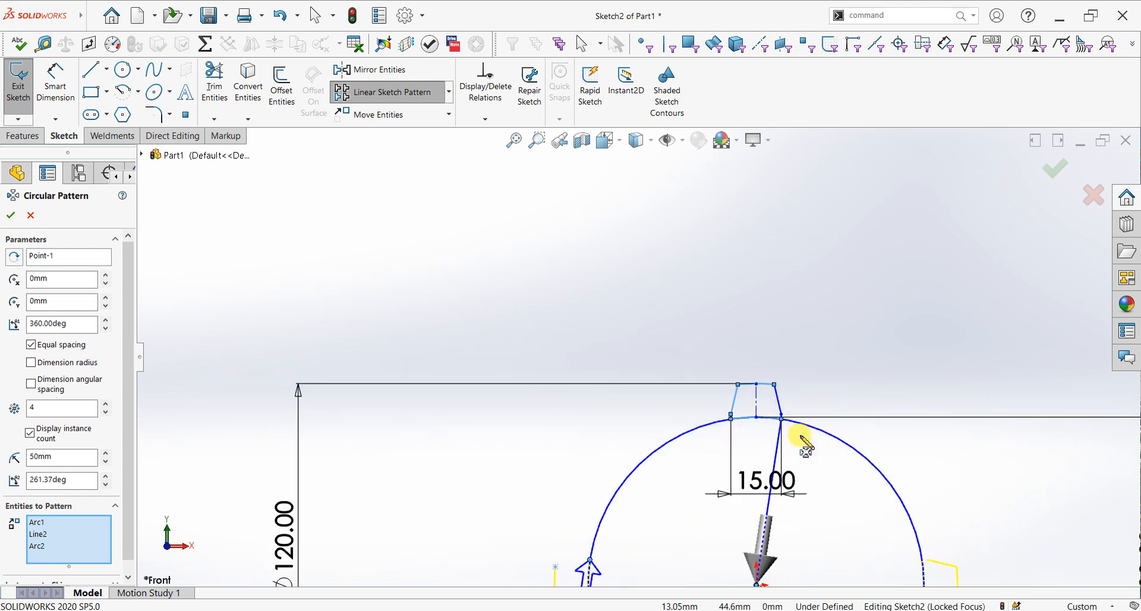
{"action": "scroll", "coordinate": [800, 441], "scroll_direction": "down", "scroll_amount": 6}
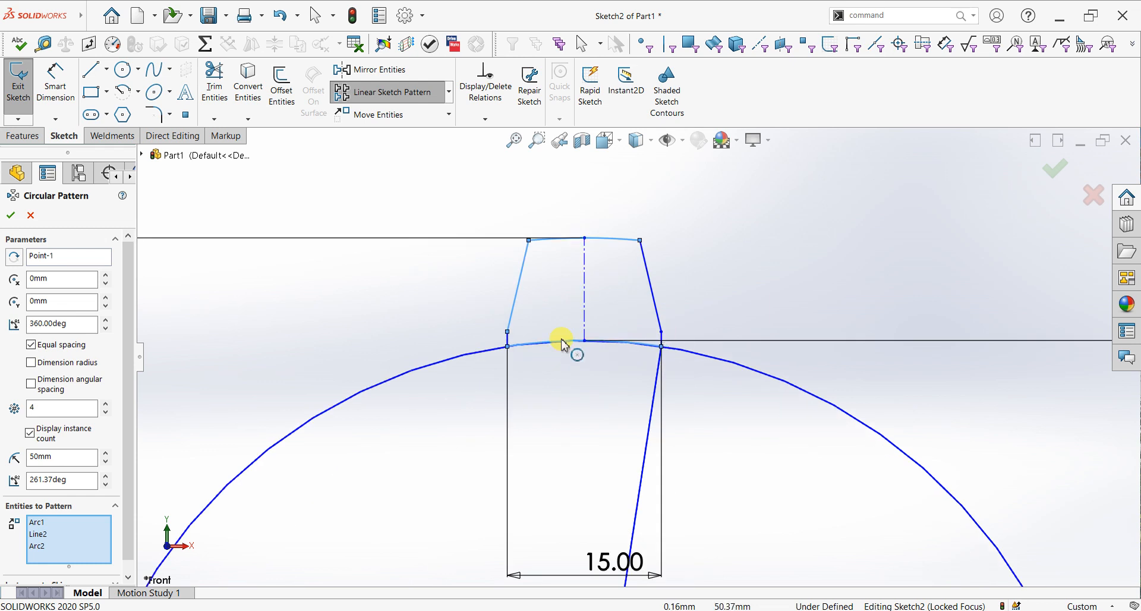
{"action": "left_click", "coordinate": [511, 343]}
{"action": "left_click", "coordinate": [661, 338]}
{"action": "left_click", "coordinate": [658, 309]}
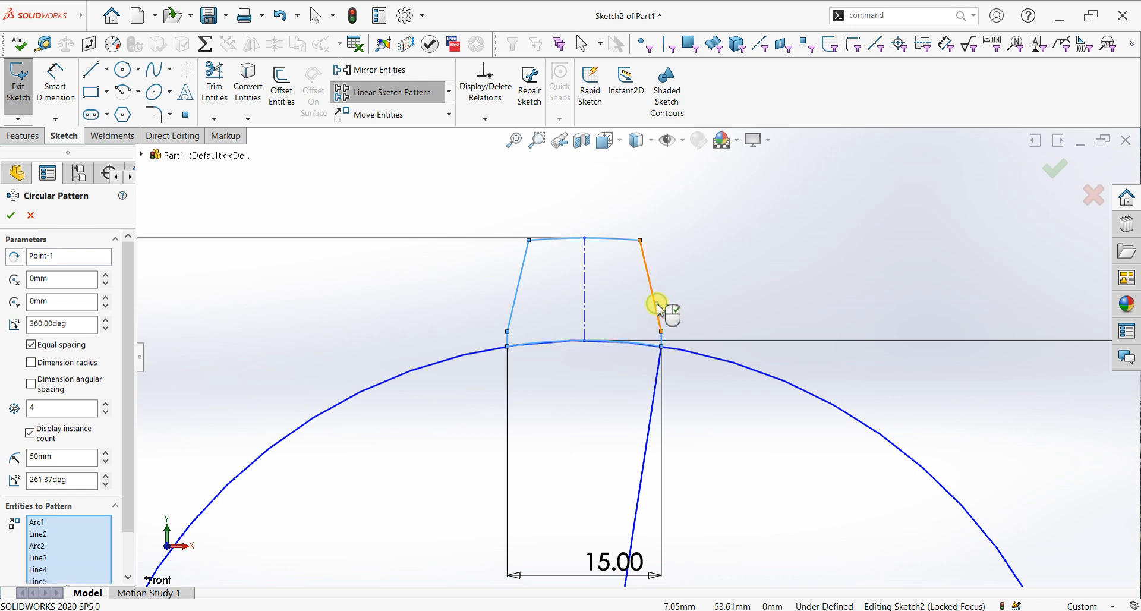
Step: Set the circular pattern to 20 equally spaced tooth instances over 360 degrees and apply it
{"action": "scroll", "coordinate": [658, 309], "scroll_direction": "up", "scroll_amount": 6}
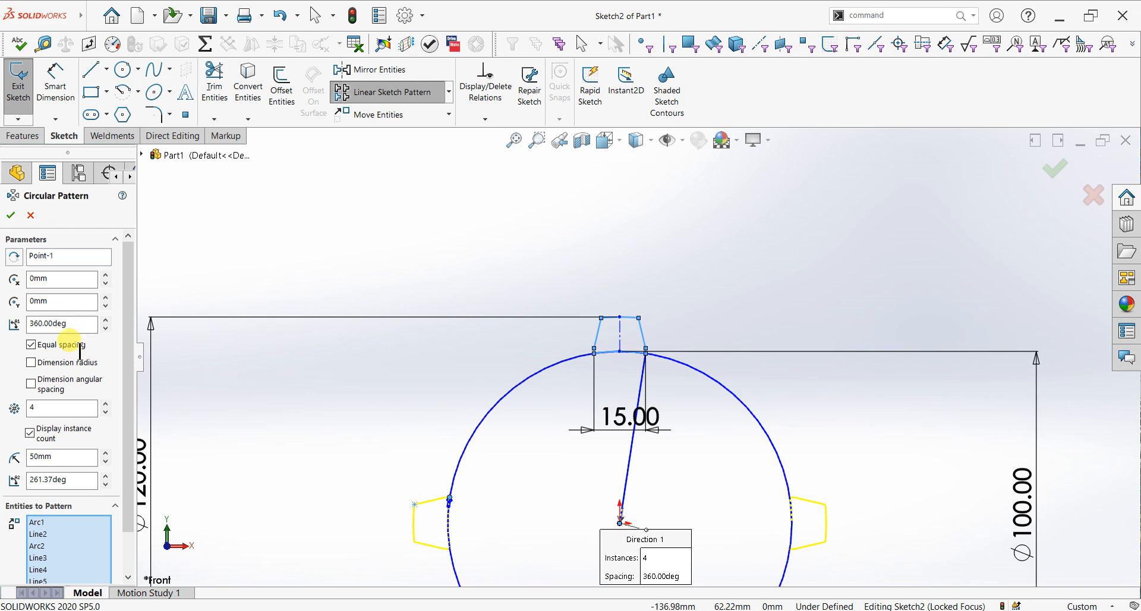
{"action": "left_click", "coordinate": [105, 404]}
{"action": "left_click", "coordinate": [105, 404]}
{"action": "left_click", "coordinate": [106, 403]}
{"action": "left_click", "coordinate": [105, 403]}
{"action": "left_click", "coordinate": [106, 403]}
{"action": "left_click", "coordinate": [105, 404]}
{"action": "left_click", "coordinate": [105, 404]}
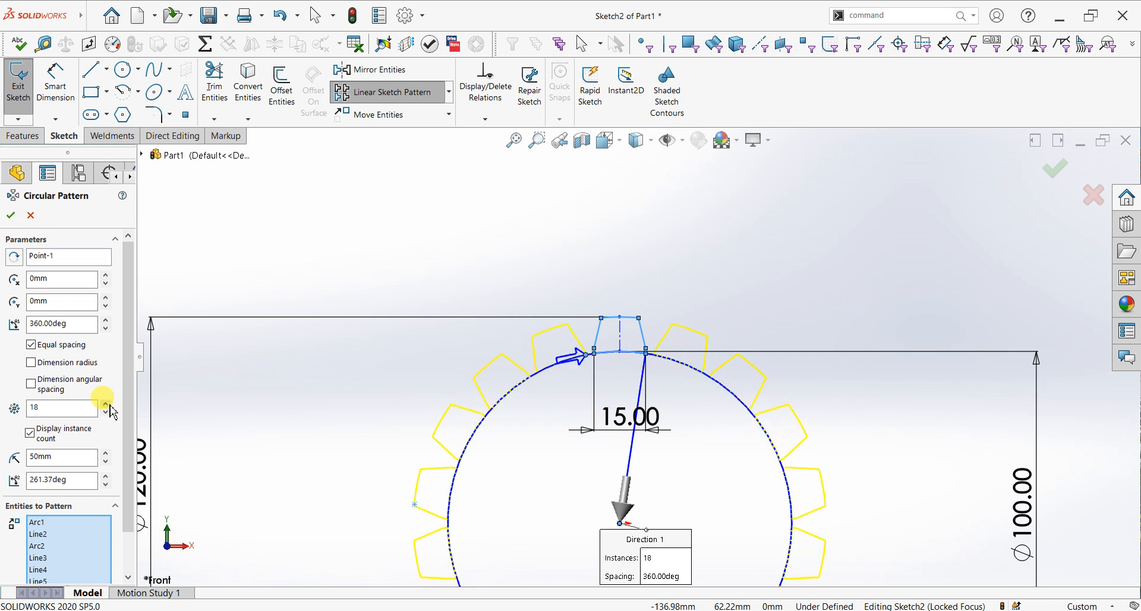
{"action": "left_click", "coordinate": [105, 404]}
{"action": "left_click", "coordinate": [105, 403]}
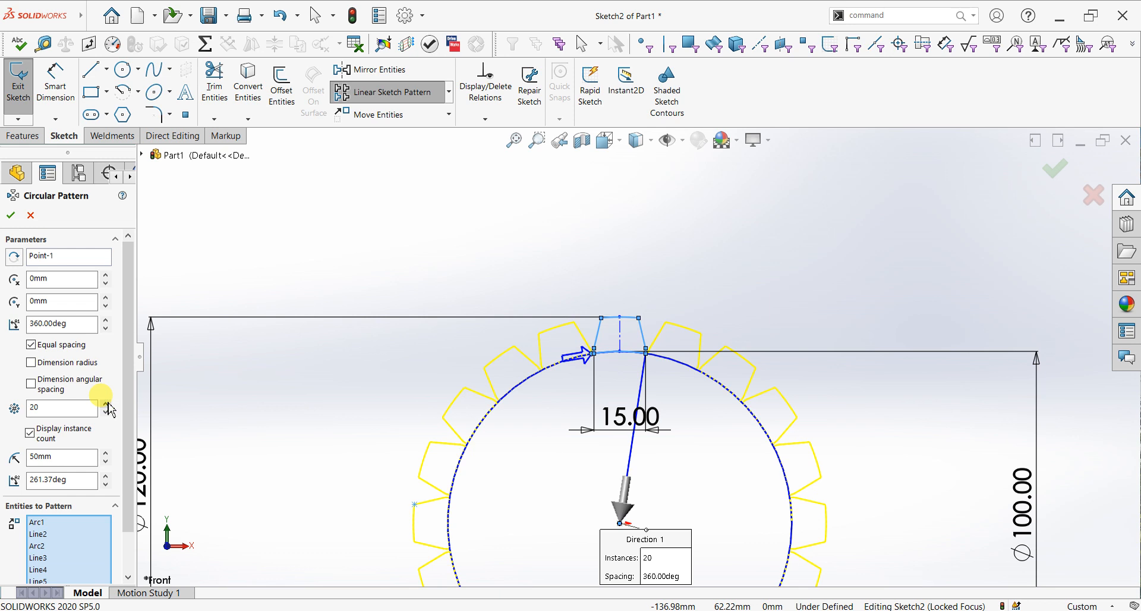
{"action": "left_click", "coordinate": [20, 218]}
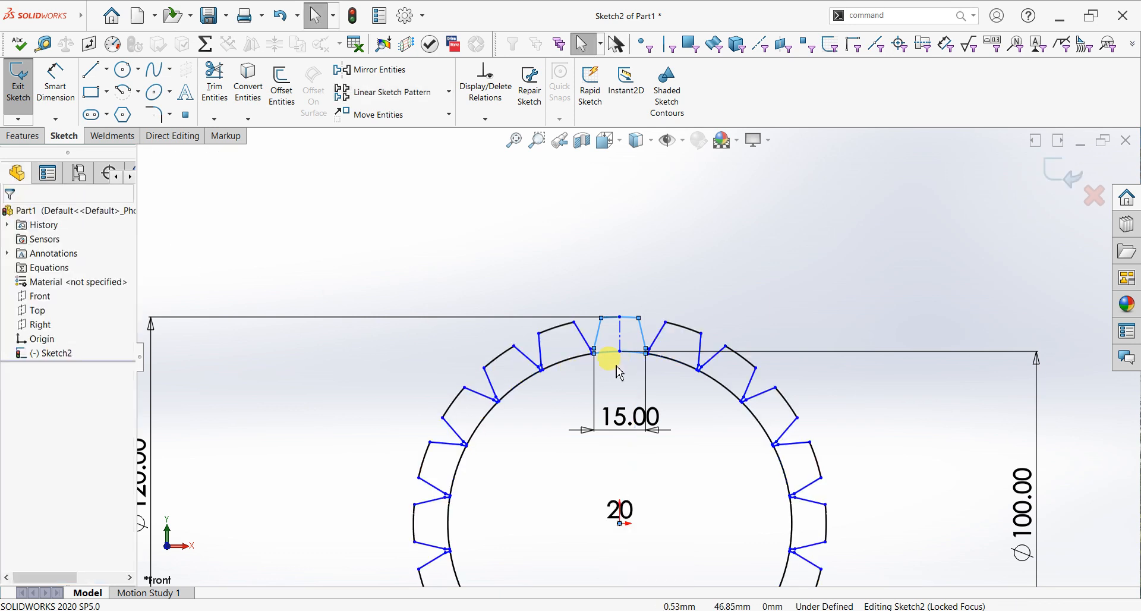
Step: Dimension the root gap between the original top tooth and its left neighbour, try 0 mm, and undo that value change
{"action": "scroll", "coordinate": [602, 360], "scroll_direction": "down", "scroll_amount": 8}
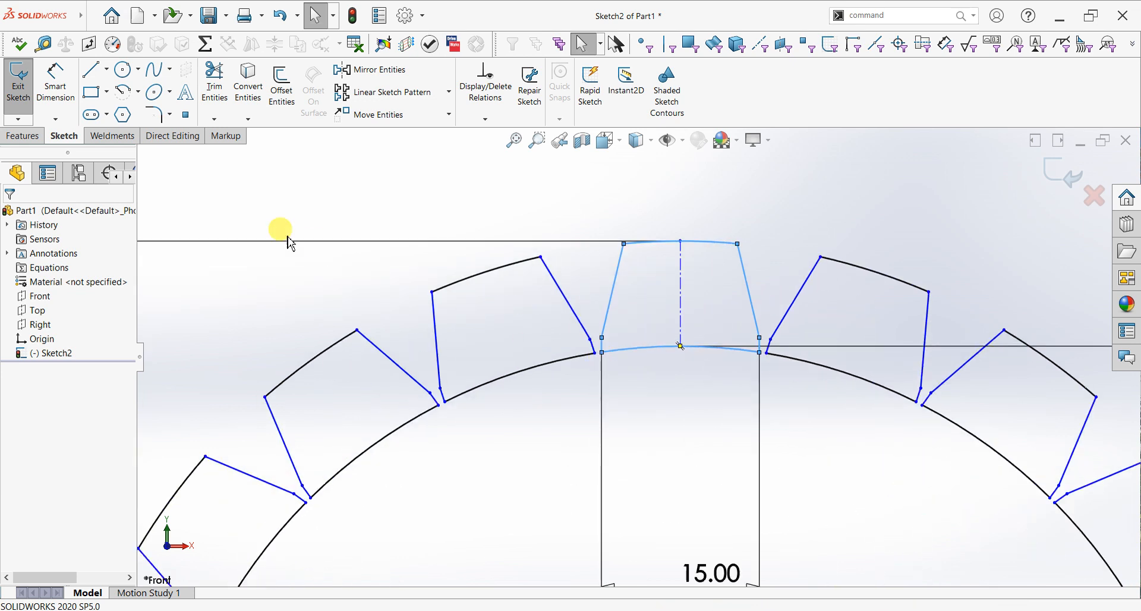
{"action": "left_click", "coordinate": [66, 96]}
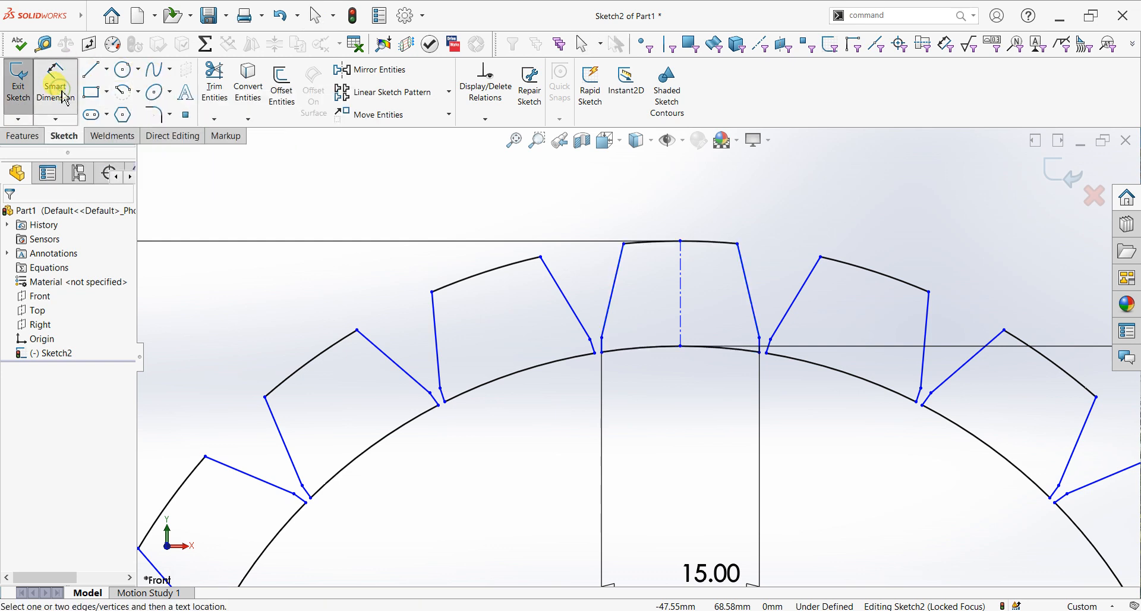
{"action": "left_click", "coordinate": [594, 355]}
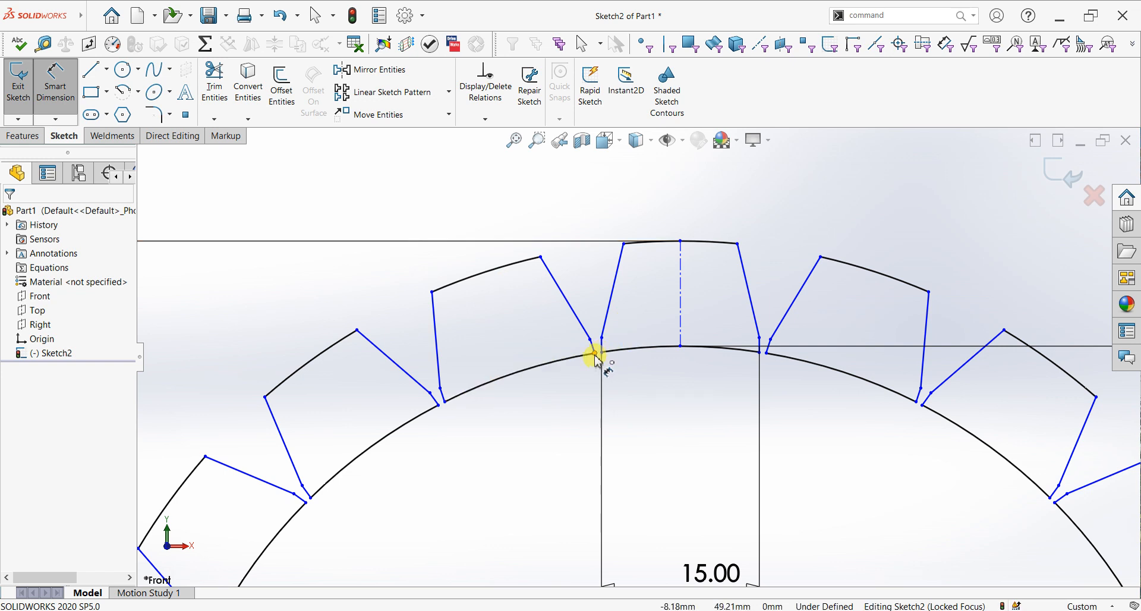
{"action": "left_click", "coordinate": [602, 353]}
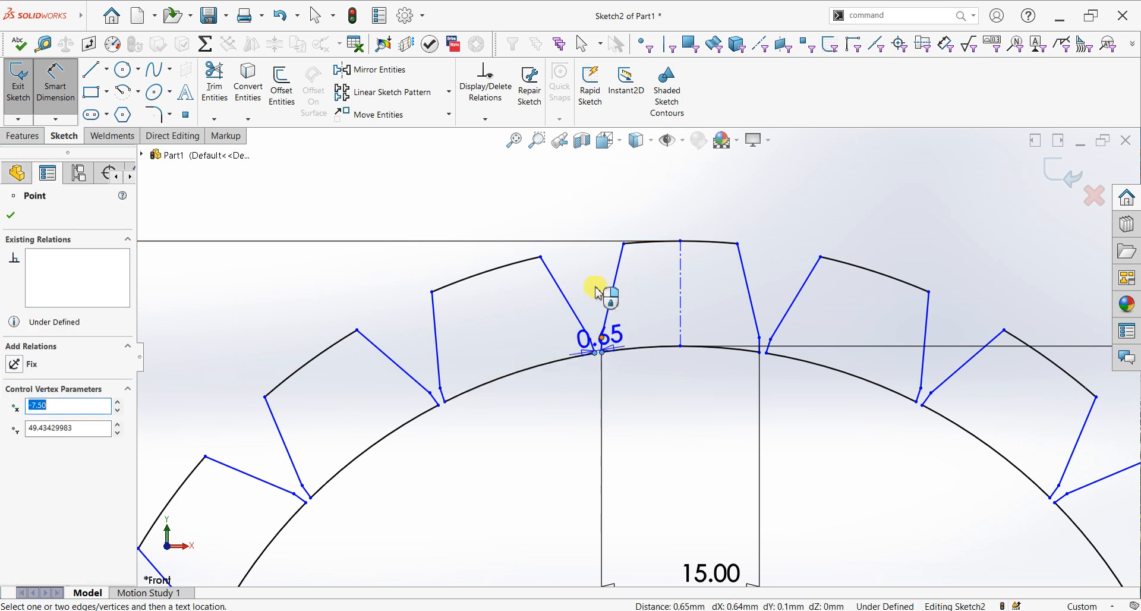
{"action": "left_click", "coordinate": [580, 222]}
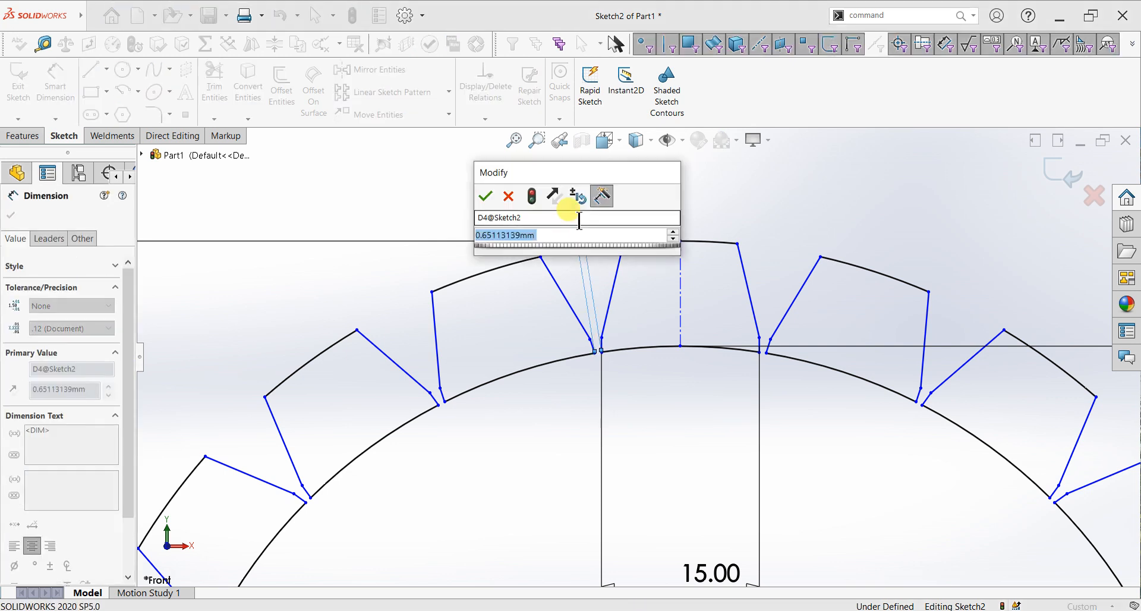
{"action": "type", "text": "0"}
{"action": "key", "text": "Return"}
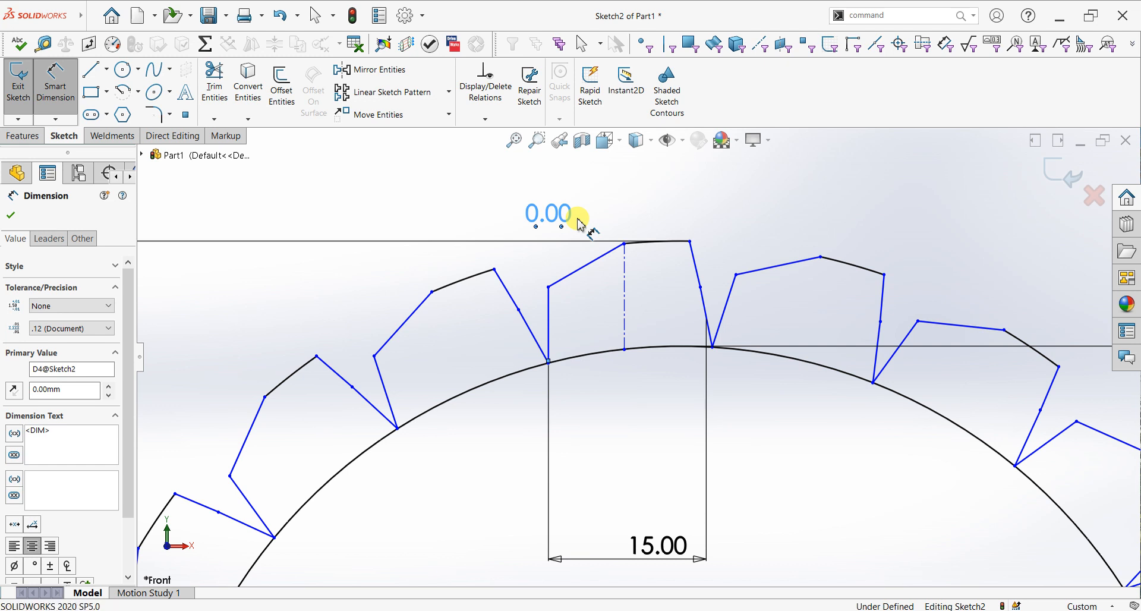
{"action": "key", "text": "ctrl+z"}
{"action": "key", "text": "Escape"}
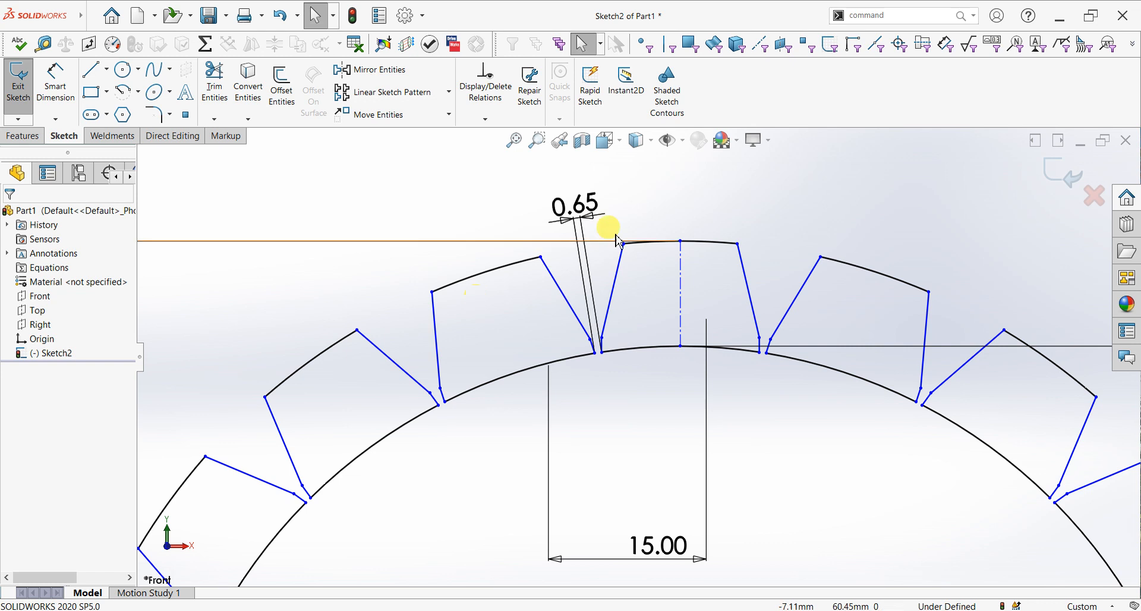
Step: Dimension the top tooth's tip width between its two upper corners and set it to 6 mm
{"action": "left_click", "coordinate": [52, 77]}
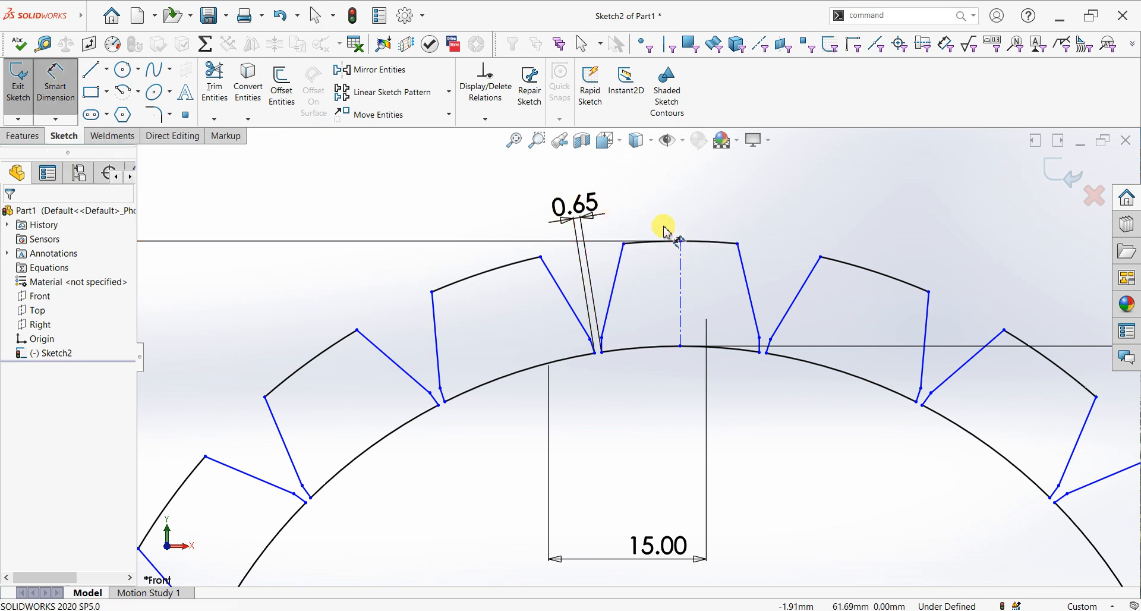
{"action": "left_click", "coordinate": [623, 244]}
{"action": "left_click", "coordinate": [738, 243]}
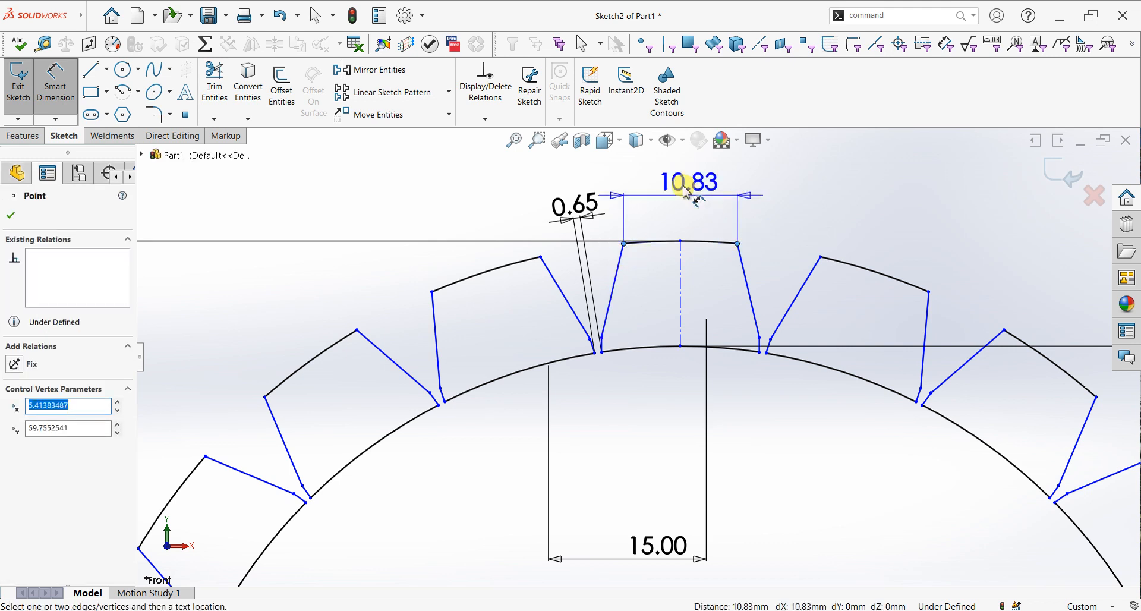
{"action": "left_click", "coordinate": [685, 183]}
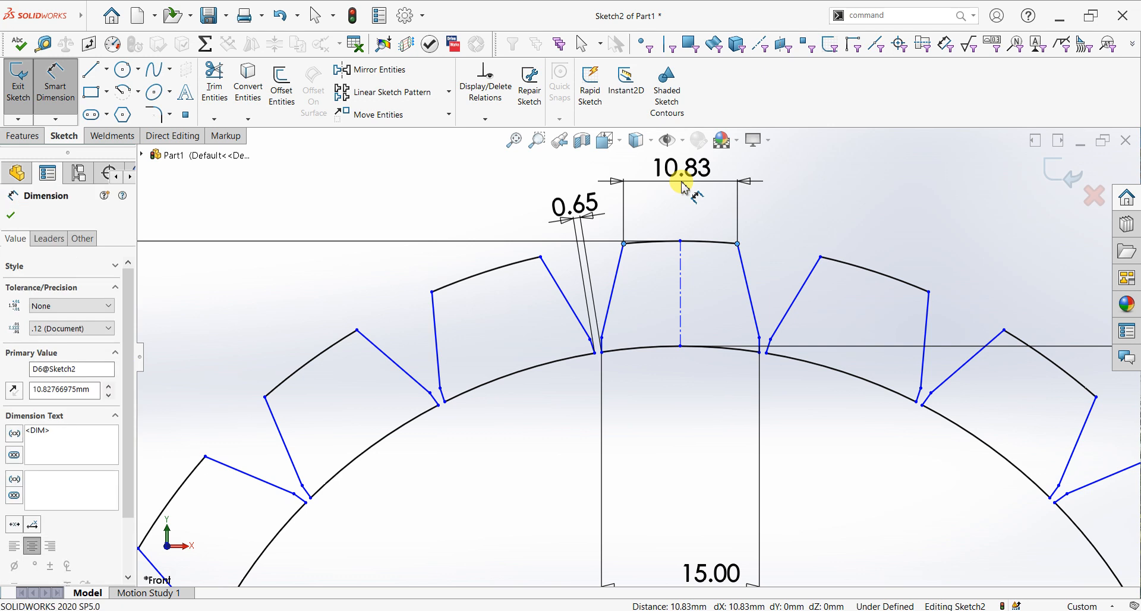
{"action": "type", "text": "6"}
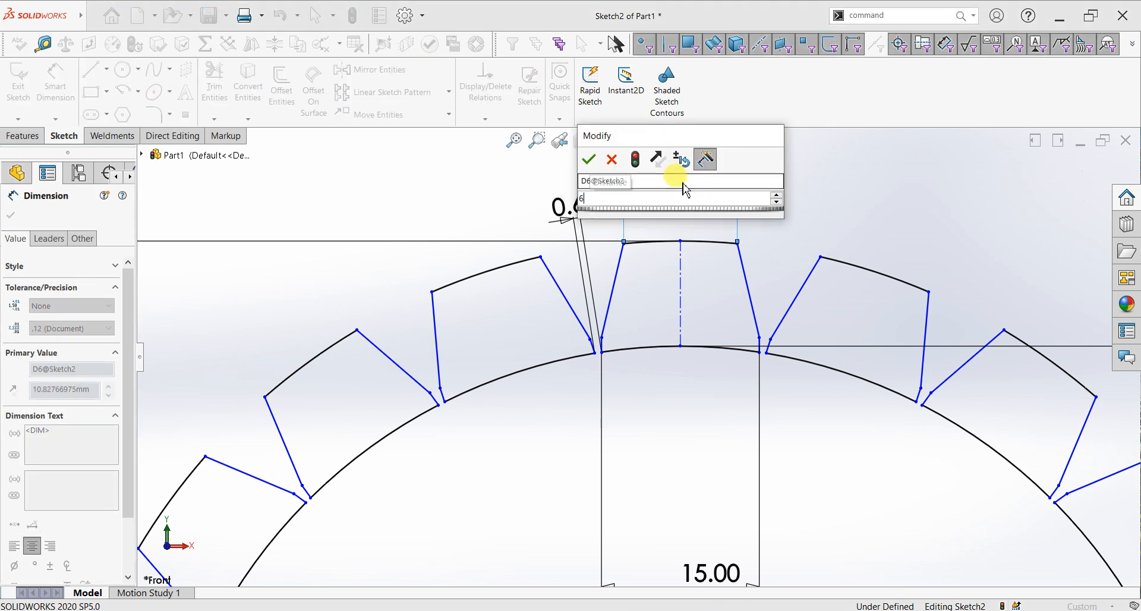
{"action": "key", "text": "Return"}
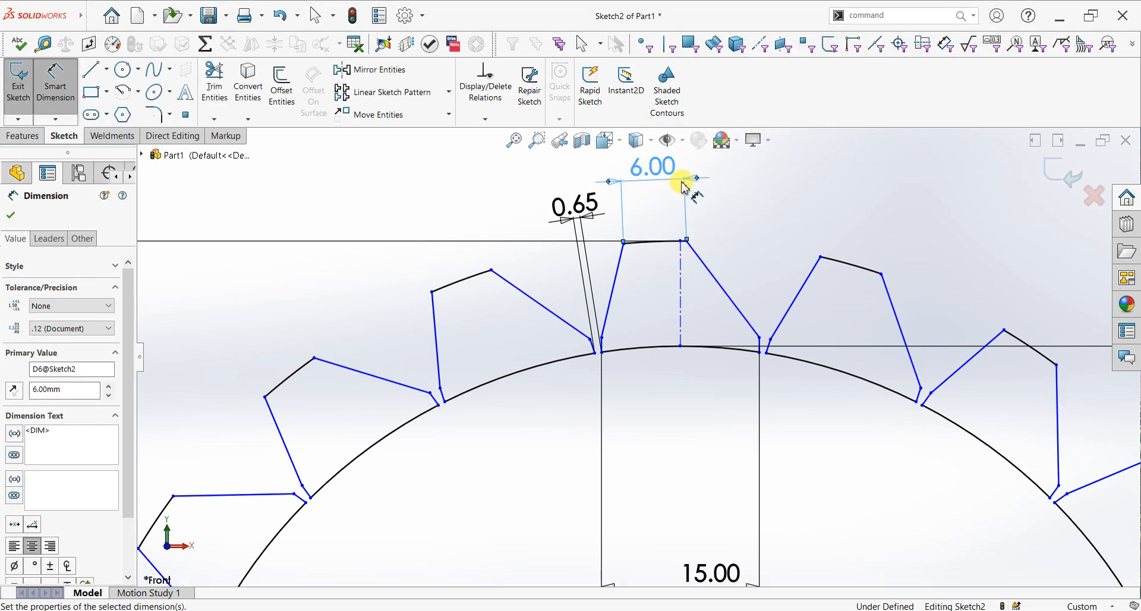
{"action": "key", "text": "Escape"}
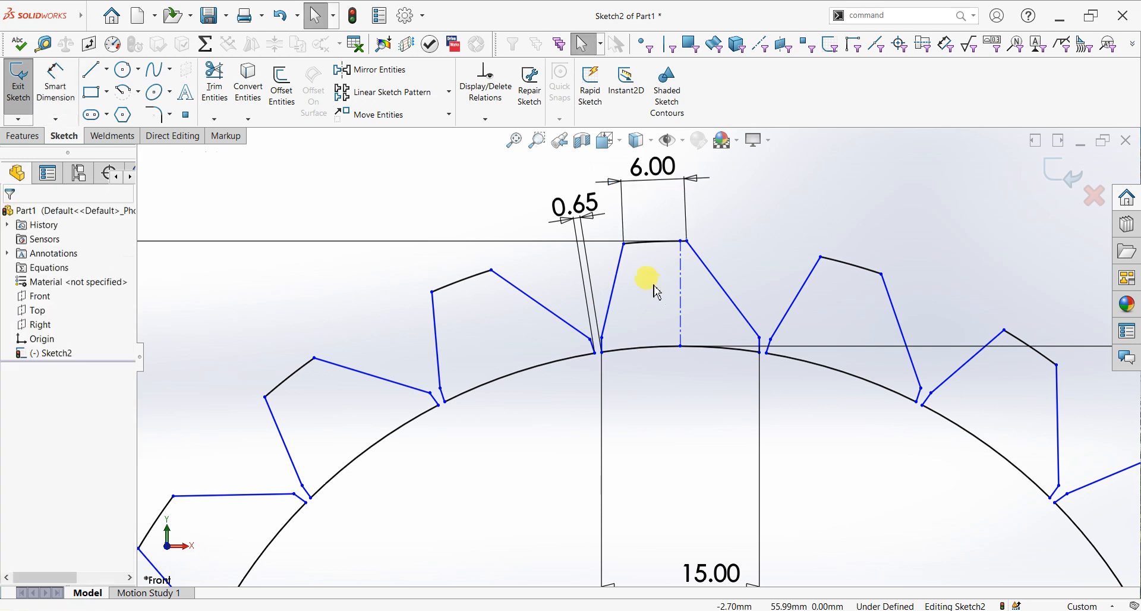
Step: Make the upper endpoint of the top tooth's centerline coincident with the midpoint of the tooth's tip arc
{"action": "left_click", "coordinate": [683, 241]}
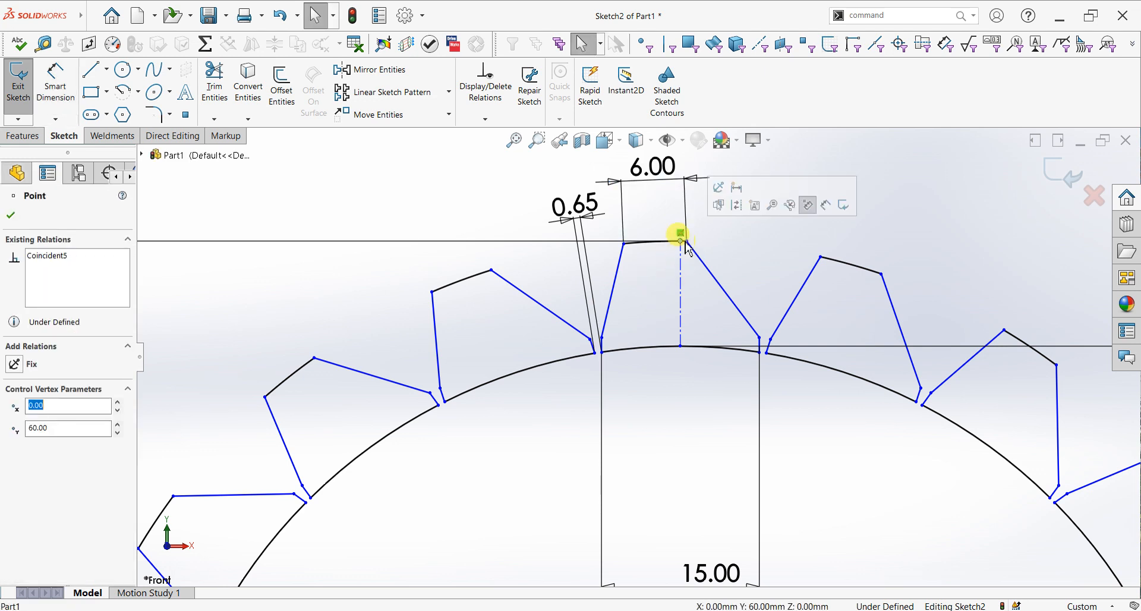
{"action": "left_click", "coordinate": [655, 242], "text": "ctrl"}
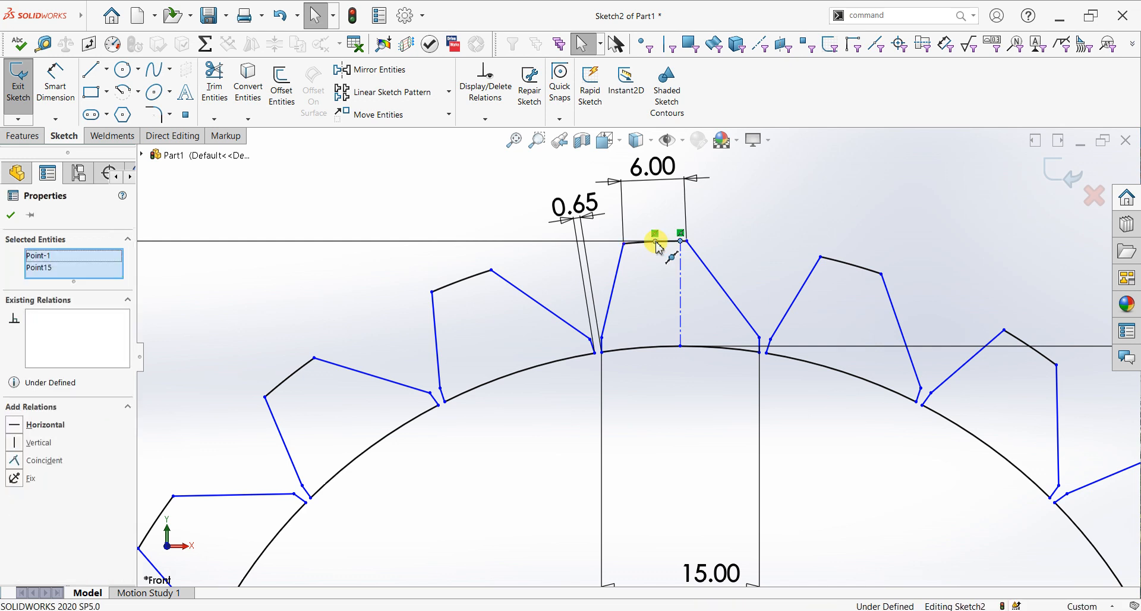
{"action": "left_click", "coordinate": [735, 189]}
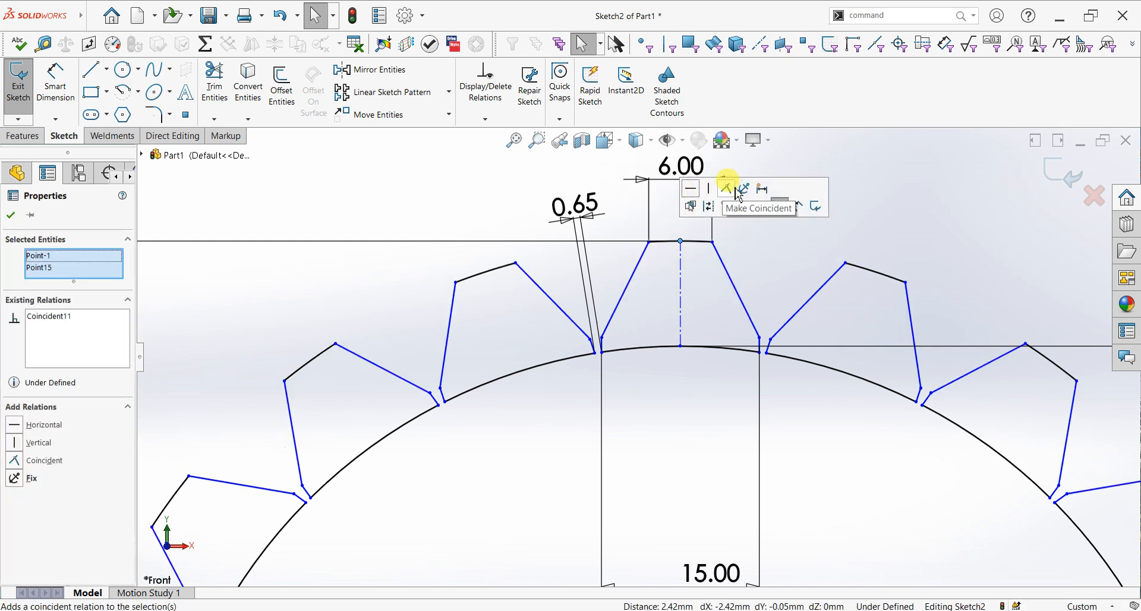
{"action": "left_click", "coordinate": [10, 215]}
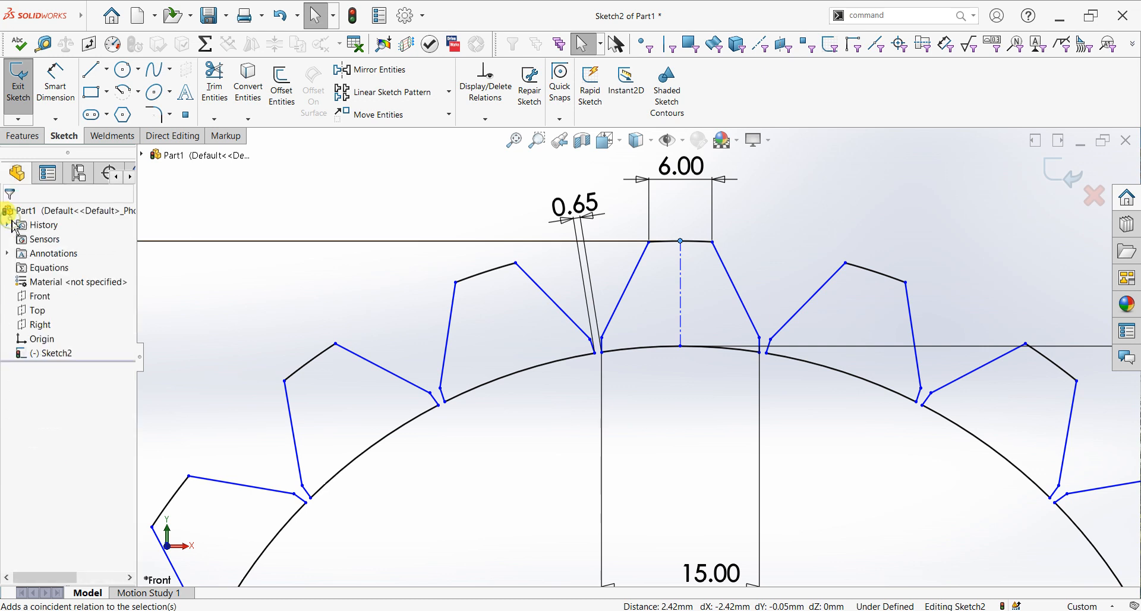
Step: Try 0 mm for the root gap dimension beside the top tooth, and undo that value change
{"action": "left_click", "coordinate": [574, 205]}
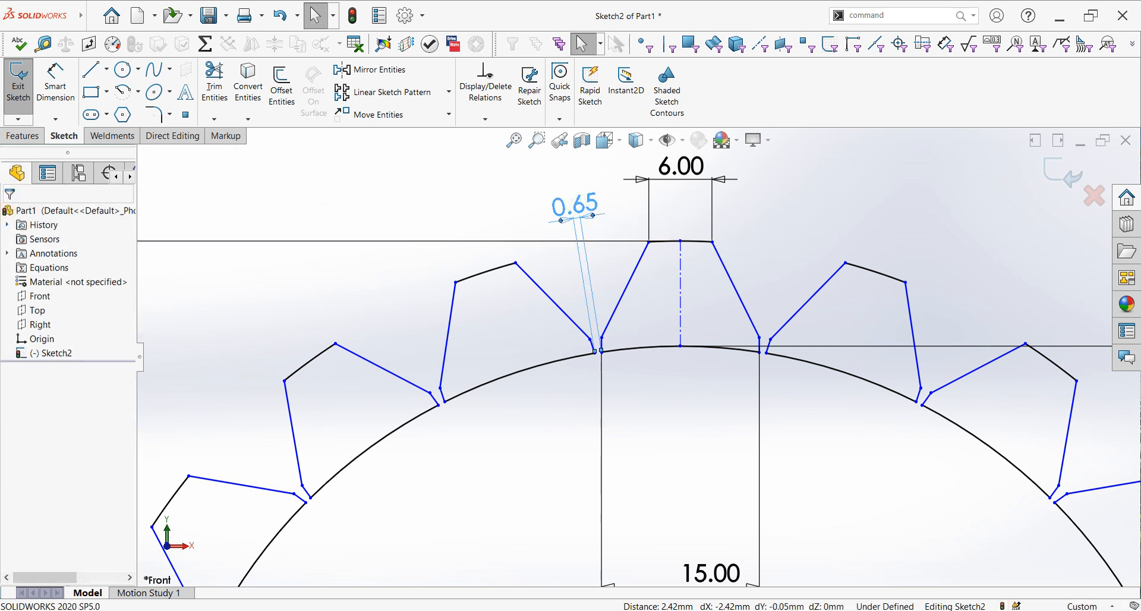
{"action": "double_click", "coordinate": [575, 207]}
{"action": "type", "text": "0"}
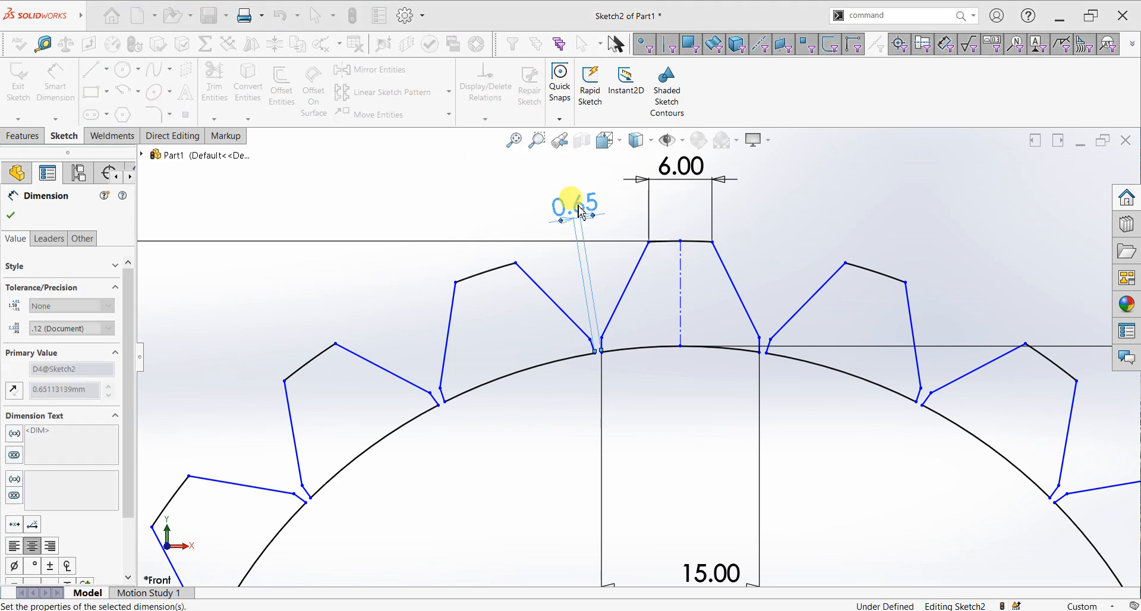
{"action": "key", "text": "Return"}
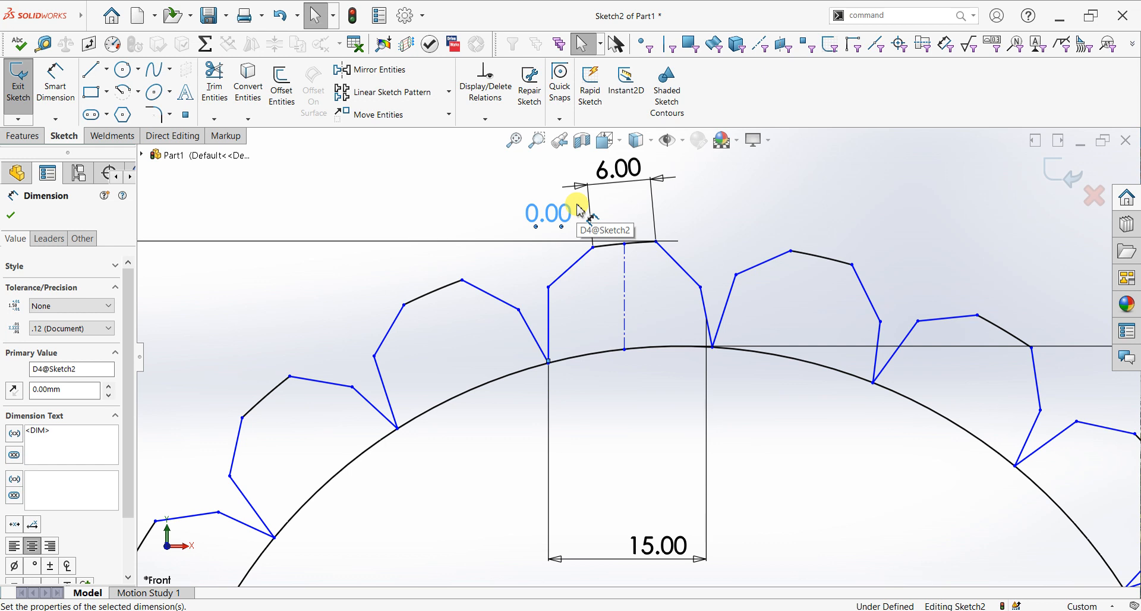
{"action": "key", "text": "Escape"}
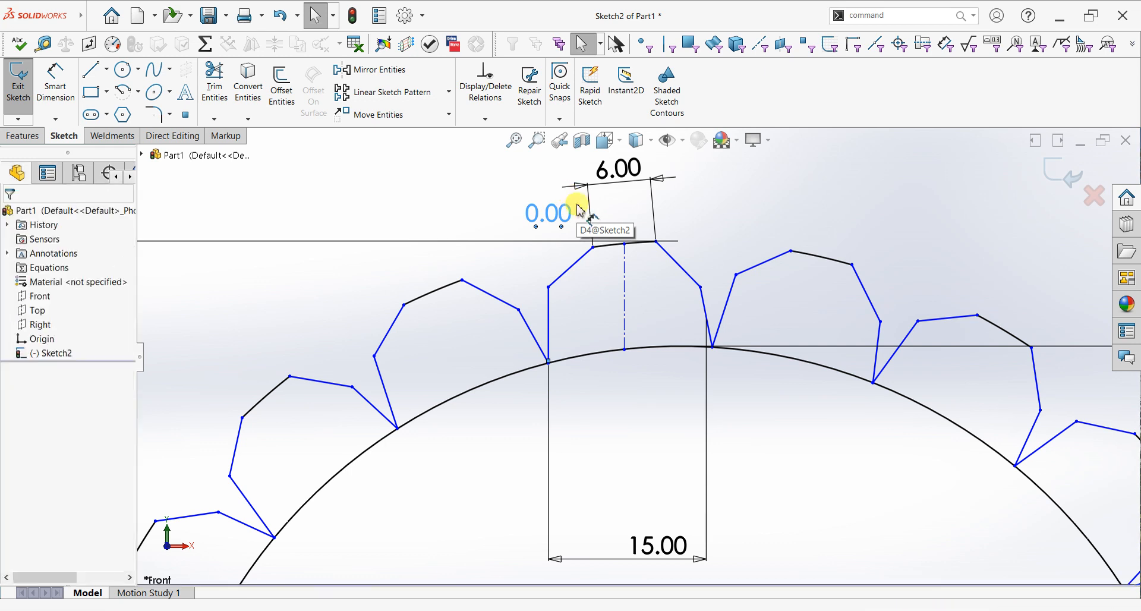
{"action": "key", "text": "ctrl+z"}
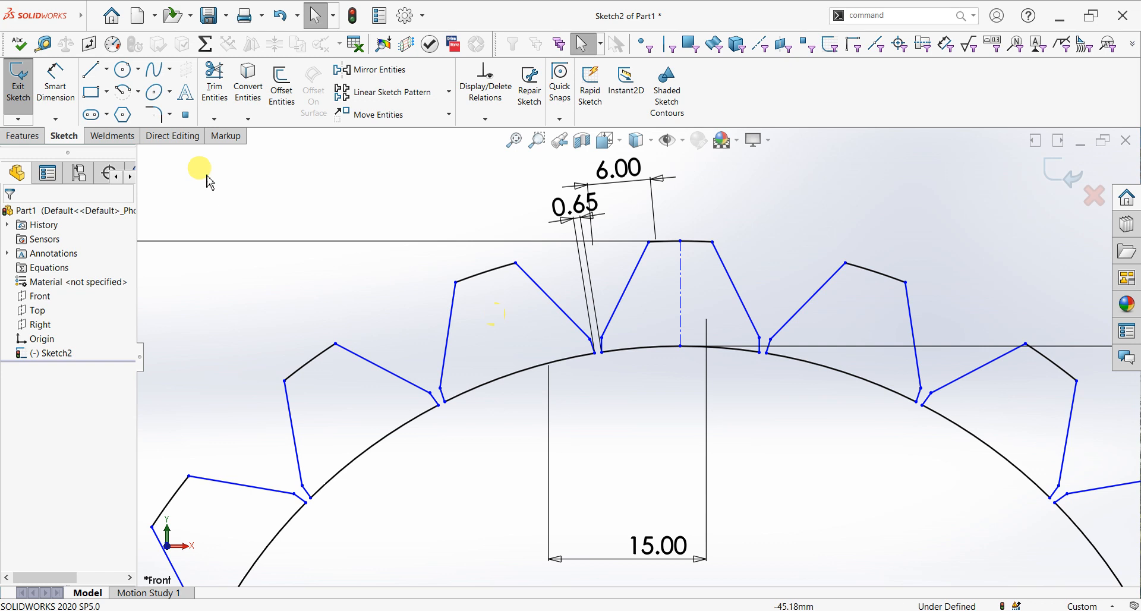
{"action": "scroll", "coordinate": [448, 439], "scroll_direction": "down", "scroll_amount": 2}
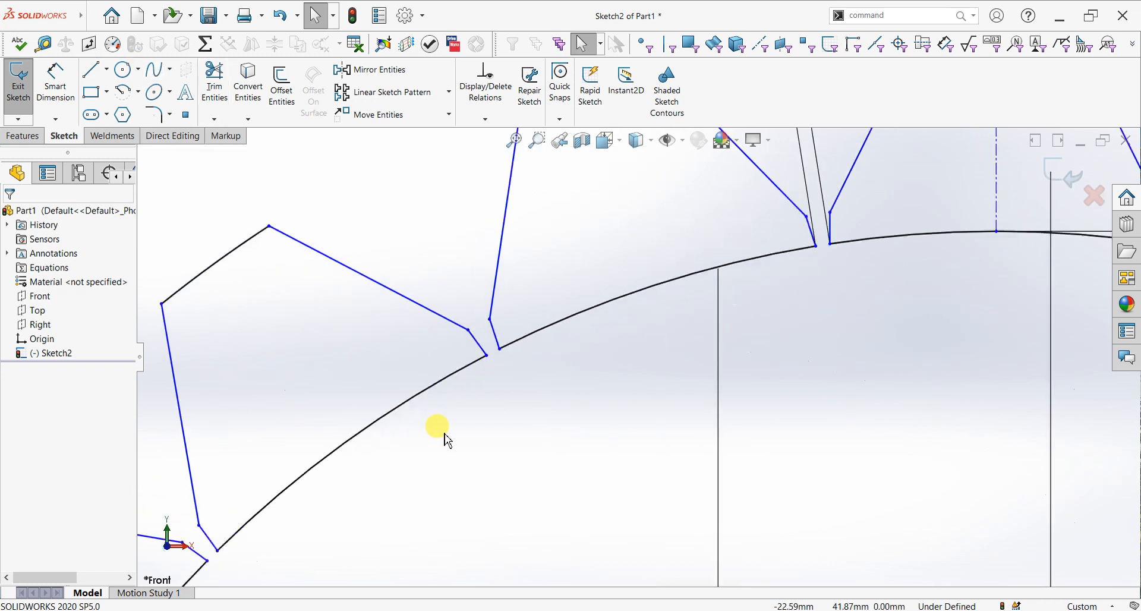
{"action": "scroll", "coordinate": [448, 440], "scroll_direction": "up", "scroll_amount": 5}
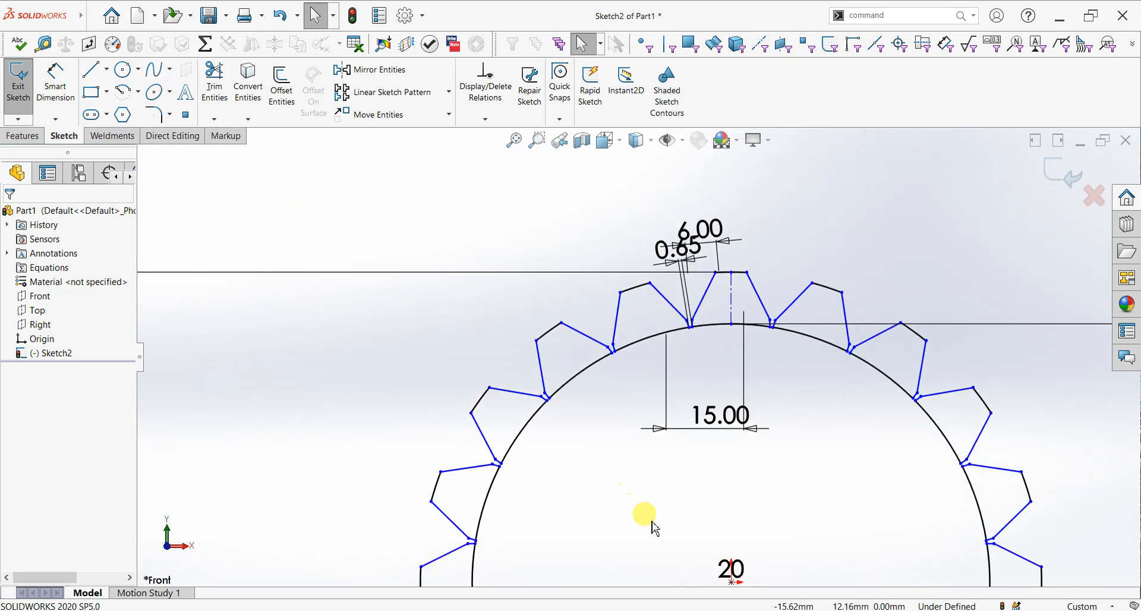
{"action": "scroll", "coordinate": [650, 522], "scroll_direction": "up", "scroll_amount": 3}
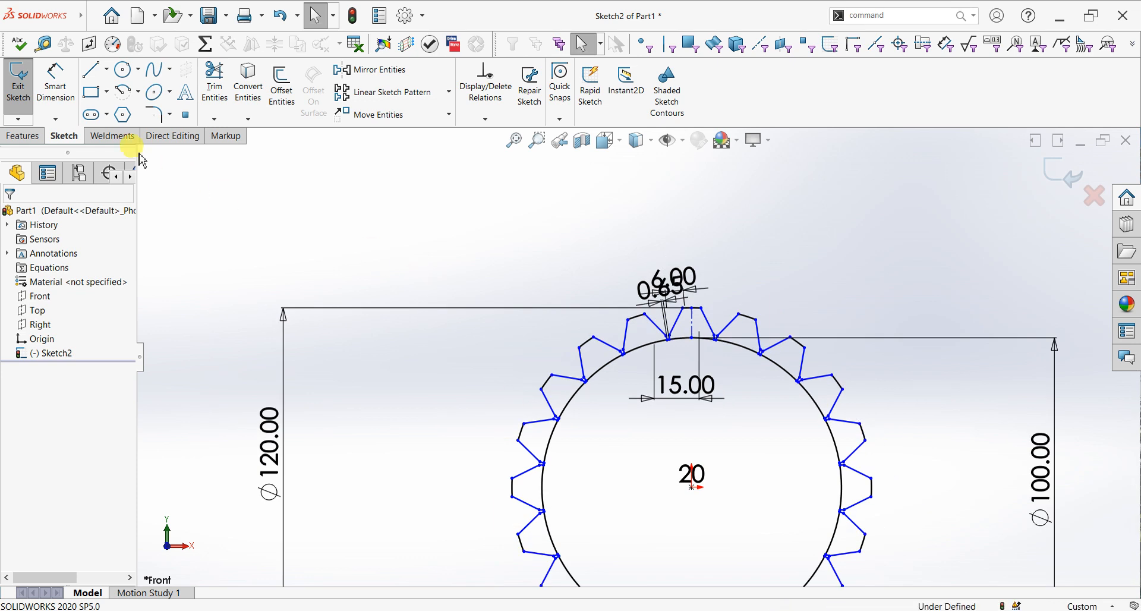
{"action": "left_click", "coordinate": [124, 74]}
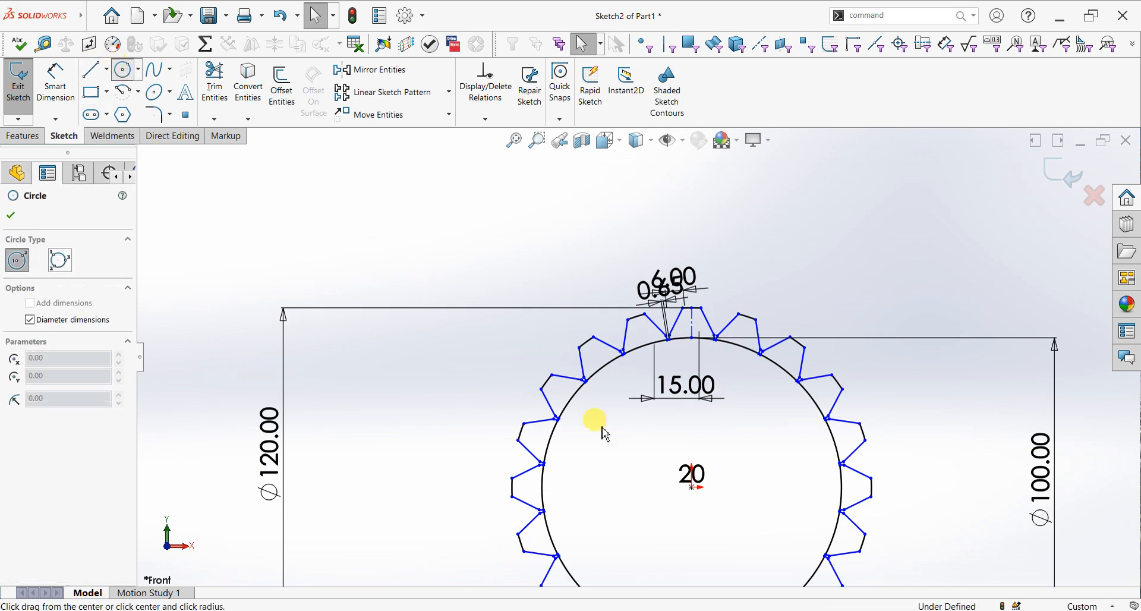
{"action": "left_click_drag", "start_coordinate": [691, 487], "coordinate": [601, 371]}
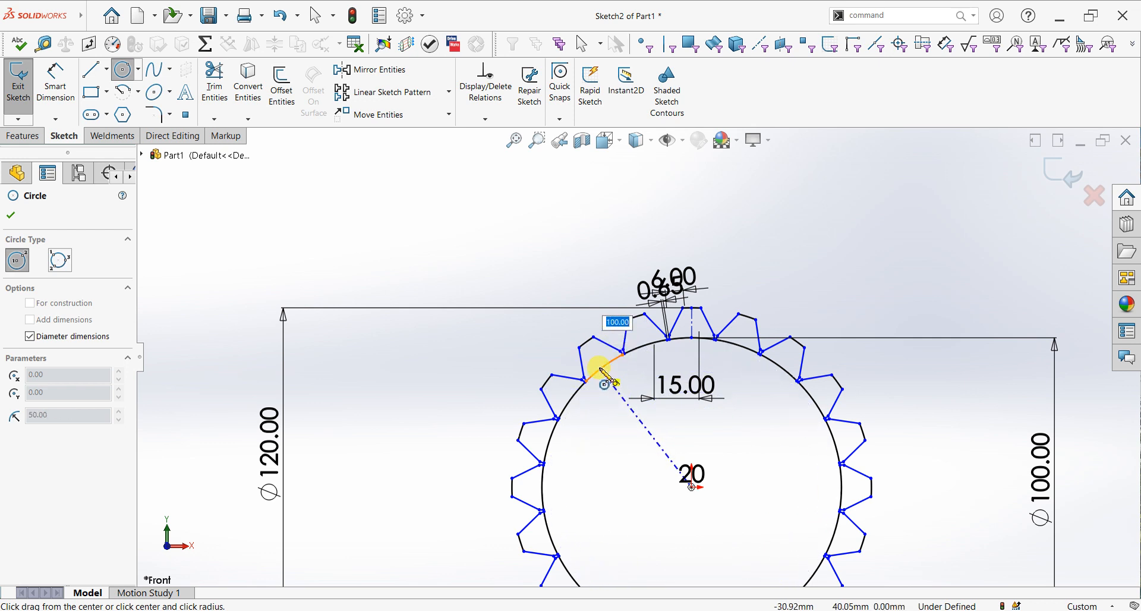
{"action": "left_click_drag", "start_coordinate": [601, 372], "coordinate": [604, 374]}
{"action": "left_click", "coordinate": [603, 374]}
{"action": "key", "text": "Escape"}
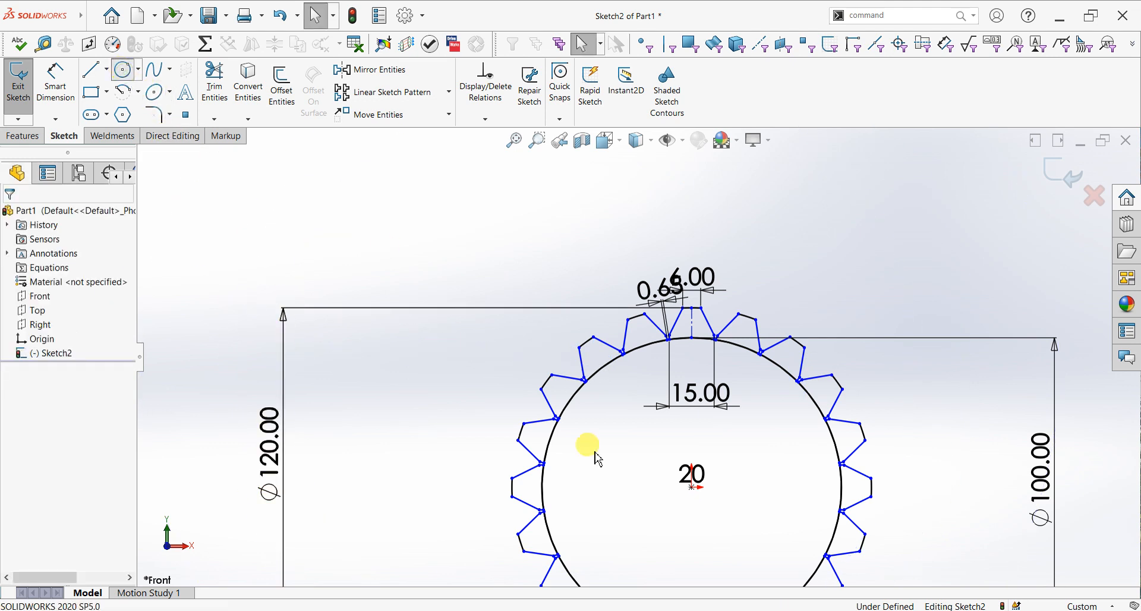
Step: Draw a circle of 100 mm diameter centred on the origin, closing the gaps at the tooth roots
{"action": "left_click", "coordinate": [691, 487]}
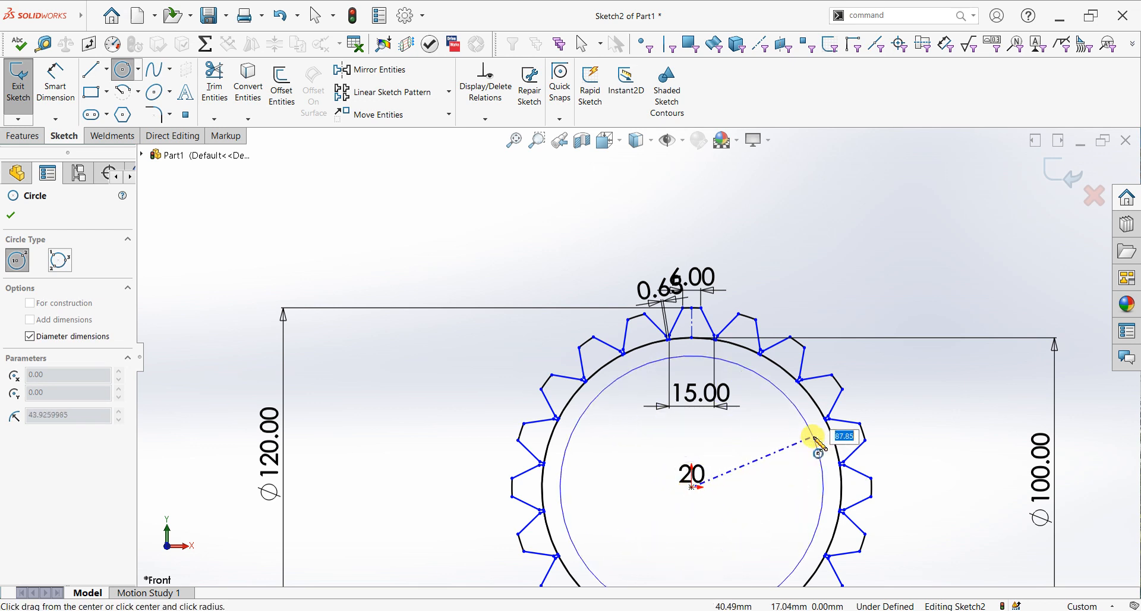
{"action": "type", "text": "100"}
{"action": "key", "text": "Return"}
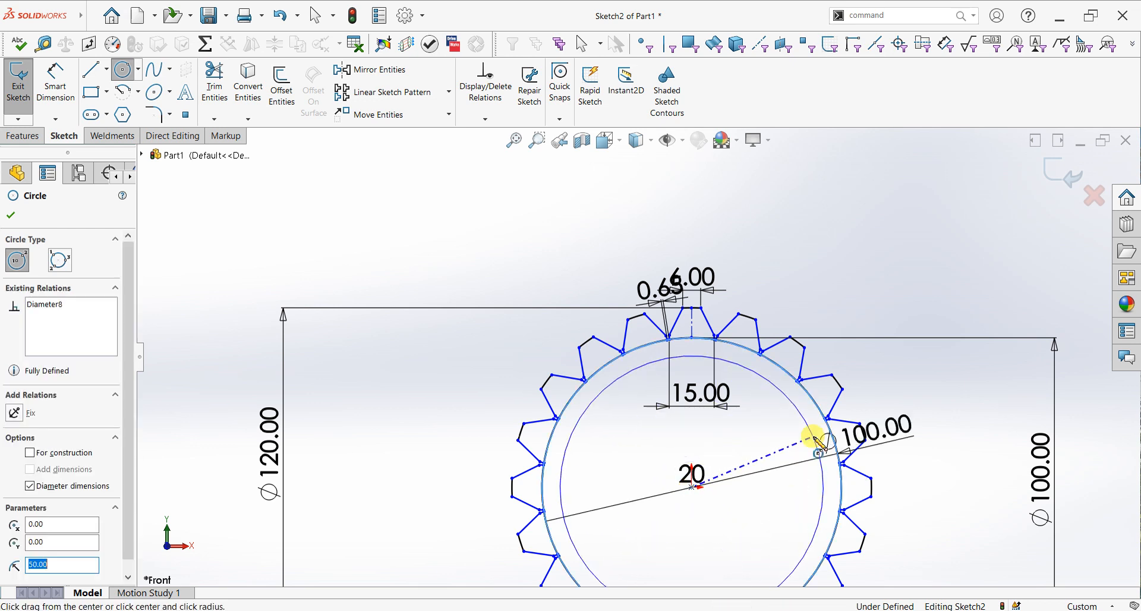
{"action": "left_click", "coordinate": [15, 216]}
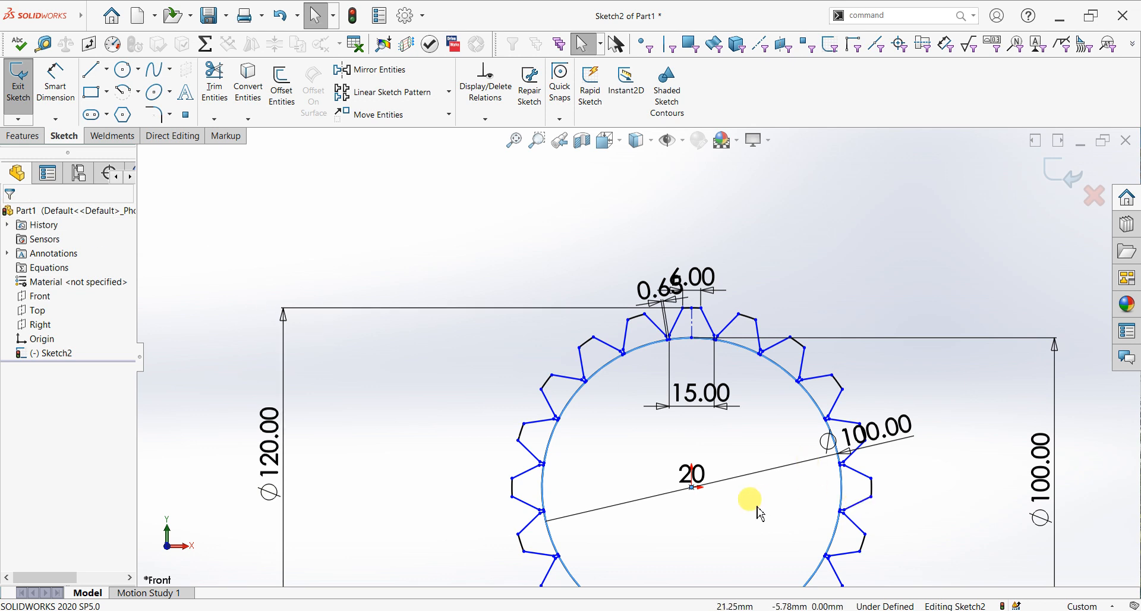
Step: Trim away the root circle arcs beneath all the teeth, keeping the toothed outline and the short root segments between teeth
{"action": "scroll", "coordinate": [760, 513], "scroll_direction": "down", "scroll_amount": 2}
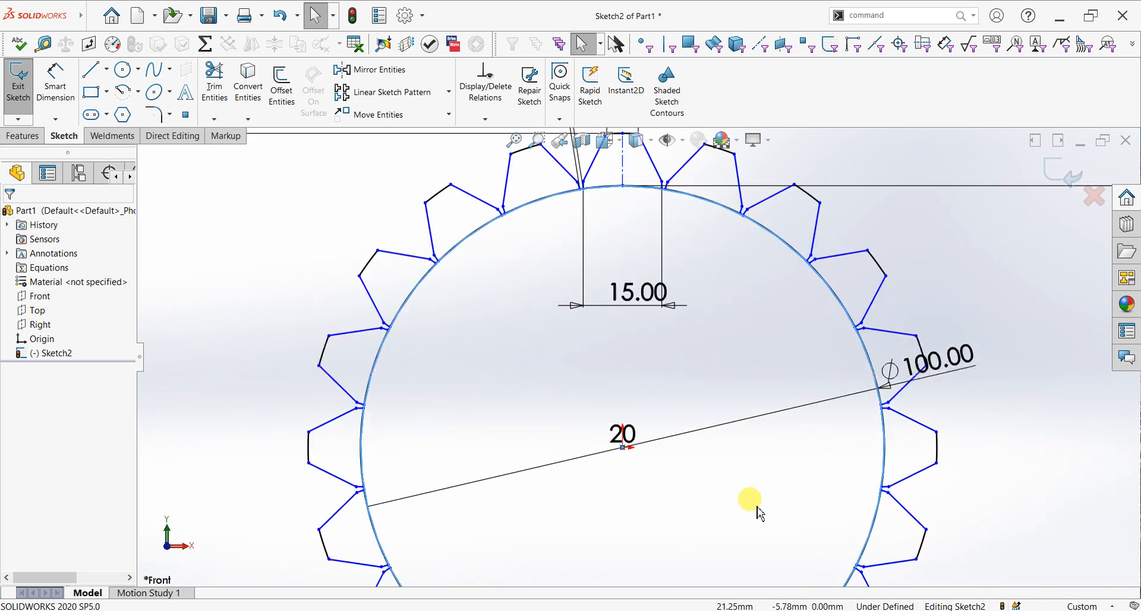
{"action": "scroll", "coordinate": [760, 514], "scroll_direction": "up", "scroll_amount": 3}
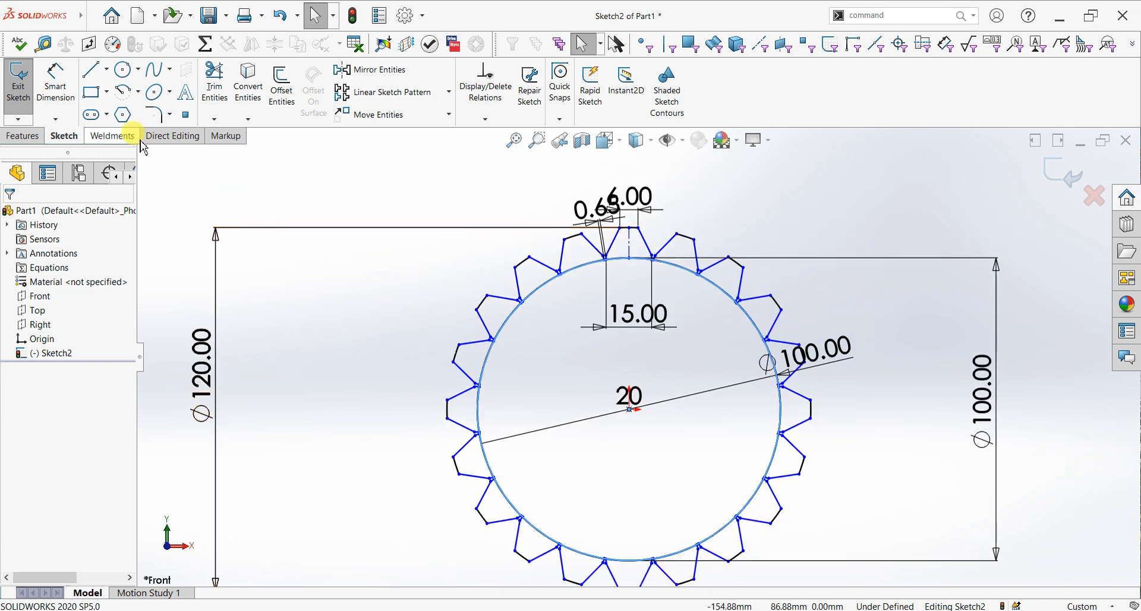
{"action": "left_click", "coordinate": [221, 76]}
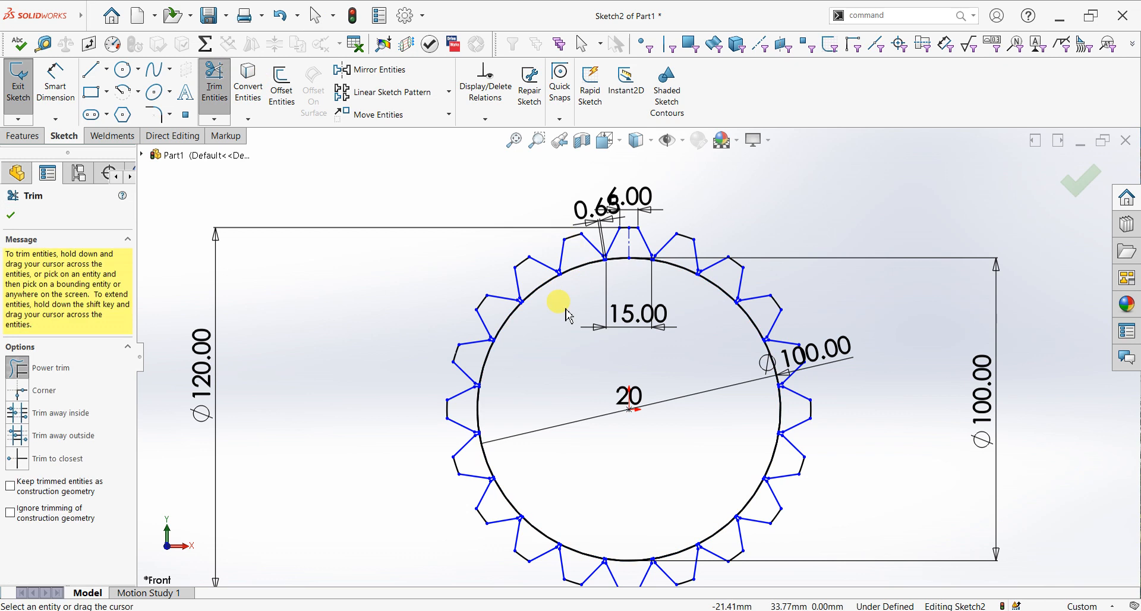
{"action": "mouse_move", "coordinate": [542, 287]}
{"action": "left_mouse_down"}
{"action": "mouse_move", "coordinate": [535, 308]}
{"action": "mouse_move", "coordinate": [504, 326]}
{"action": "left_mouse_up"}
{"action": "mouse_move", "coordinate": [592, 294]}
{"action": "left_mouse_down"}
{"action": "mouse_move", "coordinate": [577, 260]}
{"action": "mouse_move", "coordinate": [591, 255]}
{"action": "mouse_move", "coordinate": [646, 291]}
{"action": "mouse_move", "coordinate": [643, 260]}
{"action": "mouse_move", "coordinate": [622, 269]}
{"action": "mouse_move", "coordinate": [618, 255]}
{"action": "mouse_move", "coordinate": [665, 304]}
{"action": "mouse_move", "coordinate": [682, 274]}
{"action": "left_mouse_up"}
{"action": "left_click_drag", "start_coordinate": [735, 303], "coordinate": [733, 293]}
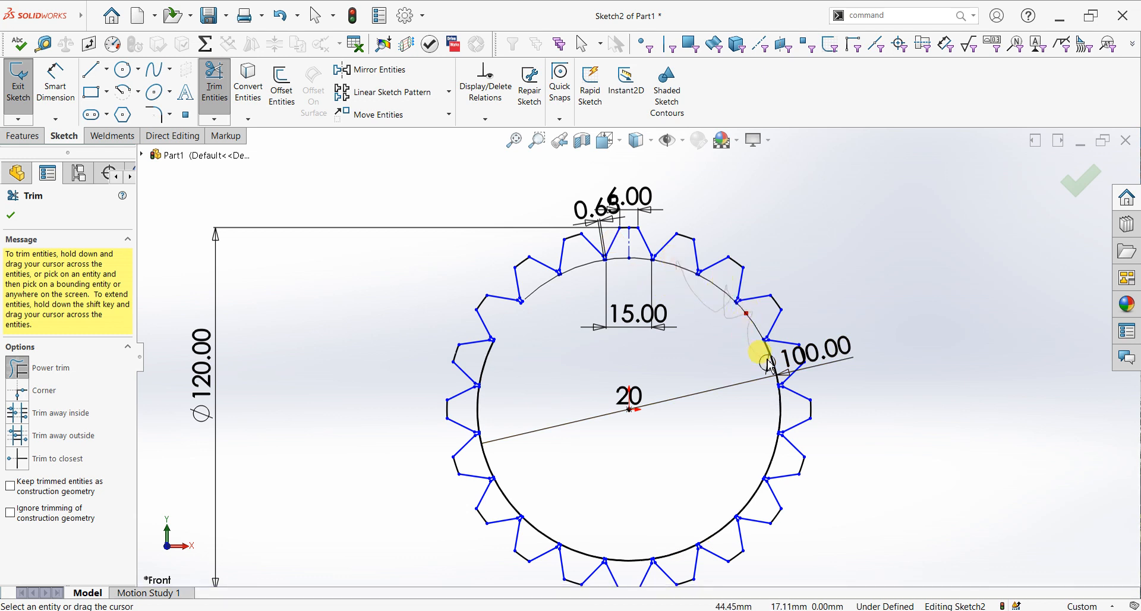
{"action": "mouse_move", "coordinate": [789, 414]}
{"action": "left_mouse_down"}
{"action": "mouse_move", "coordinate": [764, 491]}
{"action": "mouse_move", "coordinate": [724, 441]}
{"action": "mouse_move", "coordinate": [761, 442]}
{"action": "mouse_move", "coordinate": [782, 460]}
{"action": "mouse_move", "coordinate": [726, 542]}
{"action": "mouse_move", "coordinate": [696, 542]}
{"action": "mouse_move", "coordinate": [687, 563]}
{"action": "mouse_move", "coordinate": [650, 550]}
{"action": "mouse_move", "coordinate": [631, 567]}
{"action": "mouse_move", "coordinate": [546, 531]}
{"action": "mouse_move", "coordinate": [538, 542]}
{"action": "mouse_move", "coordinate": [533, 519]}
{"action": "mouse_move", "coordinate": [507, 507]}
{"action": "mouse_move", "coordinate": [486, 456]}
{"action": "mouse_move", "coordinate": [475, 461]}
{"action": "mouse_move", "coordinate": [486, 402]}
{"action": "left_mouse_up"}
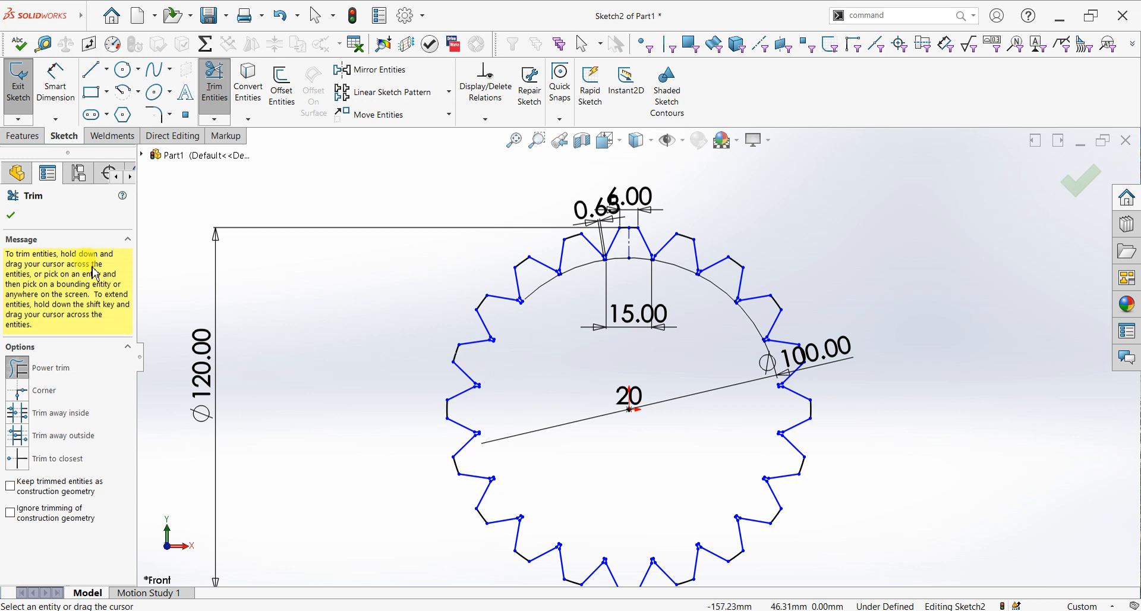
{"action": "left_click", "coordinate": [11, 214]}
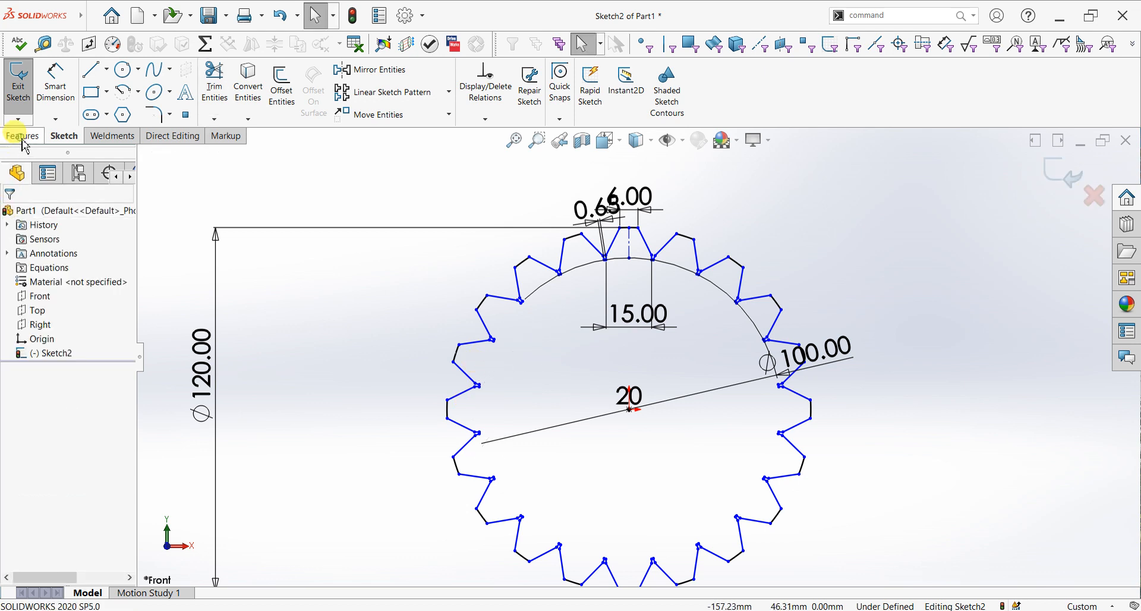
Step: Extrude the enclosed gear profile region 25 mm with the Mid Plane end condition
{"action": "left_click", "coordinate": [18, 136]}
{"action": "left_click", "coordinate": [22, 93]}
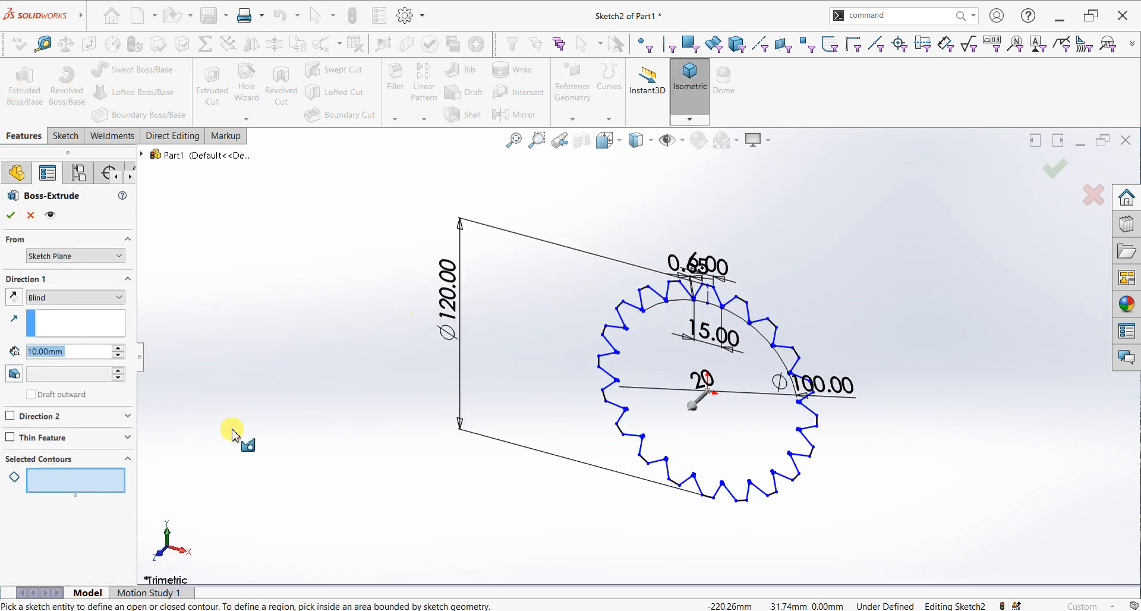
{"action": "left_click", "coordinate": [647, 377]}
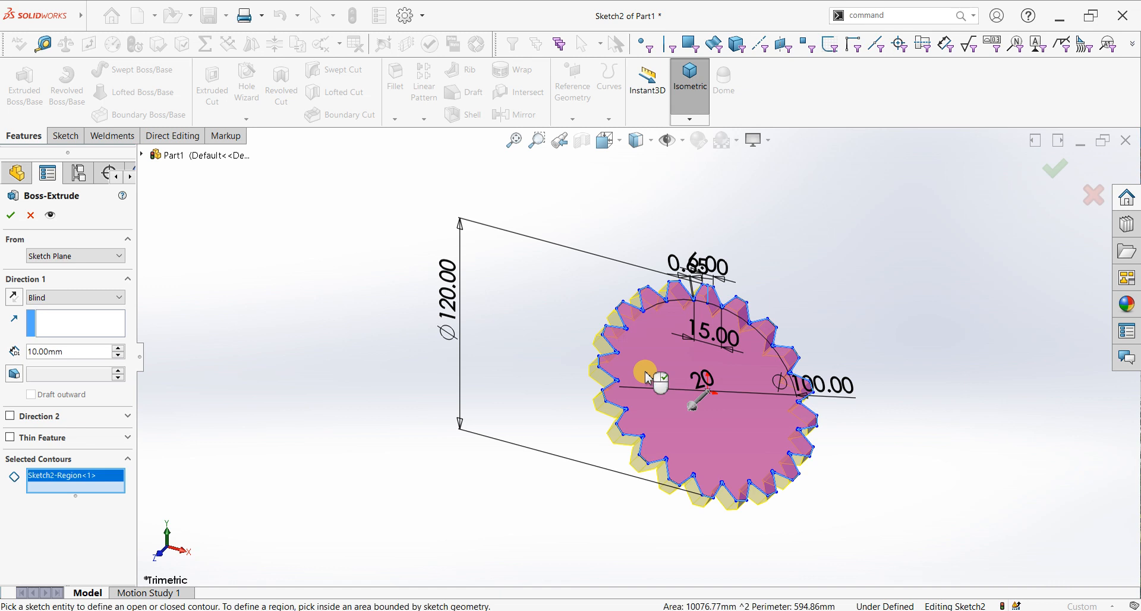
{"action": "left_click", "coordinate": [69, 297]}
{"action": "left_click", "coordinate": [71, 377]}
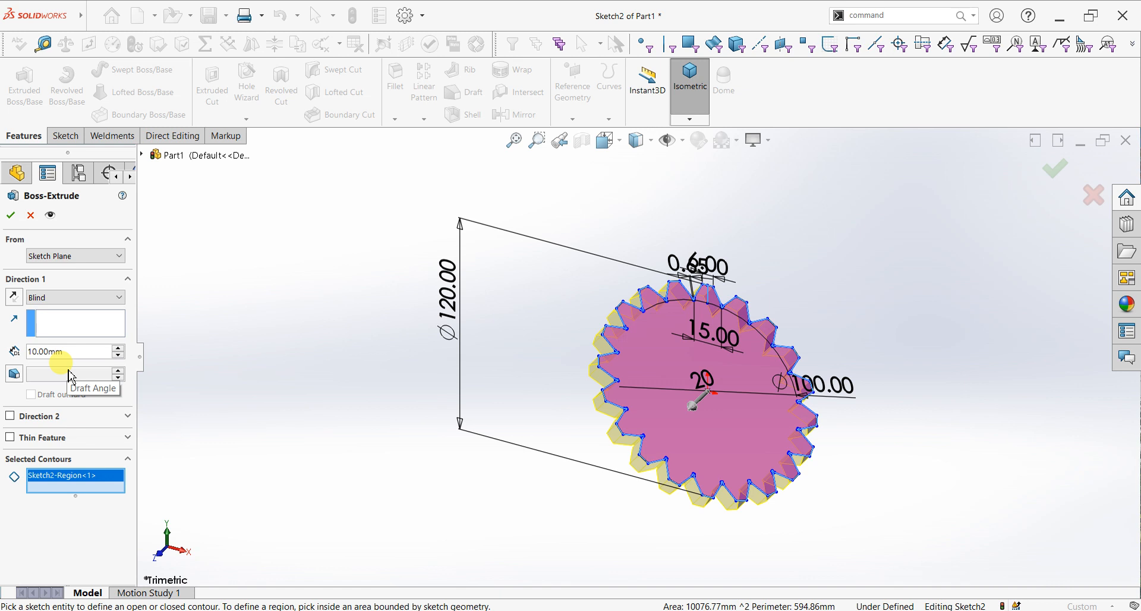
{"action": "left_click", "coordinate": [53, 297]}
{"action": "left_click", "coordinate": [57, 359]}
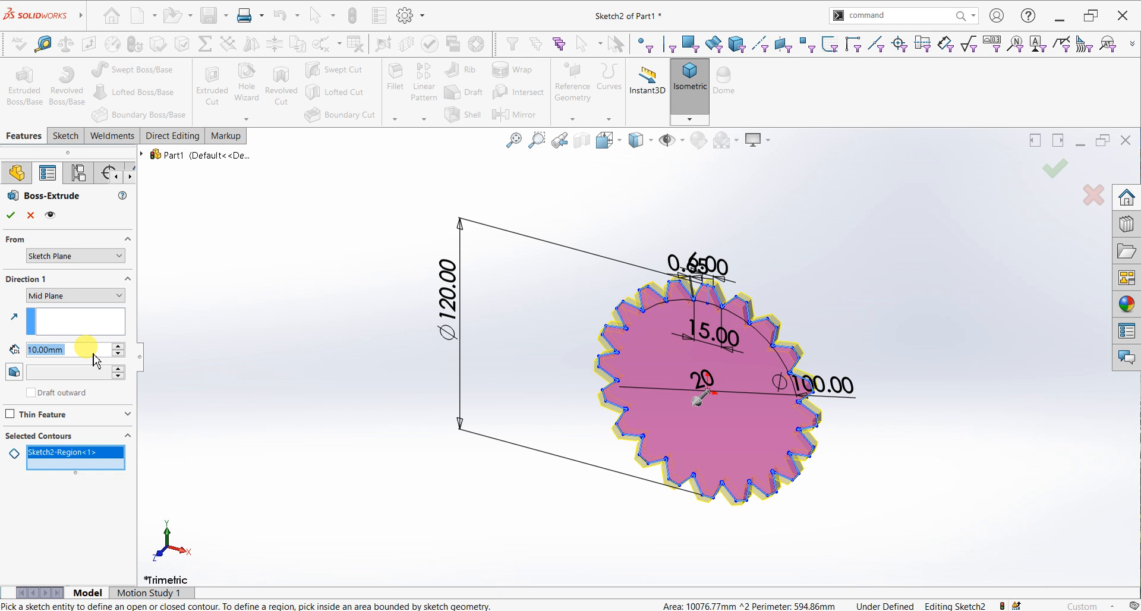
{"action": "type", "text": "25"}
{"action": "key", "text": "Return"}
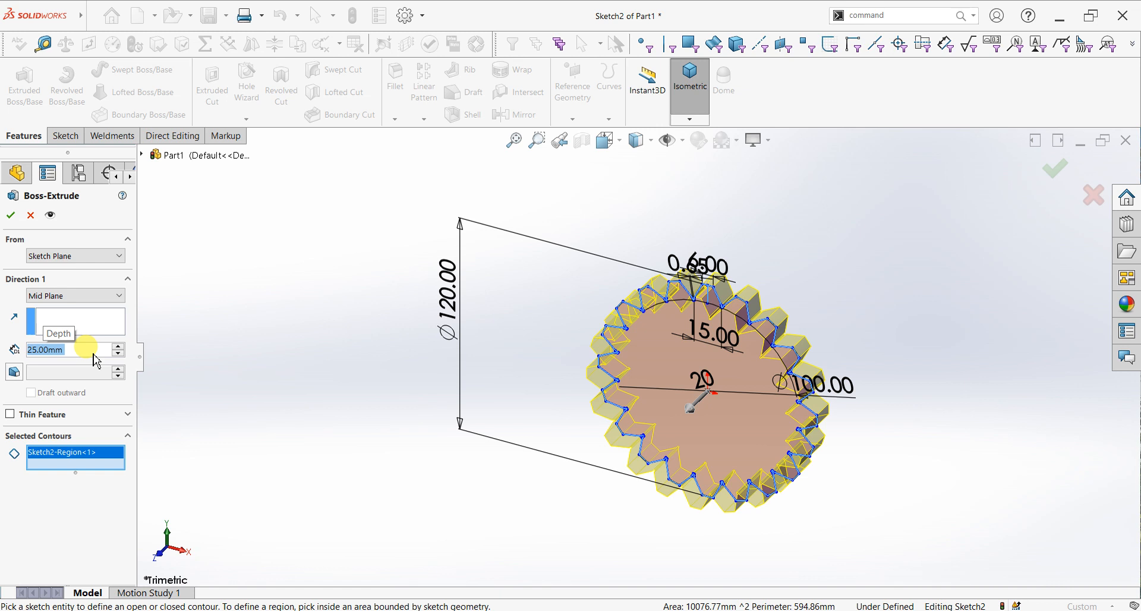
{"action": "left_click", "coordinate": [15, 216]}
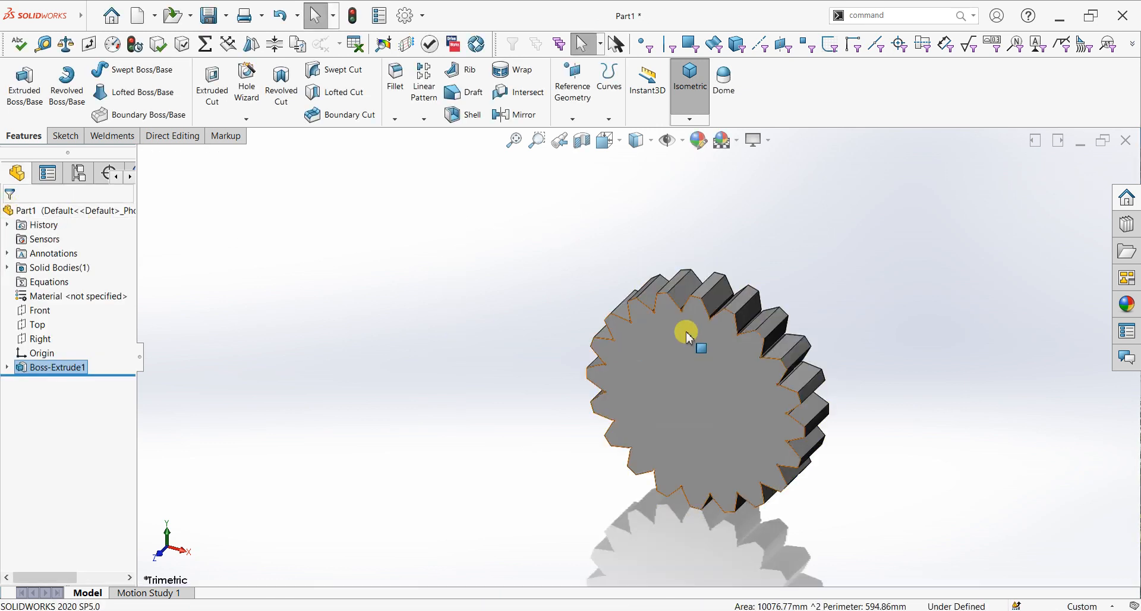
Step: Turn off RealView Graphics for the model display
{"action": "left_click", "coordinate": [756, 141]}
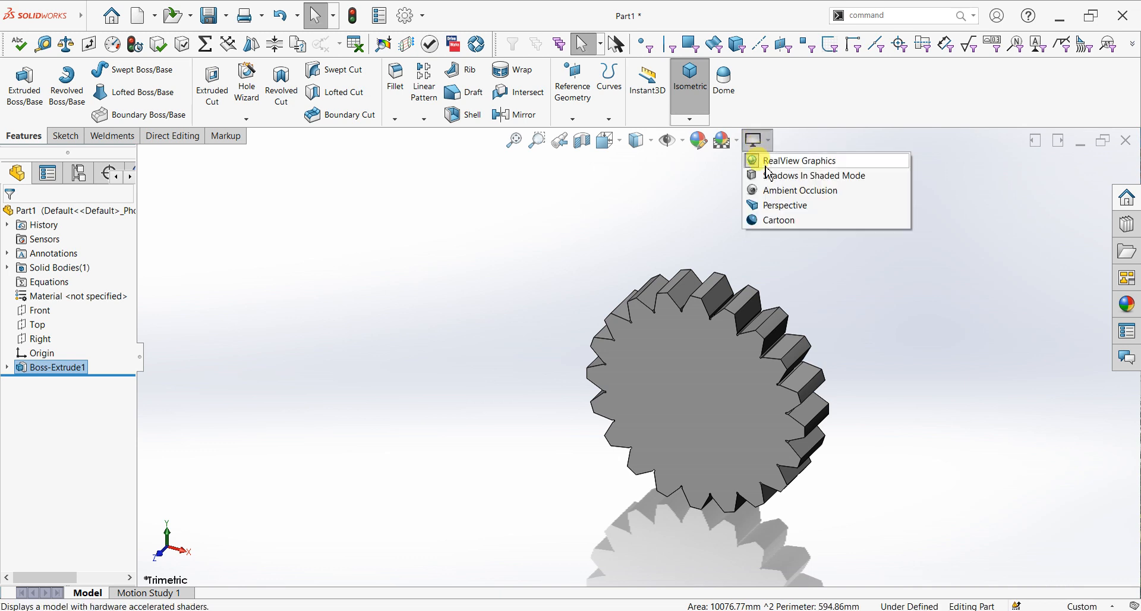
{"action": "left_click", "coordinate": [763, 161]}
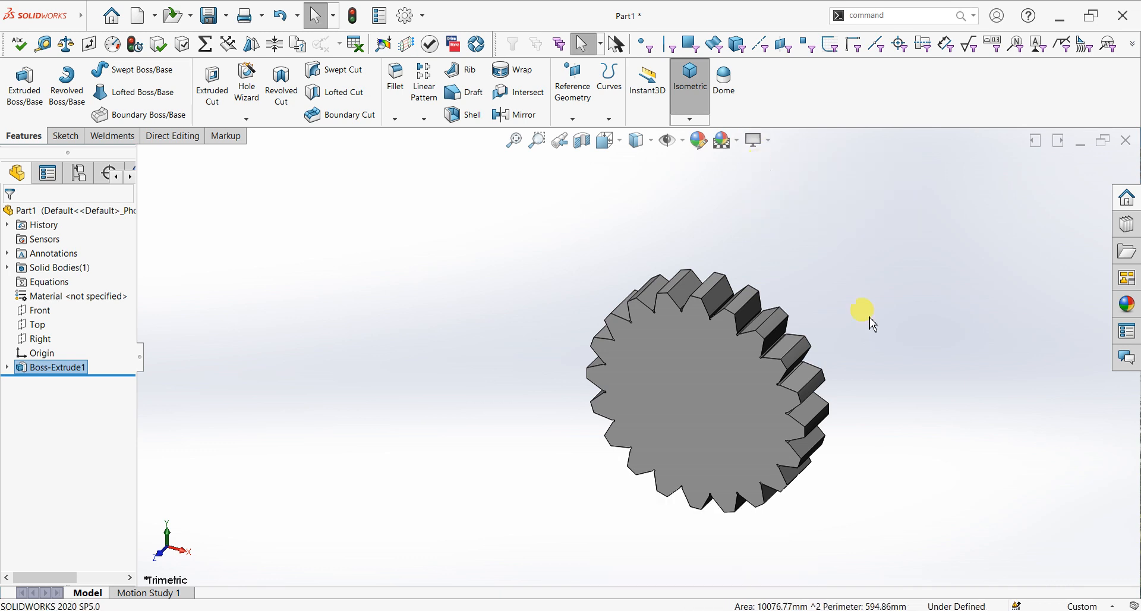
Step: Start a sketch on the gear's front face, viewed straight on, and draw a 70 mm diameter circle centred on the origin
{"action": "left_click", "coordinate": [737, 402]}
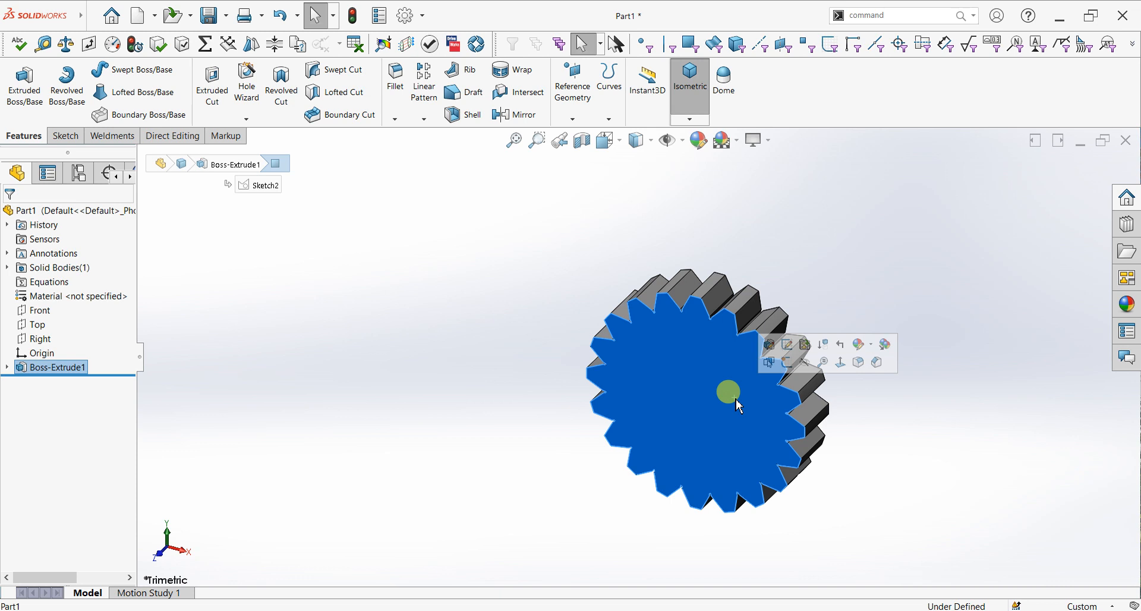
{"action": "key", "text": "ctrl+8"}
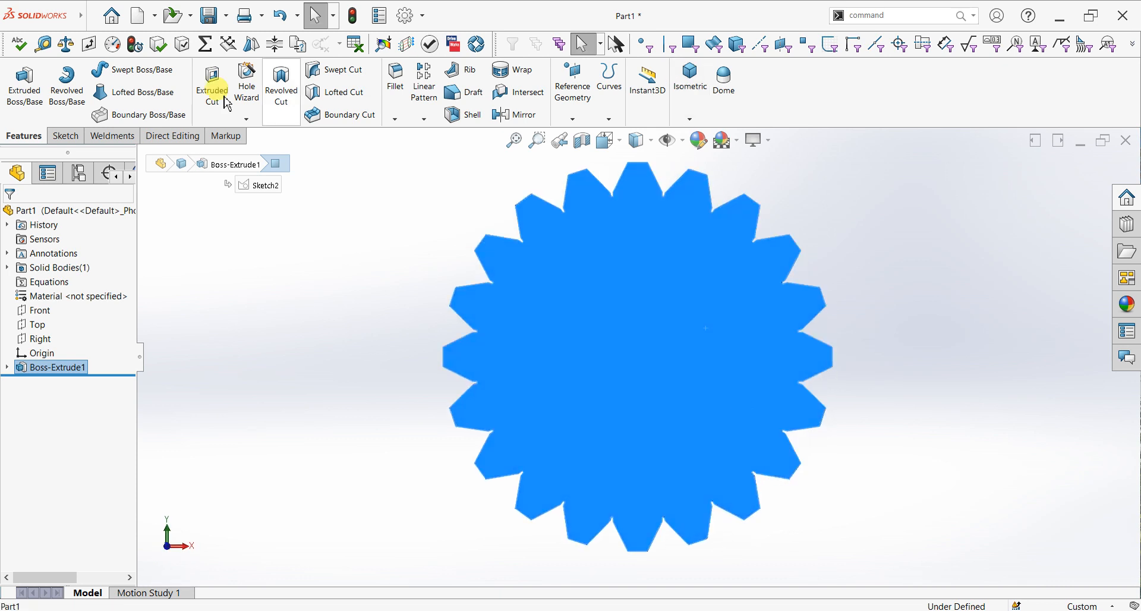
{"action": "left_click", "coordinate": [67, 136]}
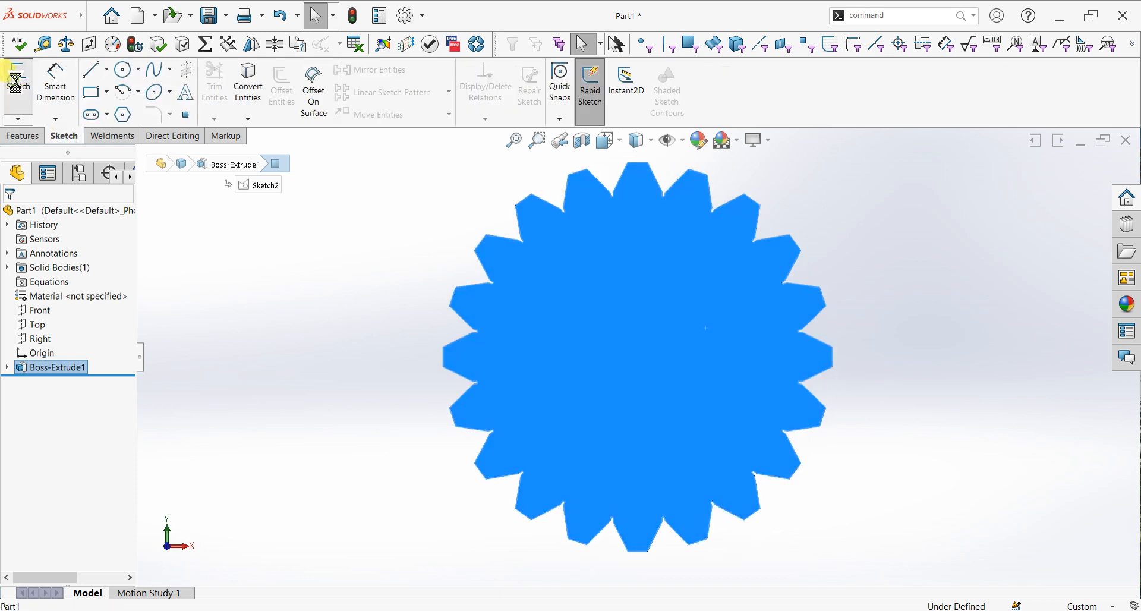
{"action": "left_click", "coordinate": [15, 81]}
{"action": "left_click", "coordinate": [133, 76]}
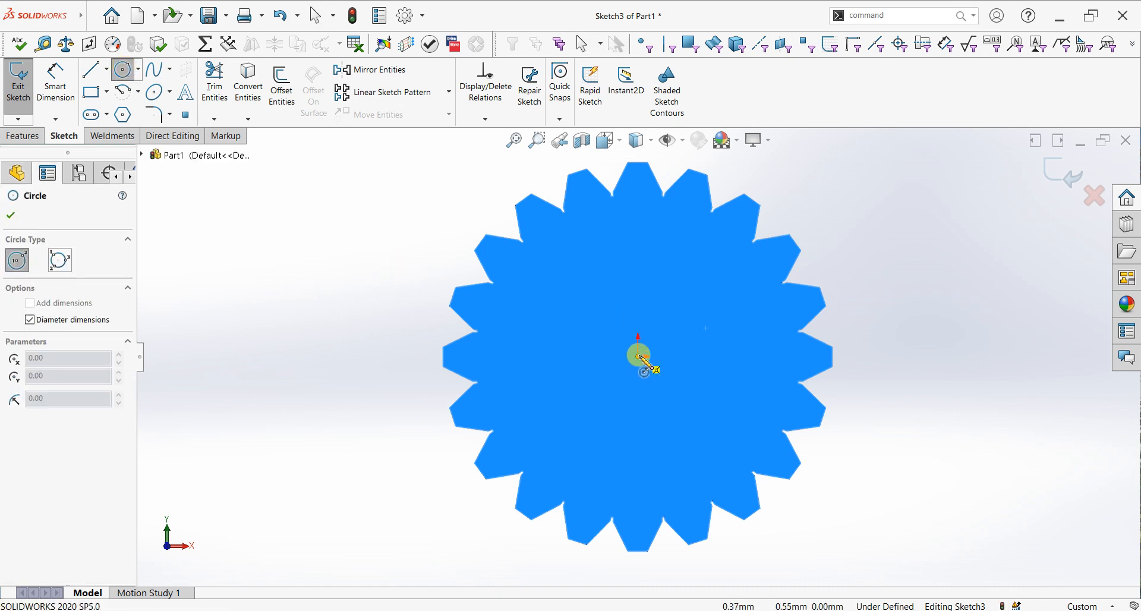
{"action": "left_click", "coordinate": [638, 356]}
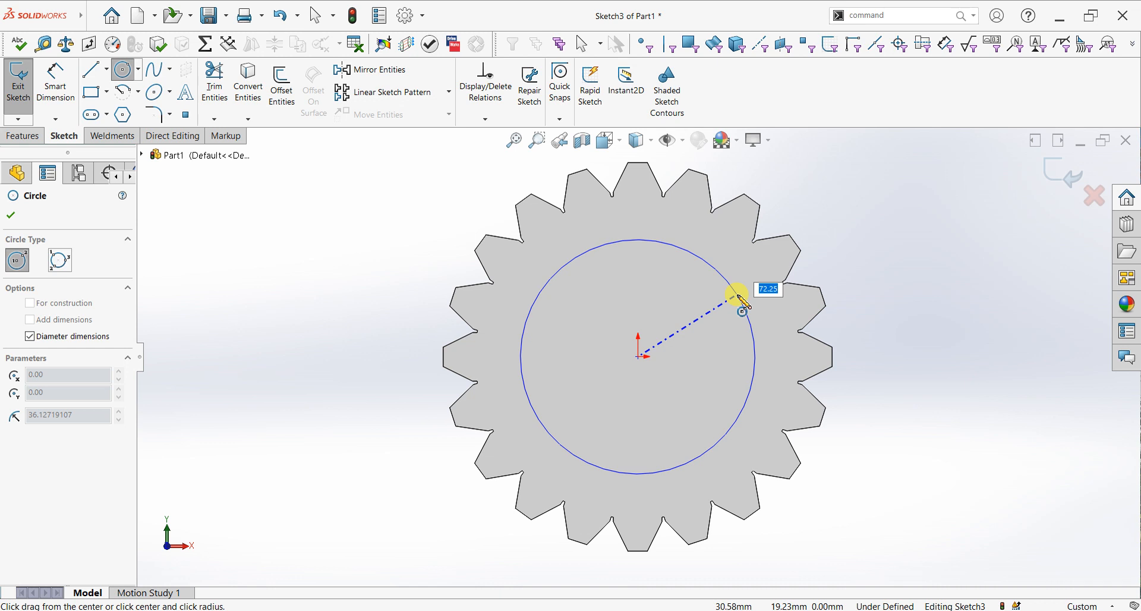
{"action": "type", "text": "70"}
{"action": "key", "text": "Return"}
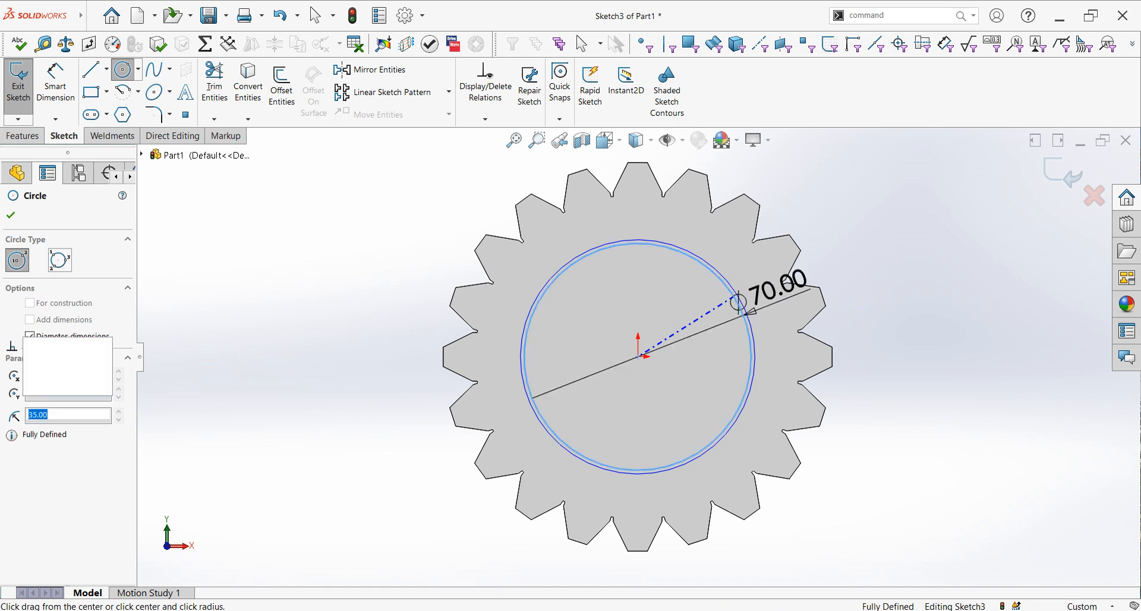
{"action": "left_click", "coordinate": [17, 223]}
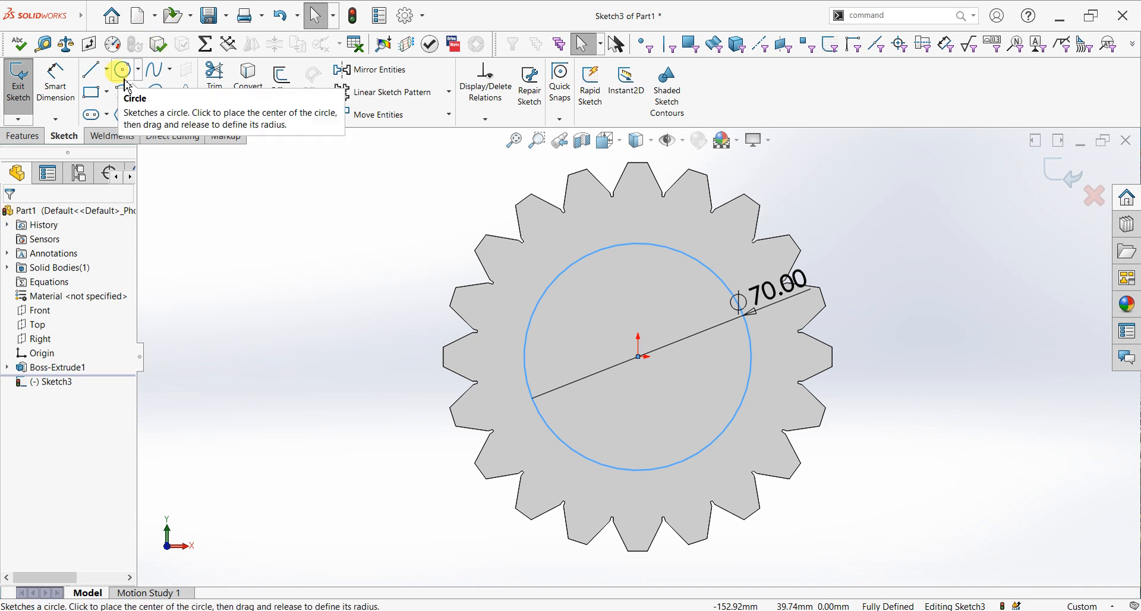
Step: Convert the 70 mm circle into construction geometry
{"action": "left_click", "coordinate": [545, 296]}
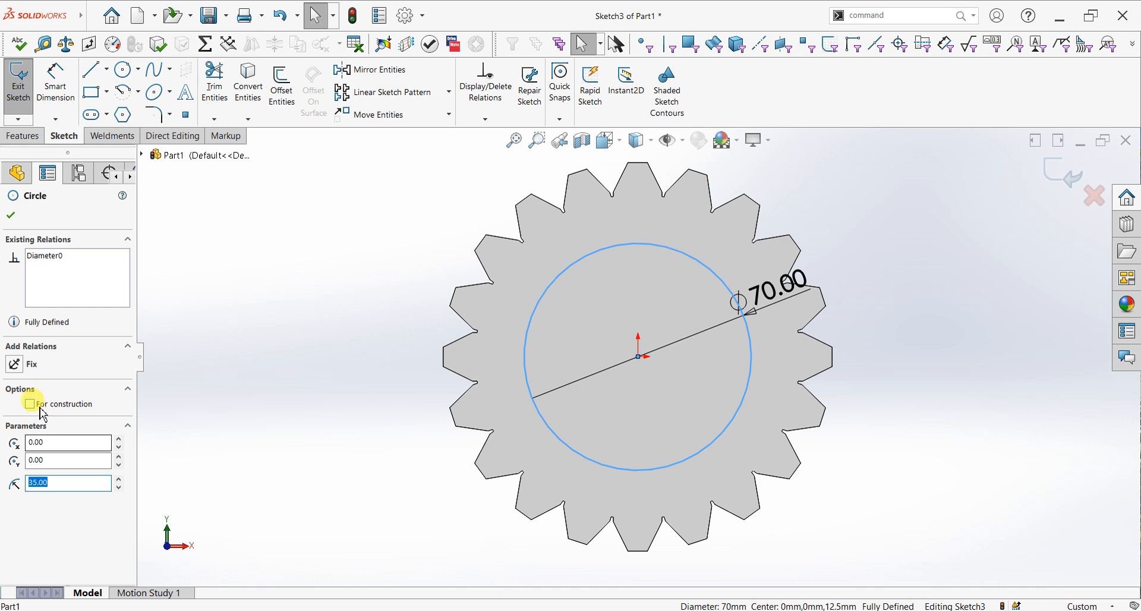
{"action": "left_click", "coordinate": [30, 404]}
{"action": "left_click", "coordinate": [13, 218]}
Step: Draw a 15 mm diameter circle centred on the top quadrant point of the construction circle
{"action": "left_click", "coordinate": [123, 70]}
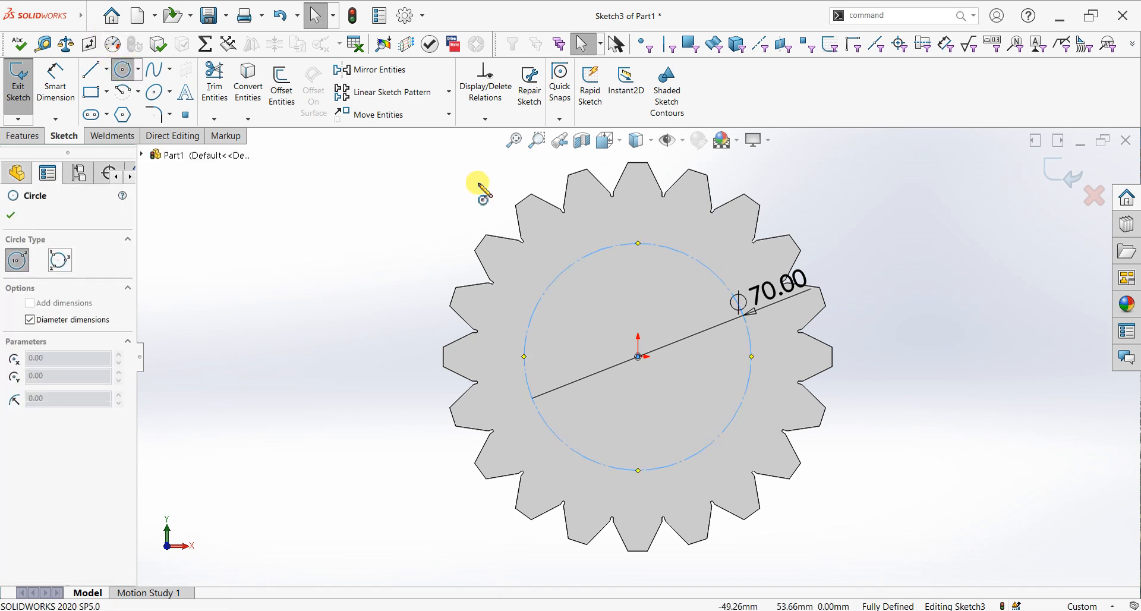
{"action": "left_click", "coordinate": [639, 243]}
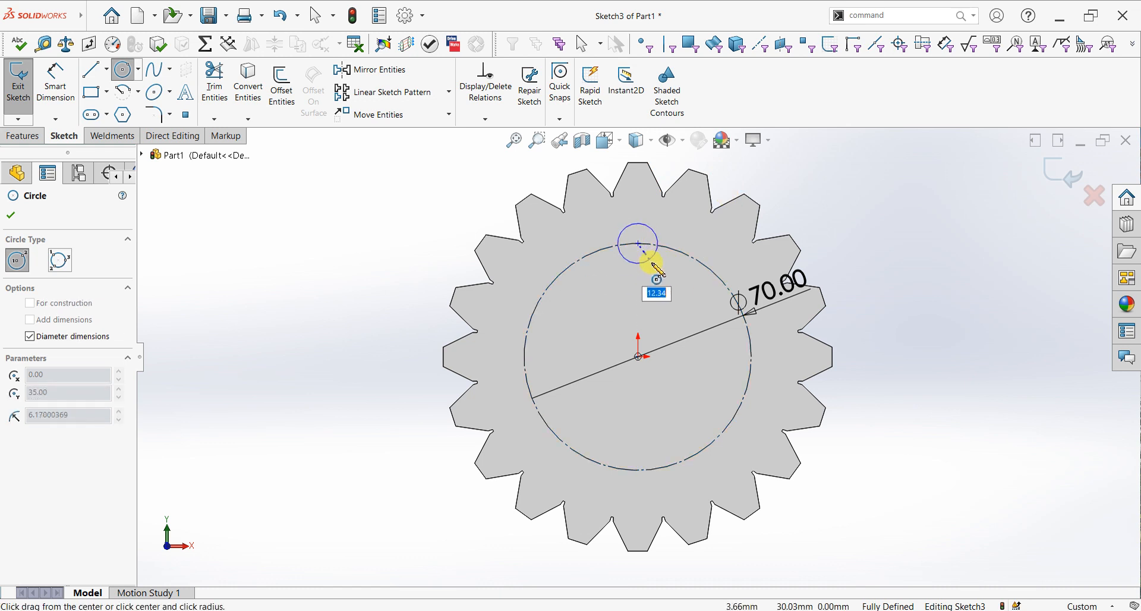
{"action": "left_click", "coordinate": [654, 265]}
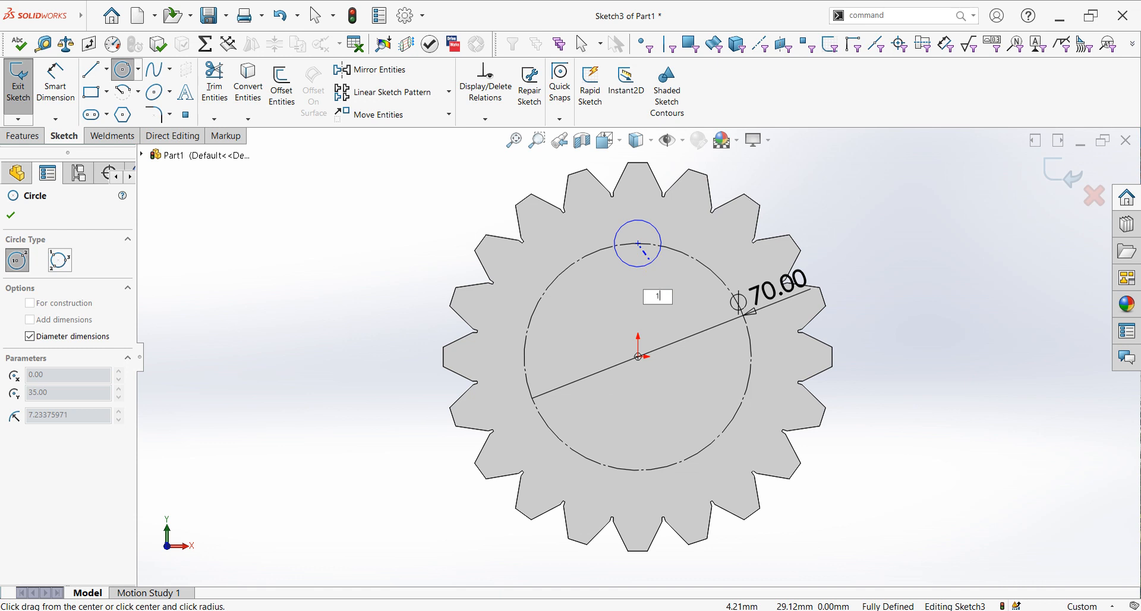
{"action": "type", "text": "15"}
{"action": "key", "text": "Return"}
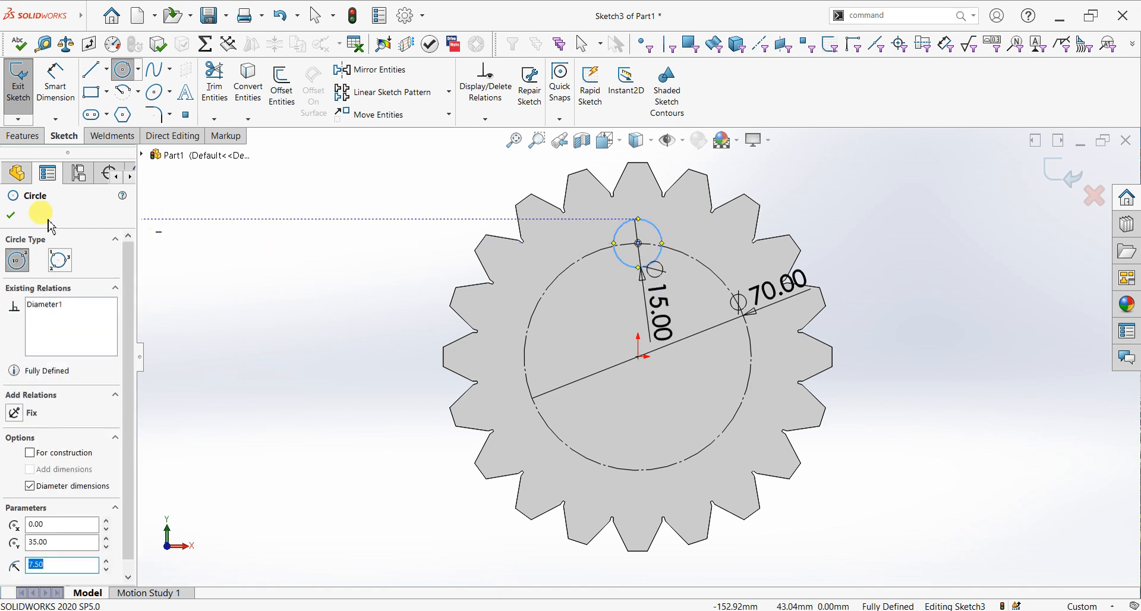
{"action": "left_click", "coordinate": [11, 216]}
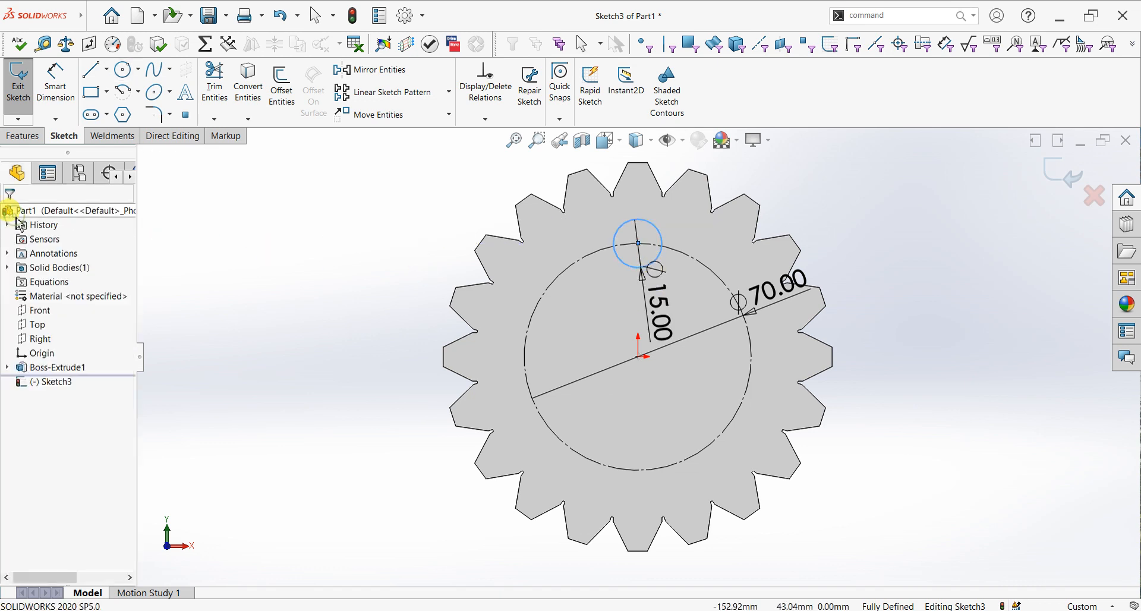
Step: Circular-pattern the 15 mm circle around the origin with 5 equally spaced instances over 360 degrees
{"action": "left_click", "coordinate": [449, 92]}
{"action": "left_click", "coordinate": [416, 126]}
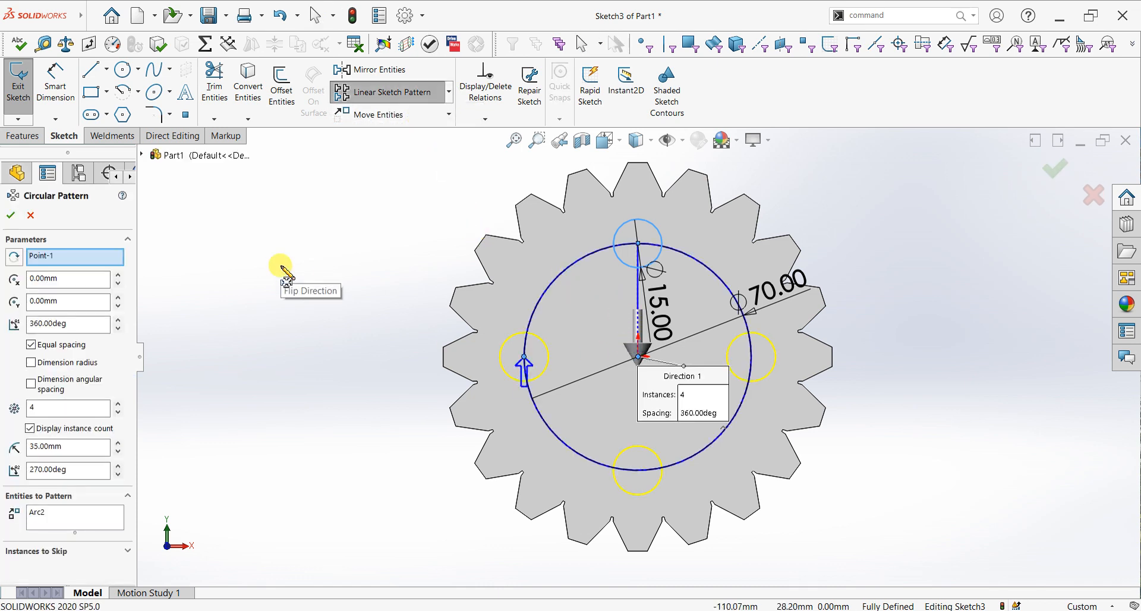
{"action": "left_click", "coordinate": [119, 404]}
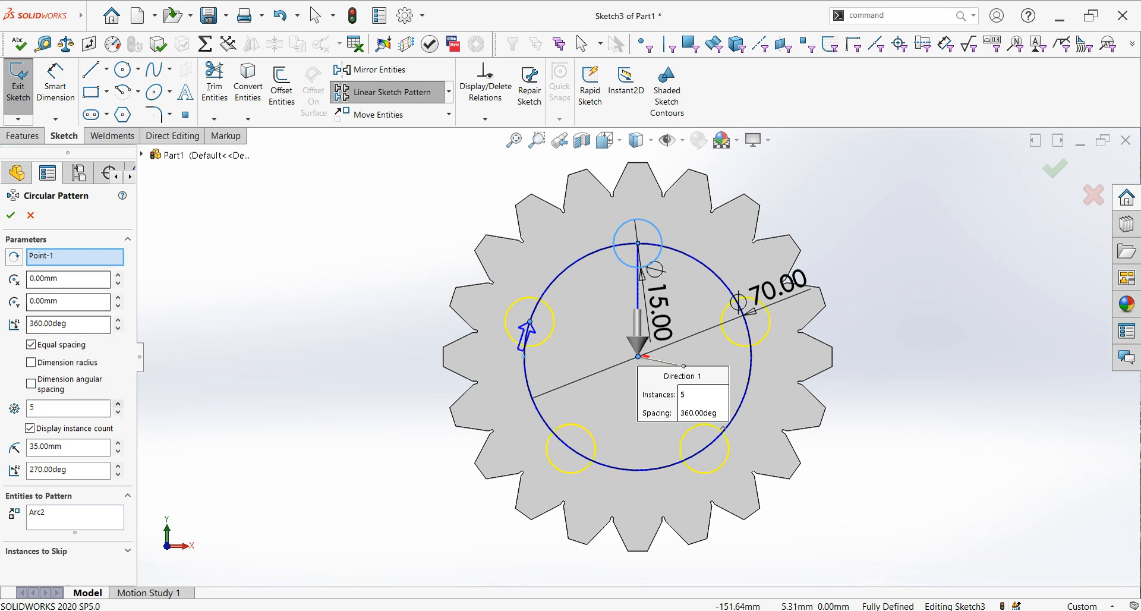
{"action": "left_click", "coordinate": [10, 217]}
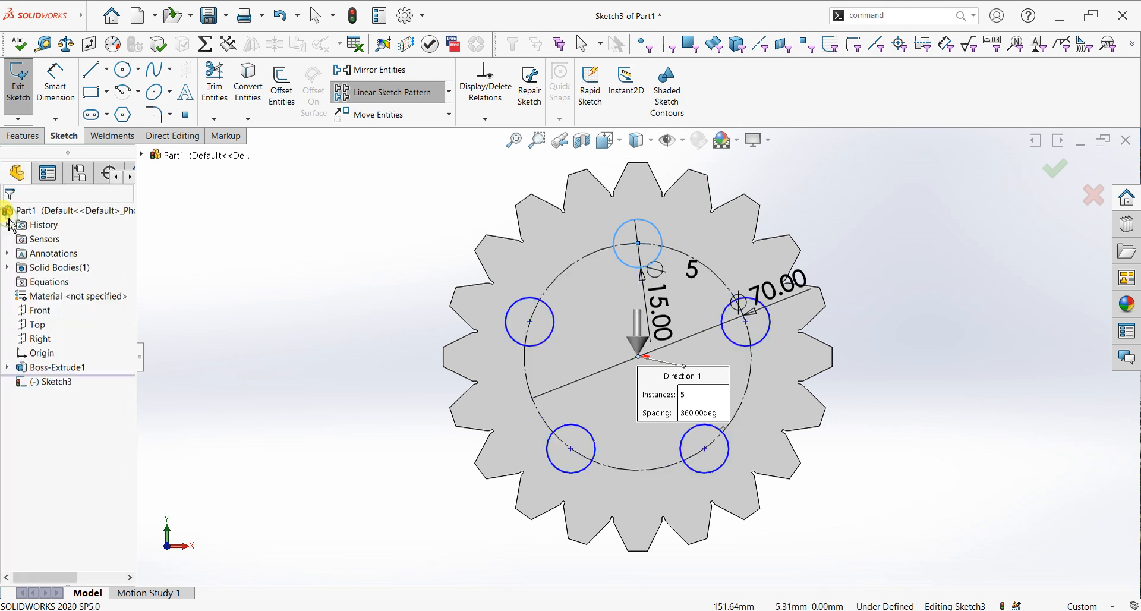
Step: Cut the five patterned circles through the gear with an Extruded Cut set to Through All
{"action": "left_click", "coordinate": [35, 139]}
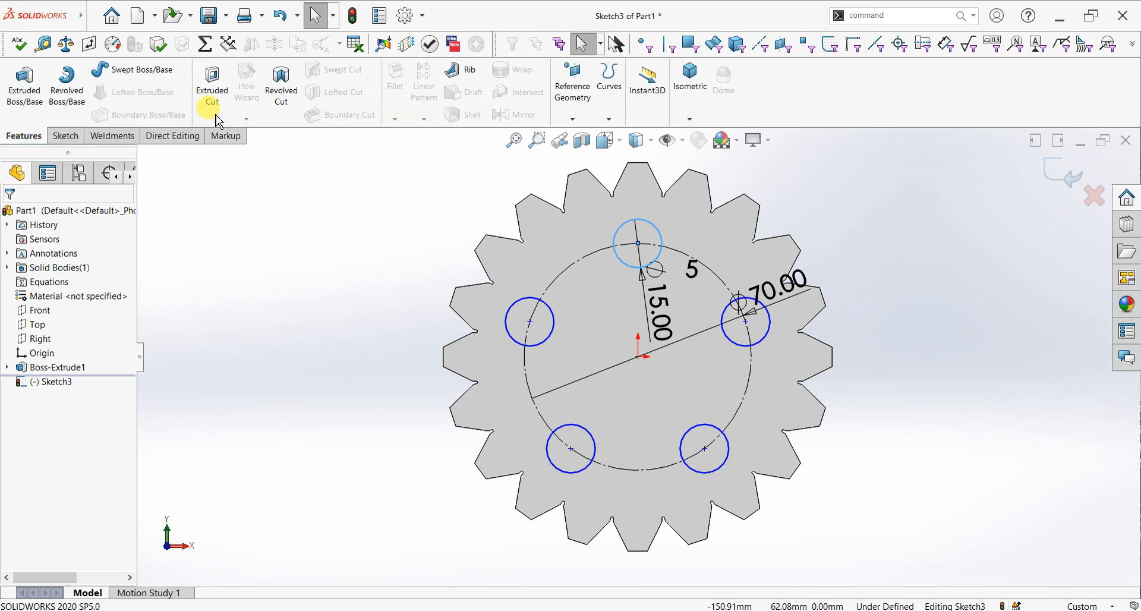
{"action": "left_click", "coordinate": [228, 117]}
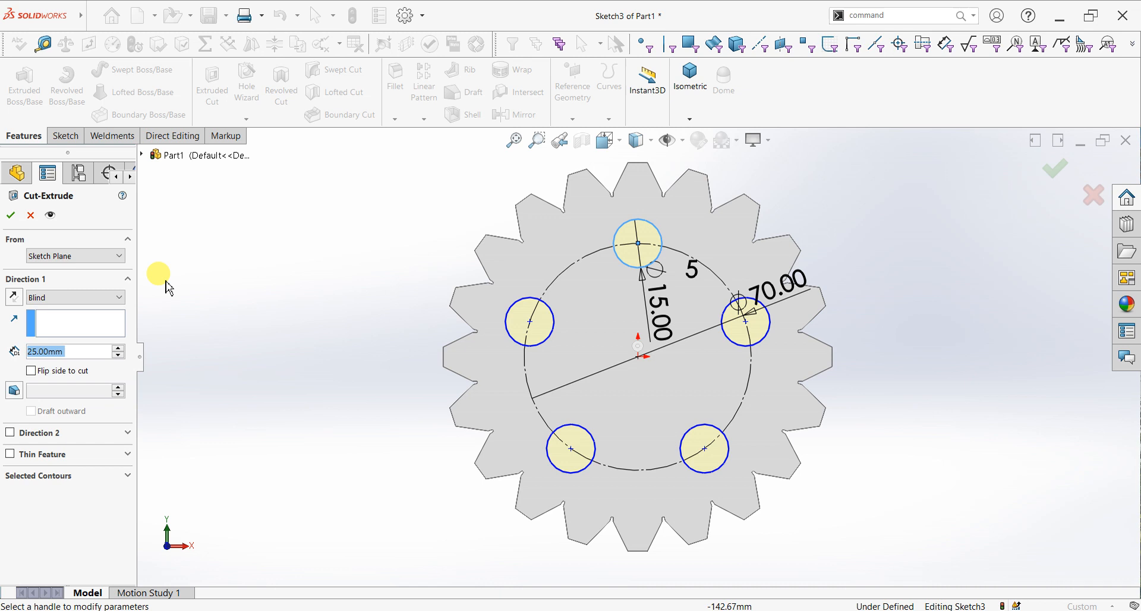
{"action": "left_click", "coordinate": [86, 297]}
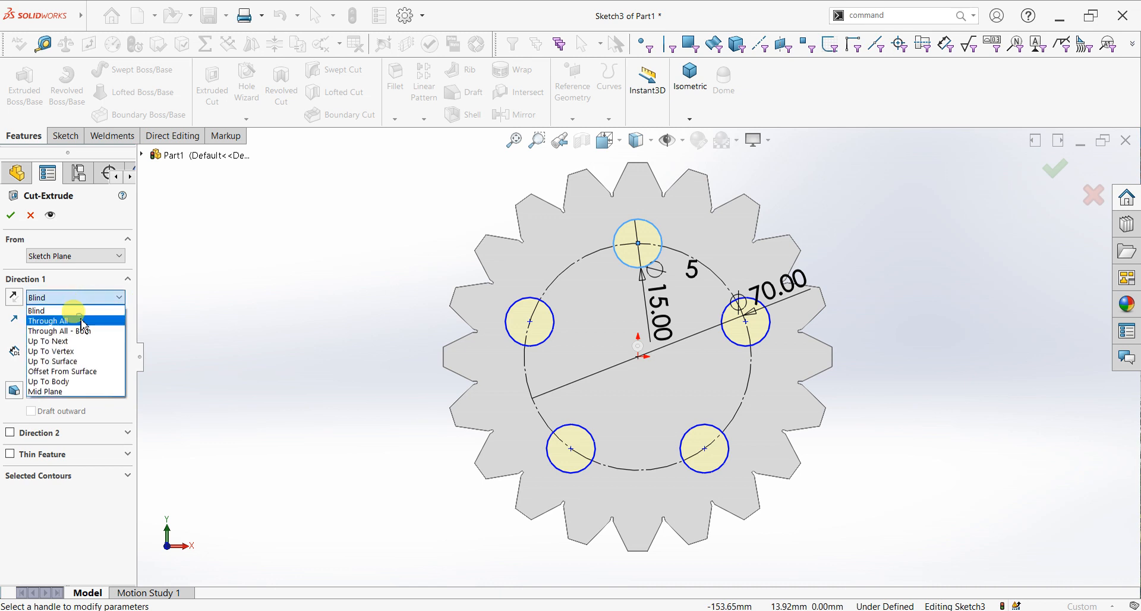
{"action": "left_click", "coordinate": [82, 322]}
{"action": "left_click", "coordinate": [13, 218]}
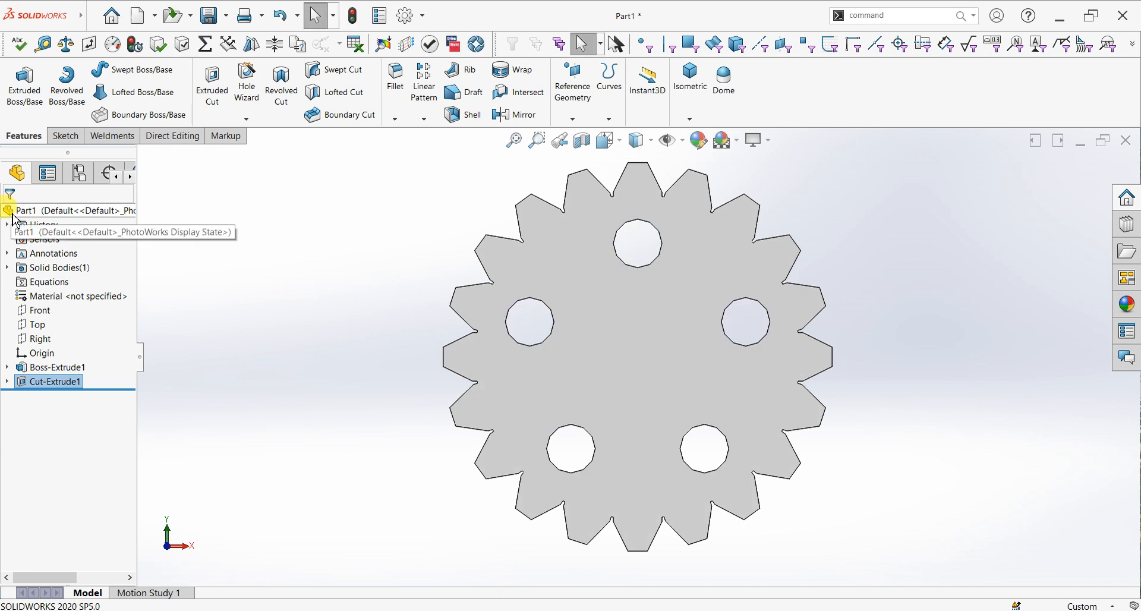
Step: Set the document's image quality to about 0.053 mm shaded deviation with optimized edge length, and wireframe resolution to its high end
{"action": "left_click", "coordinate": [424, 31]}
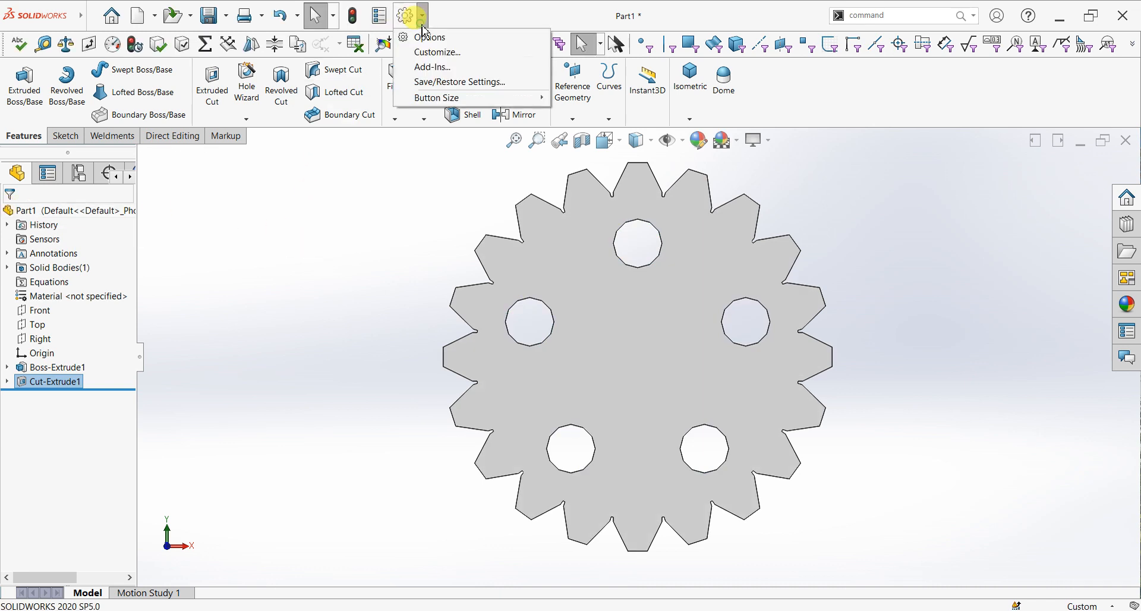
{"action": "left_click", "coordinate": [423, 35]}
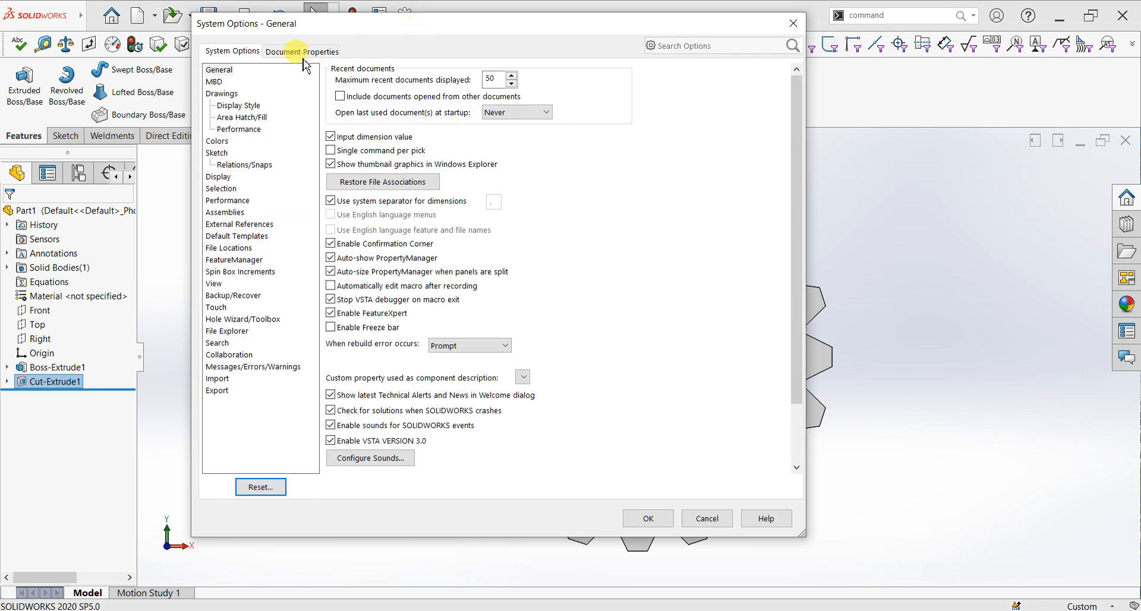
{"action": "left_click", "coordinate": [297, 51]}
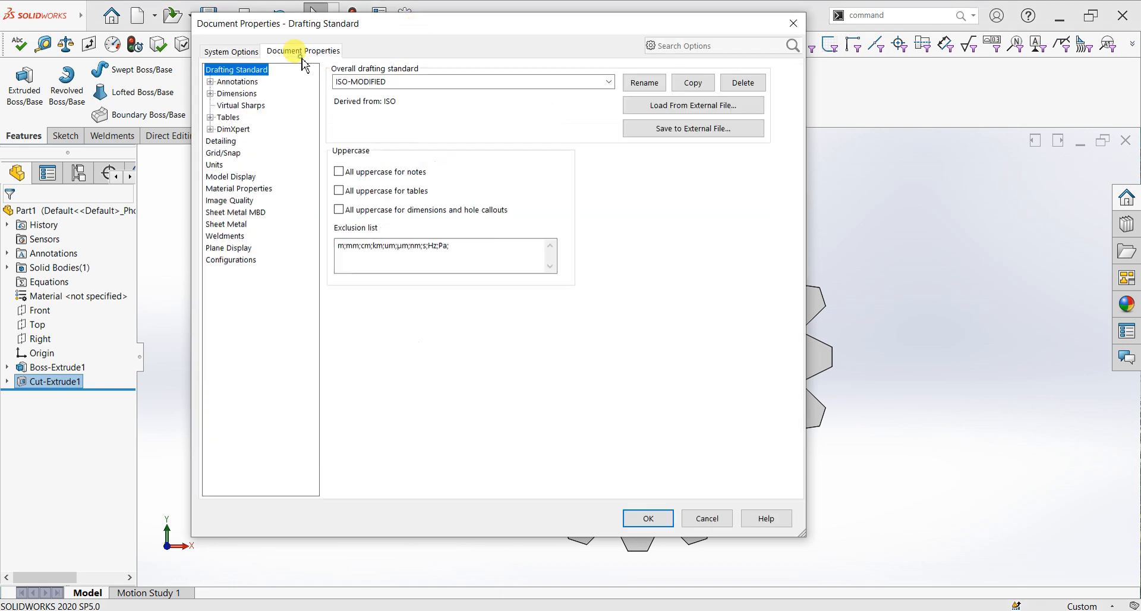
{"action": "left_click", "coordinate": [238, 200]}
{"action": "left_click", "coordinate": [374, 94]}
{"action": "left_click_drag", "start_coordinate": [419, 93], "coordinate": [574, 105]}
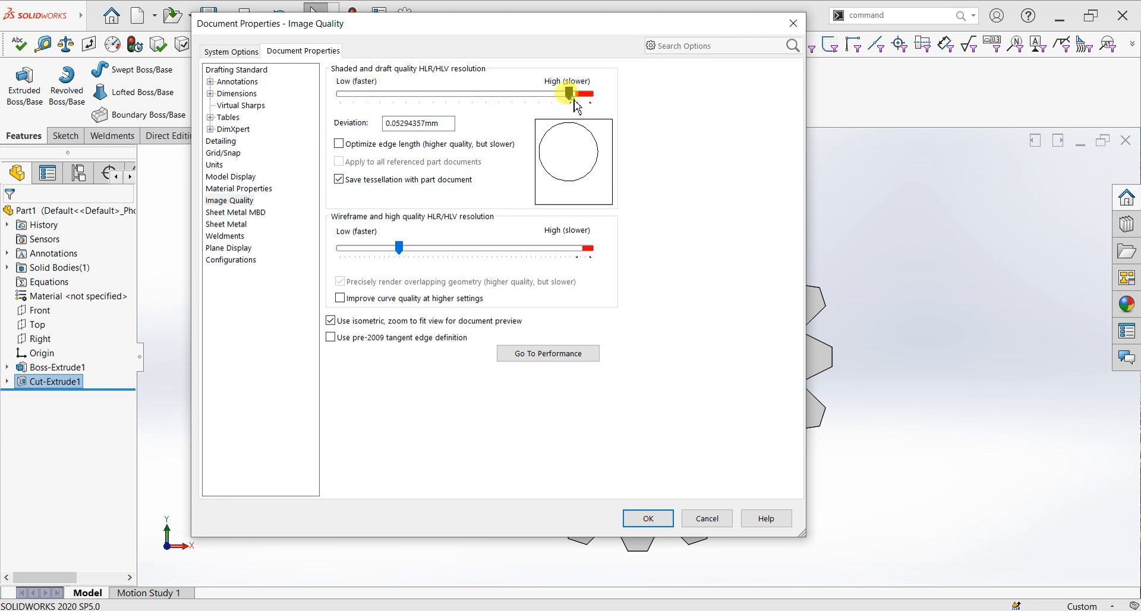
{"action": "left_click", "coordinate": [360, 144]}
{"action": "left_click_drag", "start_coordinate": [399, 248], "coordinate": [592, 252]}
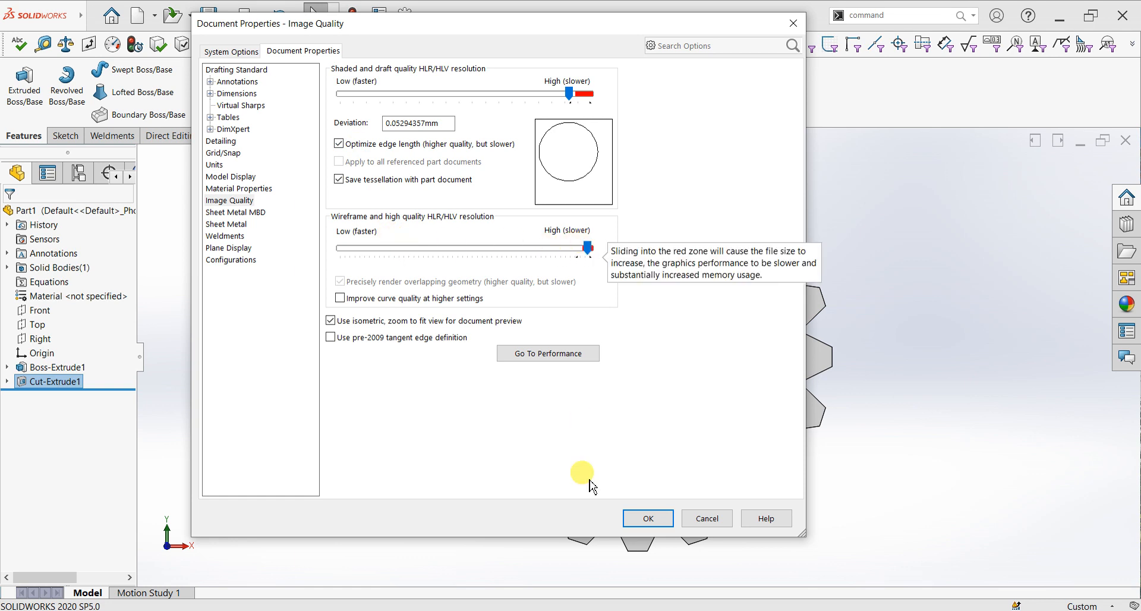
{"action": "left_click", "coordinate": [649, 518]}
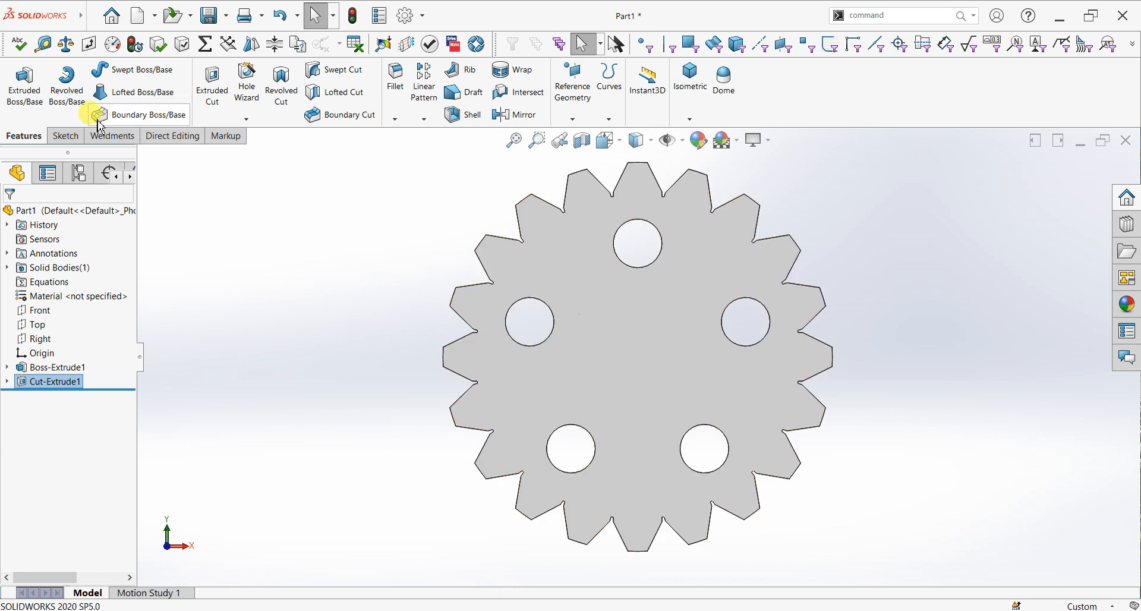
Step: Sketch a 40 mm diameter circle centred on the origin on the gear's front face
{"action": "left_click", "coordinate": [555, 303]}
{"action": "left_click", "coordinate": [66, 136]}
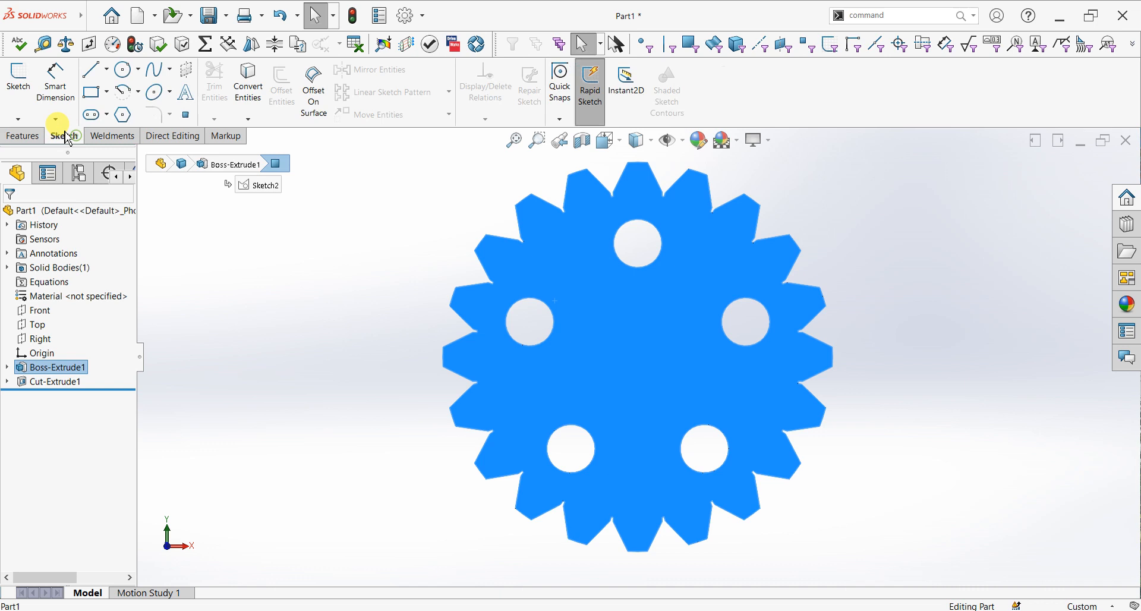
{"action": "left_click", "coordinate": [18, 80]}
{"action": "left_click", "coordinate": [123, 69]}
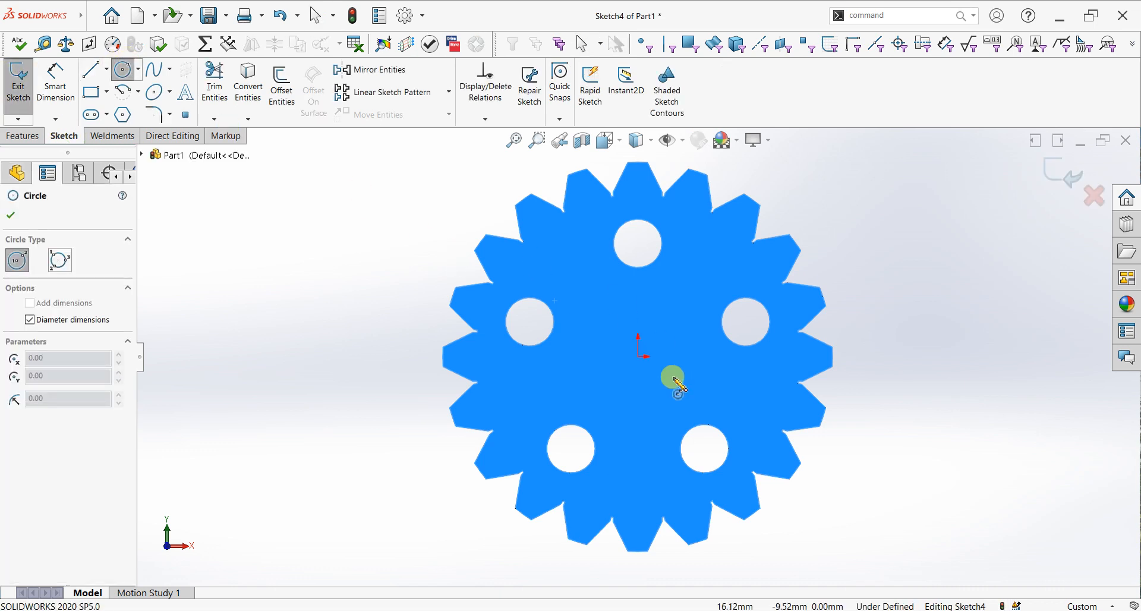
{"action": "left_click", "coordinate": [638, 355]}
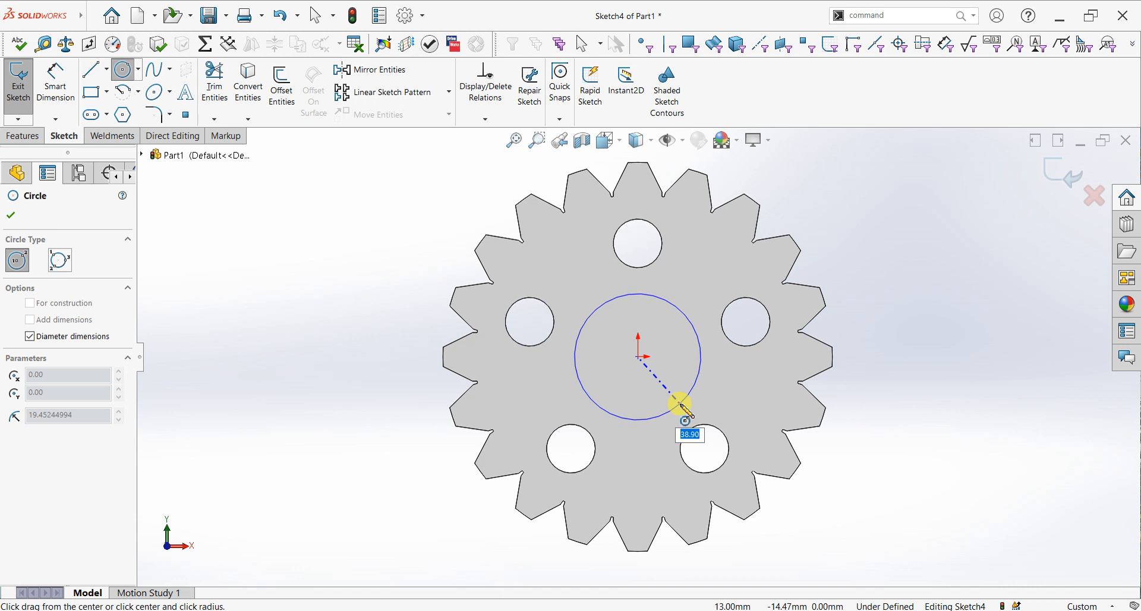
{"action": "type", "text": "40"}
{"action": "key", "text": "Return"}
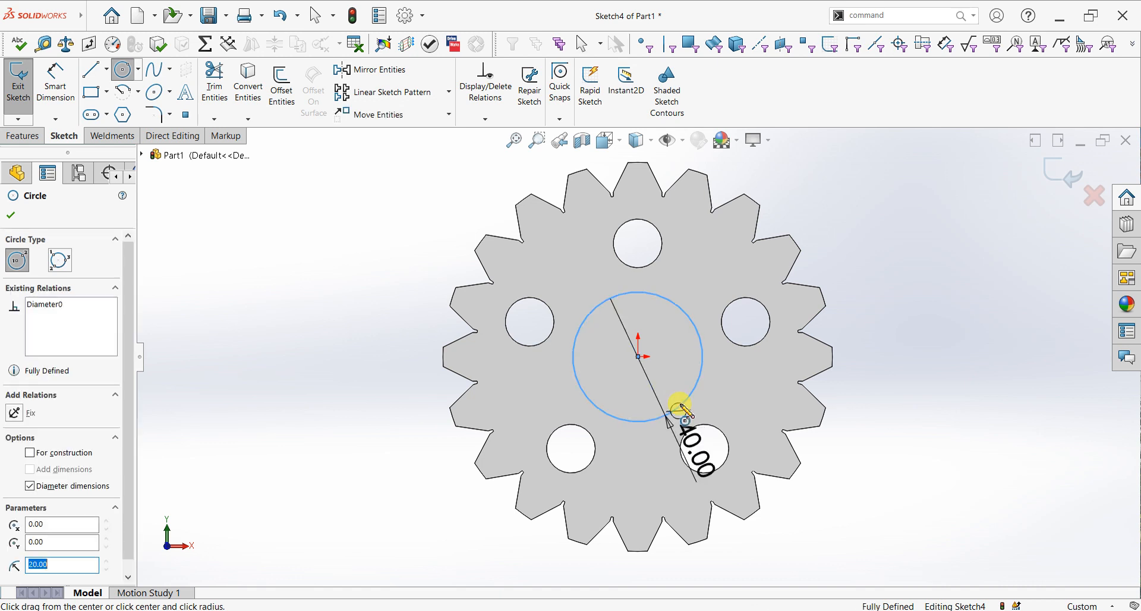
{"action": "left_click", "coordinate": [11, 215]}
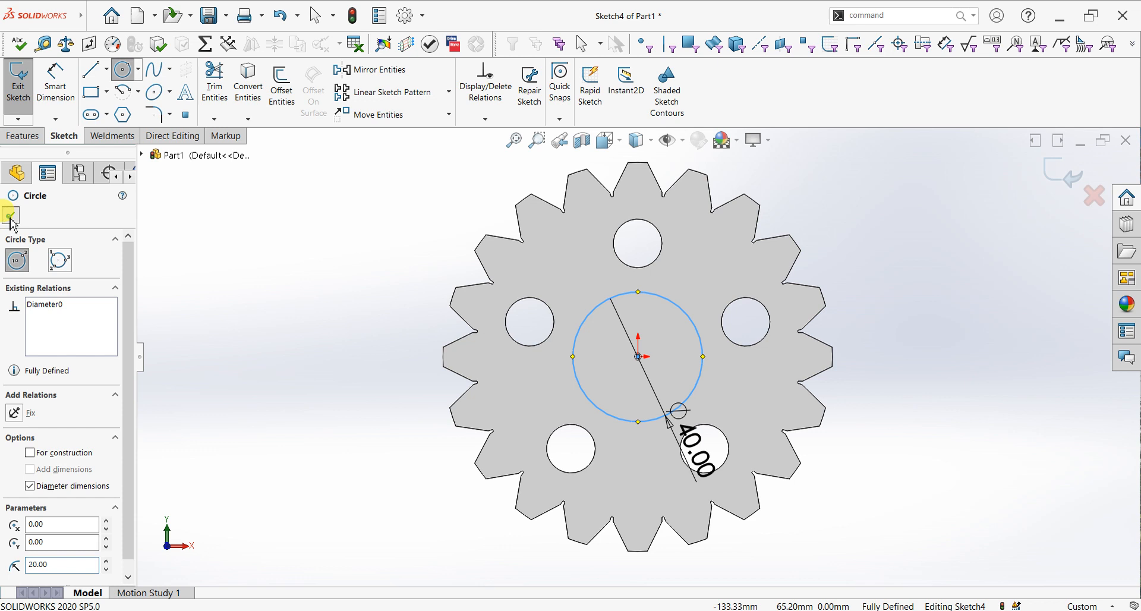
Step: Extrude the 40 mm circle as a Blind boss 5 mm outward from the gear's front face, merged with the body
{"action": "left_click", "coordinate": [24, 136]}
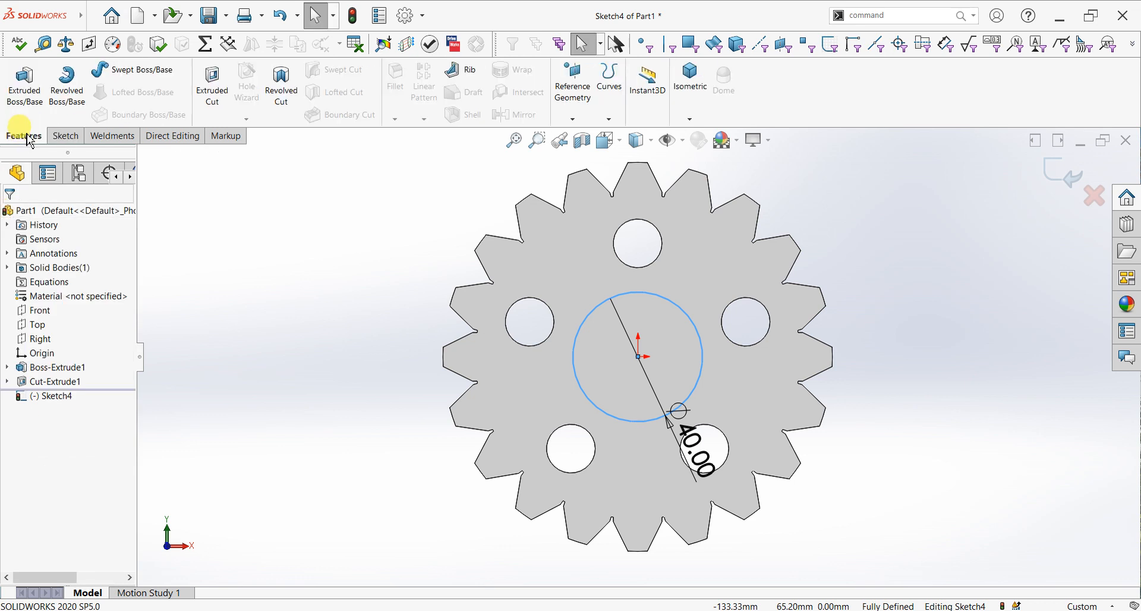
{"action": "left_click", "coordinate": [26, 106]}
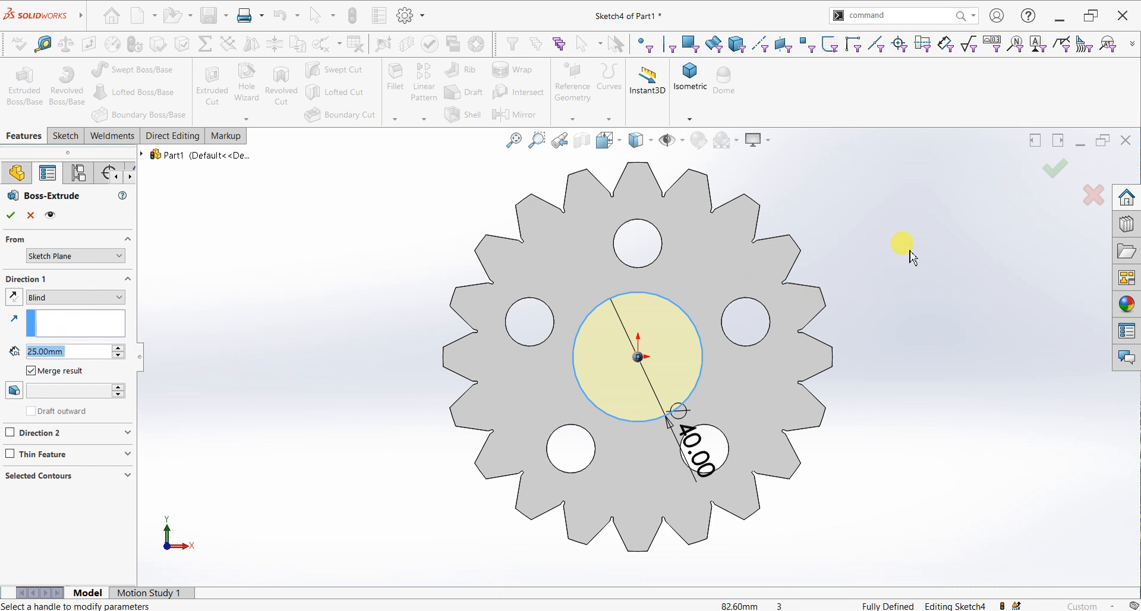
{"action": "left_click", "coordinate": [638, 142]}
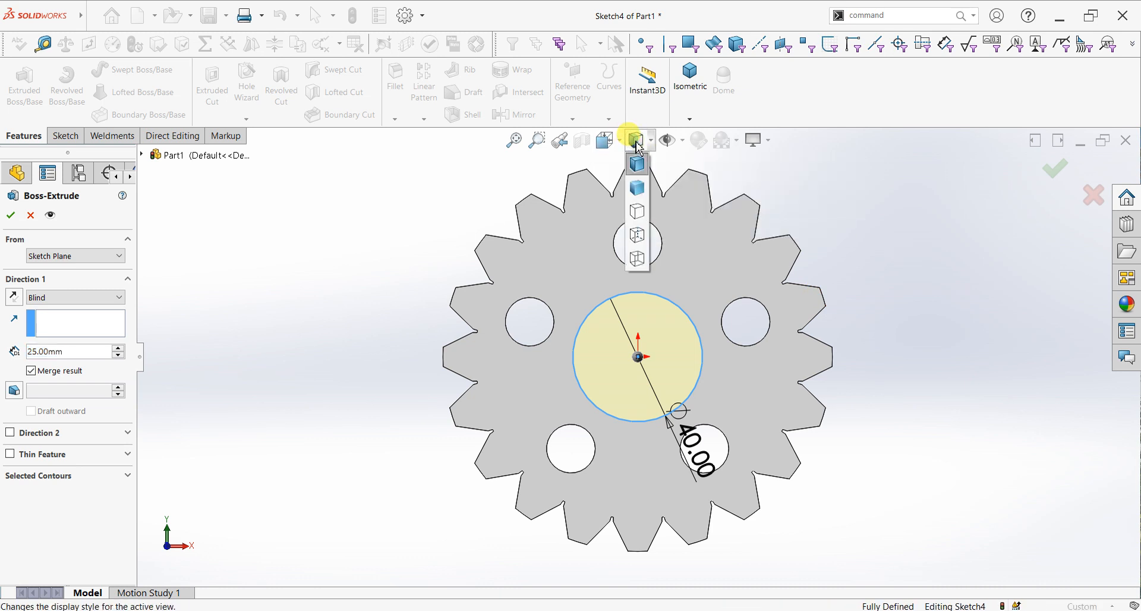
{"action": "left_click", "coordinate": [605, 141]}
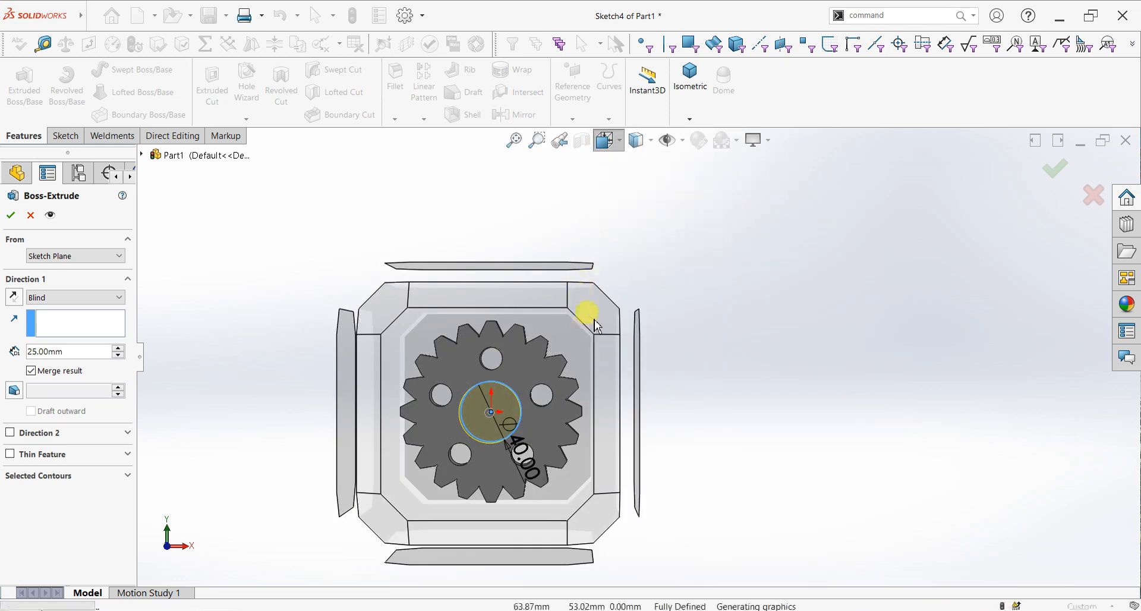
{"action": "left_click", "coordinate": [597, 310]}
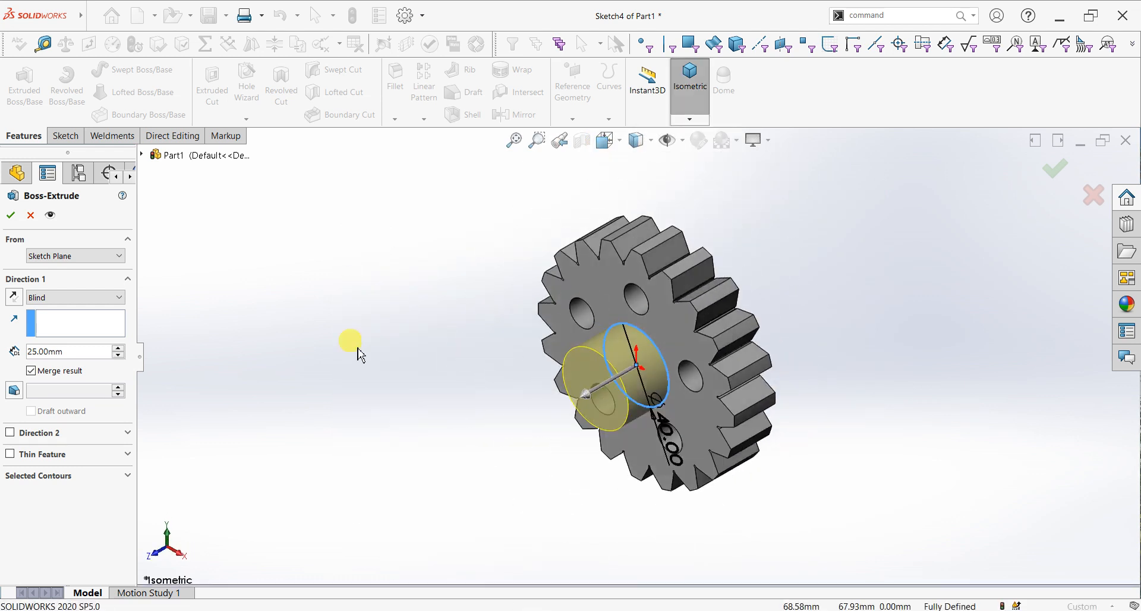
{"action": "double_click", "coordinate": [70, 352]}
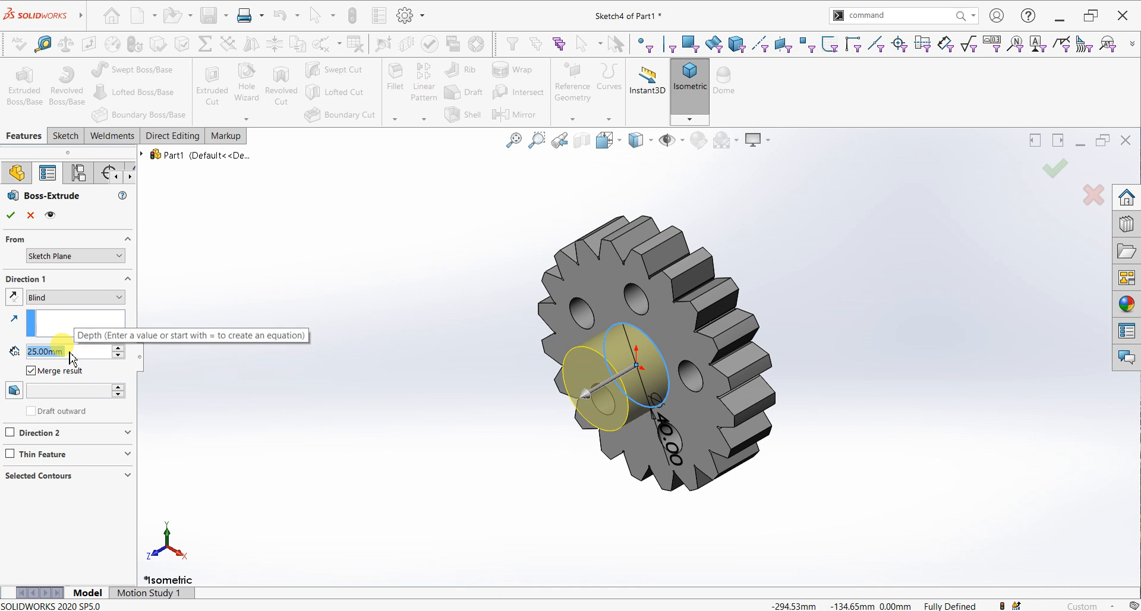
{"action": "type", "text": "5"}
{"action": "key", "text": "Return"}
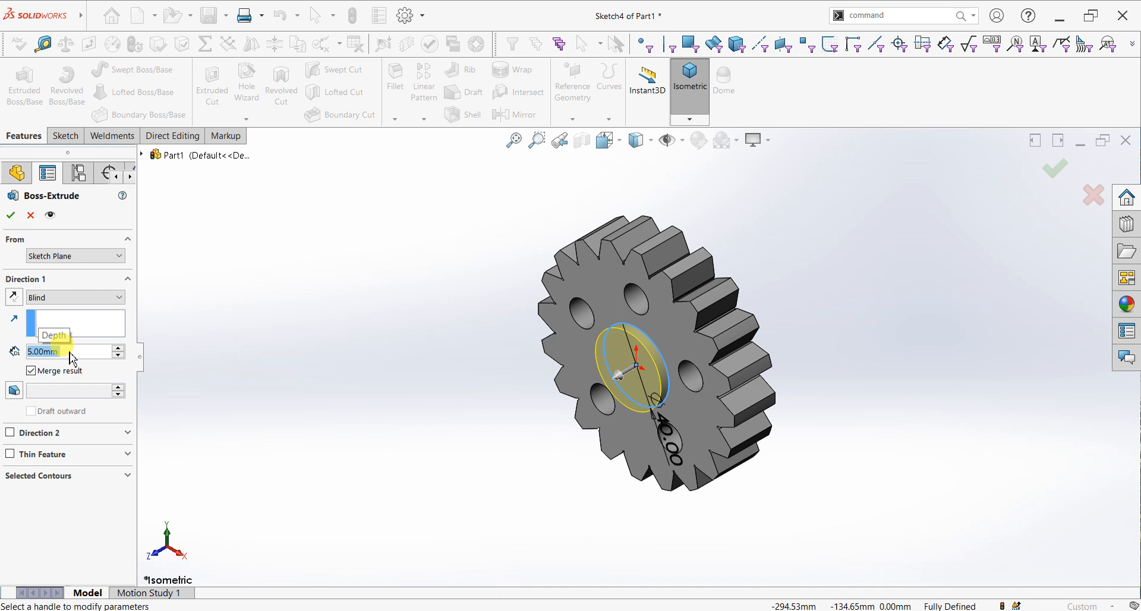
{"action": "left_click", "coordinate": [12, 216]}
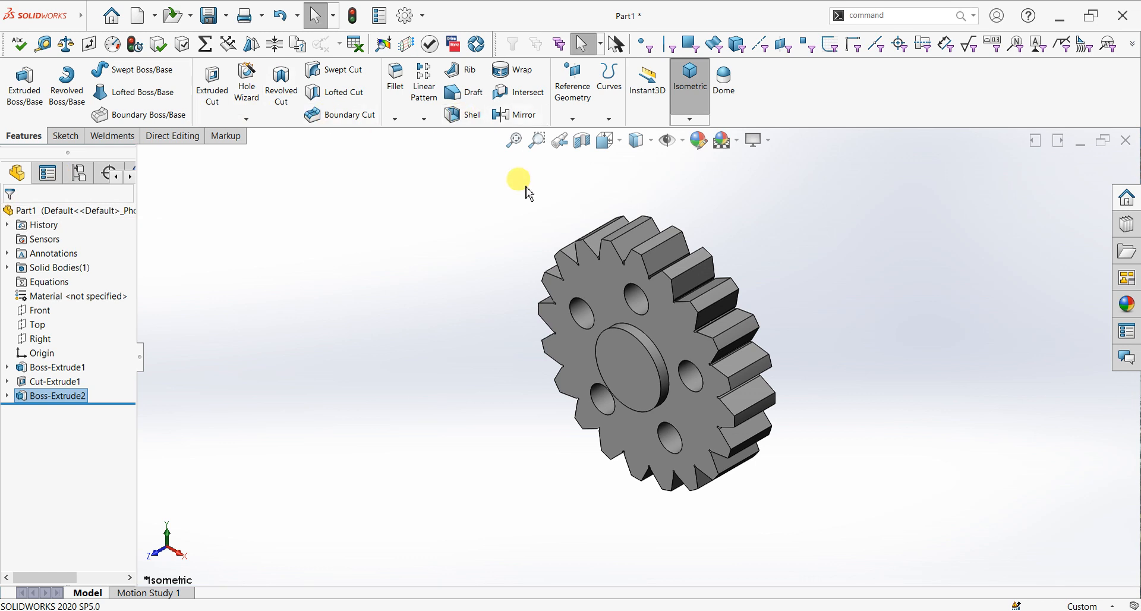
{"action": "left_click", "coordinate": [573, 119]}
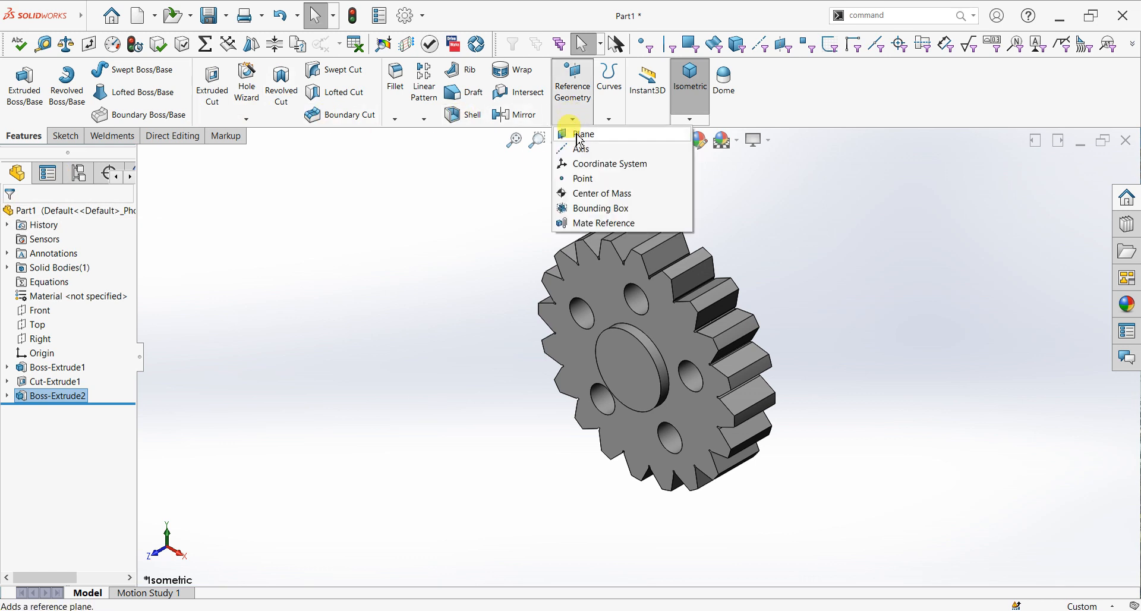
{"action": "left_click", "coordinate": [578, 135]}
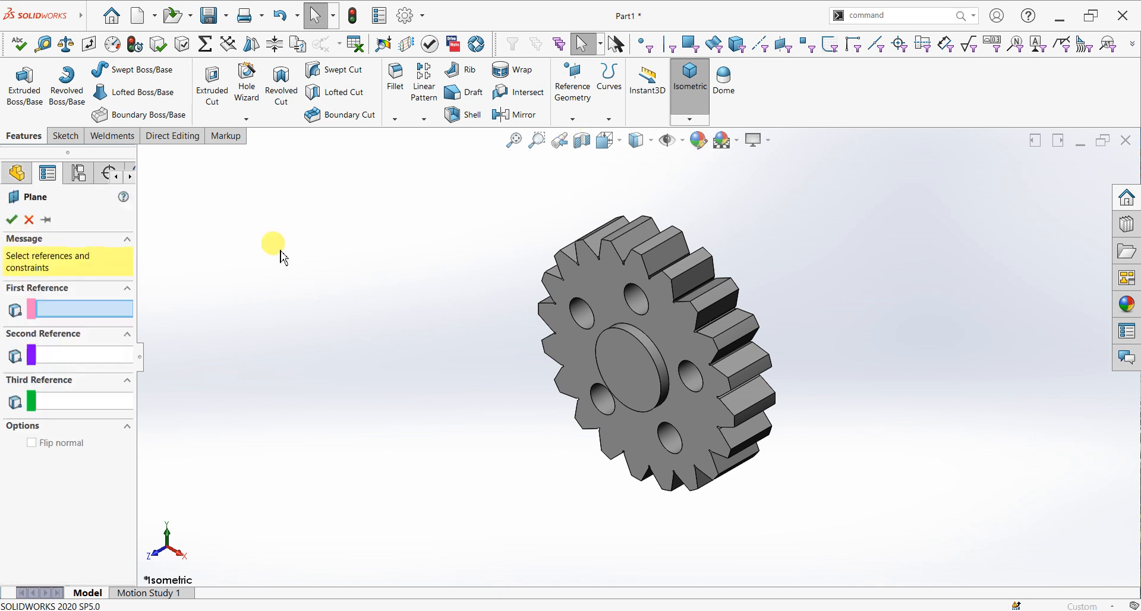
{"action": "left_click", "coordinate": [30, 220]}
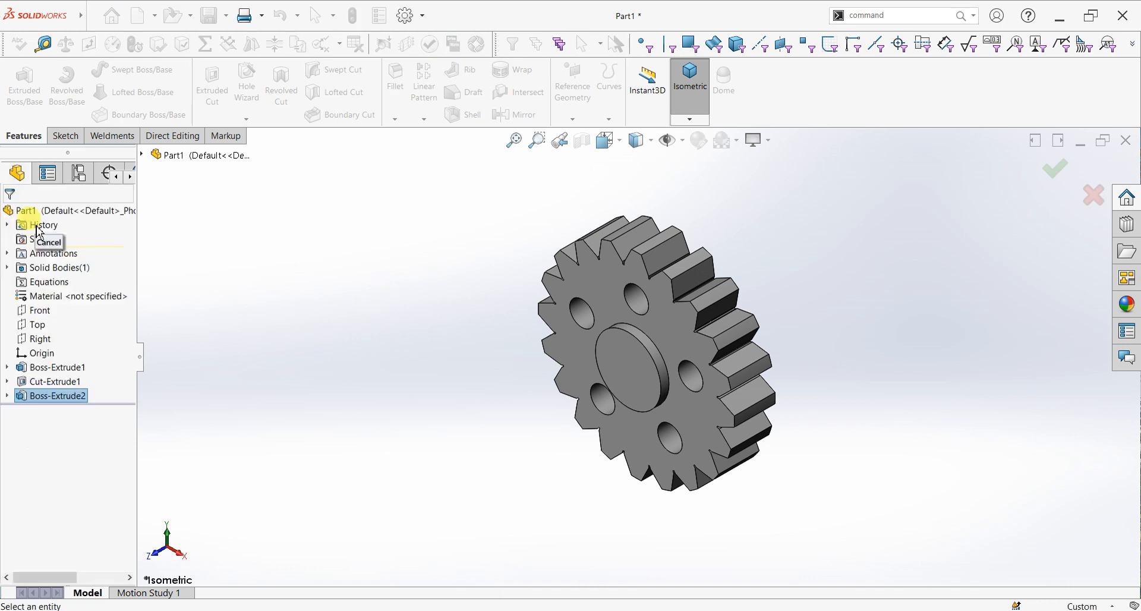
{"action": "left_click", "coordinate": [47, 316]}
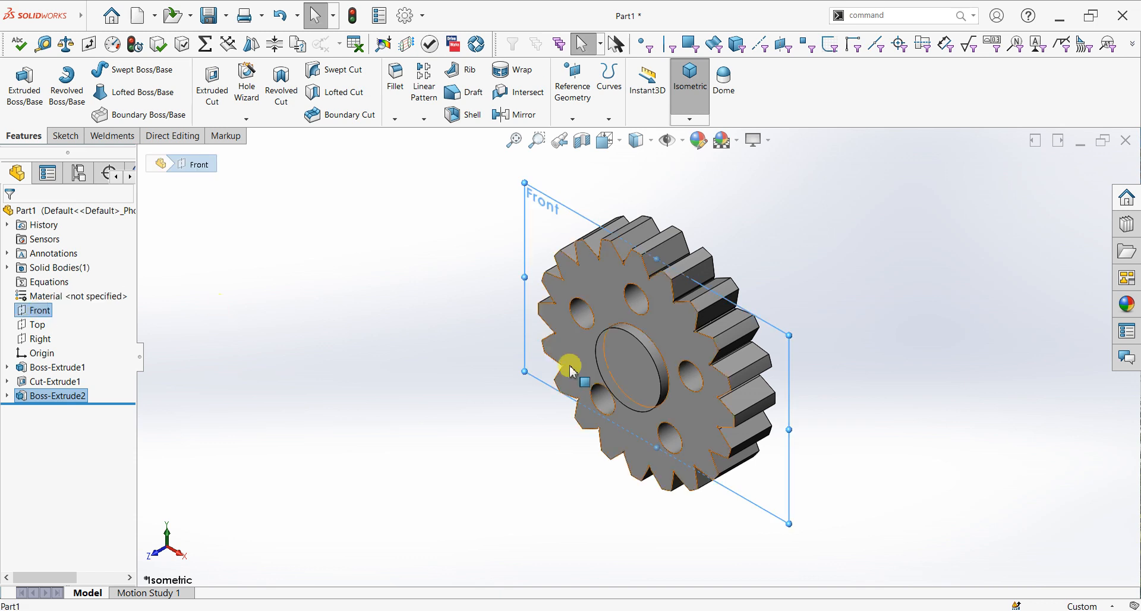
{"action": "left_click", "coordinate": [896, 350]}
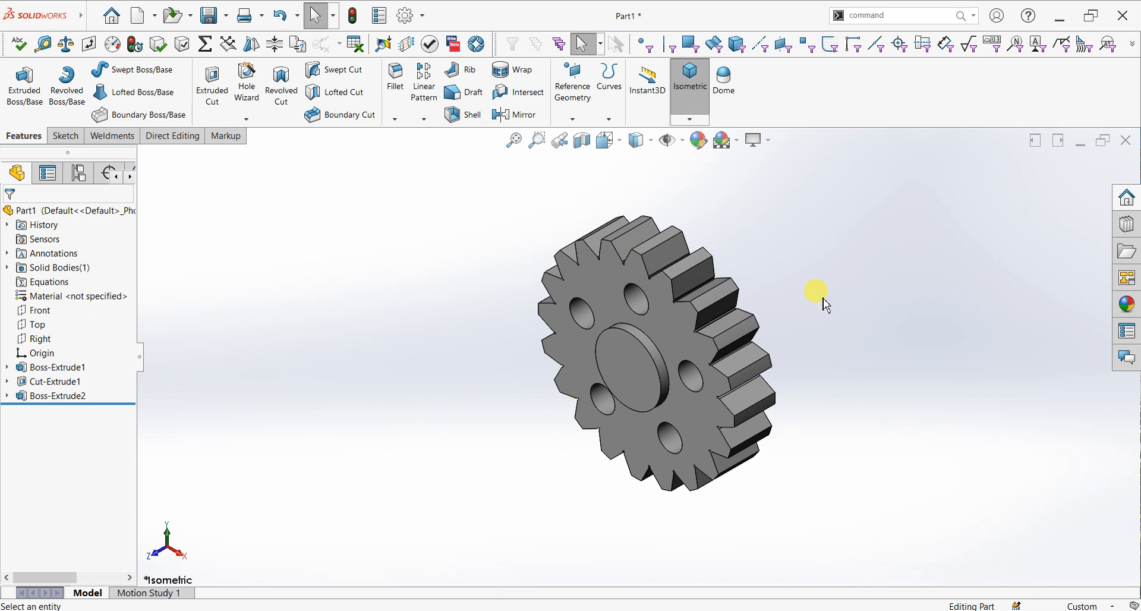
Step: Begin a reference plane with the gear's front toothed face as its first reference
{"action": "mouse_move", "coordinate": [794, 313]}
{"action": "right_mouse_down"}
{"action": "mouse_move", "coordinate": [790, 301]}
{"action": "mouse_move", "coordinate": [819, 308]}
{"action": "mouse_move", "coordinate": [803, 303]}
{"action": "mouse_move", "coordinate": [794, 317]}
{"action": "right_mouse_up"}
{"action": "right_click", "coordinate": [786, 318]}
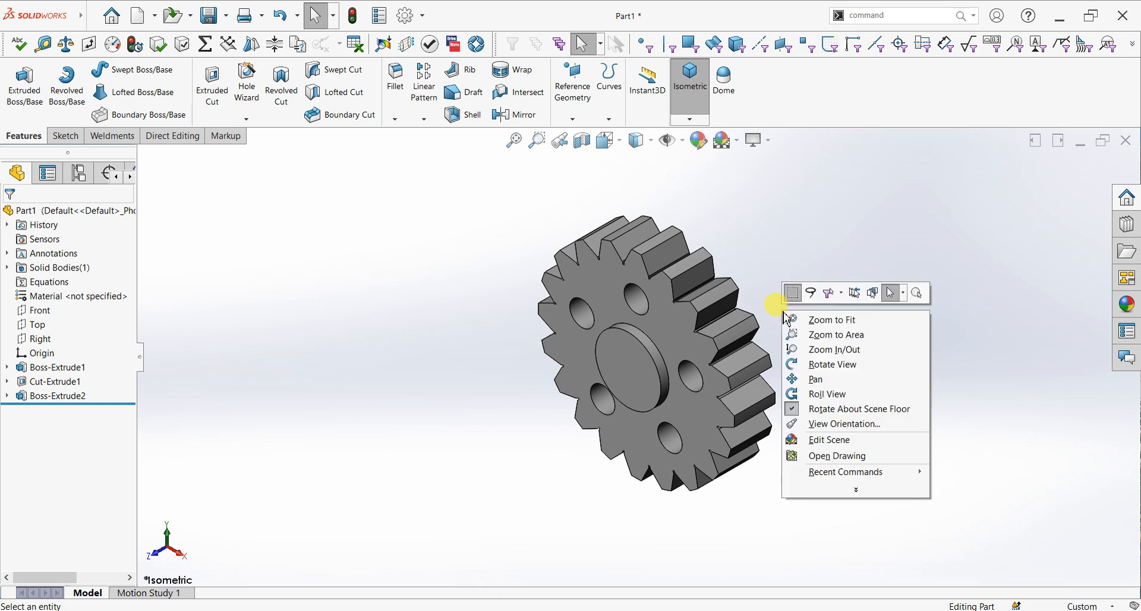
{"action": "left_click", "coordinate": [839, 365]}
{"action": "left_click_drag", "start_coordinate": [805, 331], "coordinate": [829, 337]}
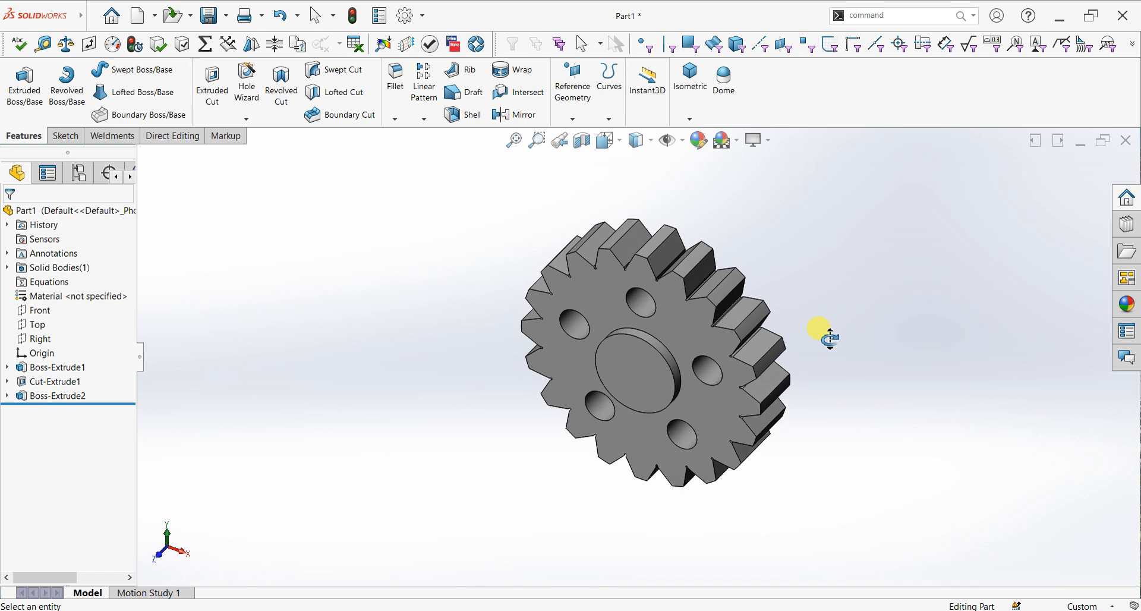
{"action": "mouse_move", "coordinate": [829, 338]}
{"action": "left_mouse_down"}
{"action": "mouse_move", "coordinate": [805, 357]}
{"action": "mouse_move", "coordinate": [762, 353]}
{"action": "mouse_move", "coordinate": [720, 306]}
{"action": "mouse_move", "coordinate": [785, 228]}
{"action": "mouse_move", "coordinate": [777, 291]}
{"action": "mouse_move", "coordinate": [820, 325]}
{"action": "mouse_move", "coordinate": [886, 285]}
{"action": "mouse_move", "coordinate": [875, 260]}
{"action": "mouse_move", "coordinate": [762, 315]}
{"action": "mouse_move", "coordinate": [830, 325]}
{"action": "left_mouse_up"}
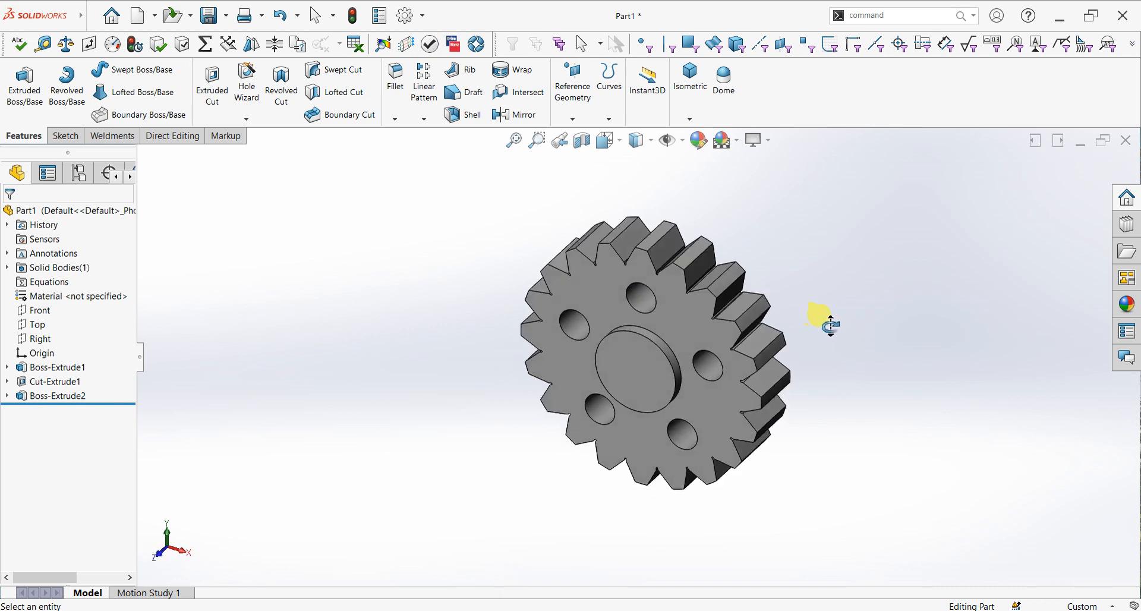
{"action": "right_click", "coordinate": [830, 325]}
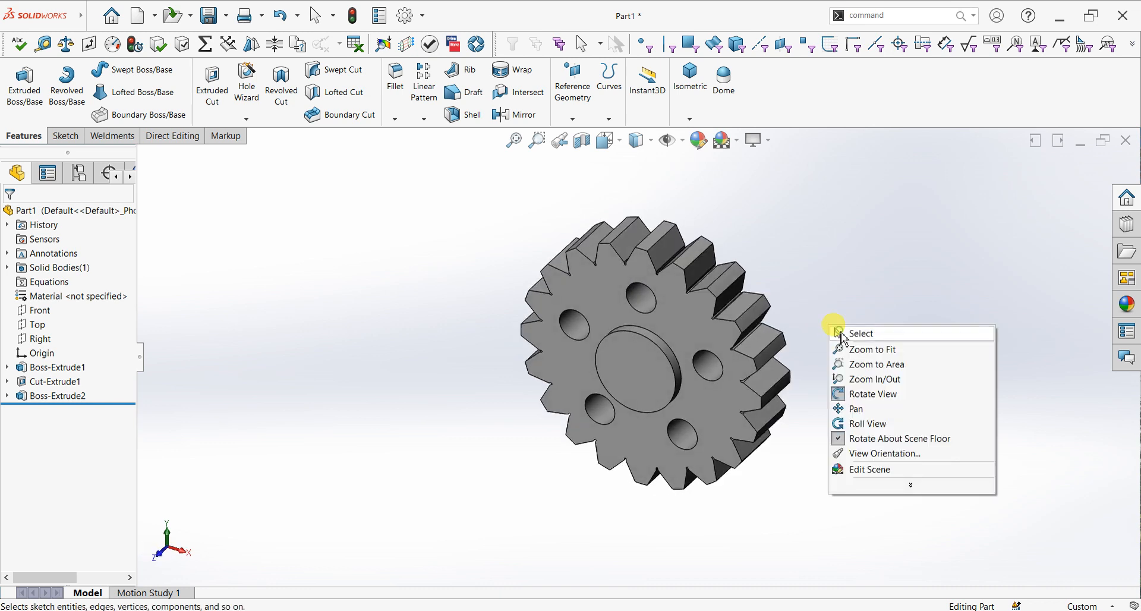
{"action": "left_click", "coordinate": [845, 334]}
{"action": "left_click", "coordinate": [575, 118]}
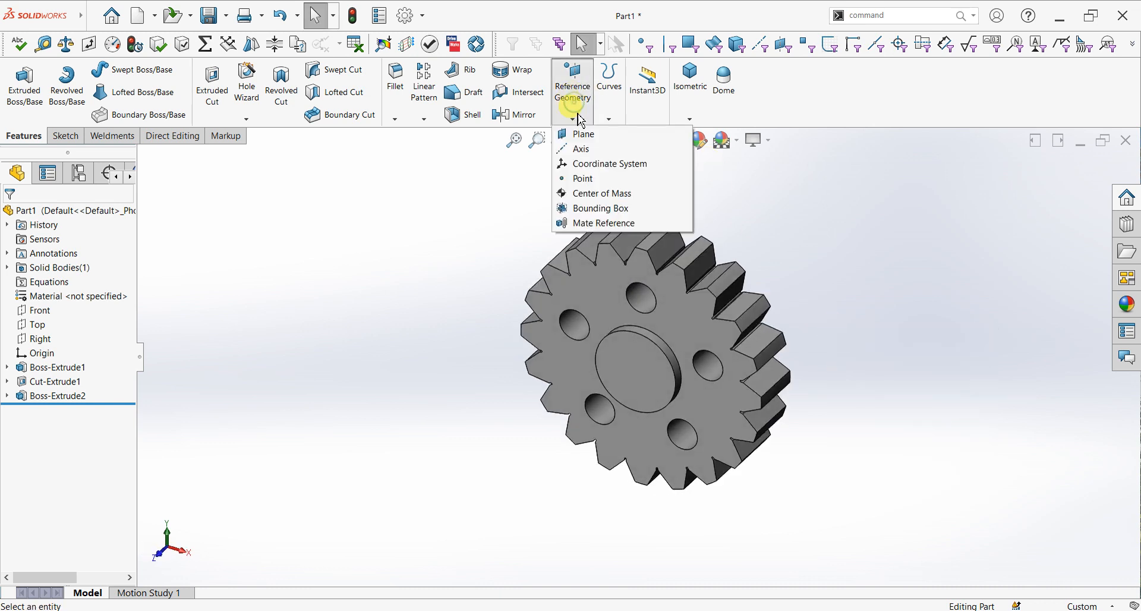
{"action": "left_click", "coordinate": [576, 134]}
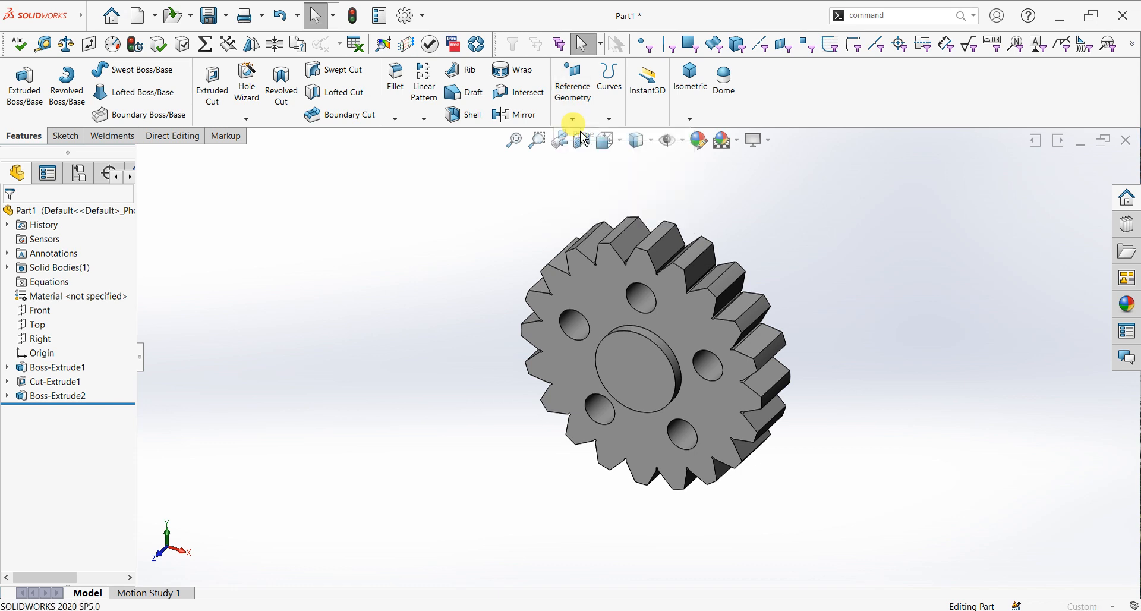
{"action": "left_click", "coordinate": [664, 336]}
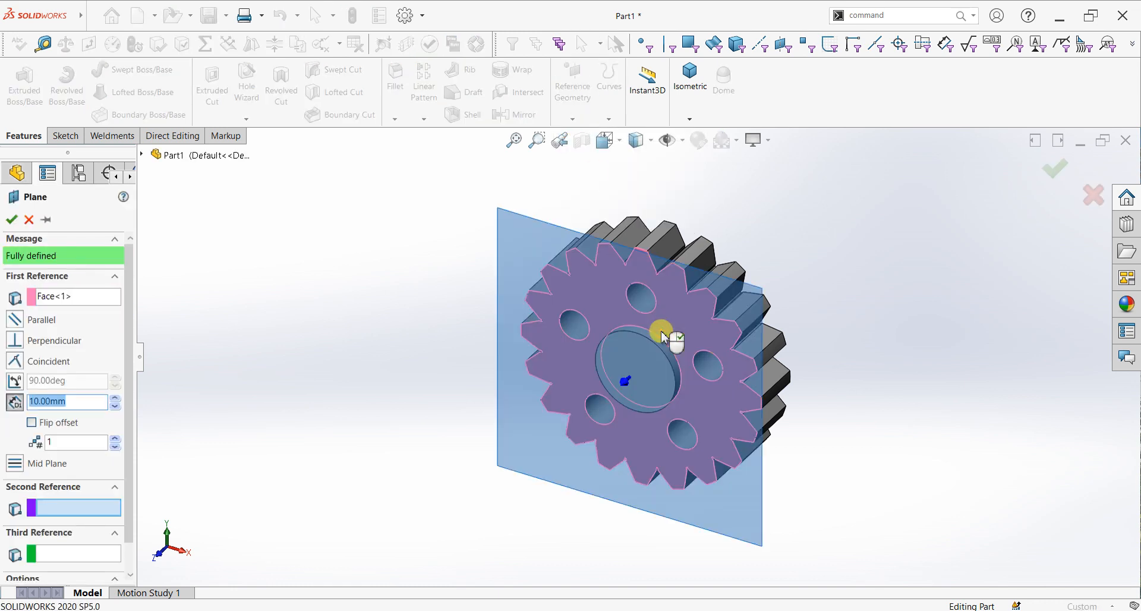
{"action": "right_click_drag", "start_coordinate": [802, 280], "coordinate": [789, 297]}
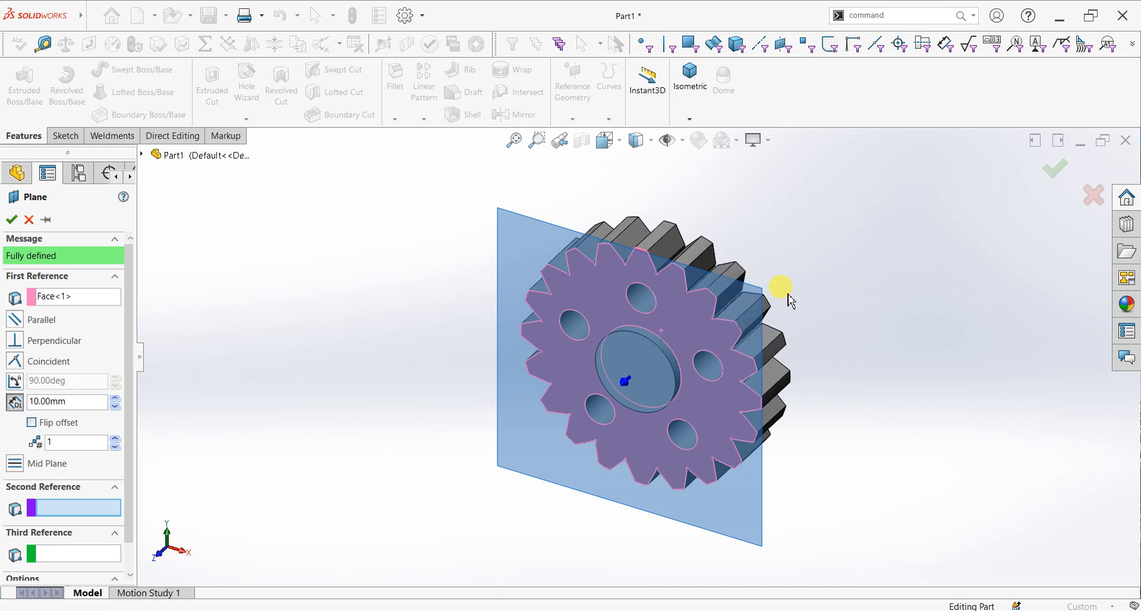
{"action": "right_click", "coordinate": [791, 302]}
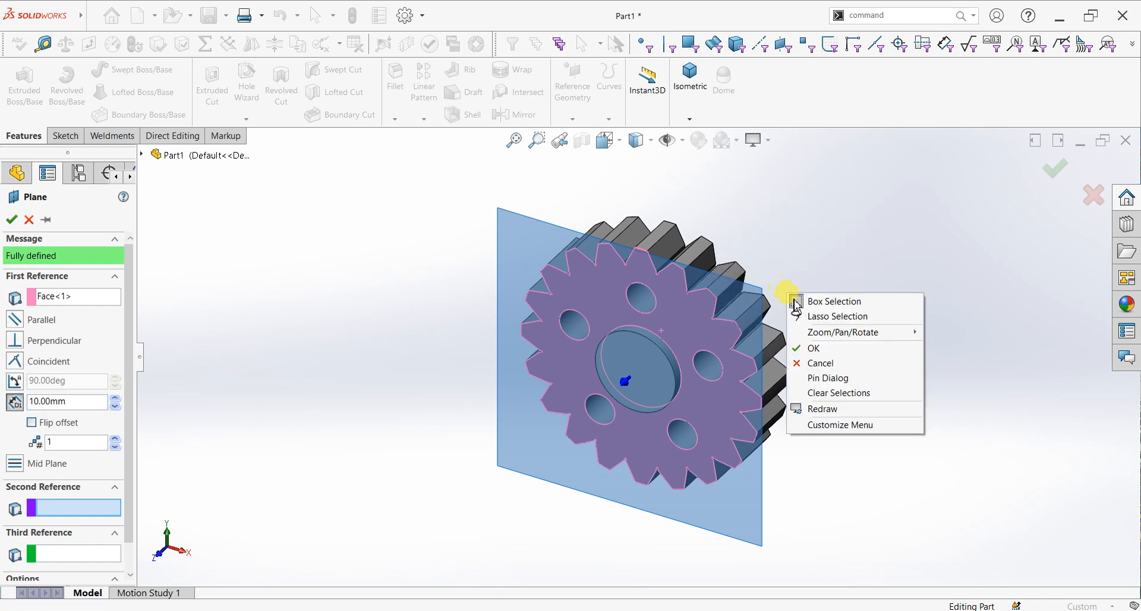
{"action": "left_click", "coordinate": [825, 285]}
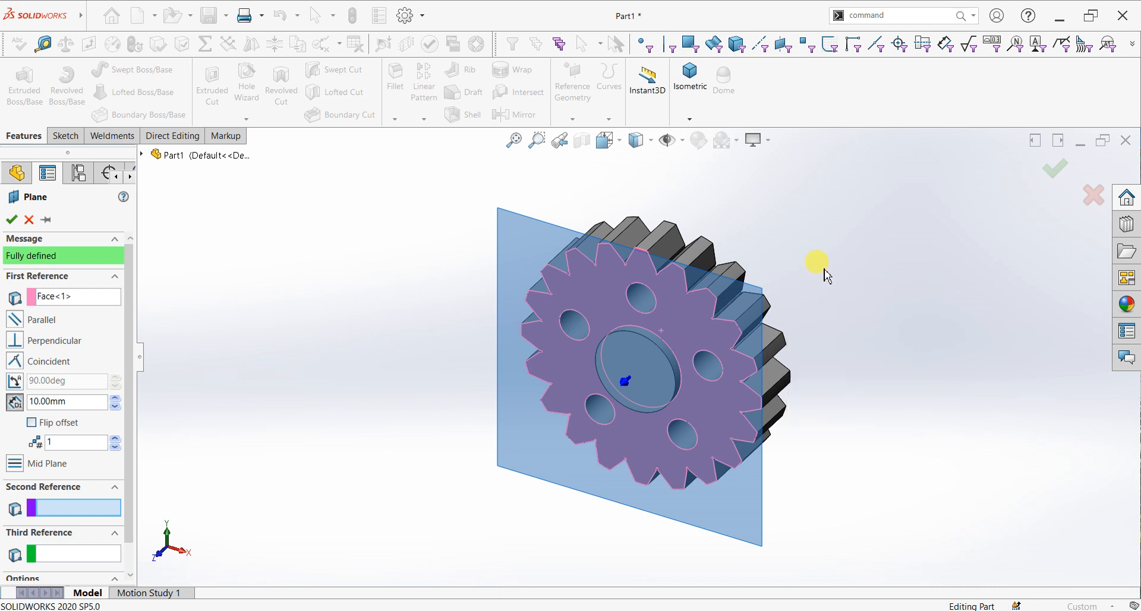
{"action": "right_click_drag", "start_coordinate": [824, 270], "coordinate": [802, 263]}
{"action": "right_click", "coordinate": [805, 265]}
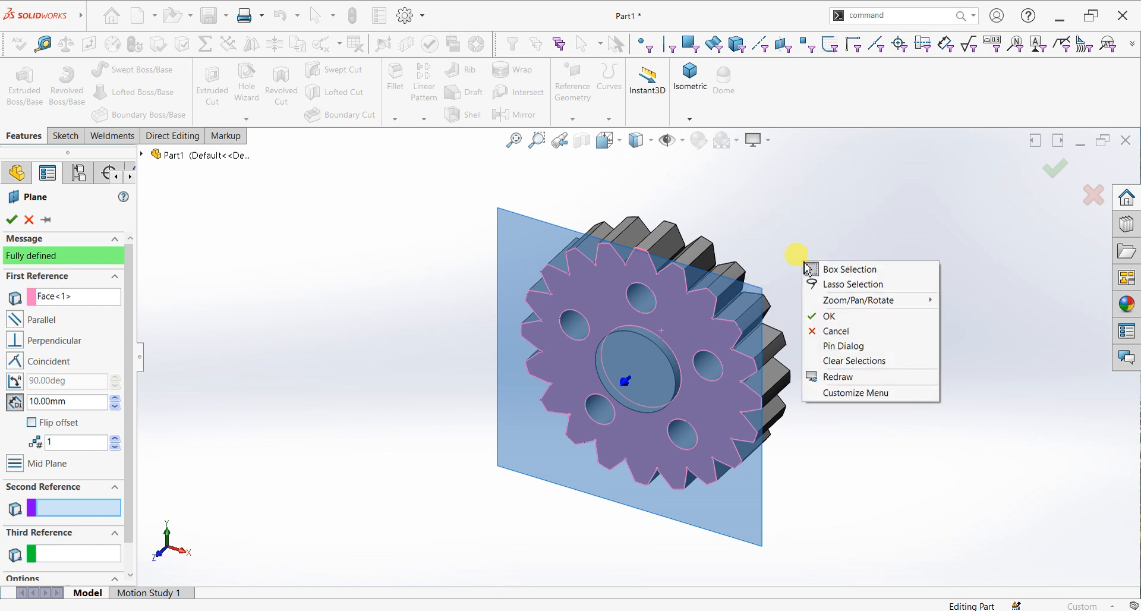
{"action": "key", "text": "Escape"}
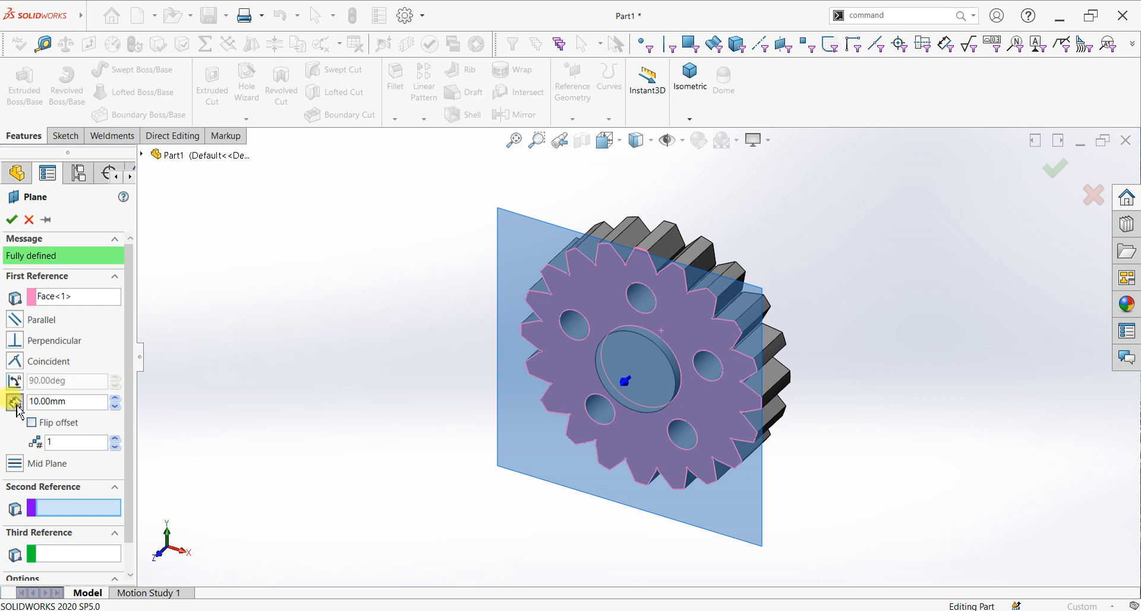
Step: Create the plane with a flipped offset of 25/2 mm from the front face, into the gear
{"action": "double_click", "coordinate": [97, 399]}
{"action": "left_click", "coordinate": [52, 422]}
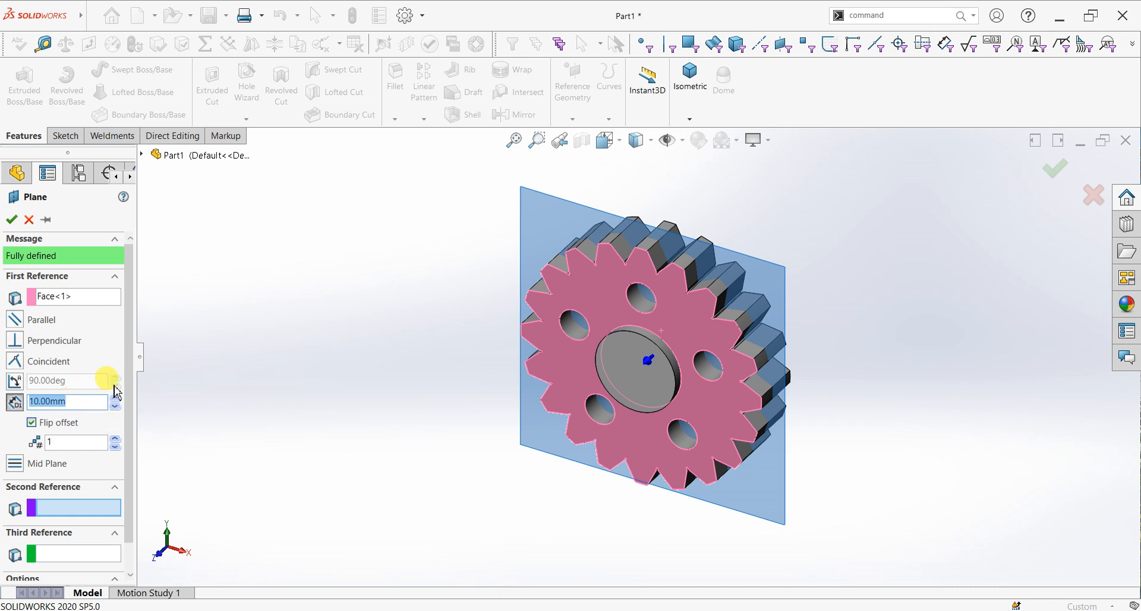
{"action": "type", "text": "25"}
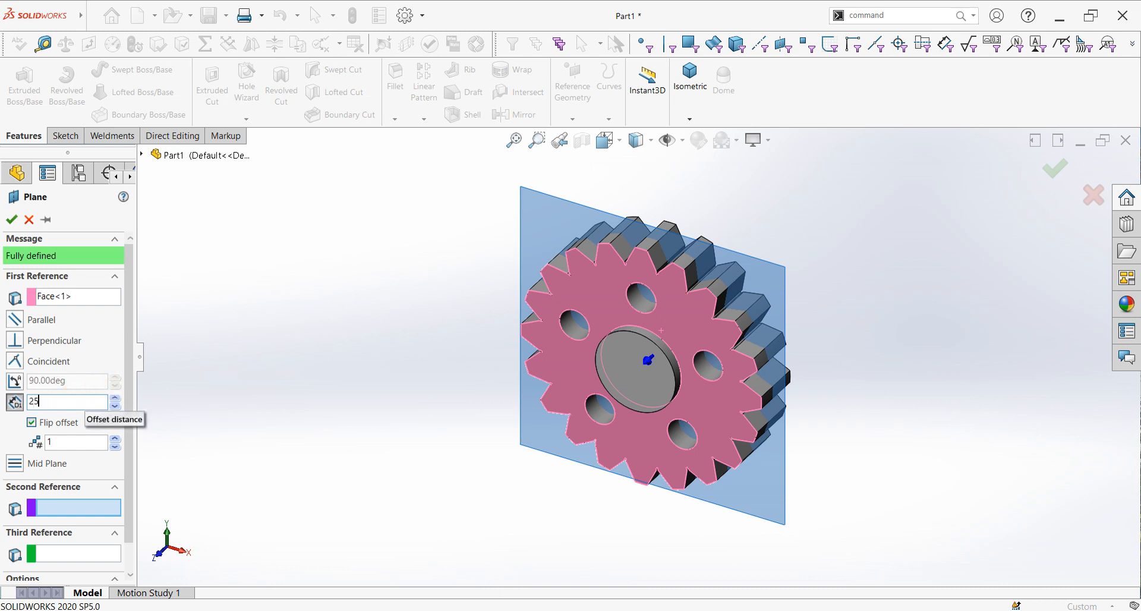
{"action": "type", "text": "/2"}
{"action": "key", "text": "Return"}
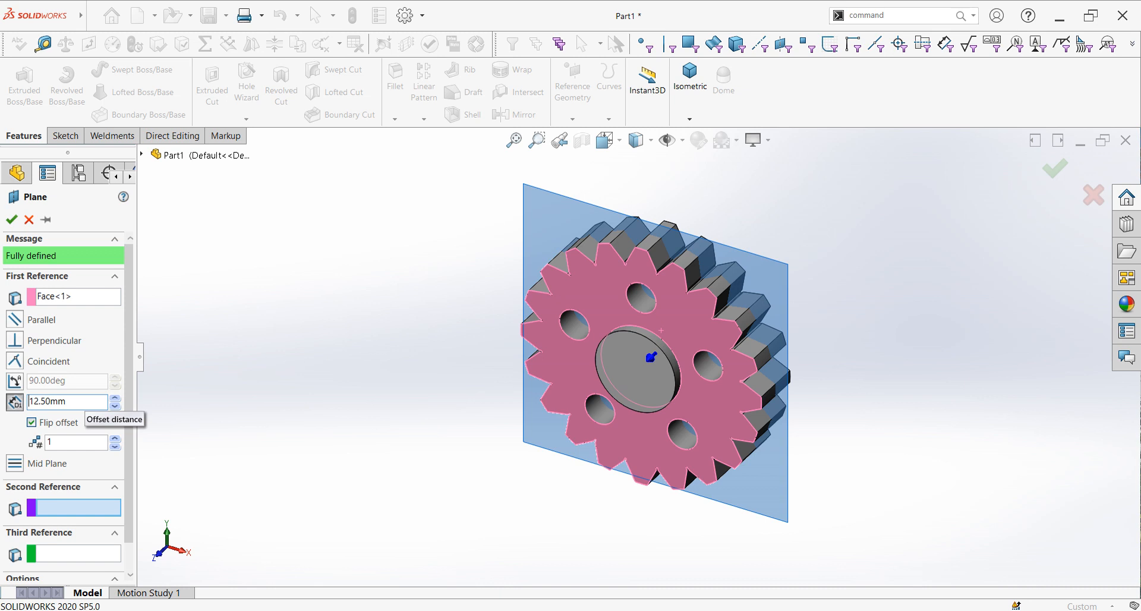
{"action": "left_click", "coordinate": [12, 219]}
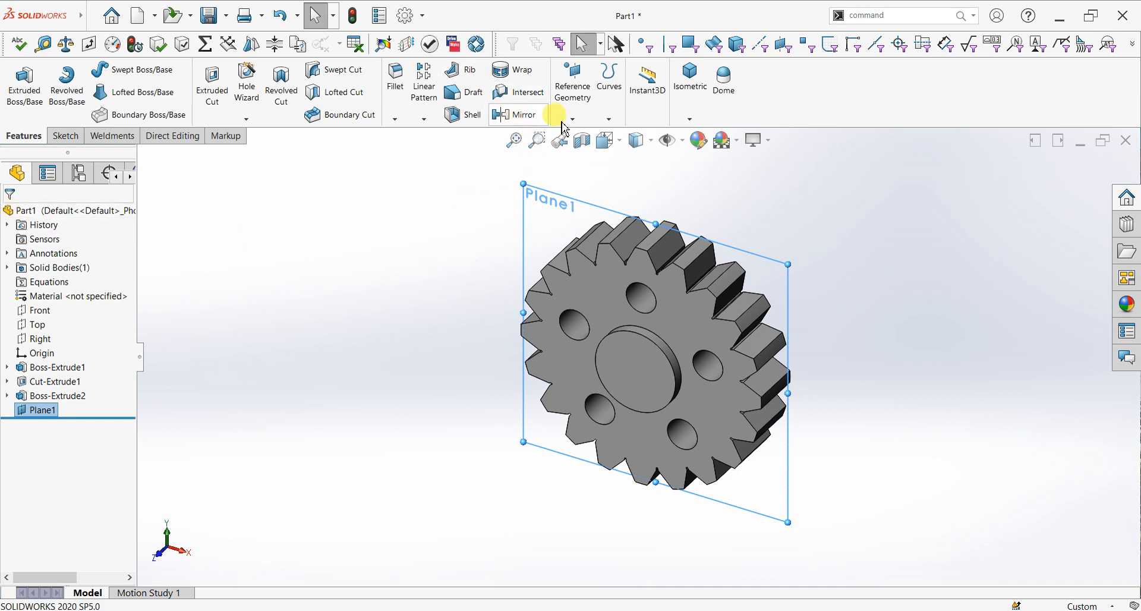
Step: Mirror the 5 mm boss about the gear's mid plane onto the opposite side
{"action": "left_click", "coordinate": [516, 116]}
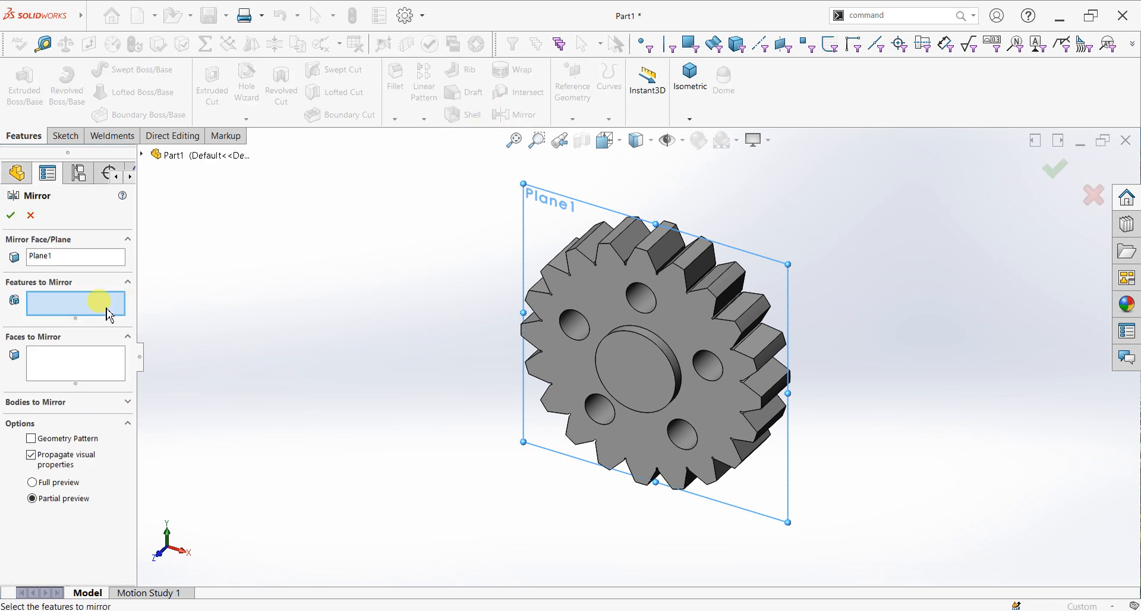
{"action": "left_click", "coordinate": [637, 353]}
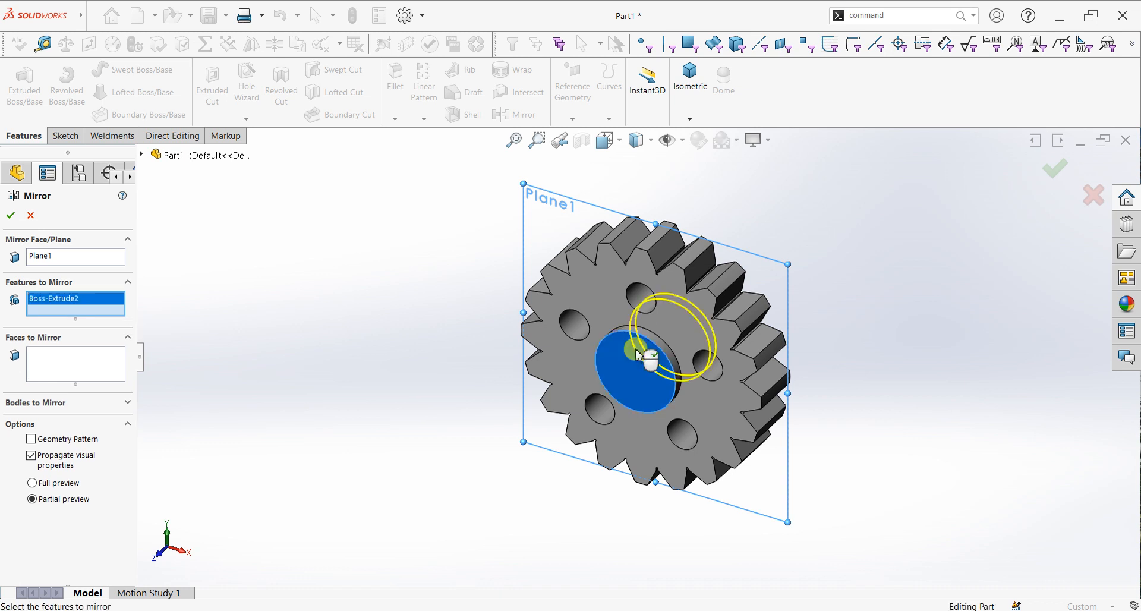
{"action": "left_click", "coordinate": [11, 215]}
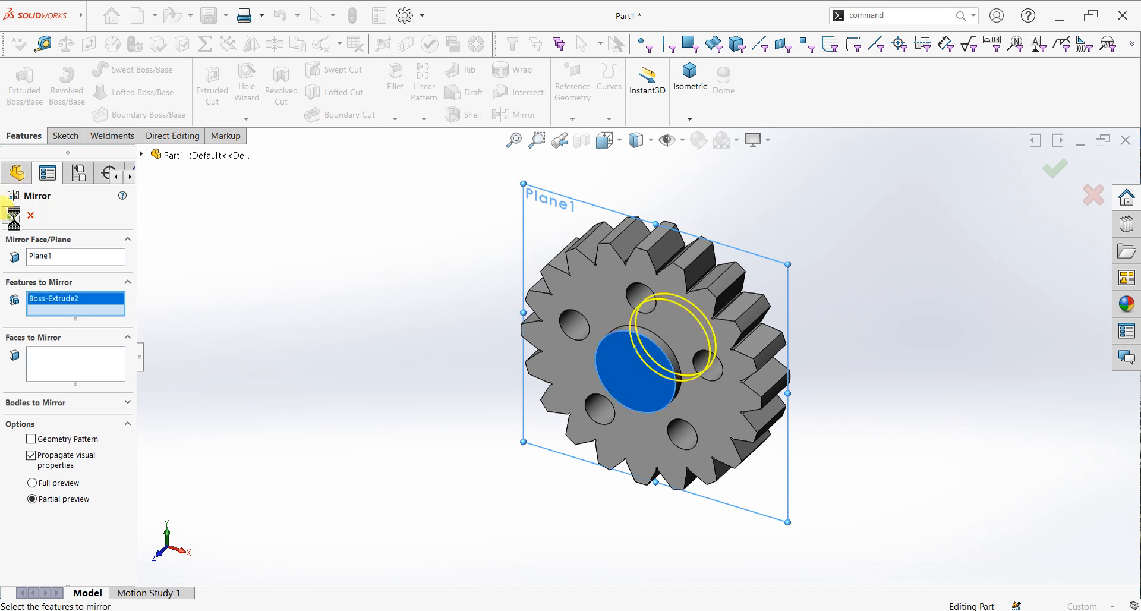
Step: Sketch a 22 mm diameter circle centred on the origin on the front boss's flat face
{"action": "left_click", "coordinate": [647, 364]}
{"action": "key", "text": "ctrl+8"}
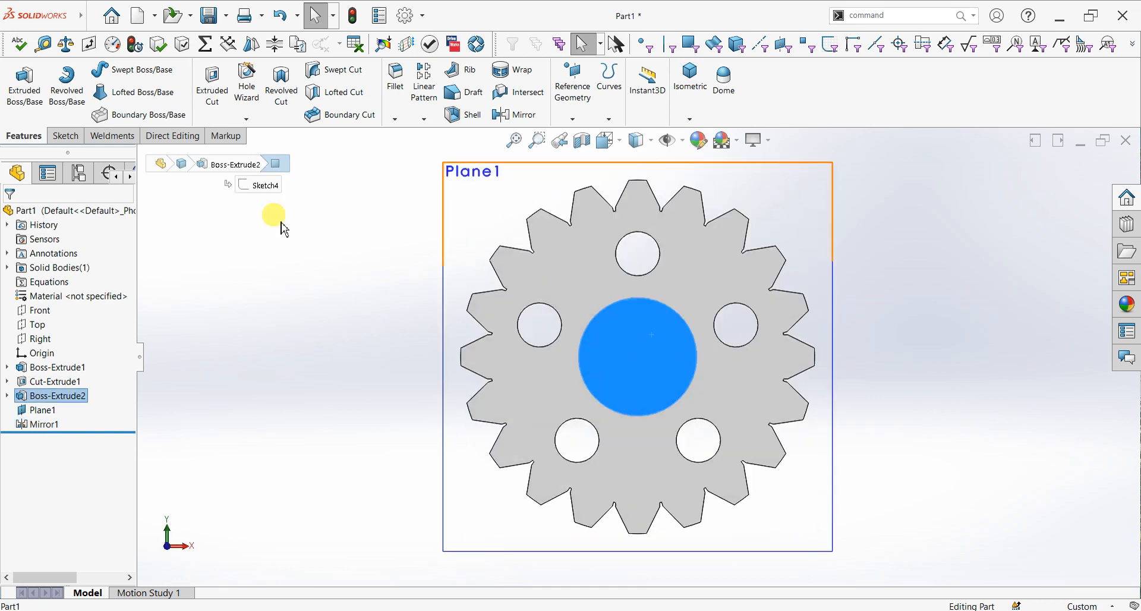
{"action": "left_click", "coordinate": [67, 136]}
{"action": "left_click", "coordinate": [18, 80]}
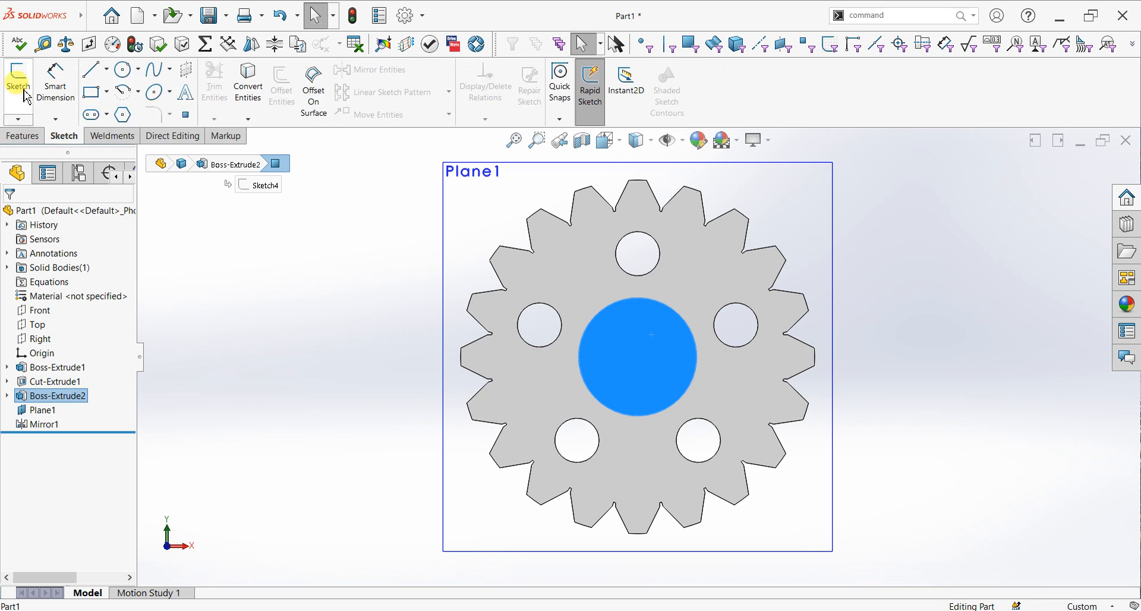
{"action": "left_click", "coordinate": [123, 74]}
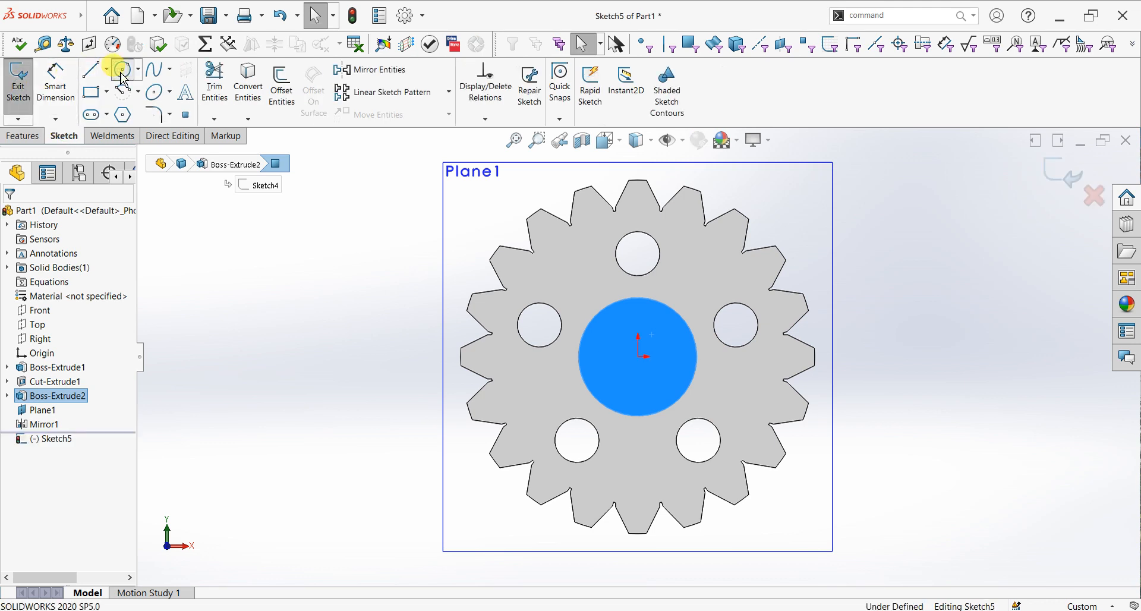
{"action": "left_click", "coordinate": [640, 358]}
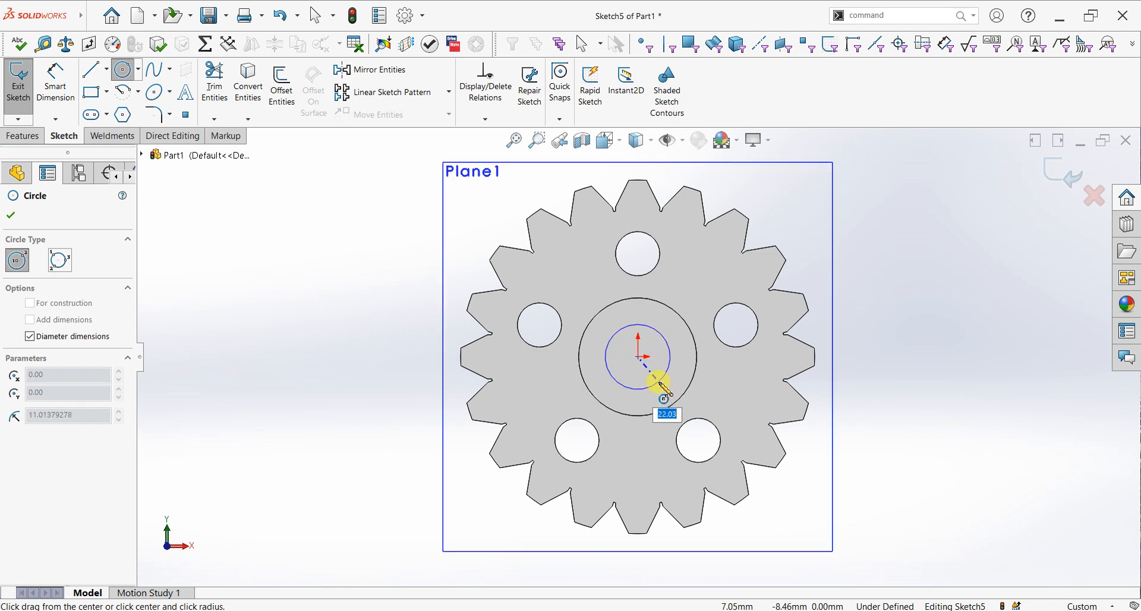
{"action": "type", "text": "22"}
{"action": "key", "text": "Return"}
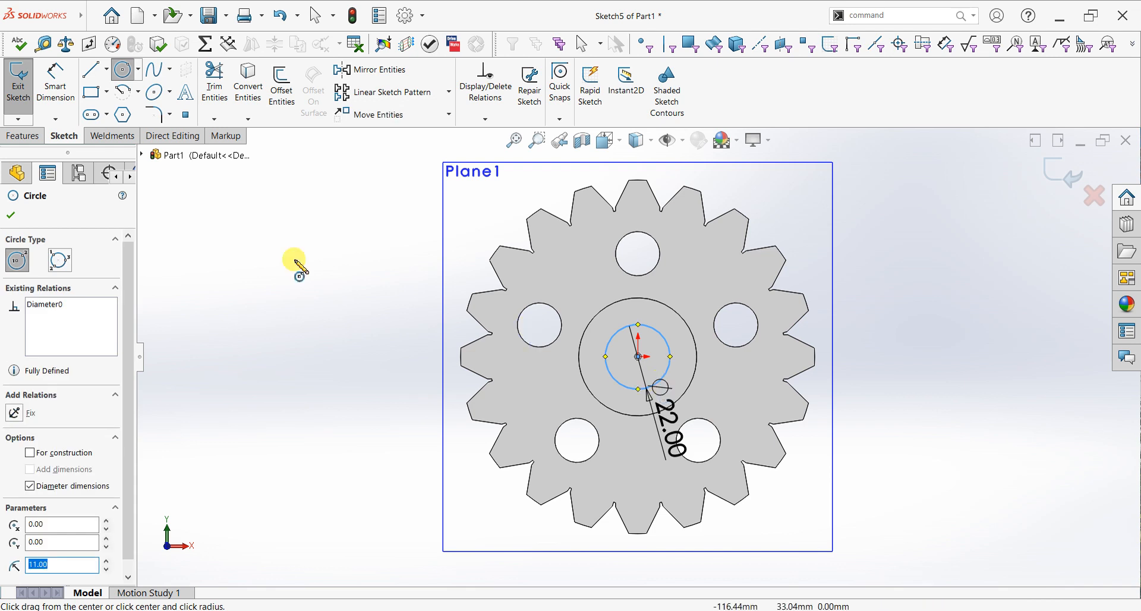
{"action": "left_click", "coordinate": [10, 215]}
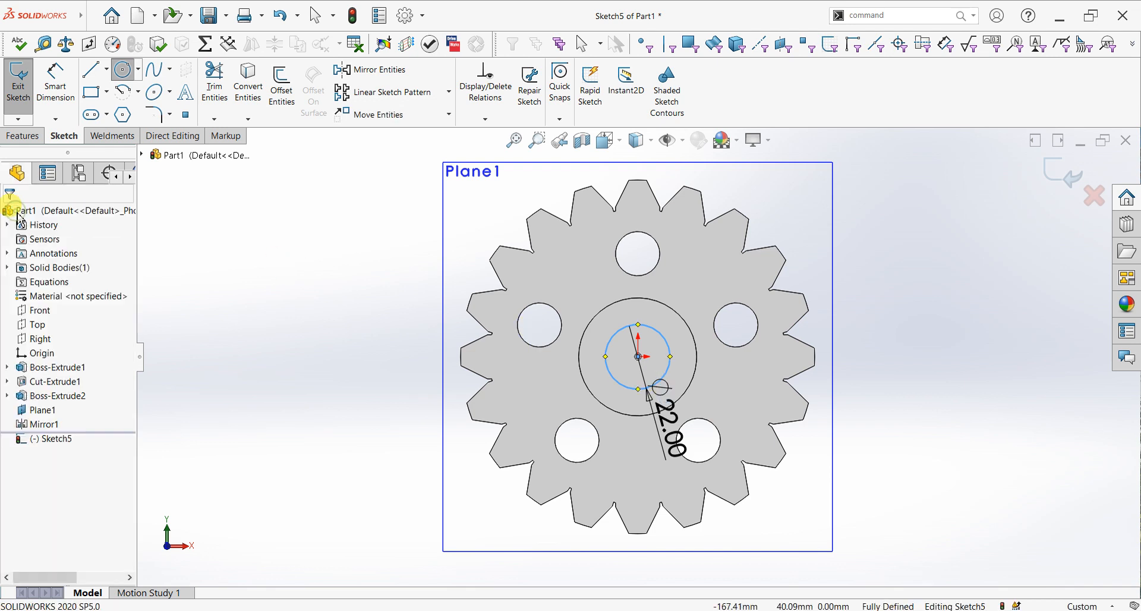
Step: Cut the 22 mm circle Through All to bore the gear's centre
{"action": "left_click", "coordinate": [24, 137]}
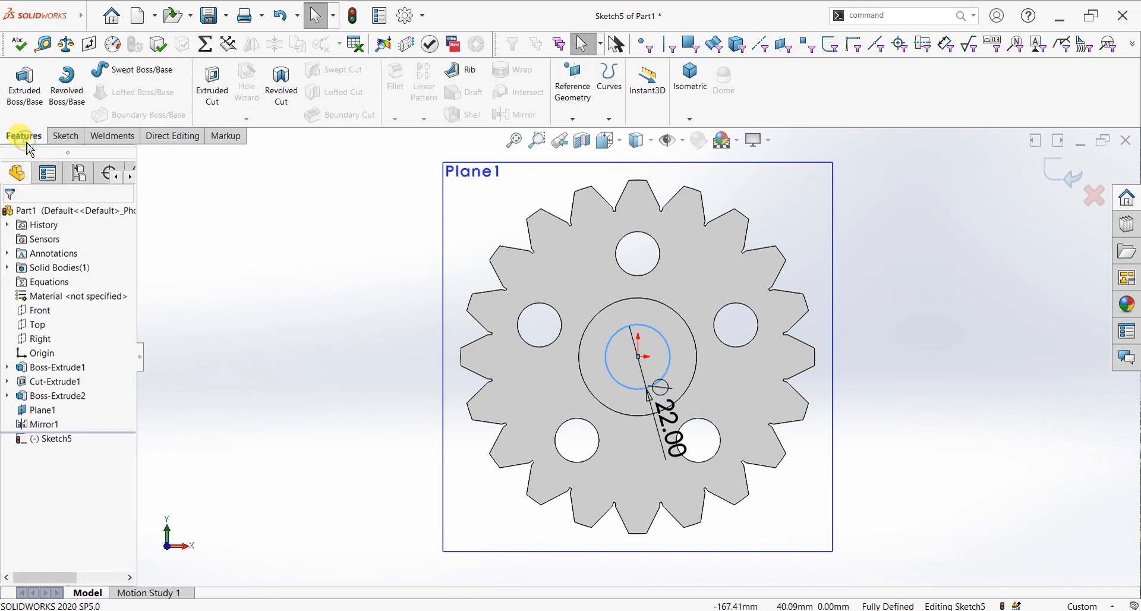
{"action": "left_click", "coordinate": [227, 111]}
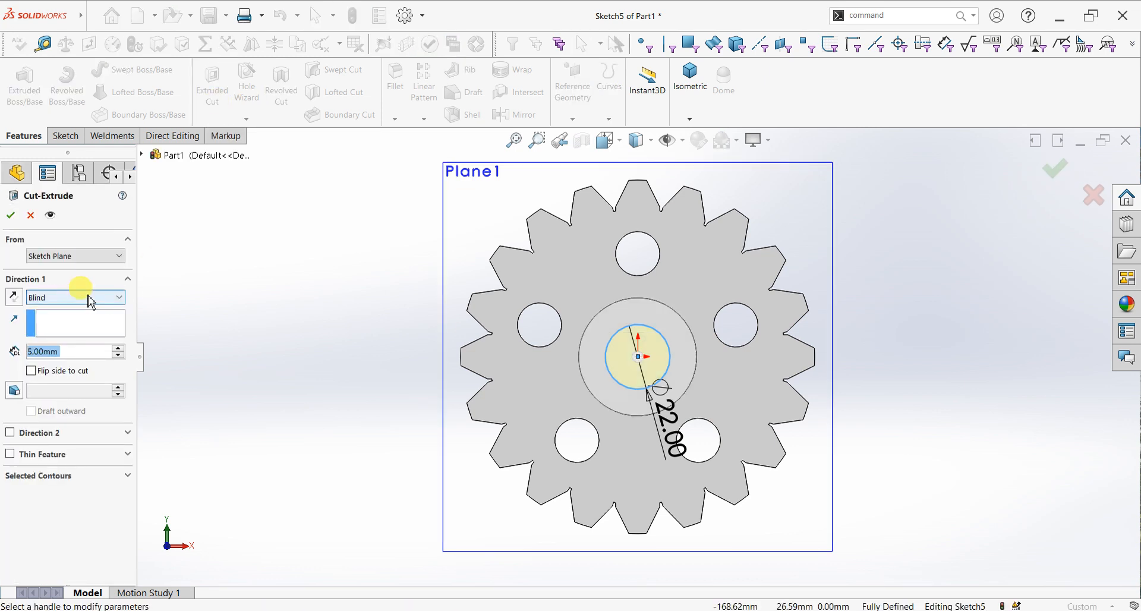
{"action": "left_click", "coordinate": [88, 297]}
{"action": "left_click", "coordinate": [60, 321]}
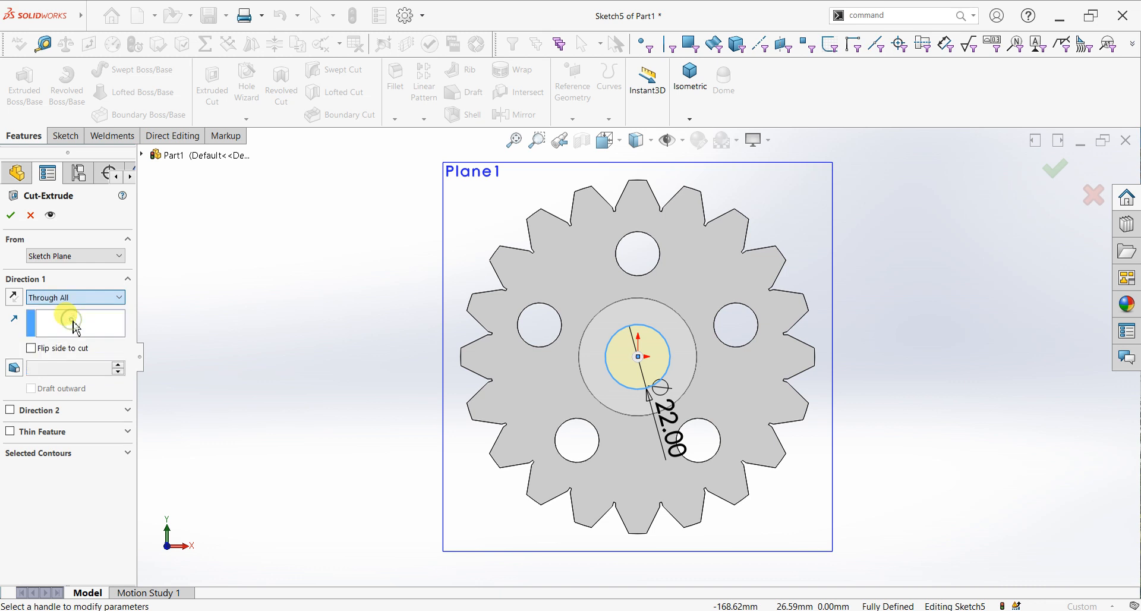
{"action": "left_click", "coordinate": [12, 216]}
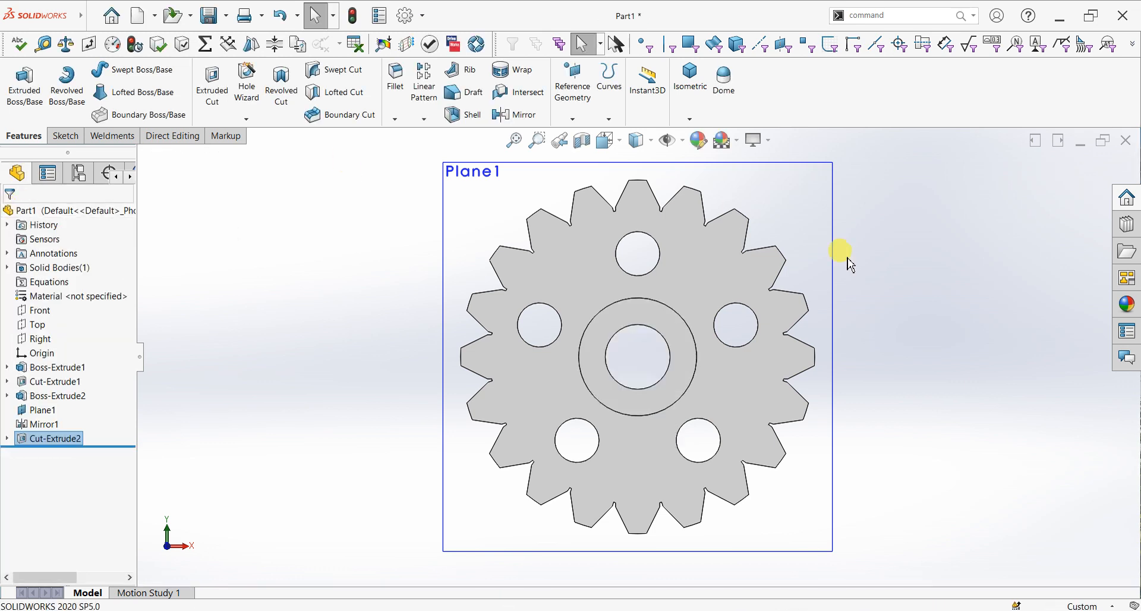
Step: Rotate the model to an angled view that shows the front boss, bore and teeth
{"action": "mouse_move", "coordinate": [867, 265]}
{"action": "right_mouse_down"}
{"action": "mouse_move", "coordinate": [855, 279]}
{"action": "mouse_move", "coordinate": [865, 249]}
{"action": "right_mouse_up"}
{"action": "left_click", "coordinate": [869, 255]}
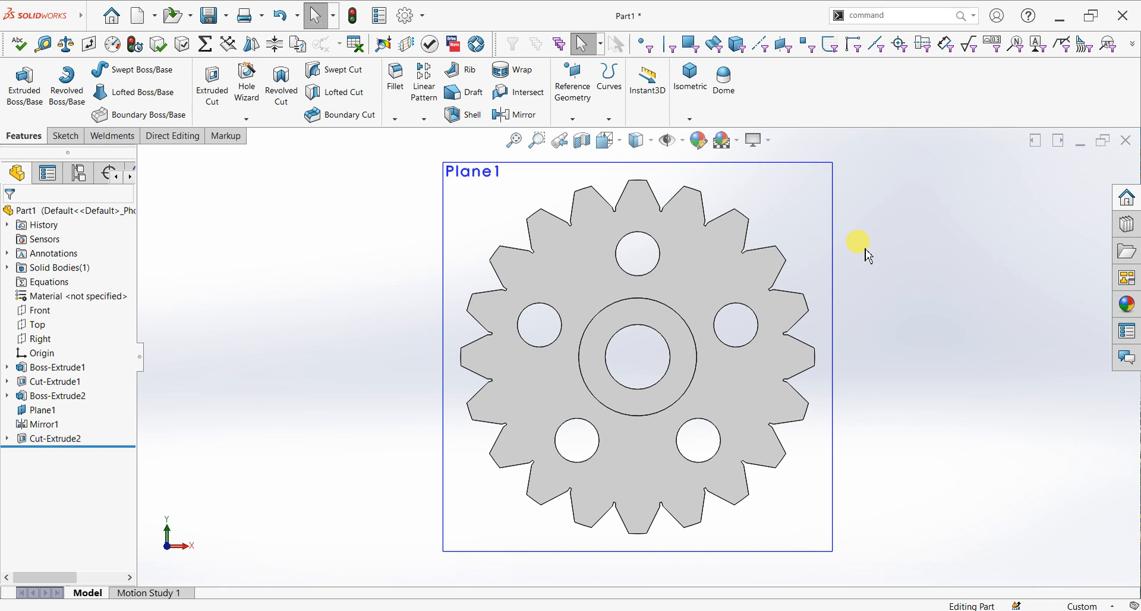
{"action": "right_click", "coordinate": [868, 256]}
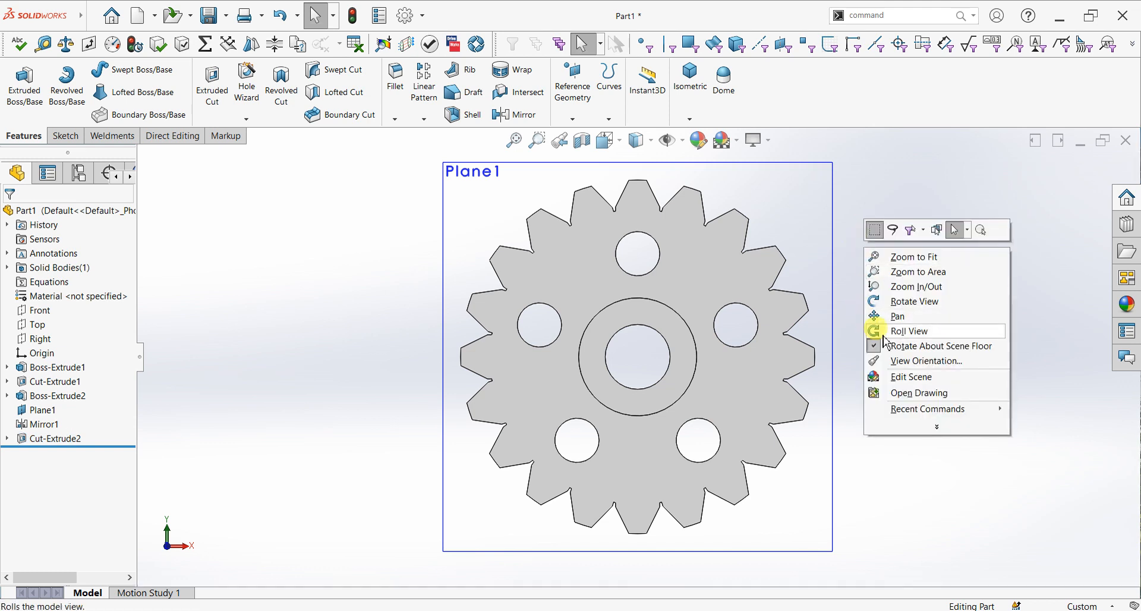
{"action": "left_click", "coordinate": [915, 305]}
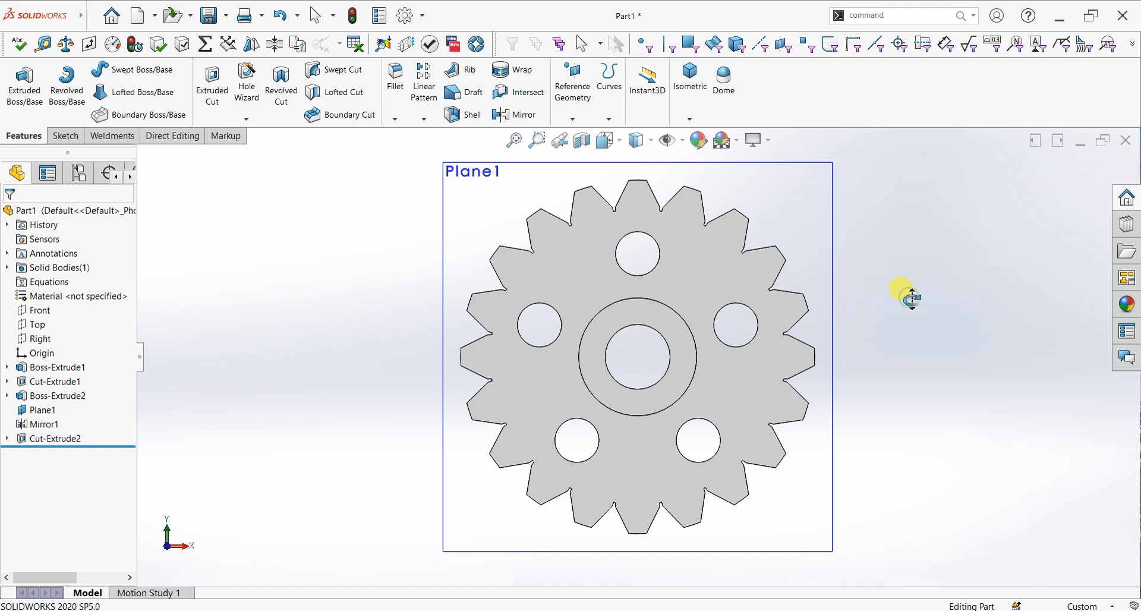
{"action": "left_click_drag", "start_coordinate": [885, 288], "coordinate": [836, 334]}
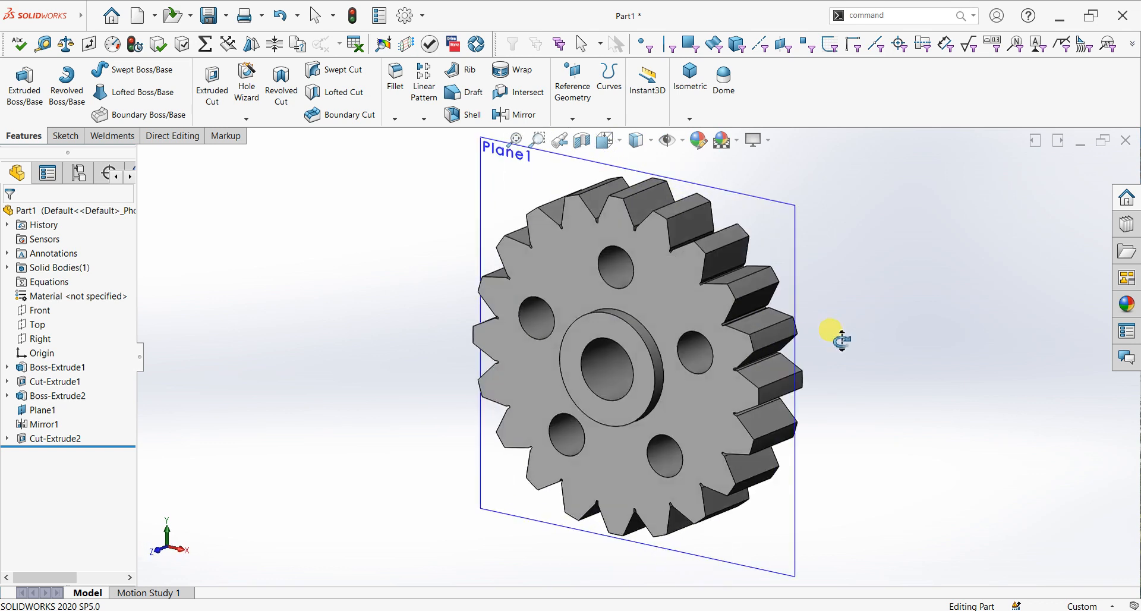
{"action": "key", "text": "Escape"}
{"action": "left_click", "coordinate": [301, 260]}
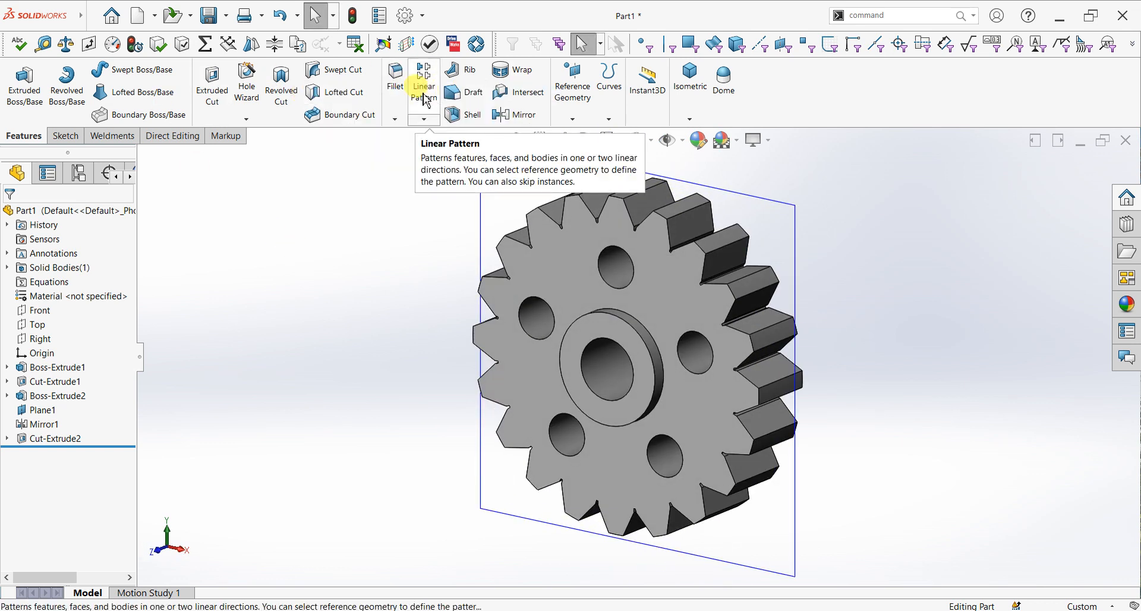
{"action": "left_click", "coordinate": [395, 80]}
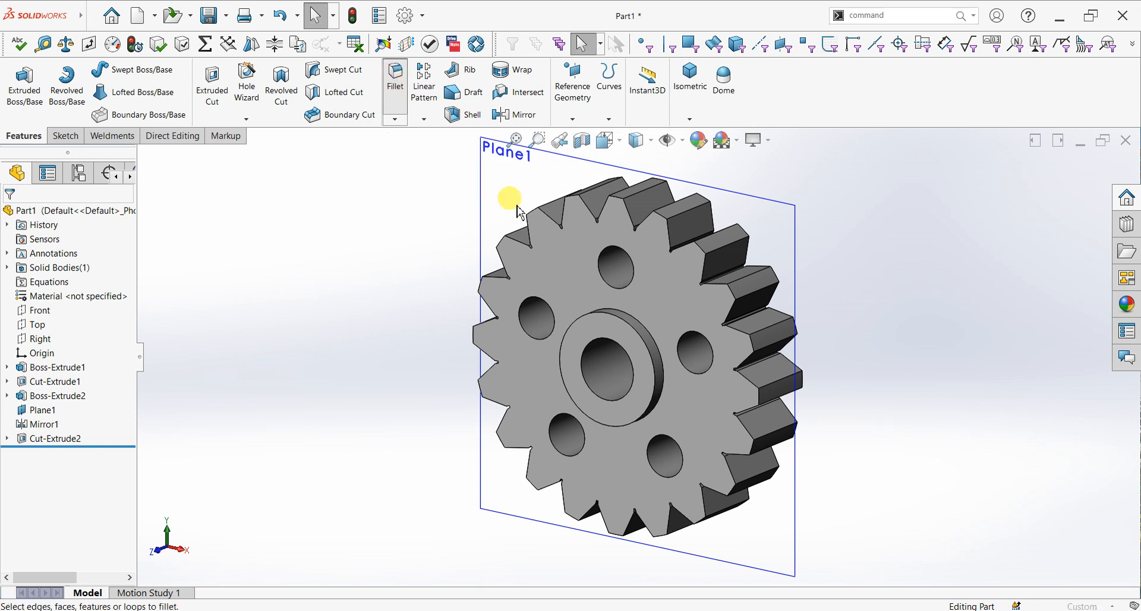
{"action": "left_click", "coordinate": [612, 319]}
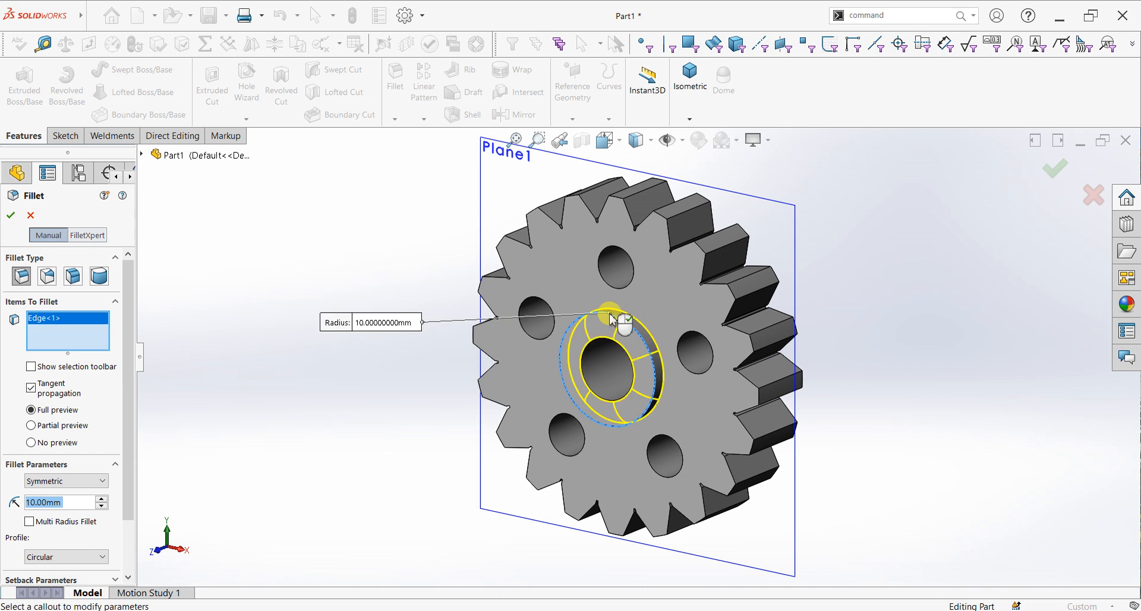
{"action": "left_click", "coordinate": [72, 480]}
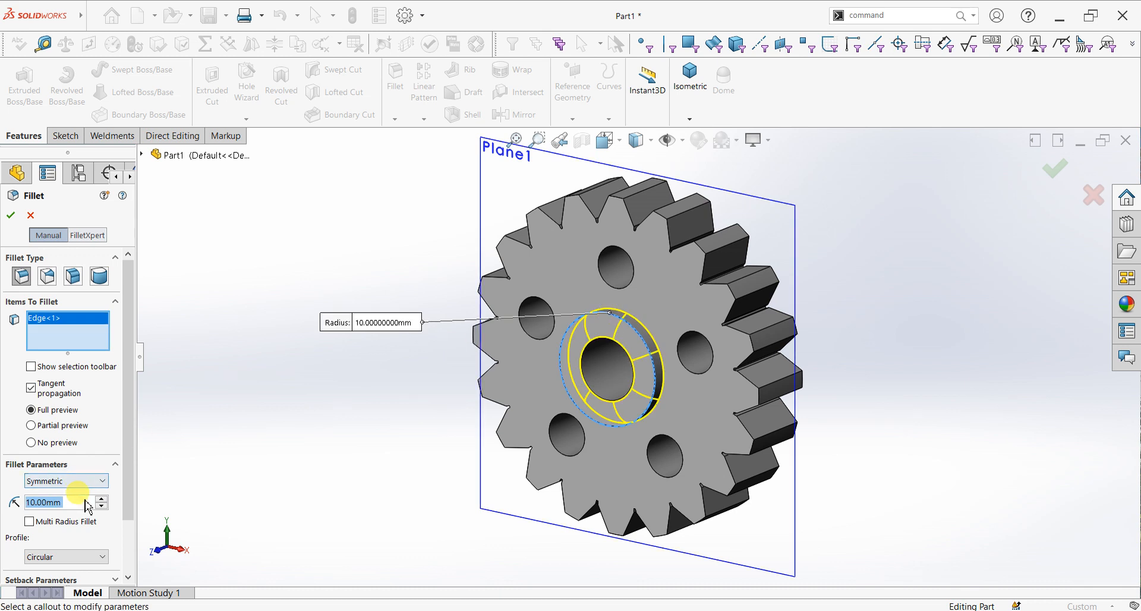
{"action": "type", "text": "5"}
{"action": "key", "text": "Return"}
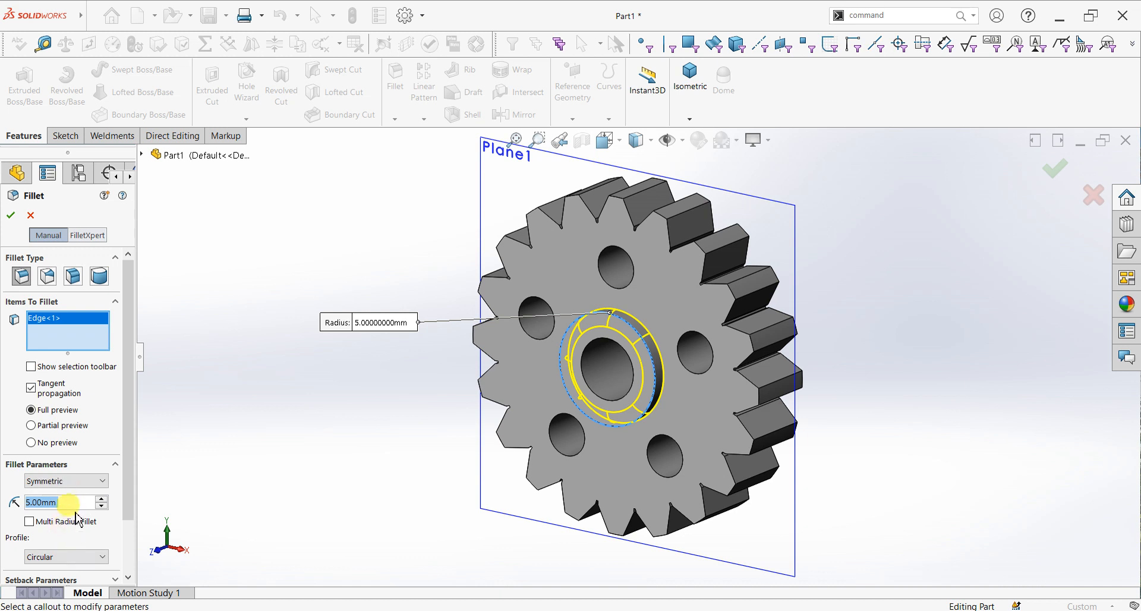
{"action": "type", "text": "3"}
{"action": "key", "text": "Return"}
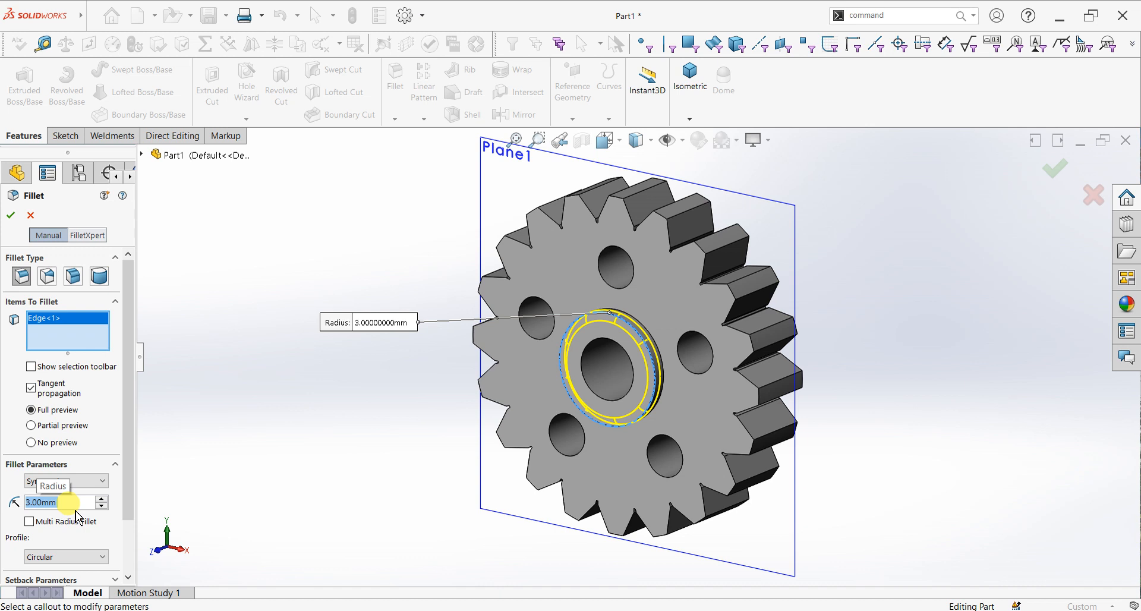
{"action": "key", "text": "Escape"}
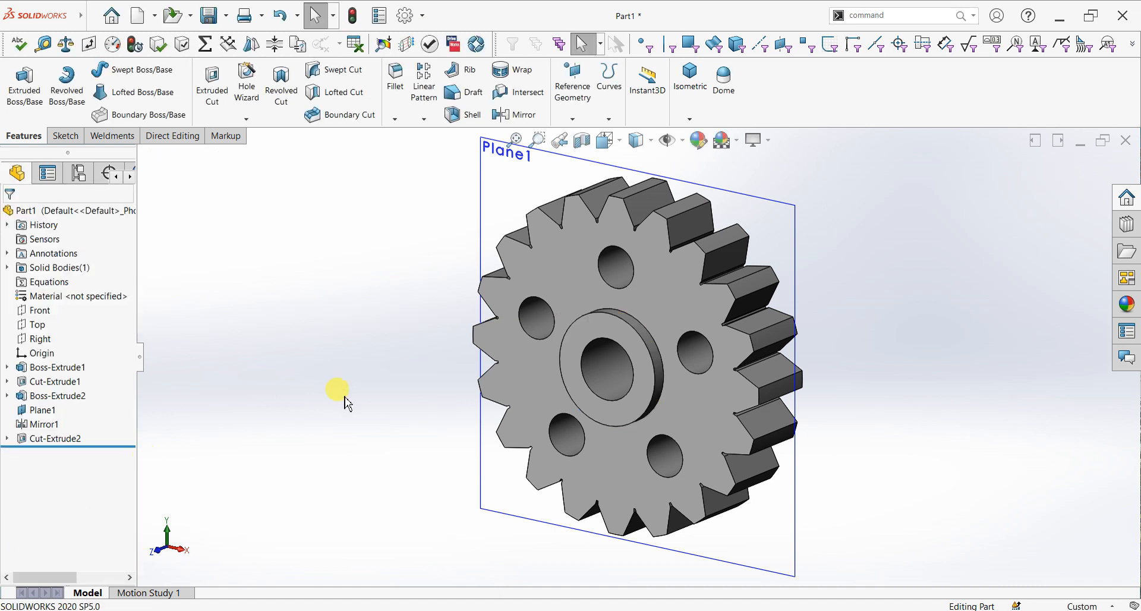
Step: Fillet the edge where the front boss meets the gear's face with a 3 mm radius
{"action": "left_click", "coordinate": [395, 78]}
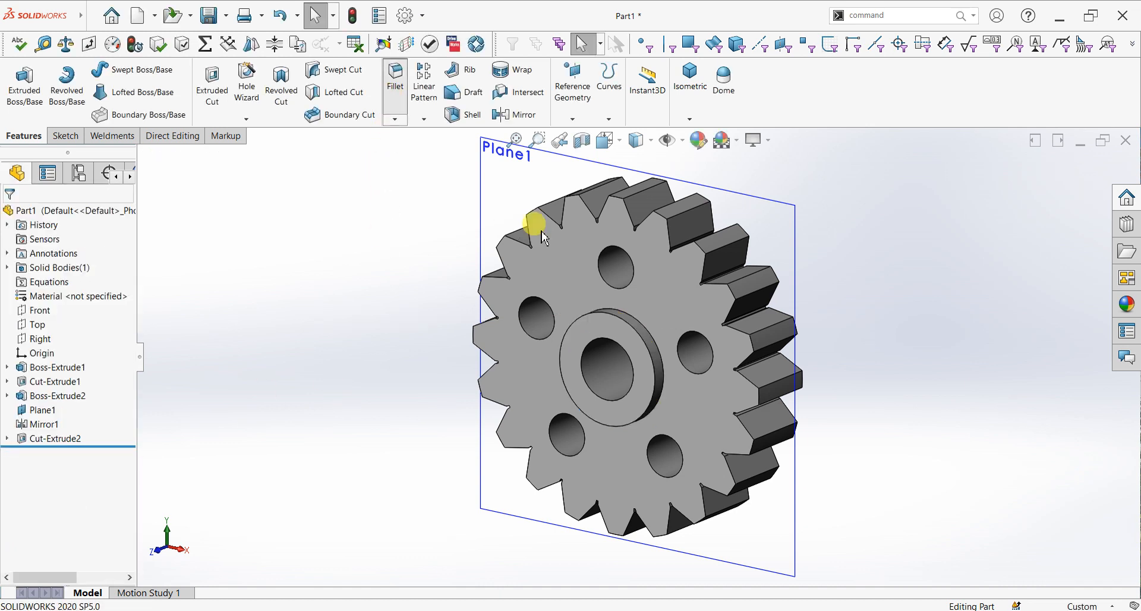
{"action": "left_click", "coordinate": [636, 323]}
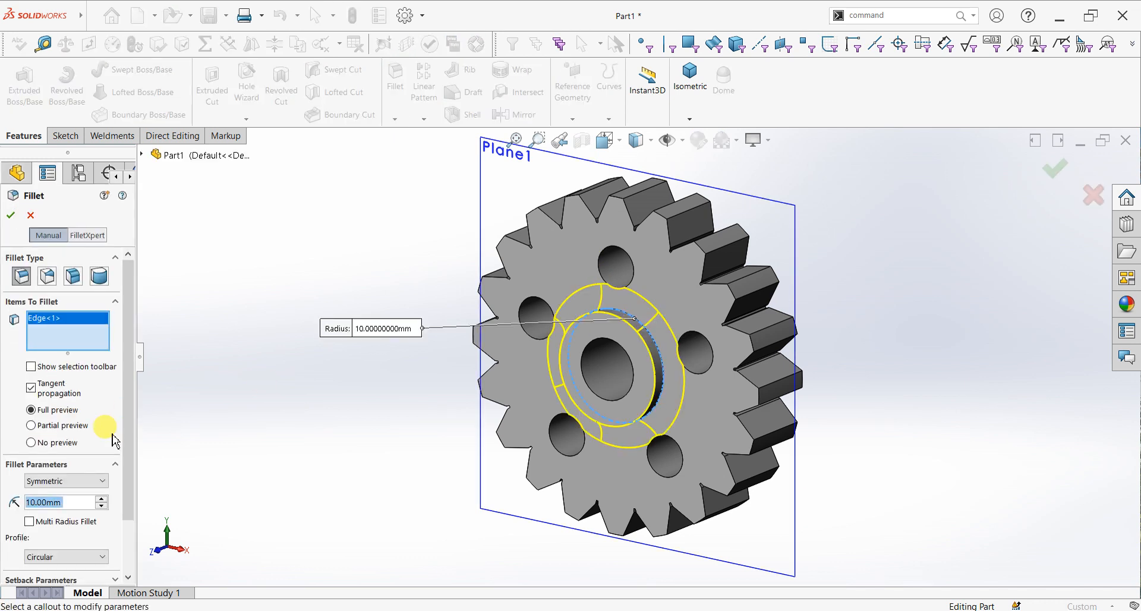
{"action": "type", "text": "3"}
{"action": "key", "text": "Return"}
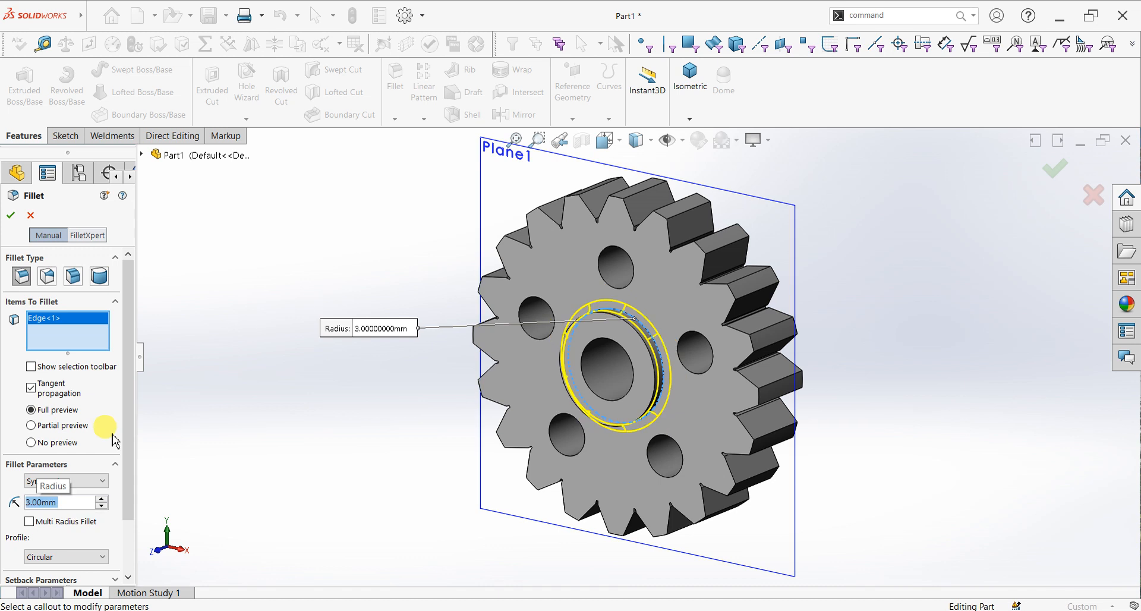
{"action": "left_click", "coordinate": [11, 216]}
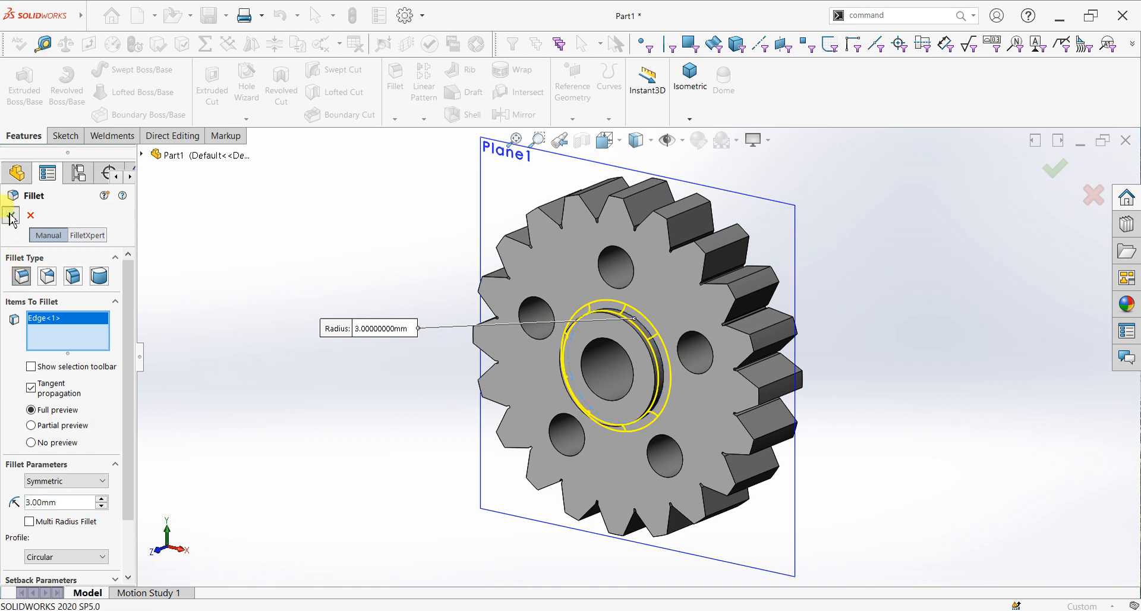
Step: Fillet the edge where the mirrored boss meets the gear's rear face
{"action": "right_click", "coordinate": [887, 316]}
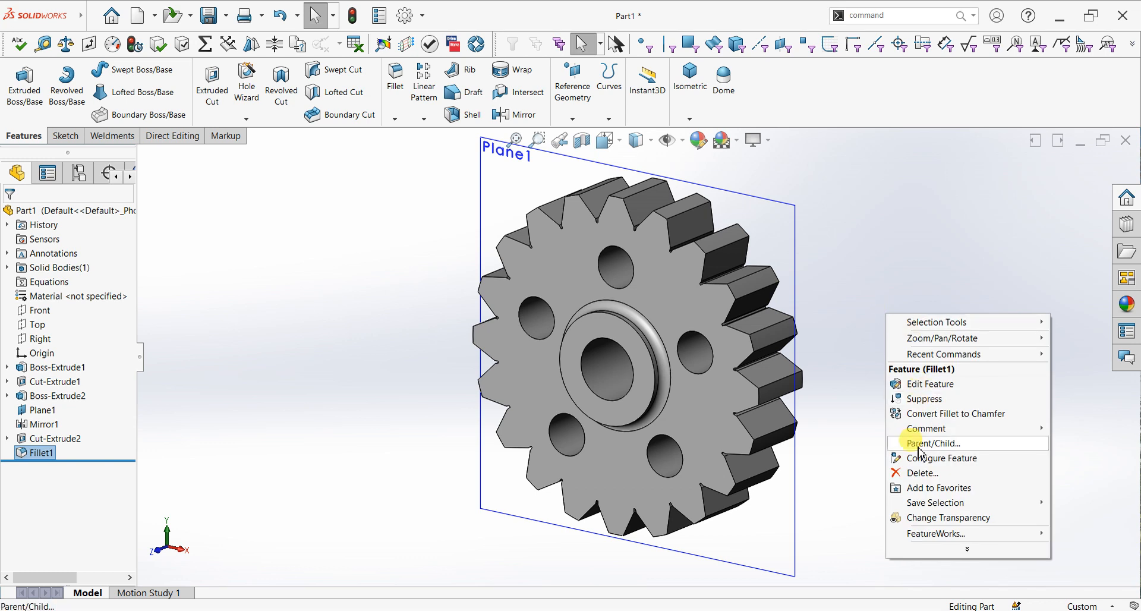
{"action": "key", "text": "Escape"}
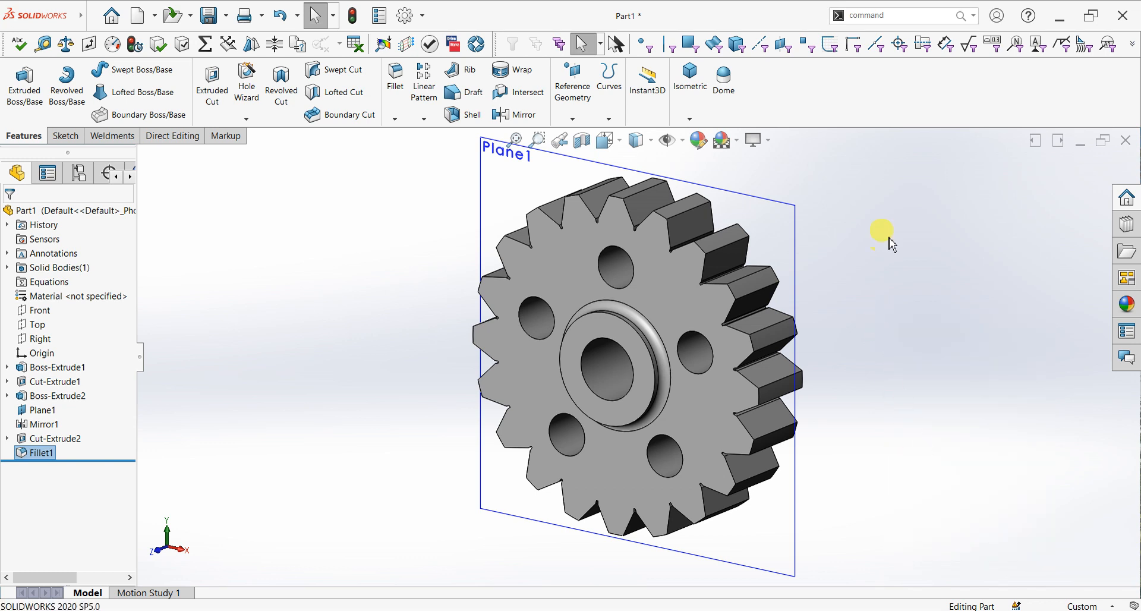
{"action": "right_click", "coordinate": [889, 239]}
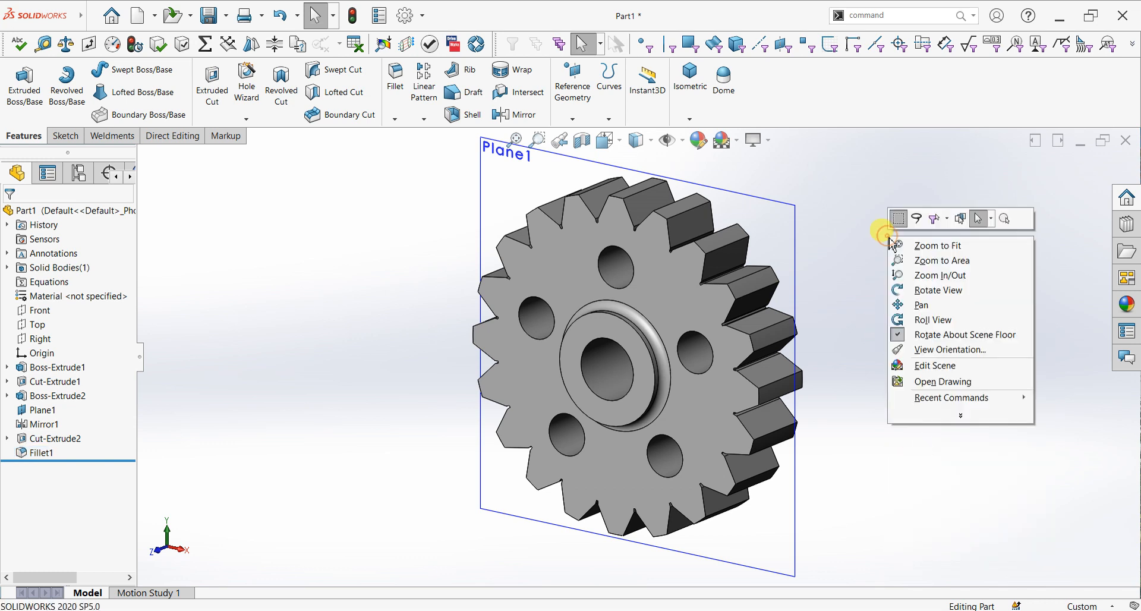
{"action": "left_click", "coordinate": [927, 291]}
{"action": "left_click_drag", "start_coordinate": [872, 298], "coordinate": [711, 303]}
{"action": "key", "text": "Escape"}
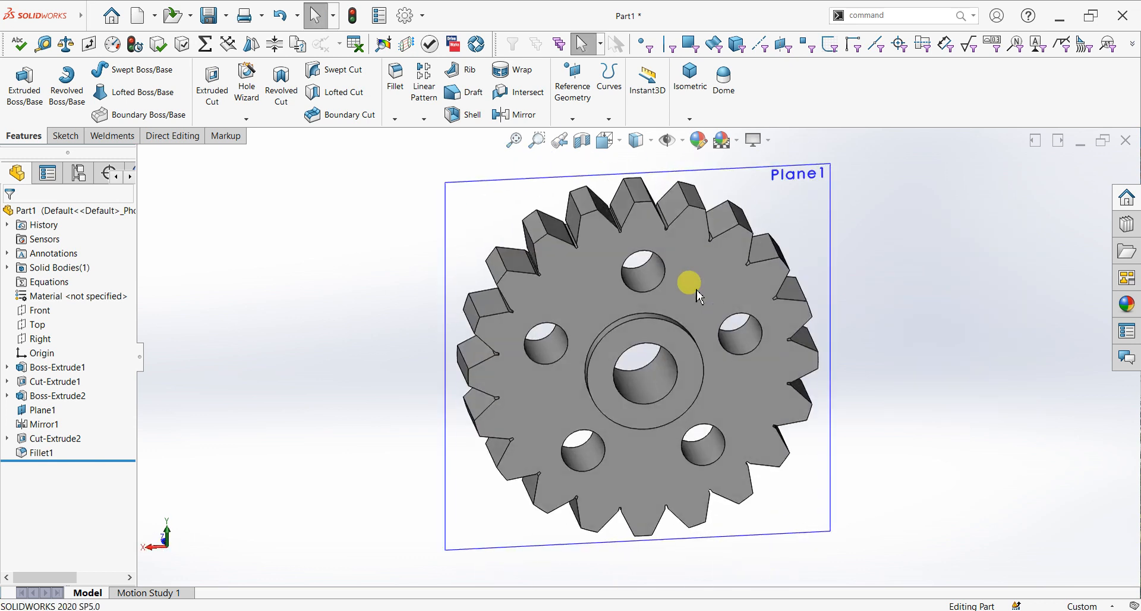
{"action": "left_click", "coordinate": [394, 95]}
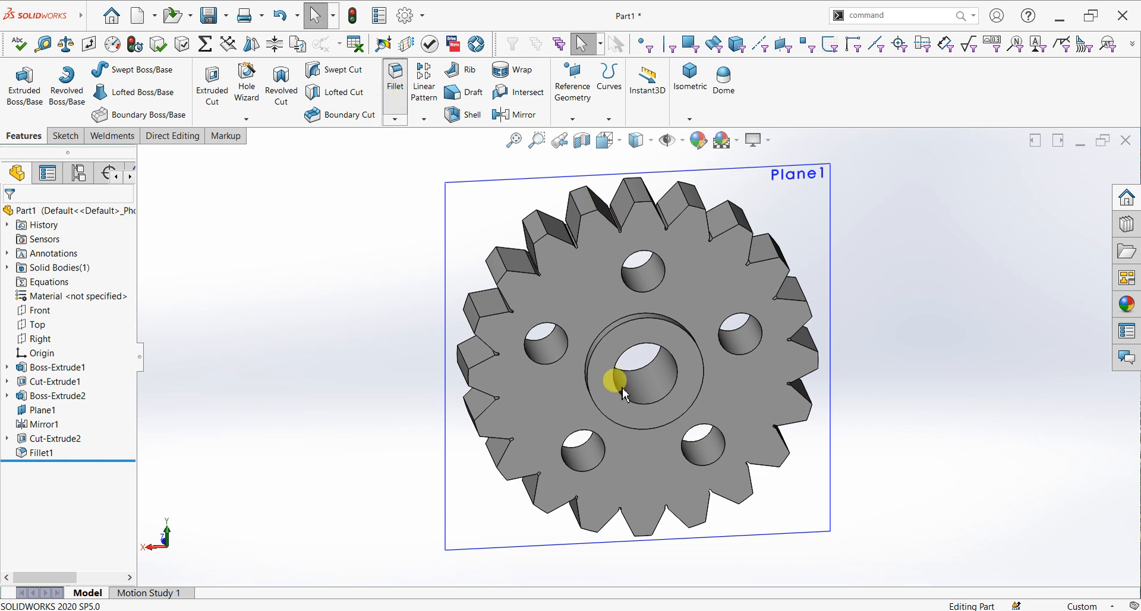
{"action": "left_click", "coordinate": [634, 315]}
{"action": "left_click", "coordinate": [10, 215]}
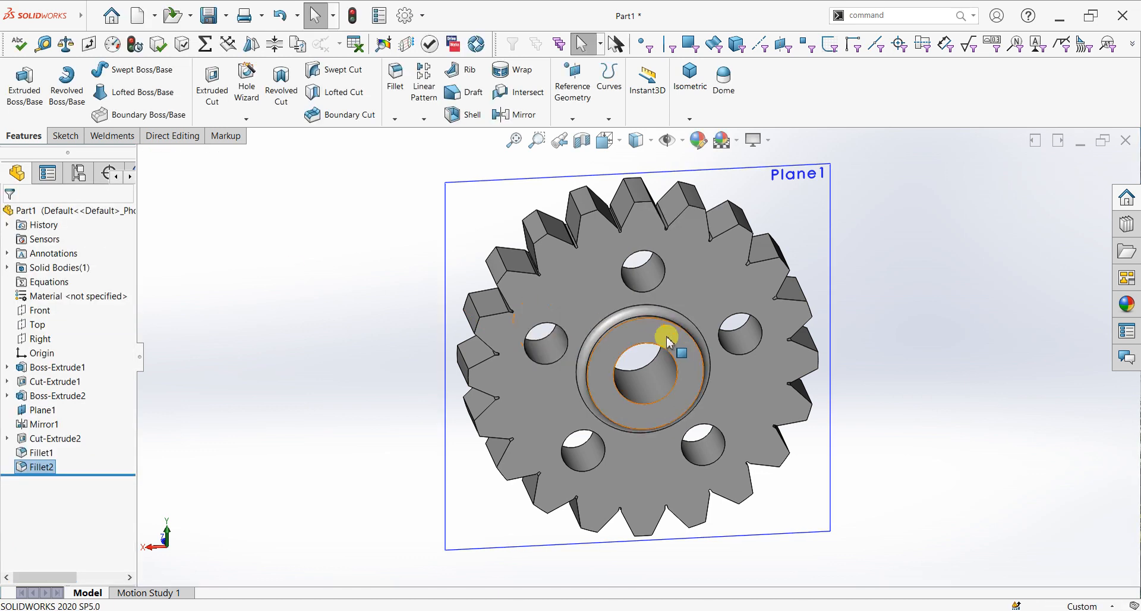
Step: Sketch a corner rectangle about 5.6 by 4.2 mm on the mirrored boss's end face, straddling the bore's upper edge
{"action": "left_click", "coordinate": [650, 338]}
{"action": "key", "text": "ctrl+8"}
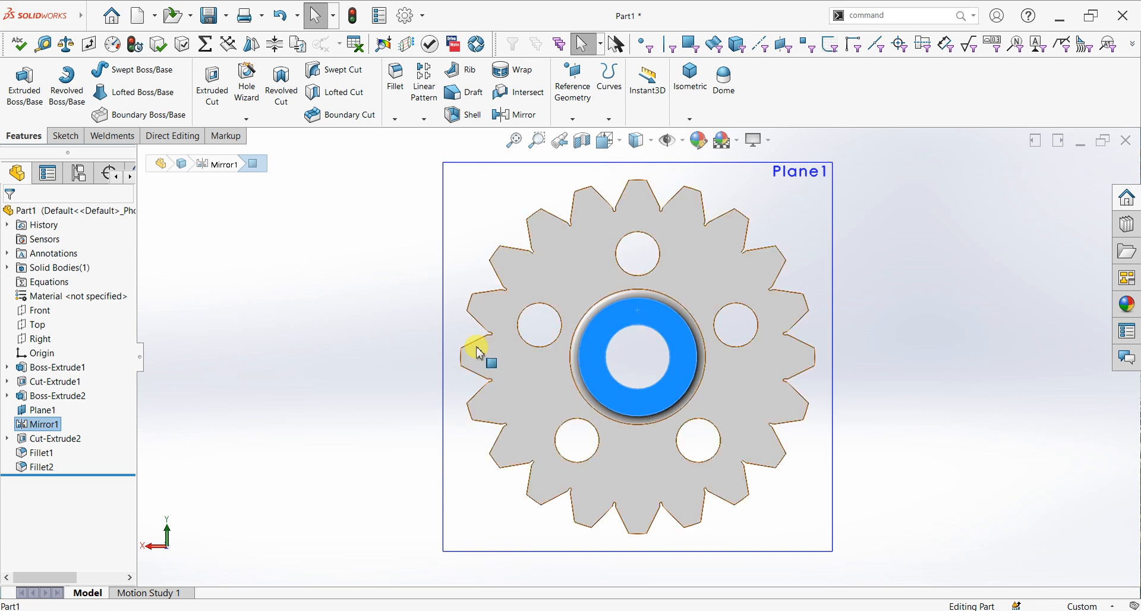
{"action": "left_click", "coordinate": [65, 136]}
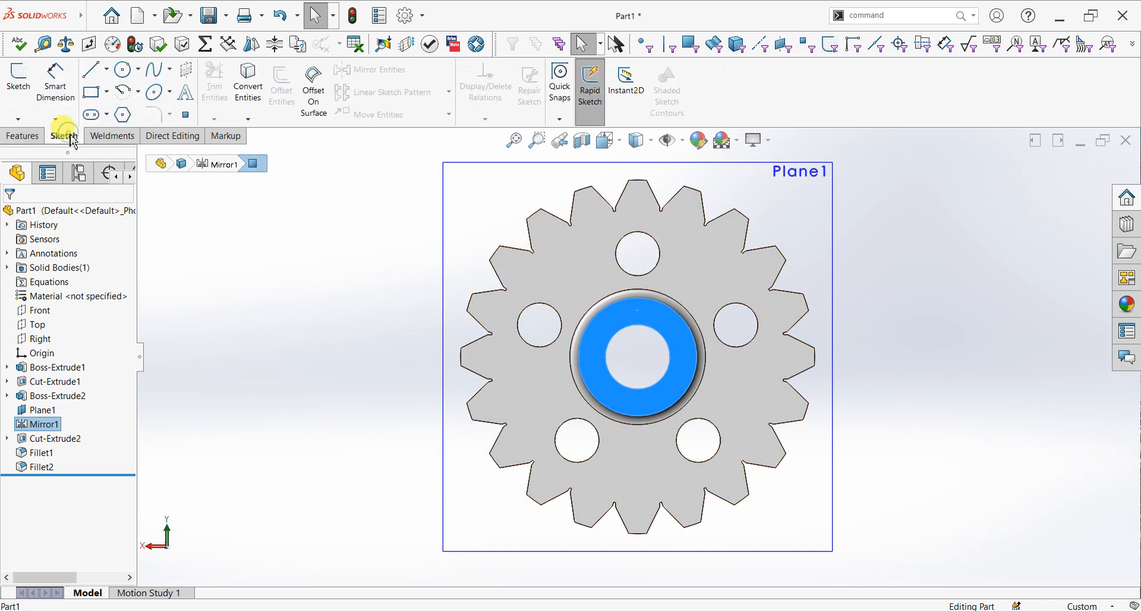
{"action": "left_click", "coordinate": [19, 82]}
{"action": "left_click", "coordinate": [93, 92]}
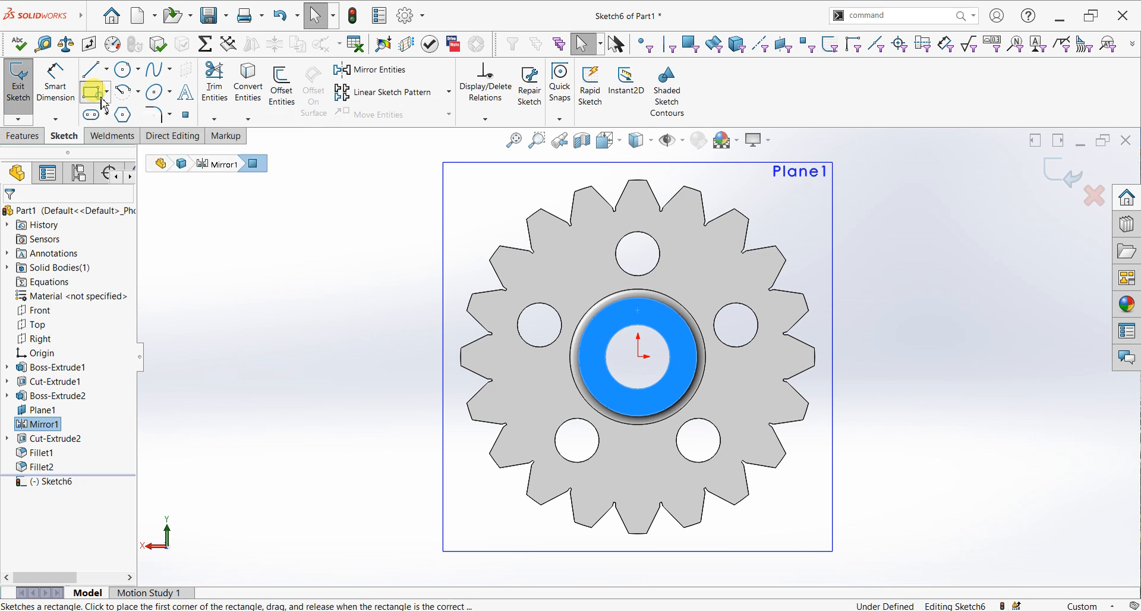
{"action": "left_click", "coordinate": [631, 320]}
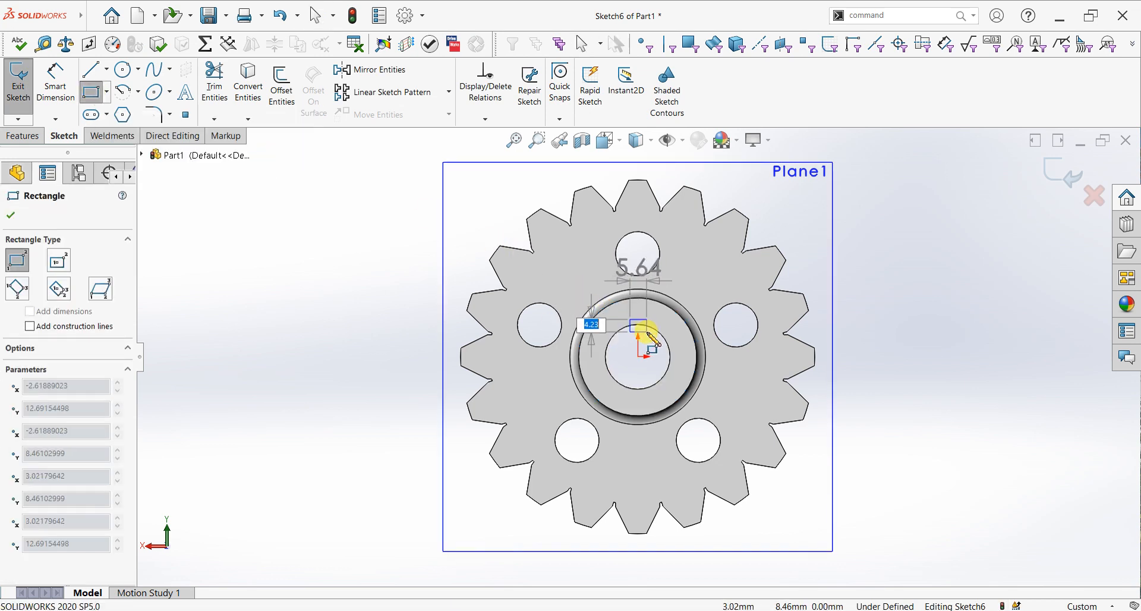
{"action": "left_click", "coordinate": [648, 332]}
{"action": "key", "text": "Escape"}
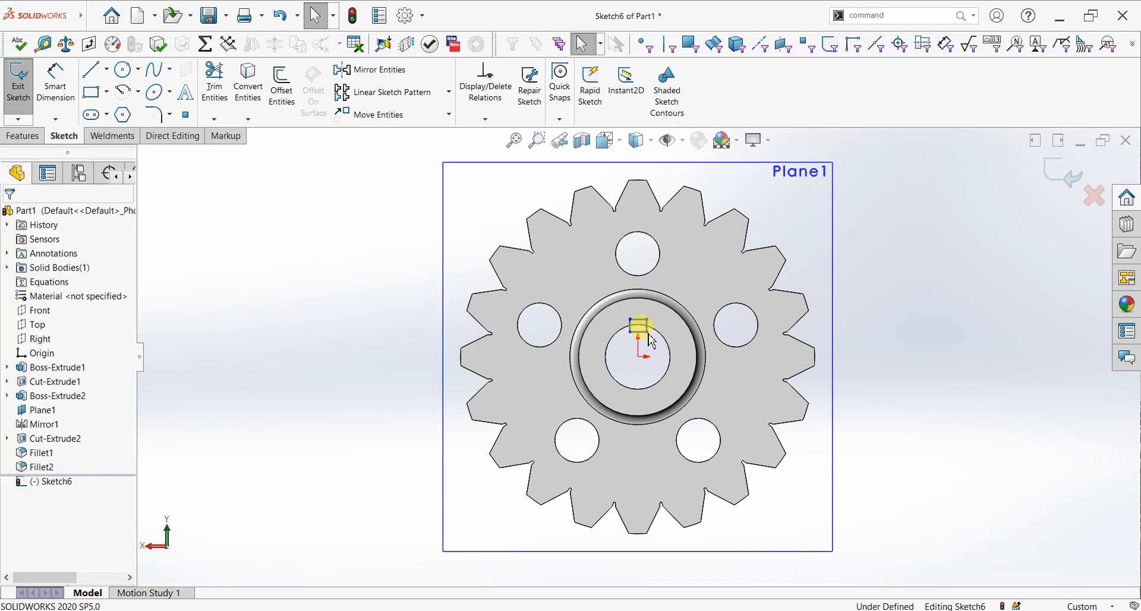
Step: Add a Vertical relation between the midpoint of the rectangle's lower line and the origin
{"action": "scroll", "coordinate": [651, 341], "scroll_direction": "down", "scroll_amount": 5}
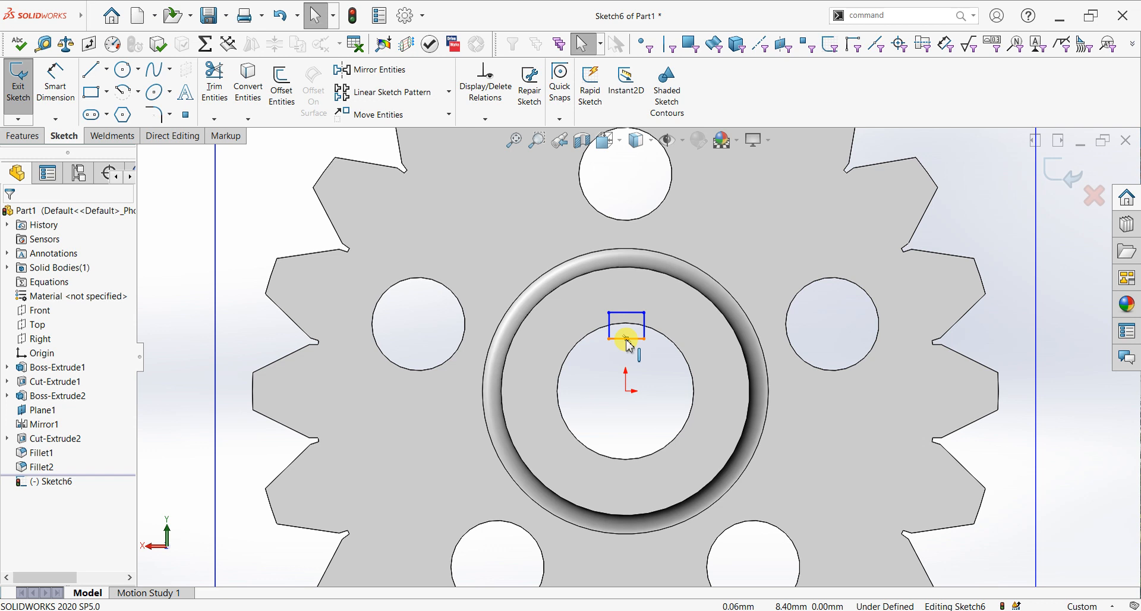
{"action": "left_click", "coordinate": [627, 339]}
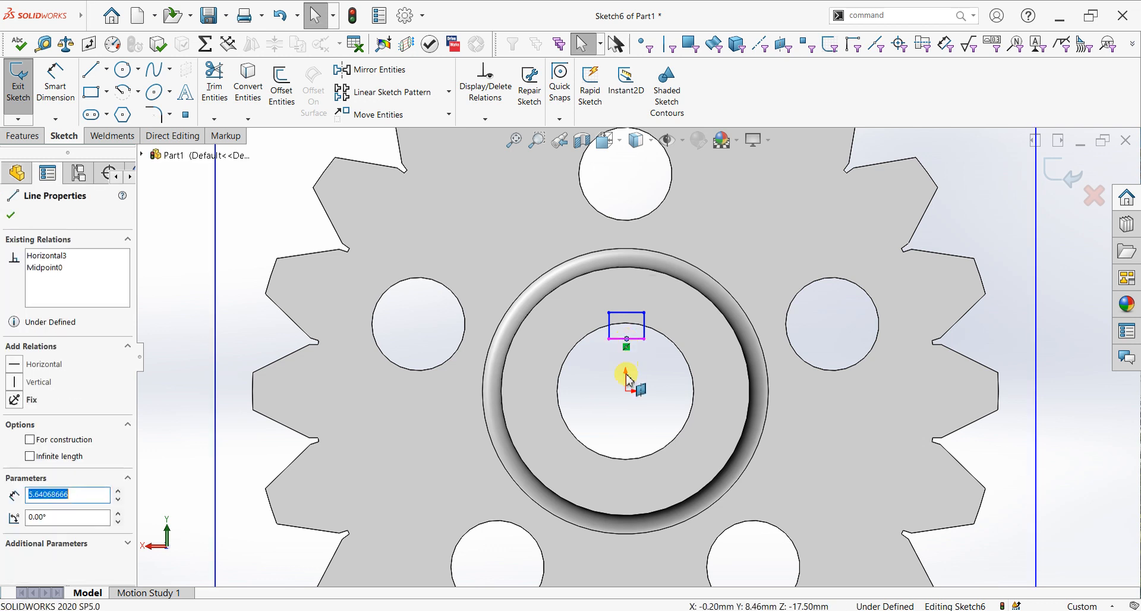
{"action": "left_click", "coordinate": [628, 392], "text": "ctrl"}
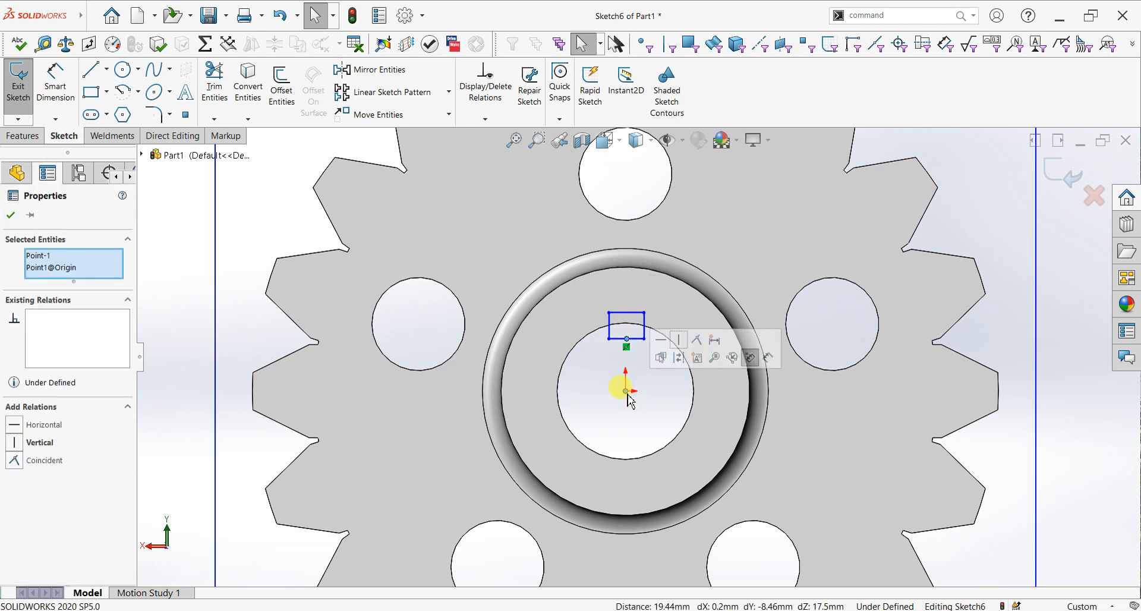
{"action": "left_click", "coordinate": [679, 338]}
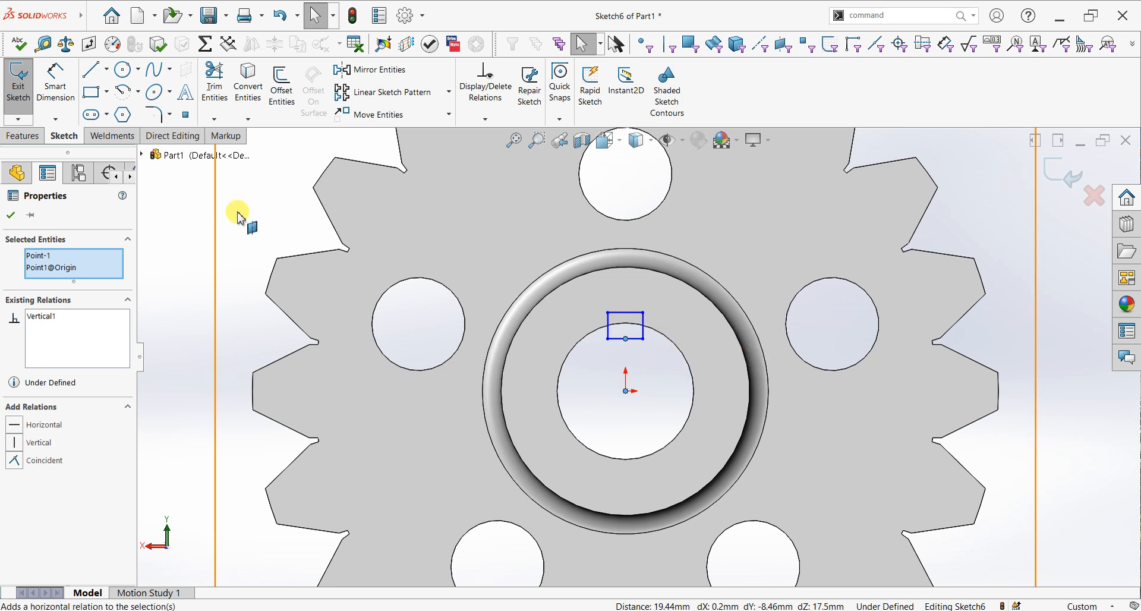
{"action": "left_click", "coordinate": [12, 214]}
Step: Dimension the keyway rectangle 6 mm wide and 5 mm high
{"action": "left_click", "coordinate": [48, 83]}
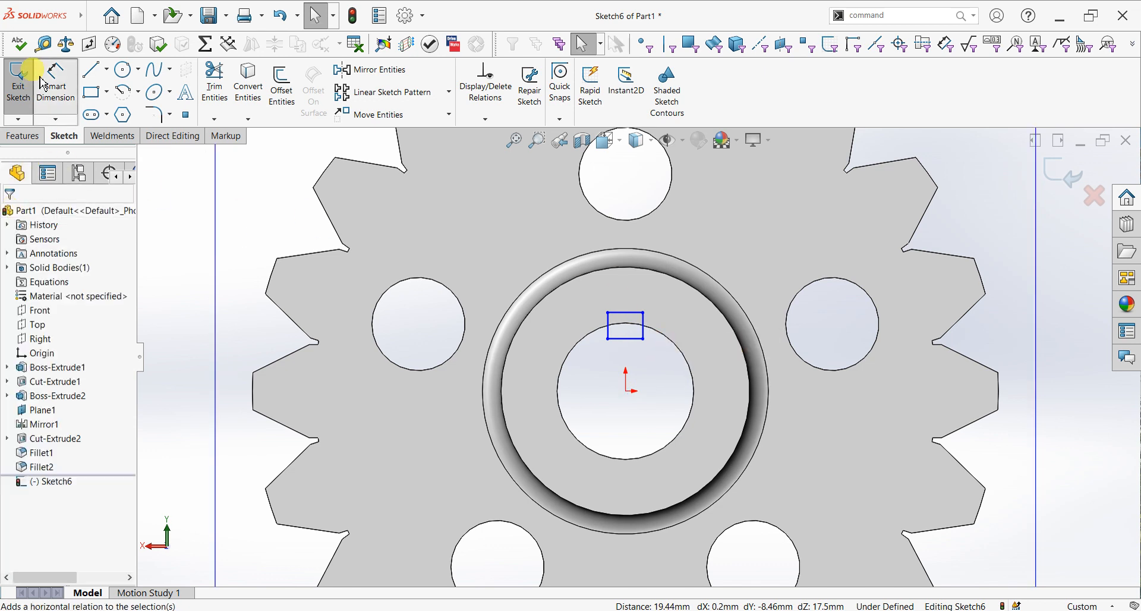
{"action": "left_click", "coordinate": [626, 318]}
{"action": "left_click", "coordinate": [627, 296]}
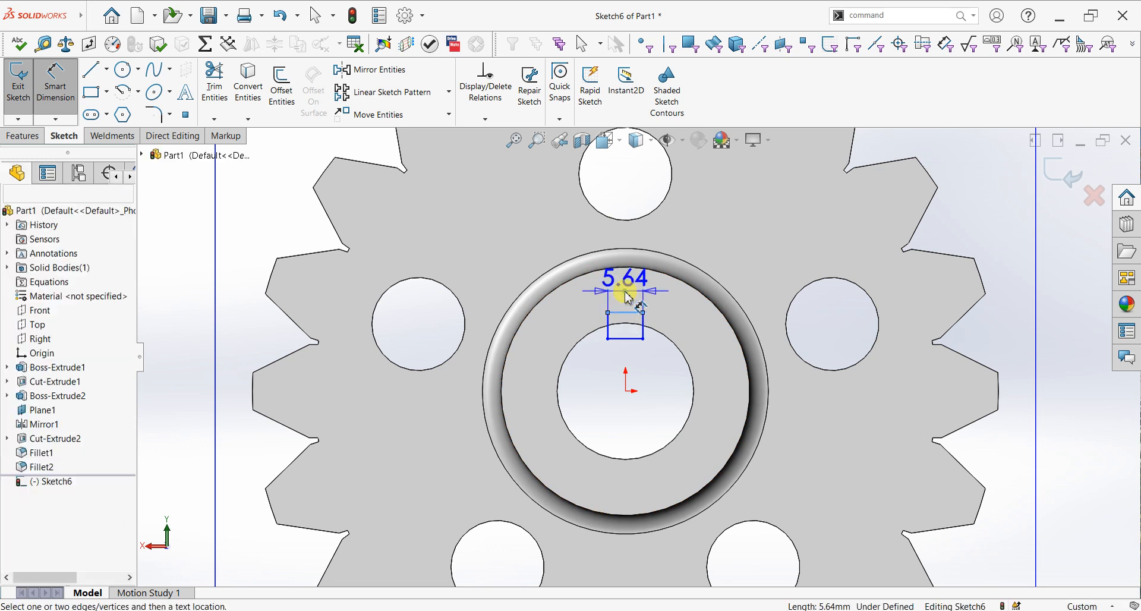
{"action": "type", "text": "6.00mm"}
{"action": "key", "text": "Return"}
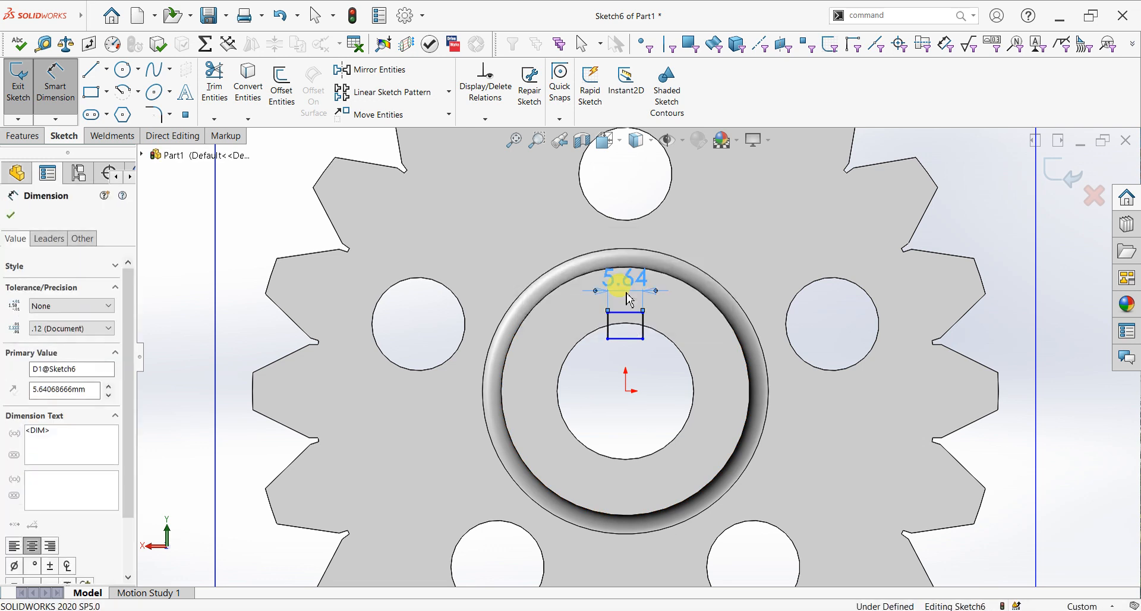
{"action": "left_click", "coordinate": [646, 324]}
{"action": "left_click", "coordinate": [688, 332]}
{"action": "type", "text": "5"}
{"action": "key", "text": "Return"}
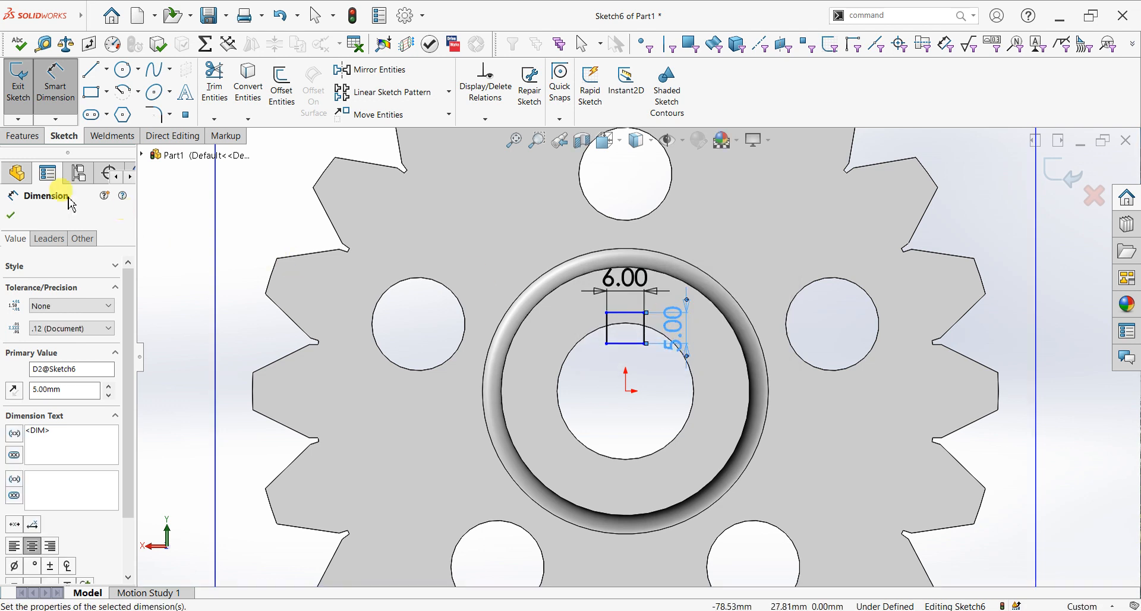
{"action": "left_click", "coordinate": [12, 215]}
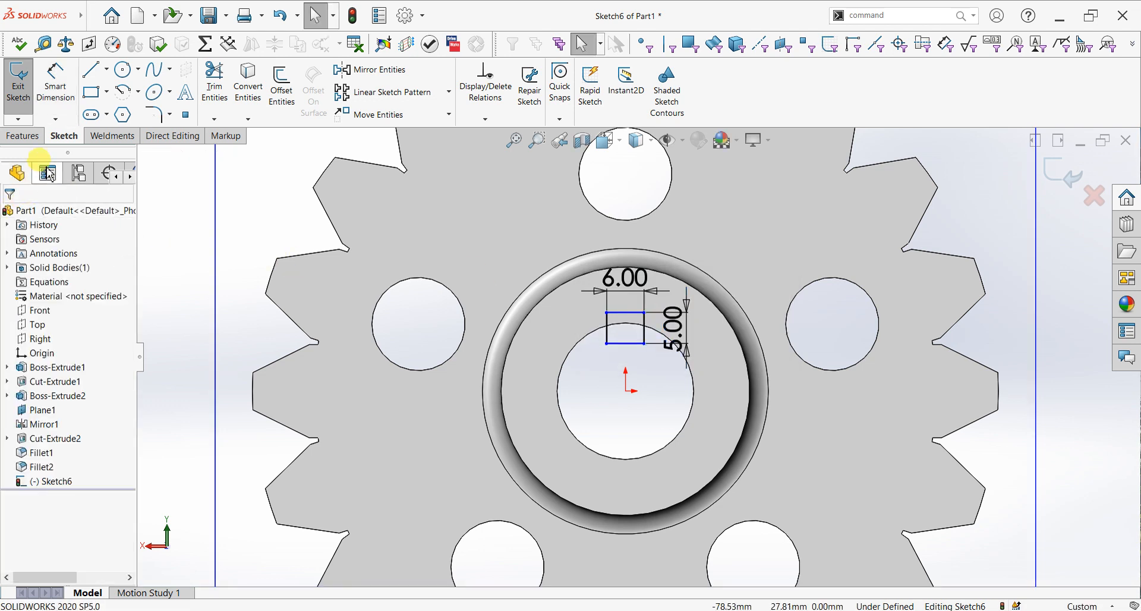
Step: Cut the keyway rectangle Through All along the bore
{"action": "left_click", "coordinate": [36, 136]}
{"action": "left_click", "coordinate": [215, 98]}
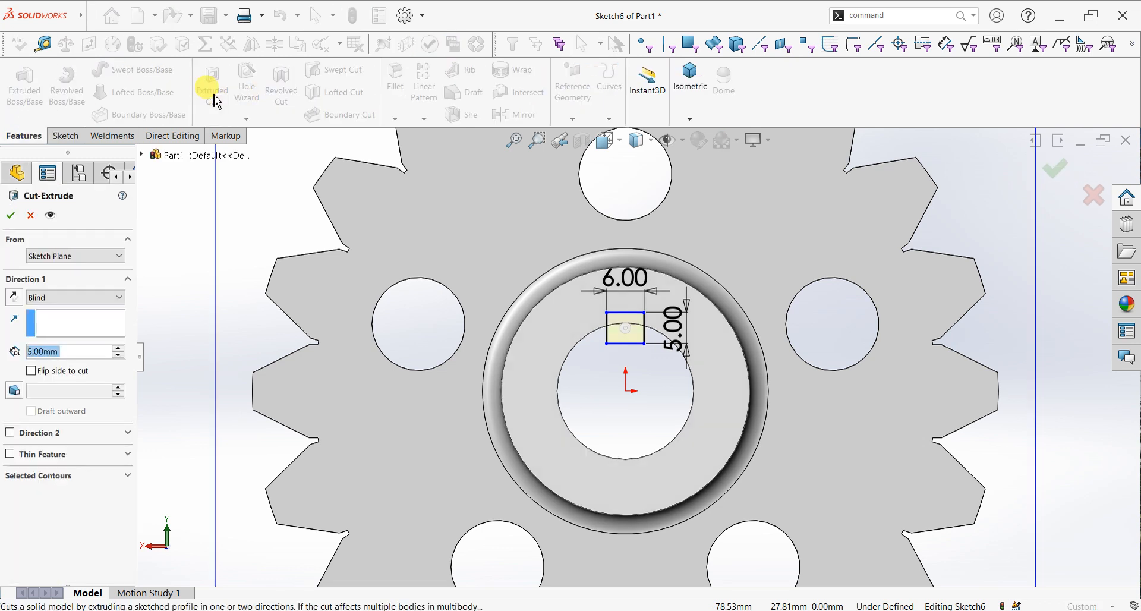
{"action": "left_click", "coordinate": [95, 299]}
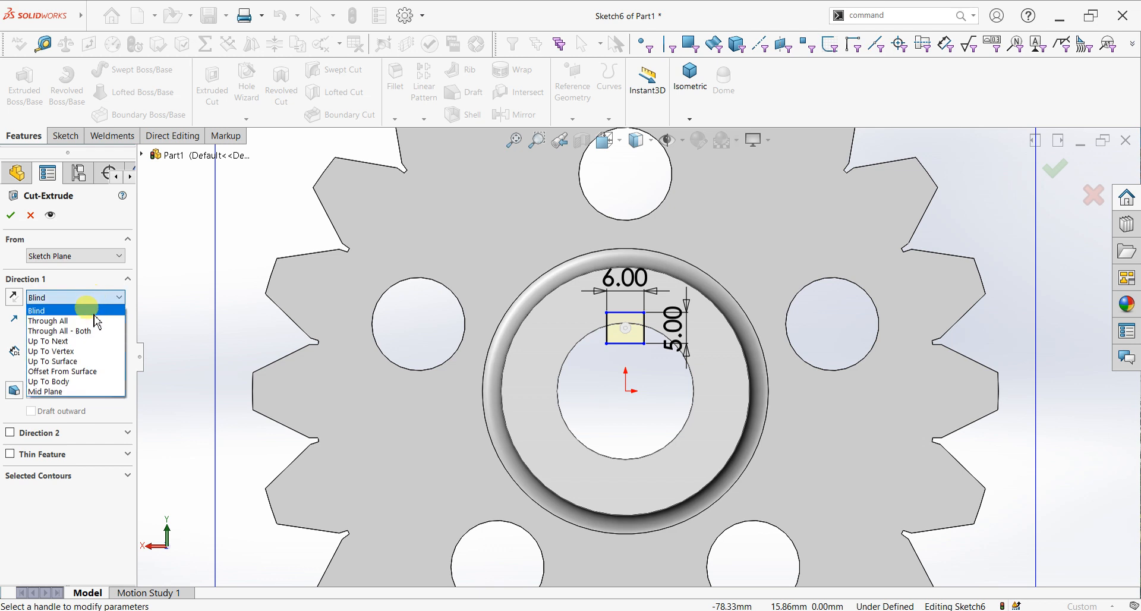
{"action": "left_click", "coordinate": [93, 326]}
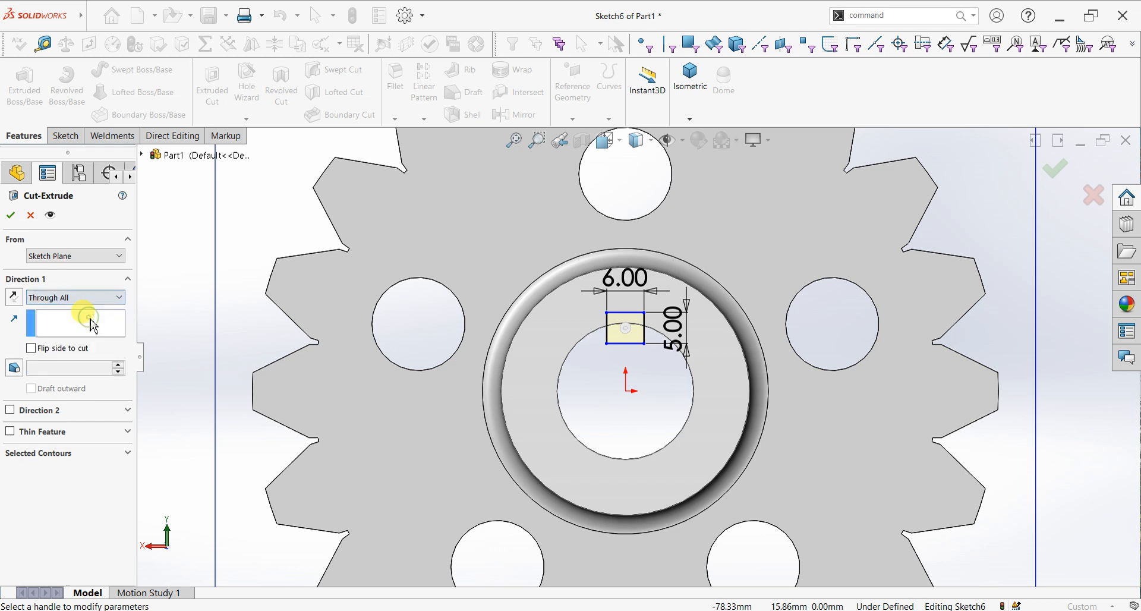
{"action": "left_click", "coordinate": [11, 216]}
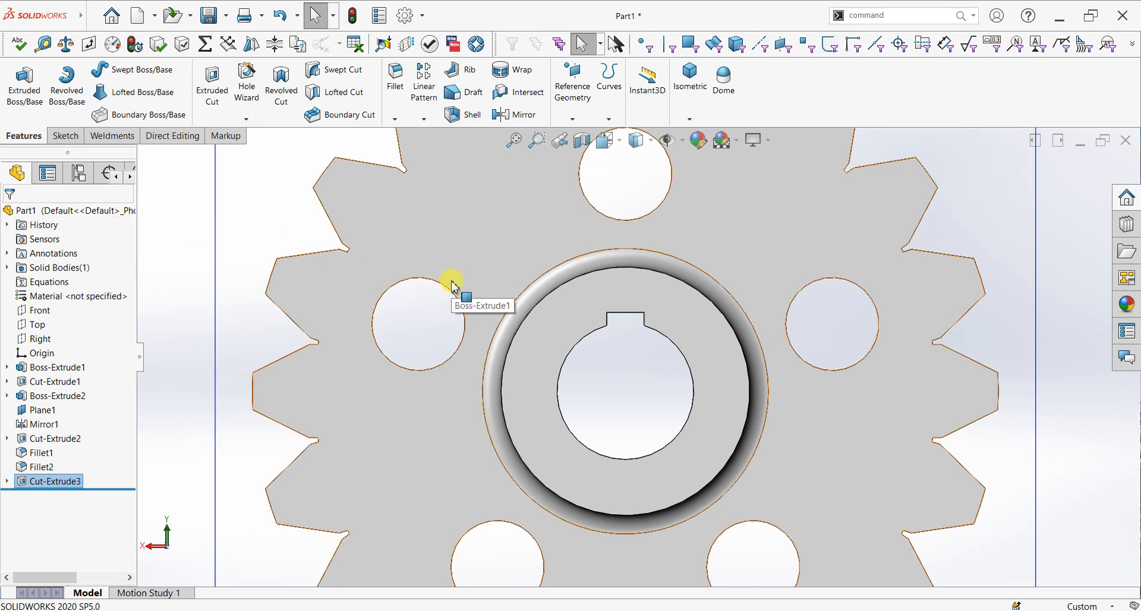
Step: Hide the reference plane Plane1
{"action": "key", "text": "f"}
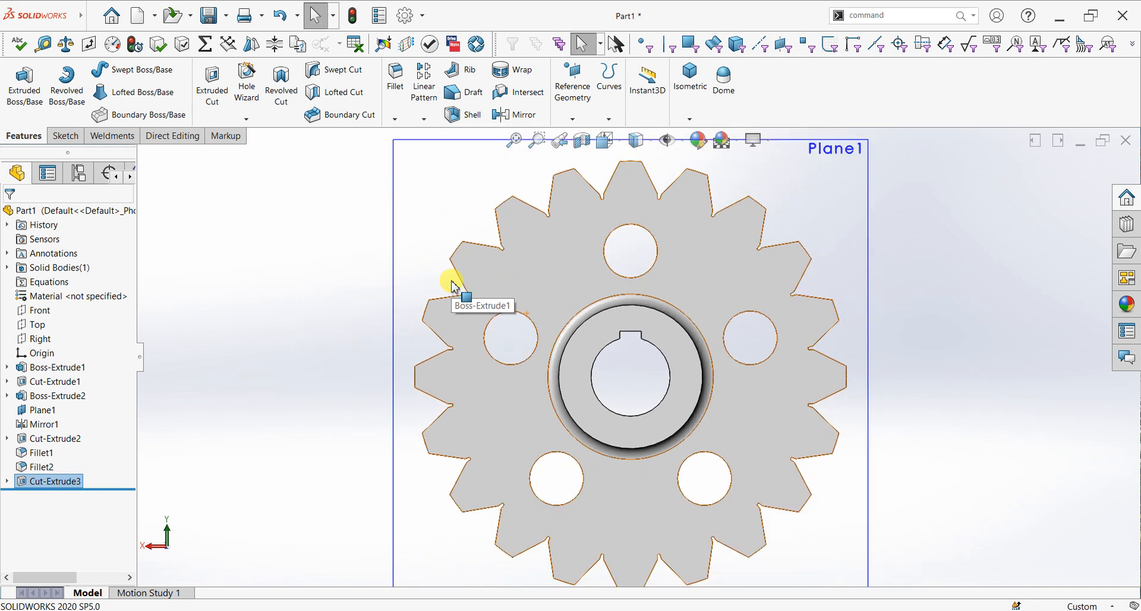
{"action": "left_click", "coordinate": [780, 223]}
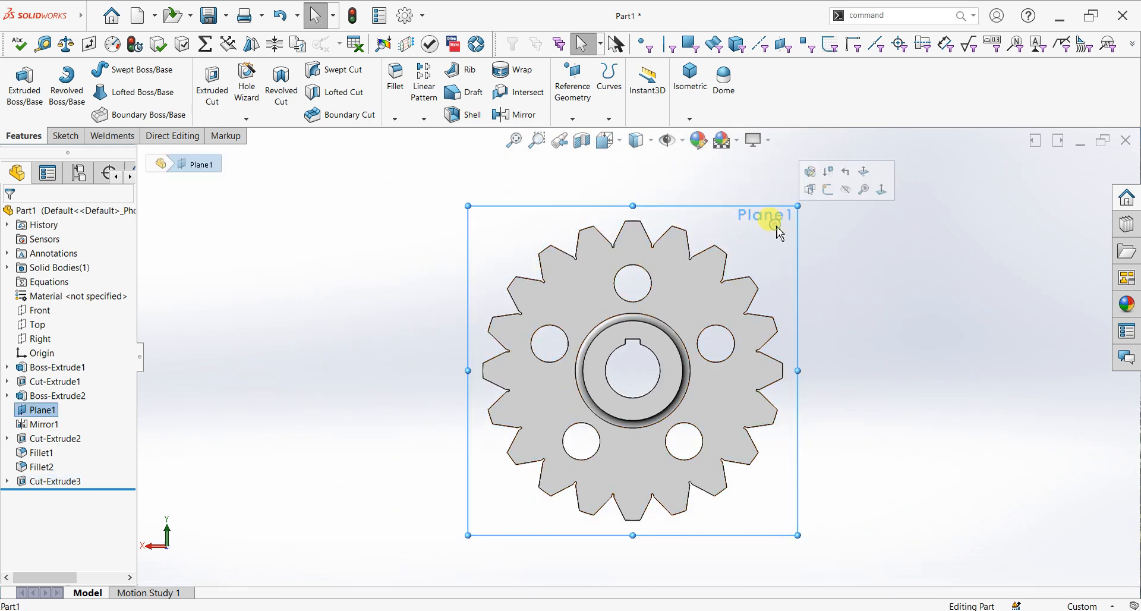
{"action": "left_click", "coordinate": [846, 187]}
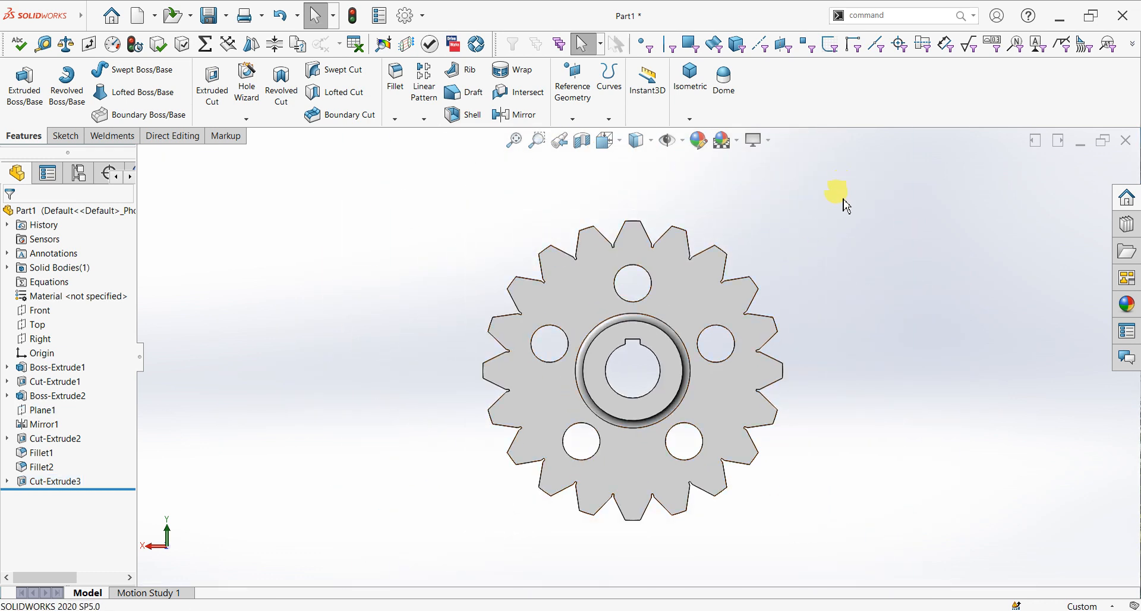
Step: Rotate the gear to an angled view that shows the keyway, boss and tooth flanks
{"action": "right_click", "coordinate": [842, 199]}
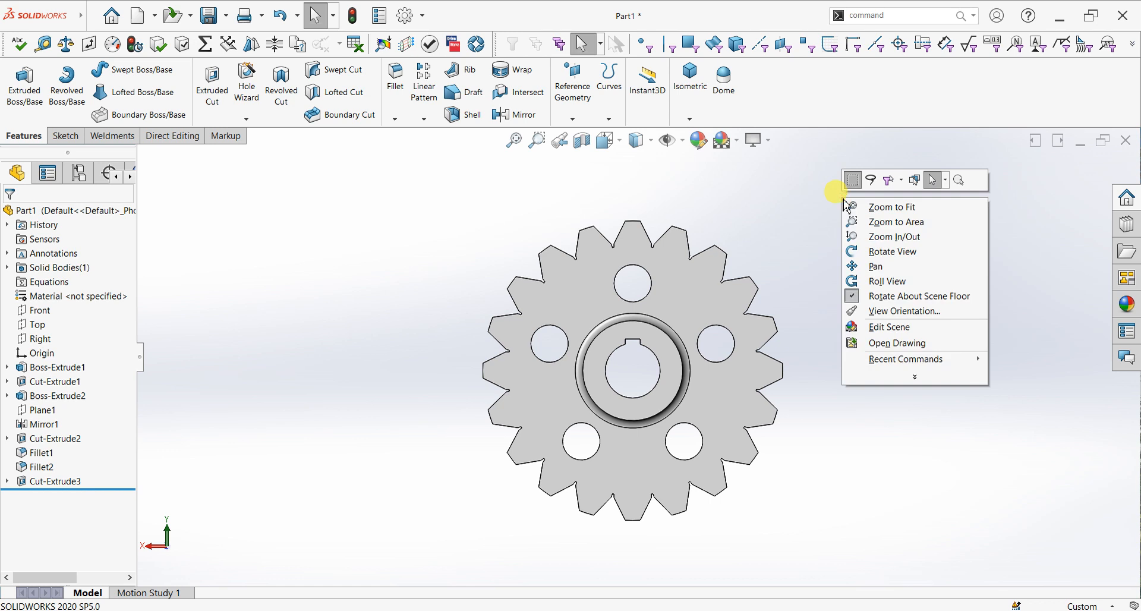
{"action": "left_click", "coordinate": [868, 253]}
{"action": "left_click_drag", "start_coordinate": [495, 376], "coordinate": [661, 442]}
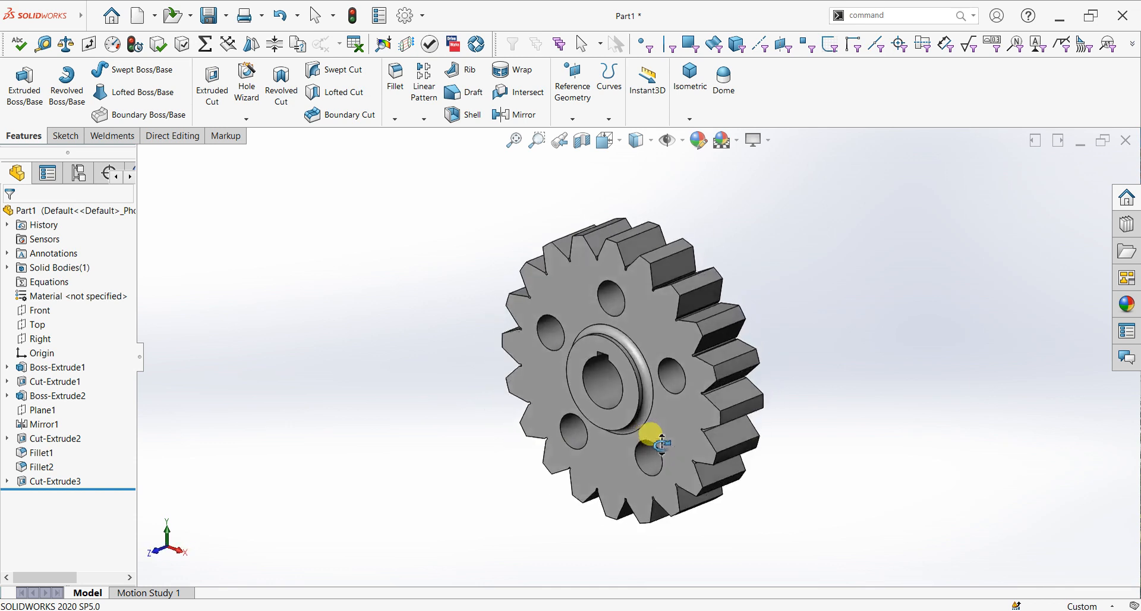
{"action": "key", "text": "Escape"}
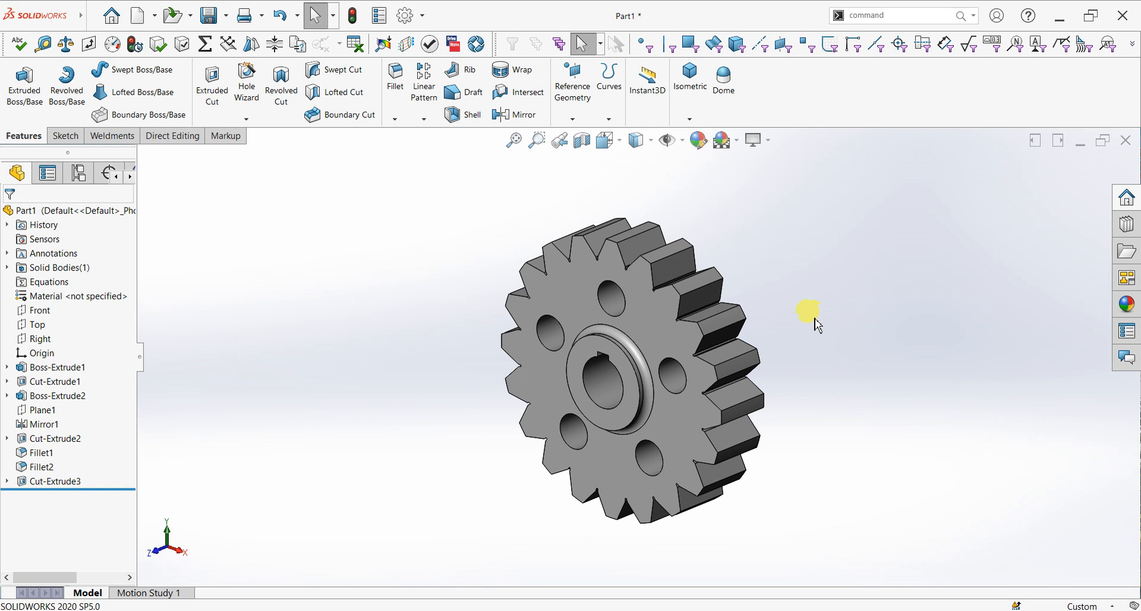
Step: Start a sketch on the Right plane and draw a horizontal centerline about 29 mm long from the origin past the mirrored boss
{"action": "left_click", "coordinate": [46, 341]}
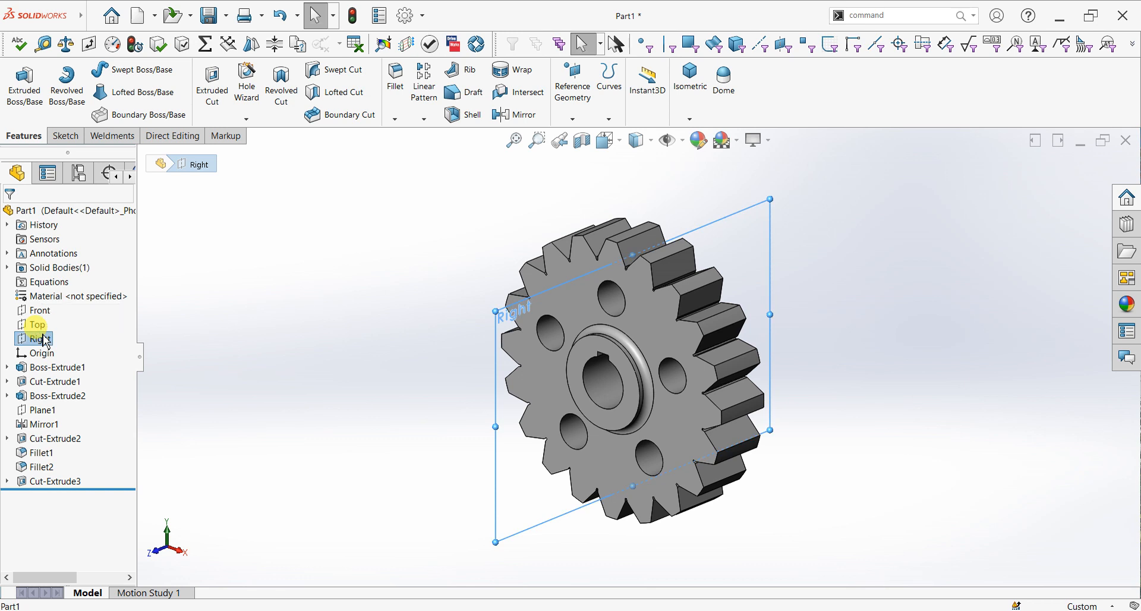
{"action": "key", "text": "ctrl+8"}
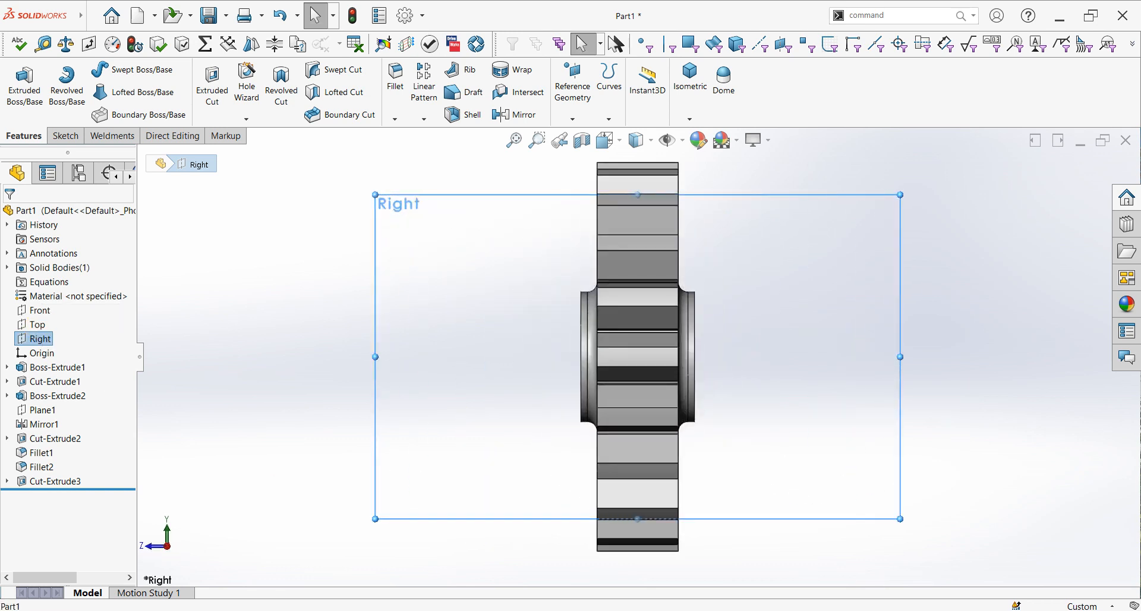
{"action": "left_click", "coordinate": [62, 140]}
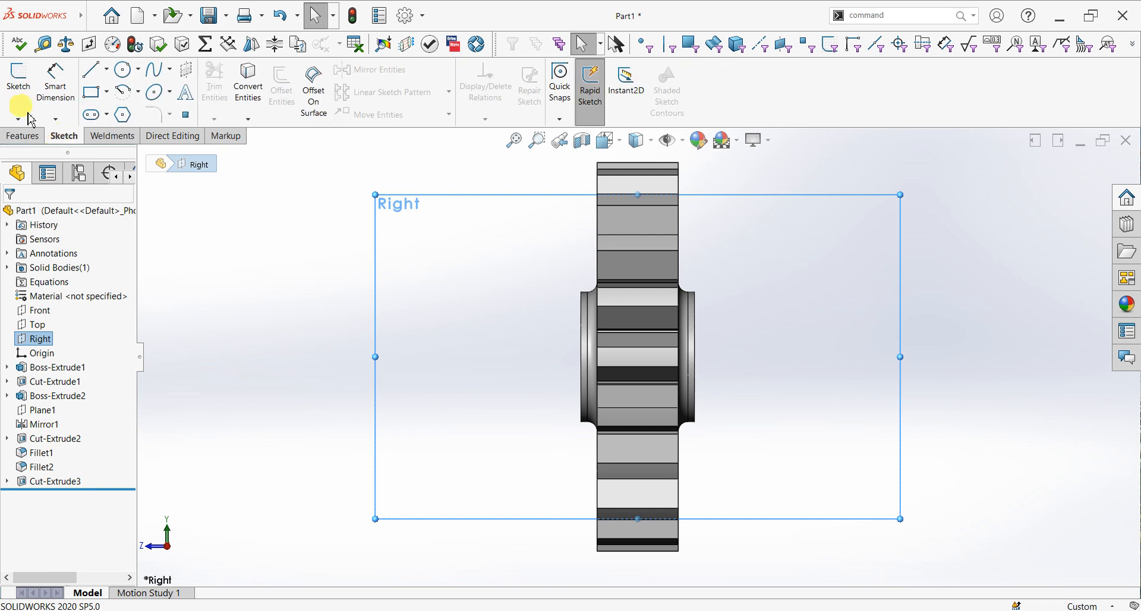
{"action": "left_click", "coordinate": [18, 80]}
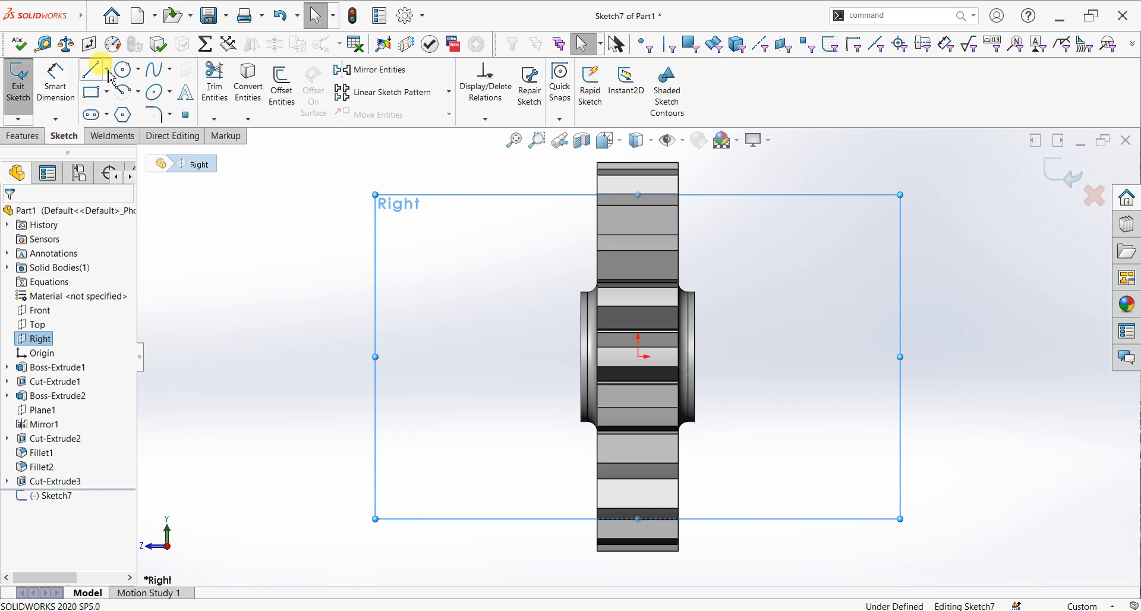
{"action": "left_click", "coordinate": [104, 95]}
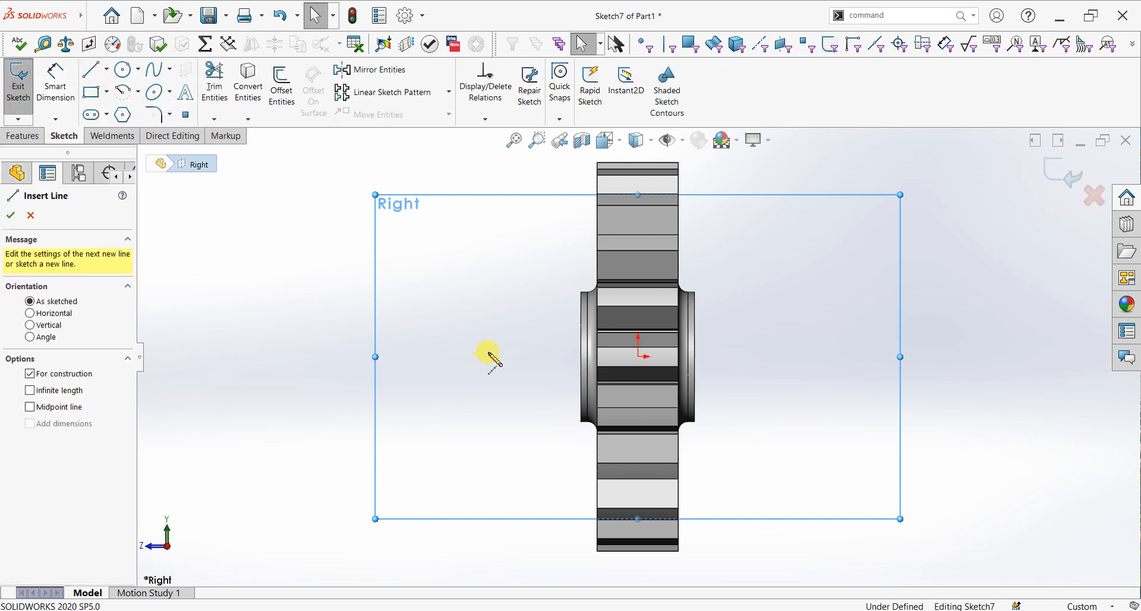
{"action": "left_click", "coordinate": [638, 357]}
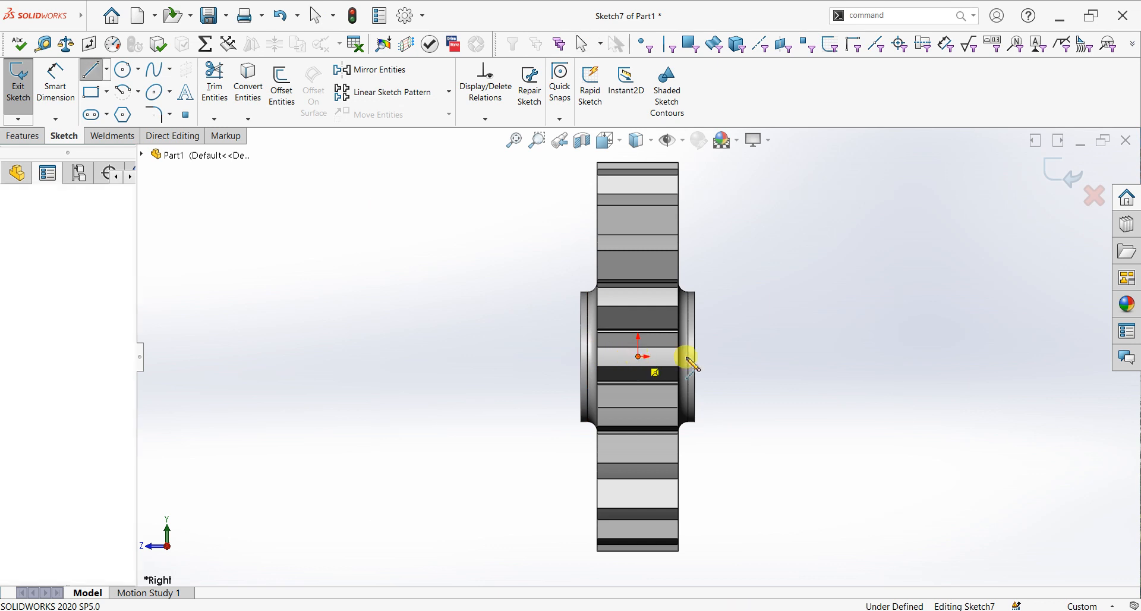
{"action": "left_click", "coordinate": [734, 357]}
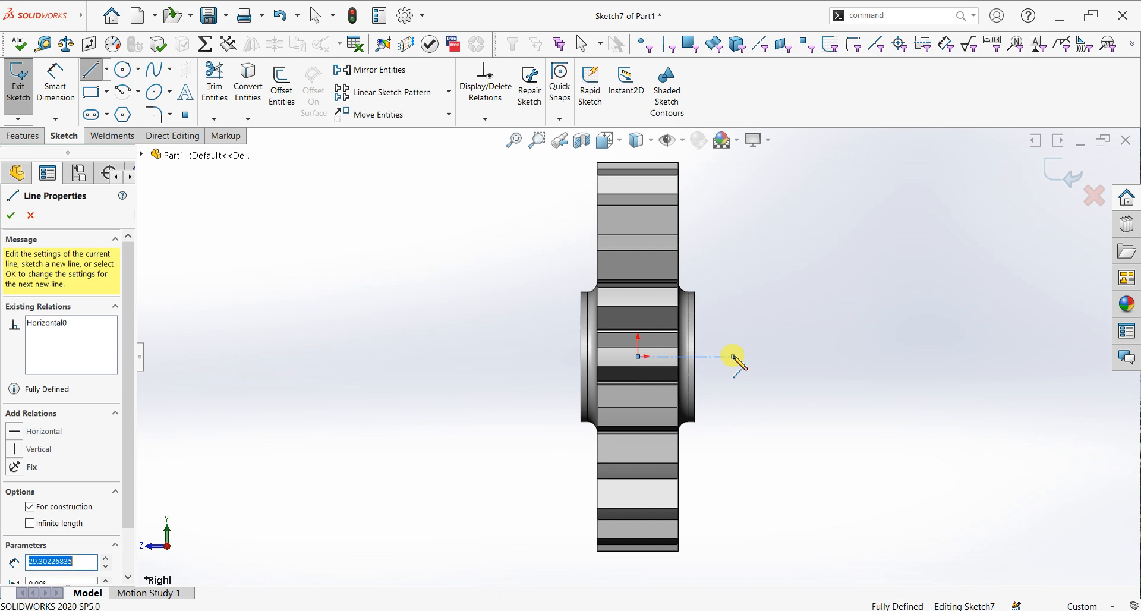
{"action": "right_click", "coordinate": [739, 295]}
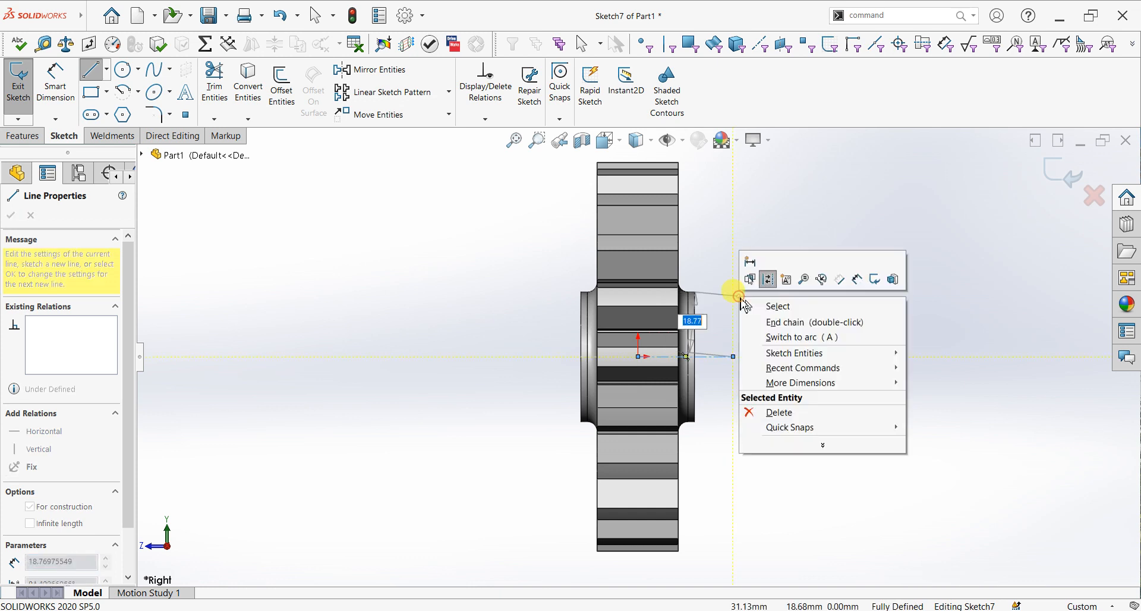
{"action": "left_click", "coordinate": [767, 311]}
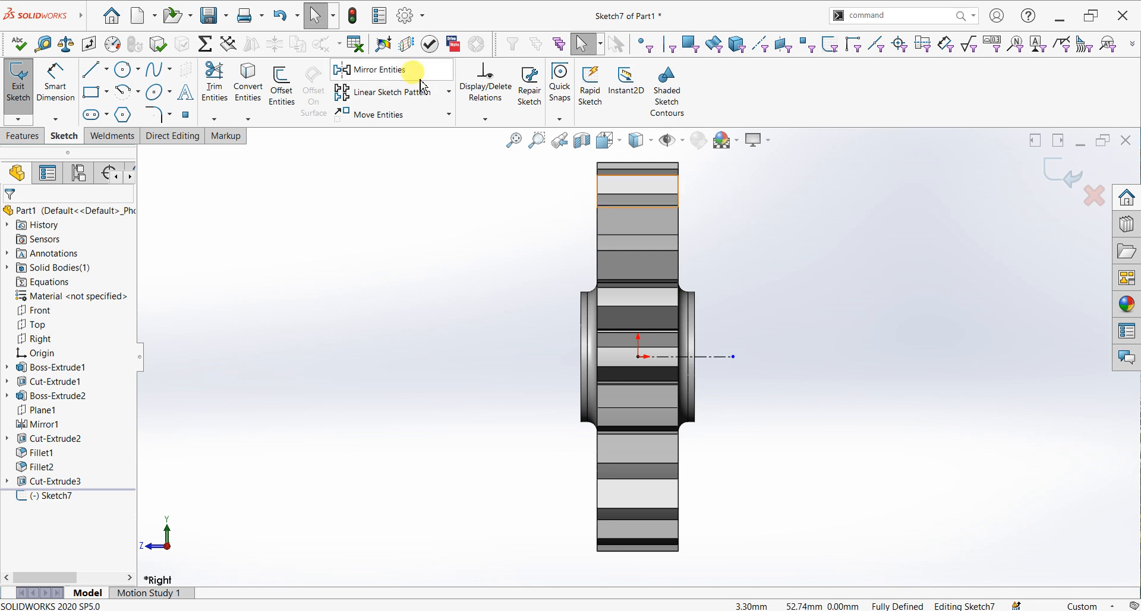
Step: Draw a vertical construction centerline about 27 mm long upward from the origin
{"action": "left_click", "coordinate": [111, 71]}
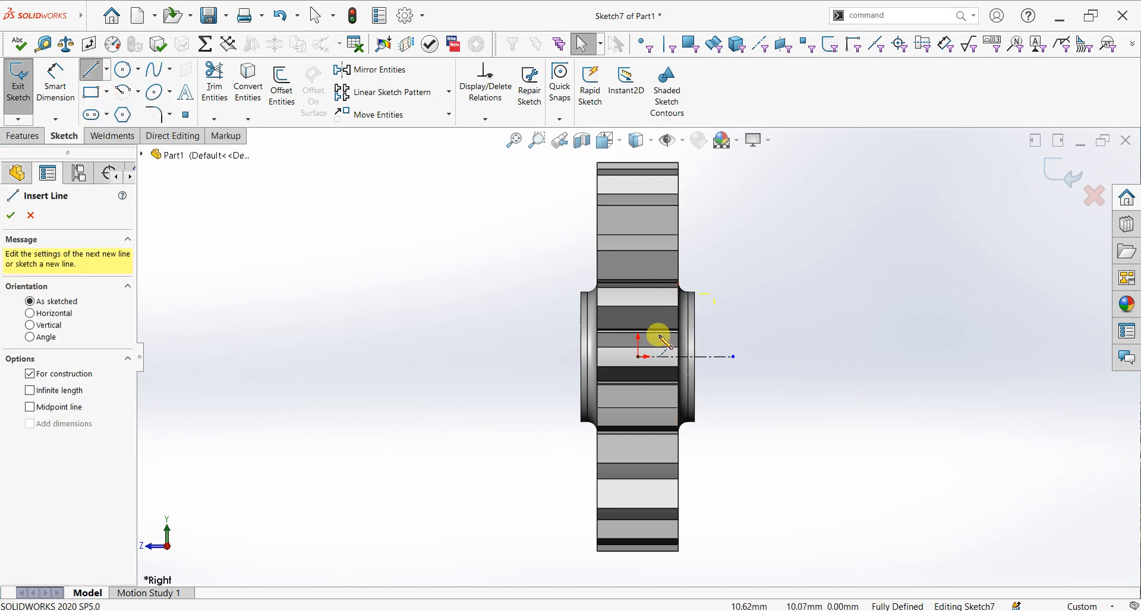
{"action": "left_click", "coordinate": [638, 356]}
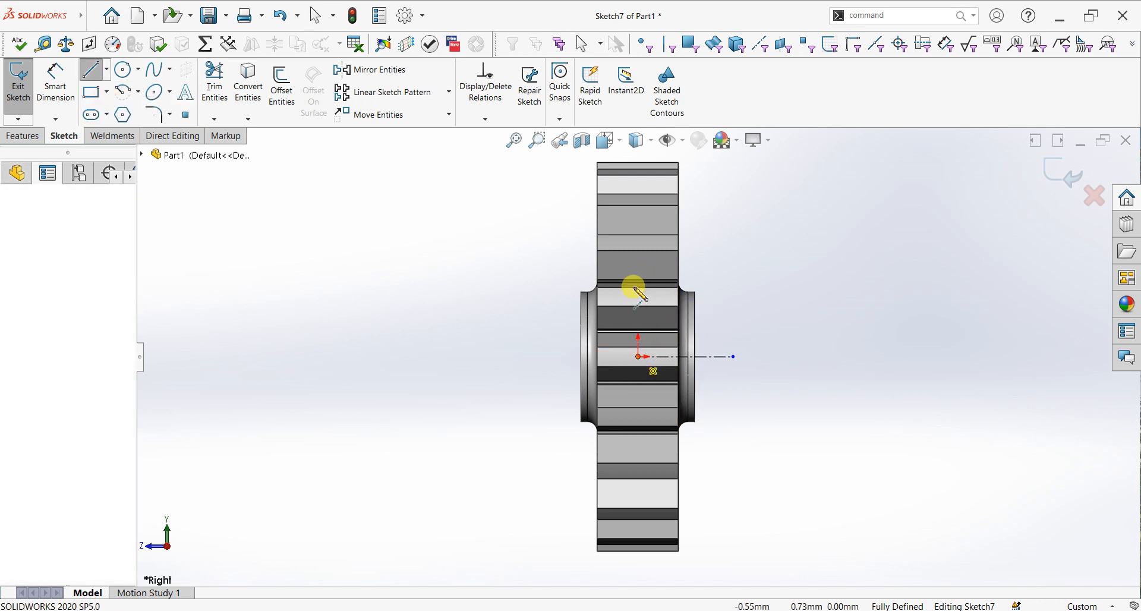
{"action": "left_click", "coordinate": [638, 274]}
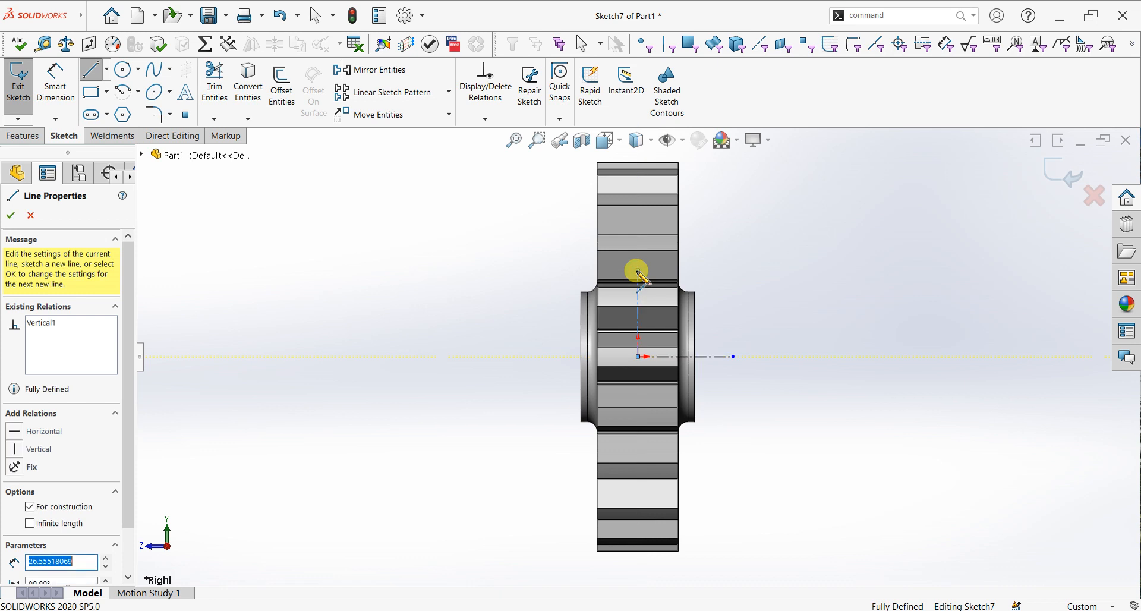
{"action": "right_click", "coordinate": [638, 274]}
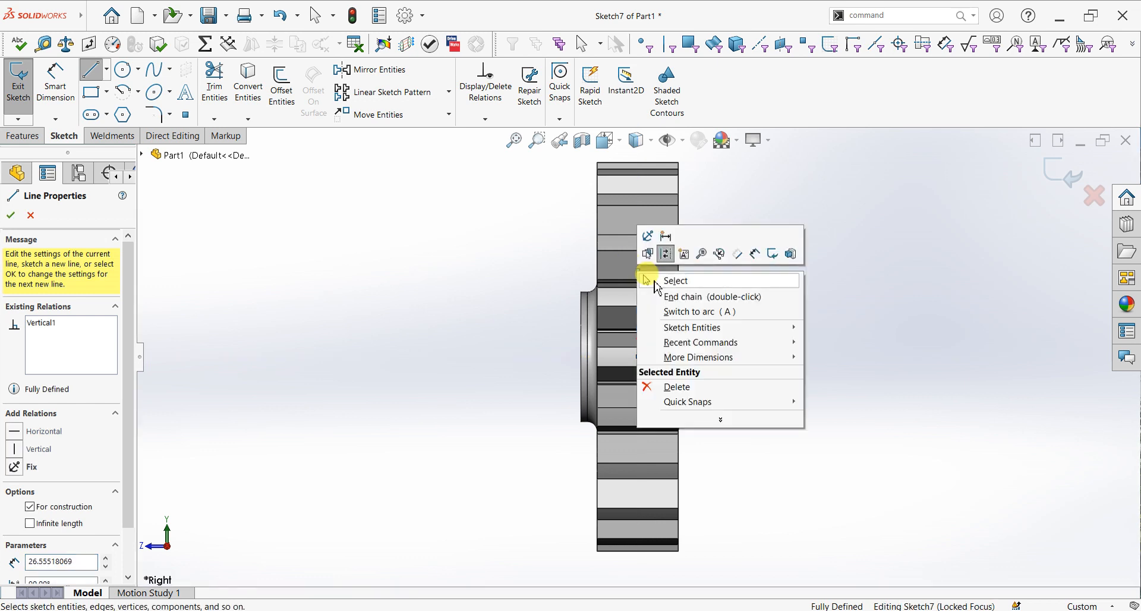
{"action": "left_click", "coordinate": [646, 279]}
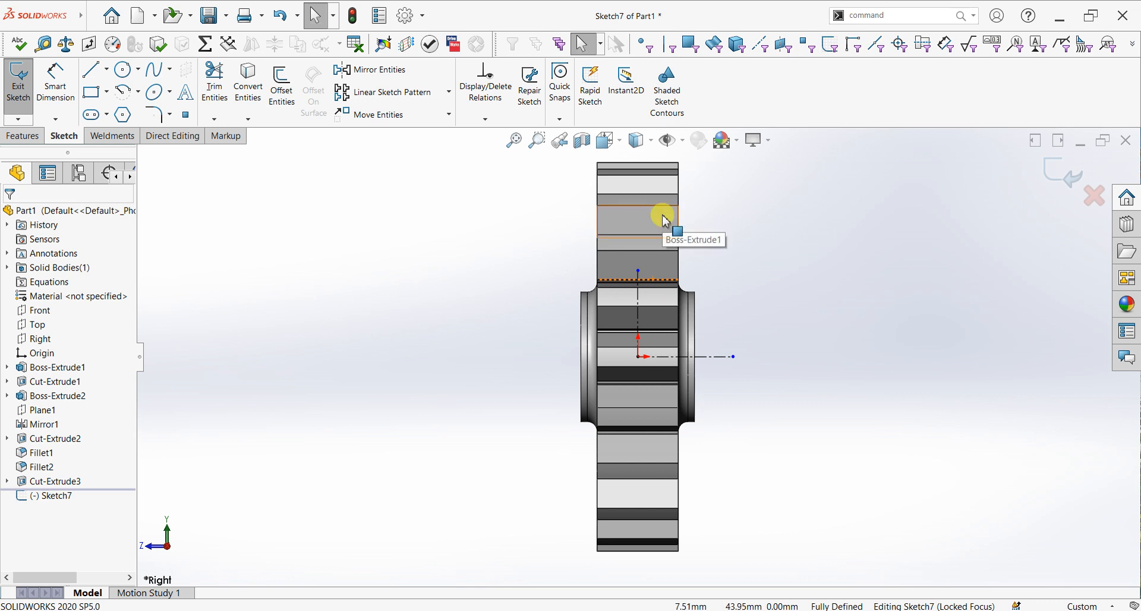
Step: Sketch a closed profile over the gear's upper rim edge: a vertical line about 30 mm, a horizontal line about 14 mm and an arc of about 39 mm radius
{"action": "left_click", "coordinate": [101, 71]}
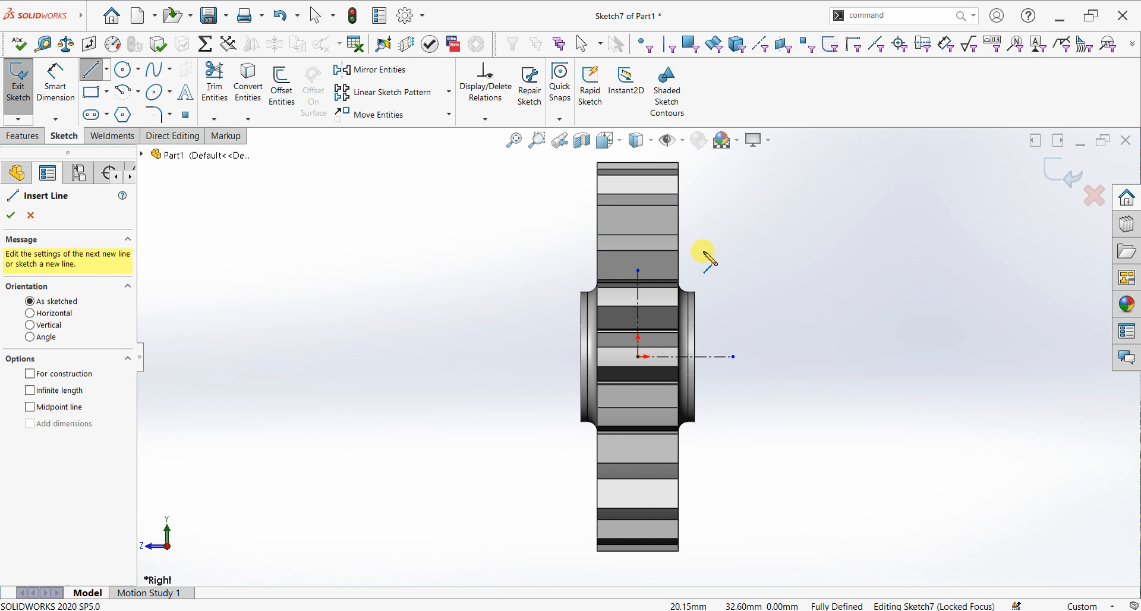
{"action": "left_click", "coordinate": [703, 251]}
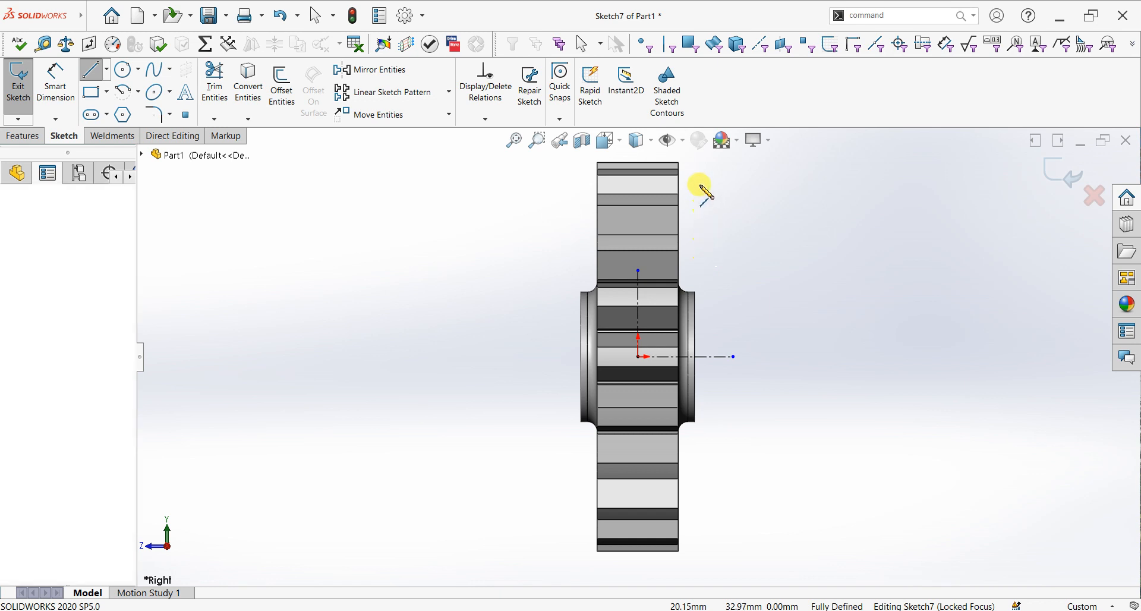
{"action": "left_click", "coordinate": [703, 154]}
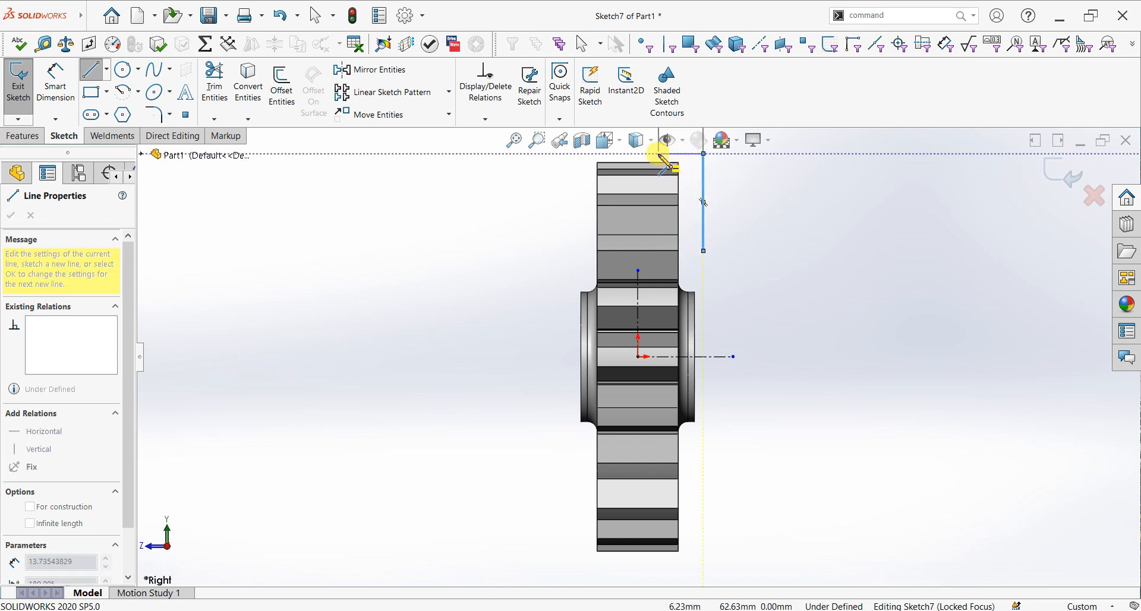
{"action": "left_click", "coordinate": [658, 154]}
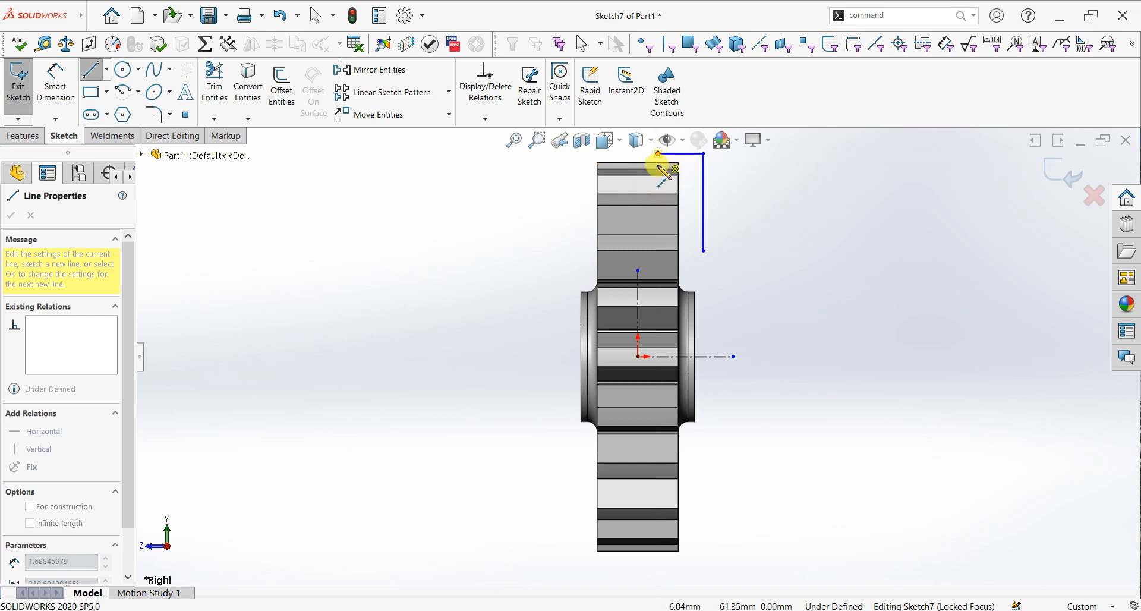
{"action": "left_click", "coordinate": [703, 252]}
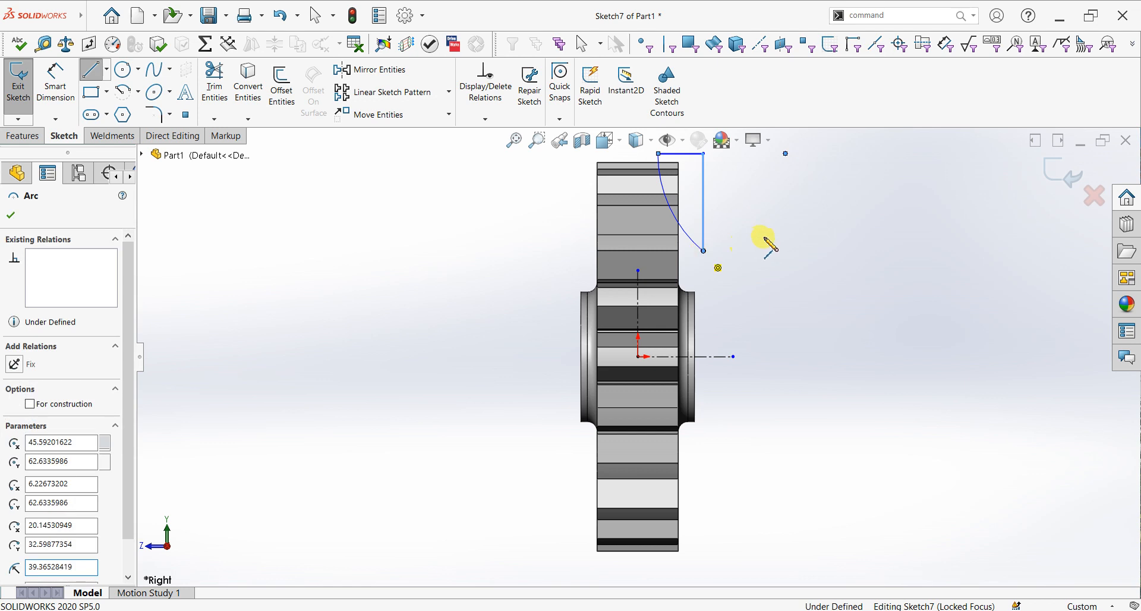
{"action": "key", "text": "Escape"}
{"action": "key", "text": "Escape"}
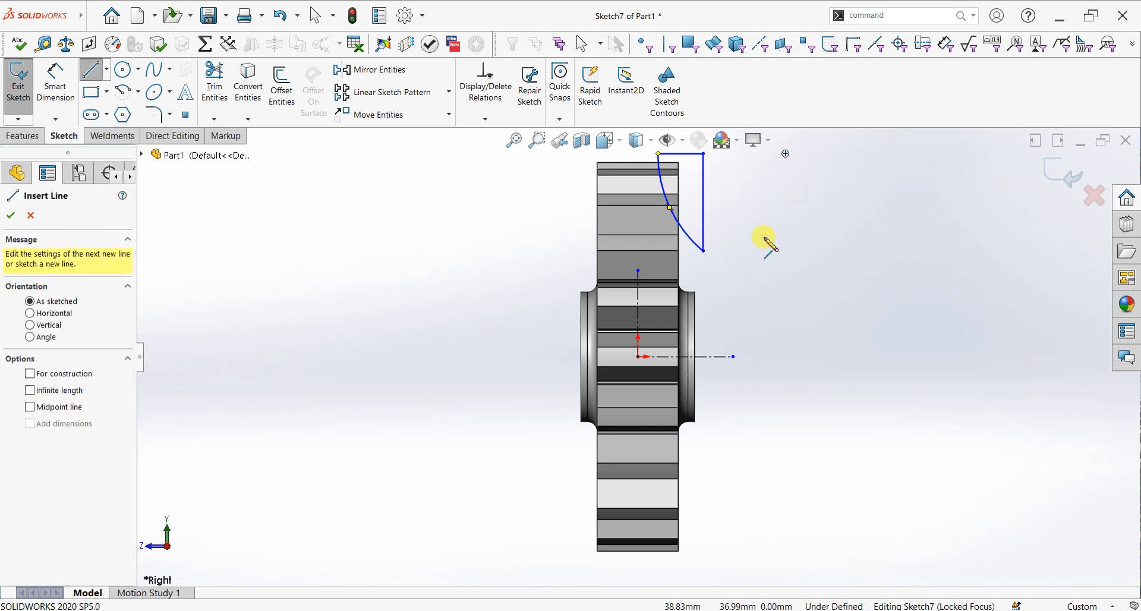
{"action": "right_click", "coordinate": [767, 248]}
{"action": "left_click", "coordinate": [773, 219]}
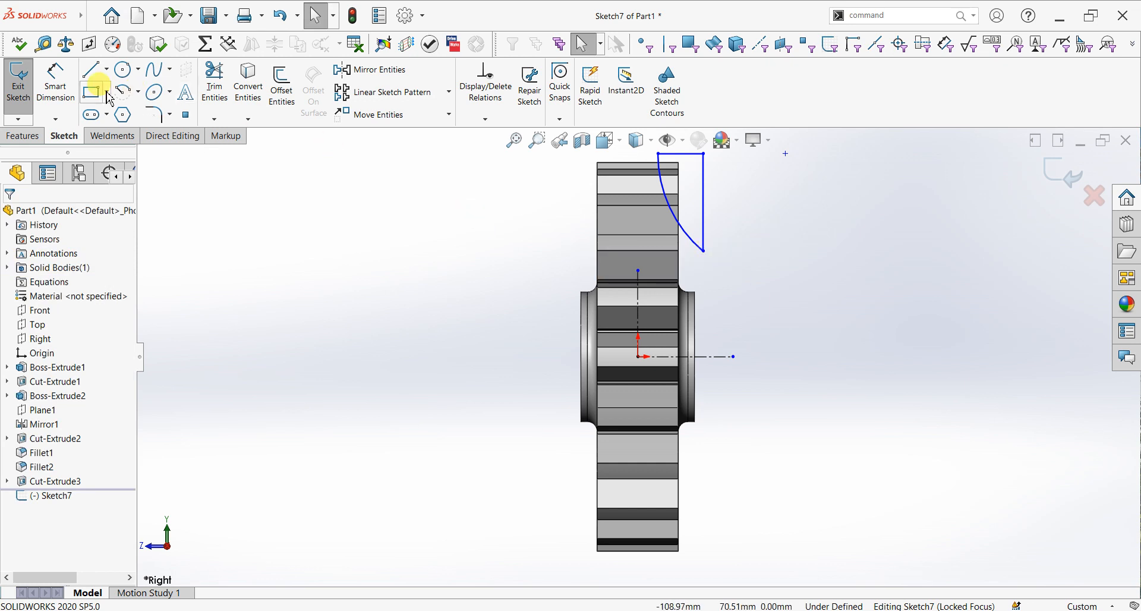
Step: Dimension the profile's lower corner at 30 mm from the horizontal centerline
{"action": "left_click", "coordinate": [52, 91]}
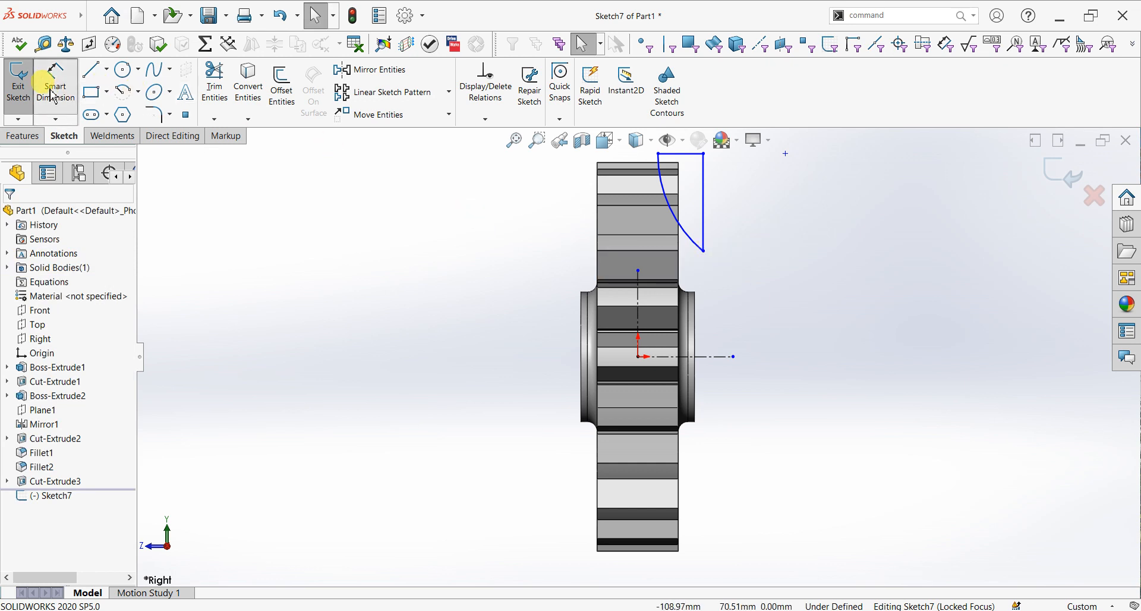
{"action": "left_click", "coordinate": [705, 253]}
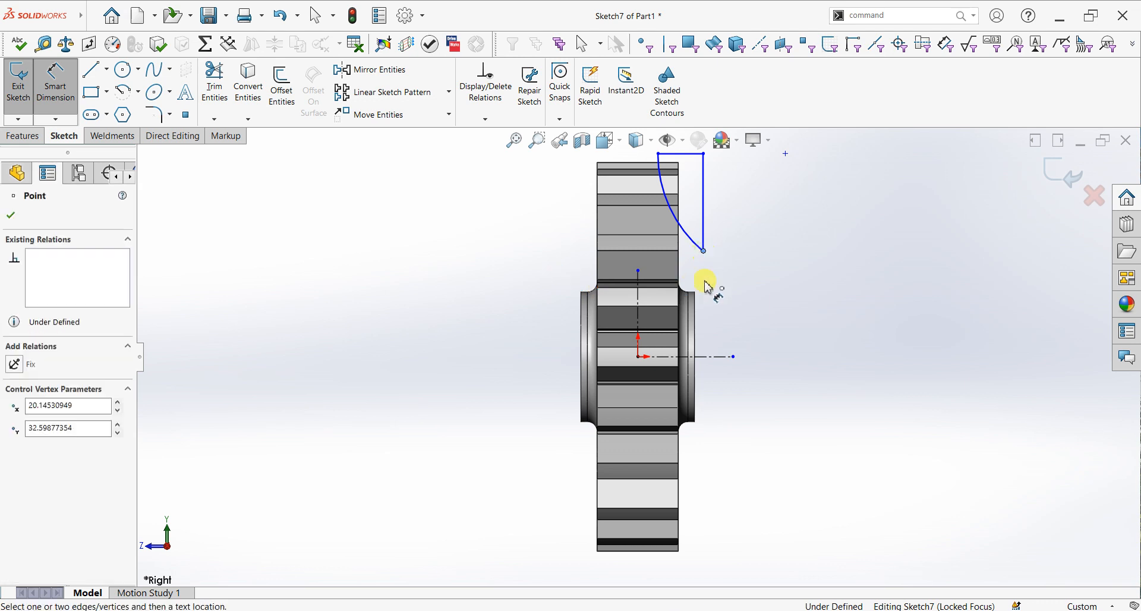
{"action": "left_click", "coordinate": [721, 358]}
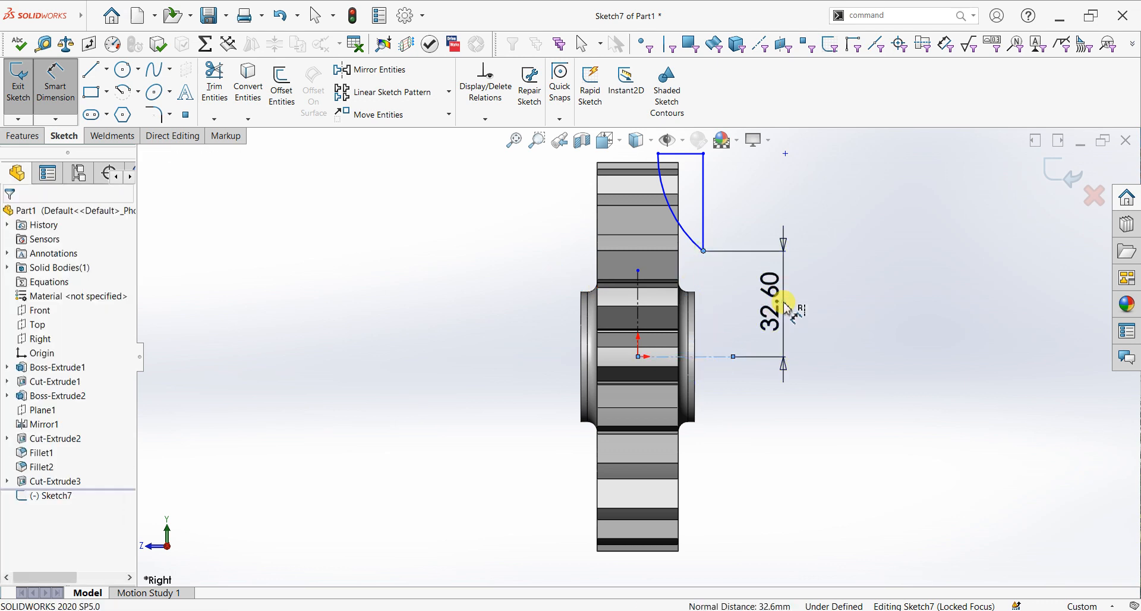
{"action": "left_click", "coordinate": [784, 306]}
{"action": "key", "text": "Return"}
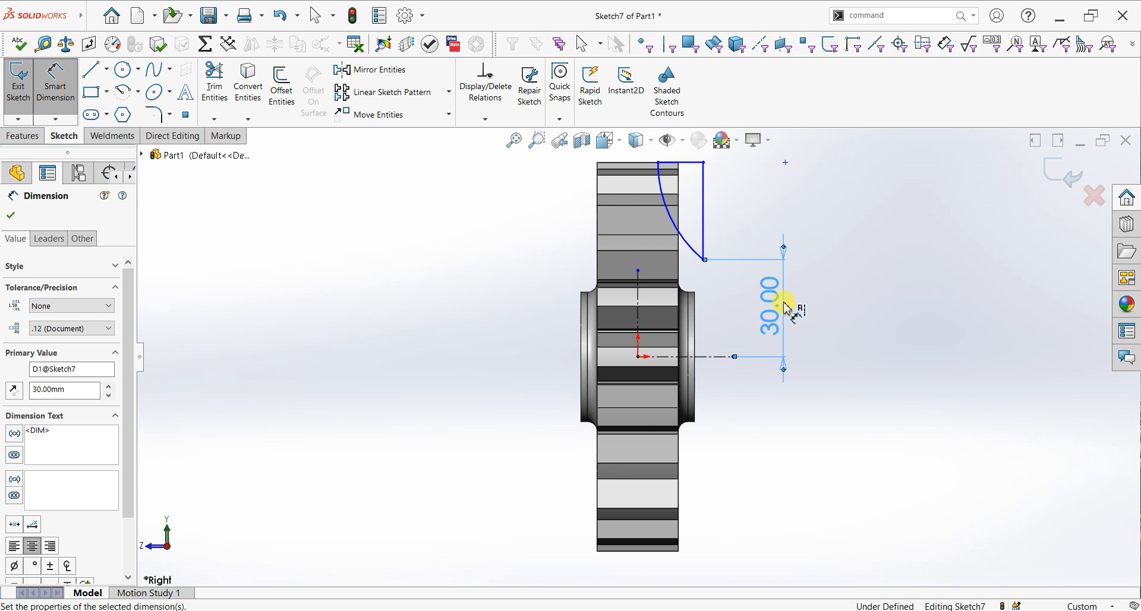
Step: Dimension the arc's upper endpoint at 3 mm from the vertical centerline
{"action": "left_click", "coordinate": [659, 163]}
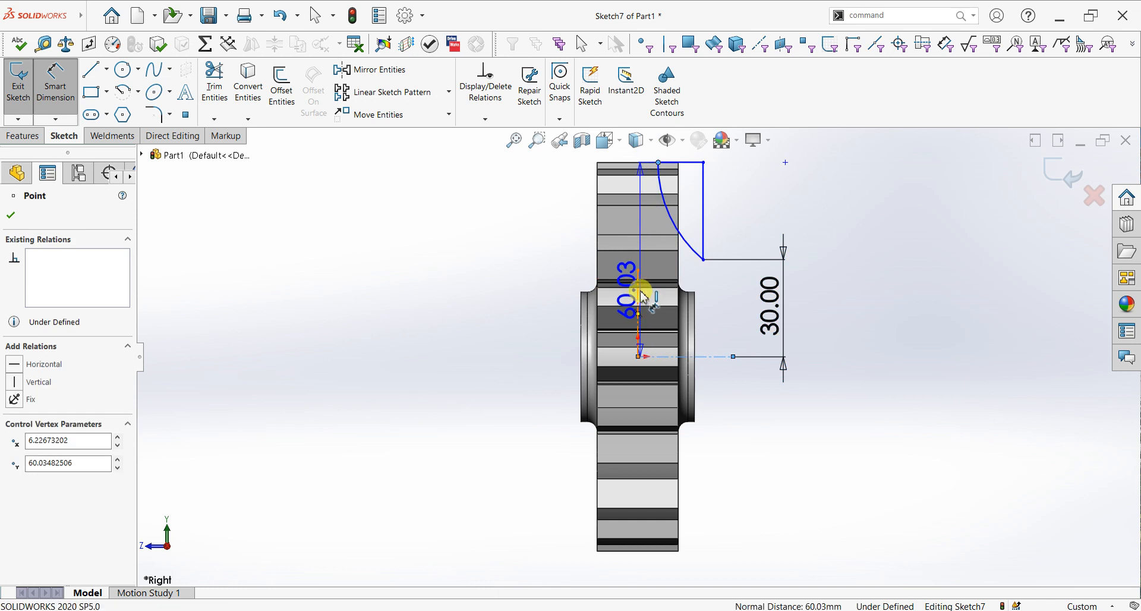
{"action": "left_click", "coordinate": [639, 294]}
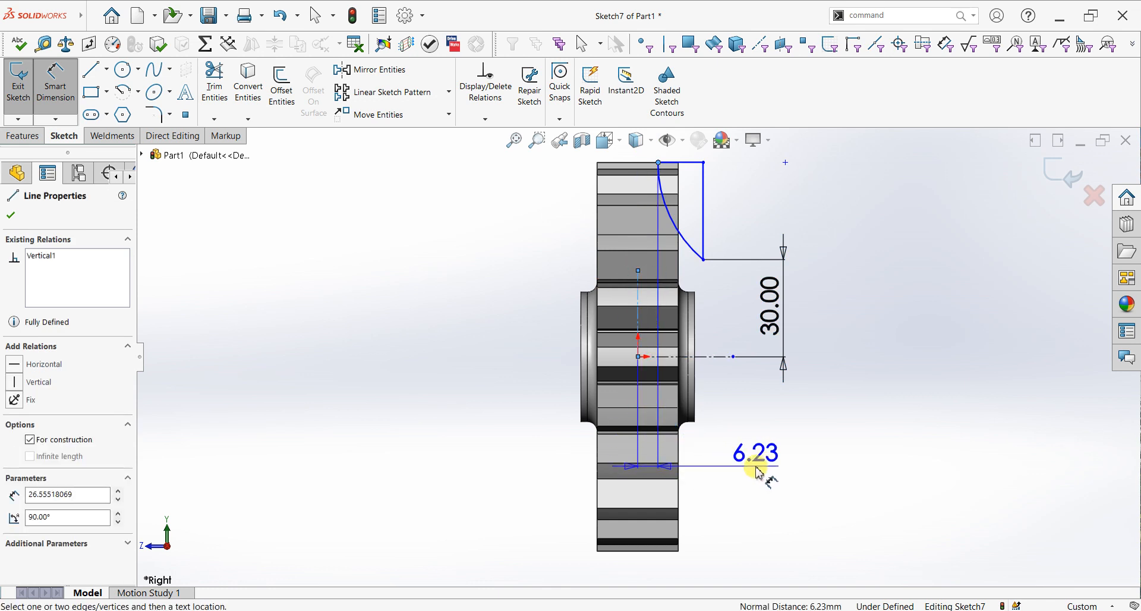
{"action": "left_click", "coordinate": [758, 472]}
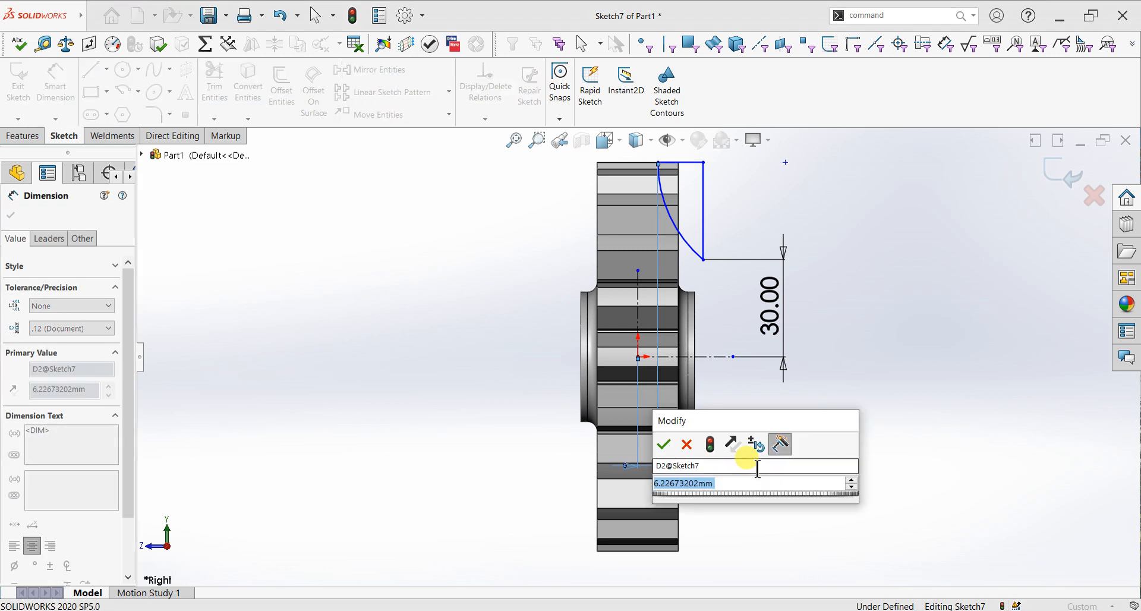
{"action": "type", "text": "3"}
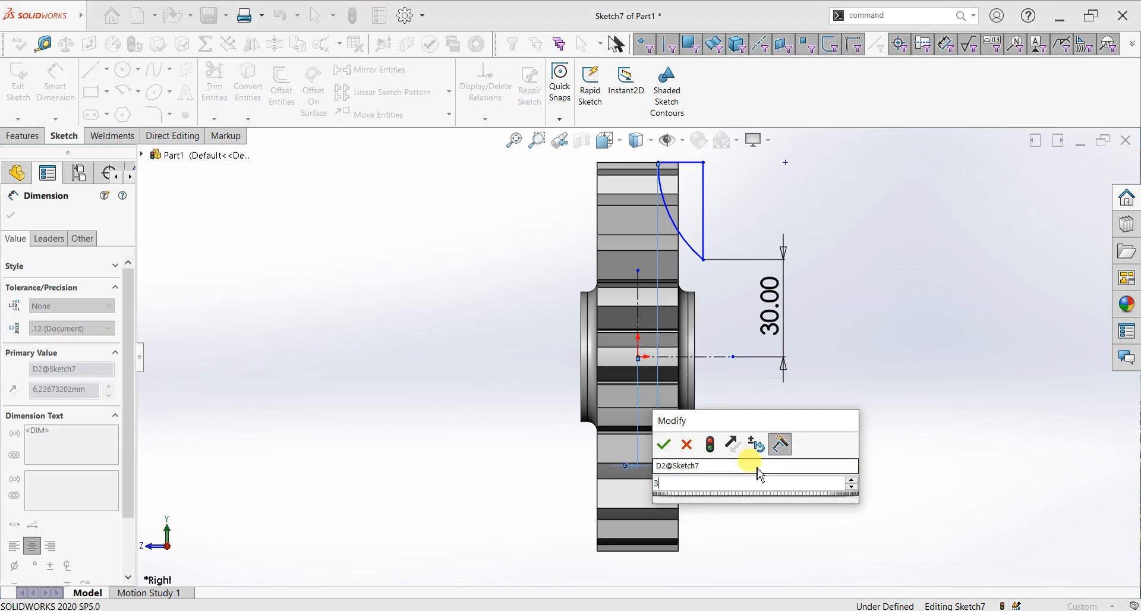
{"action": "key", "text": "Return"}
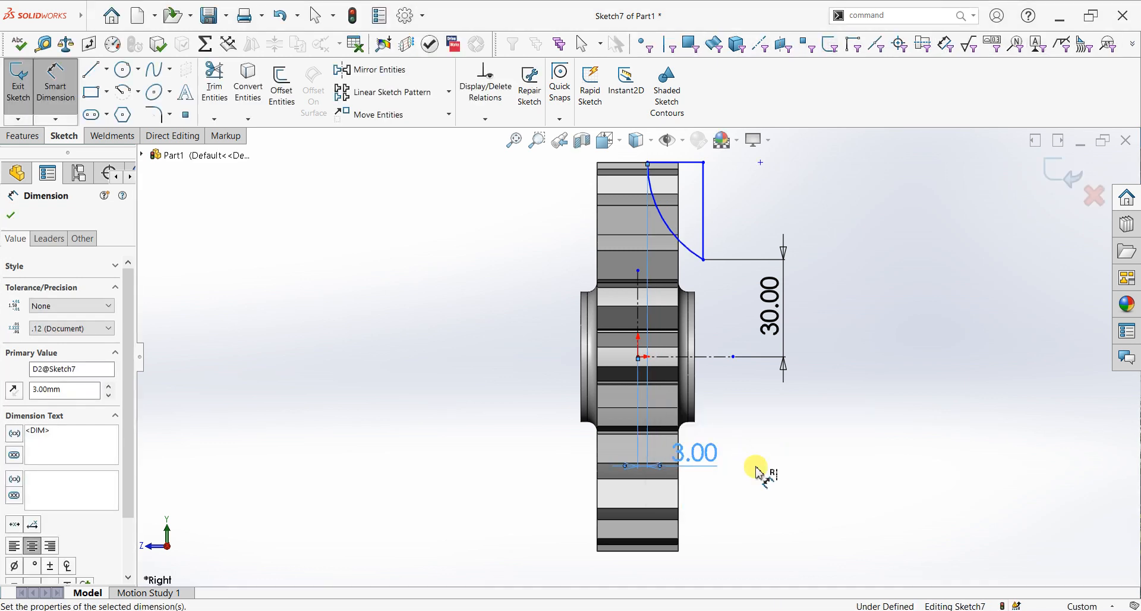
Step: Try 12 mm and 10 mm for the distance between the arc's upper endpoint and the vertical centerline
{"action": "double_click", "coordinate": [696, 456]}
{"action": "type", "text": "12"}
{"action": "key", "text": "Return"}
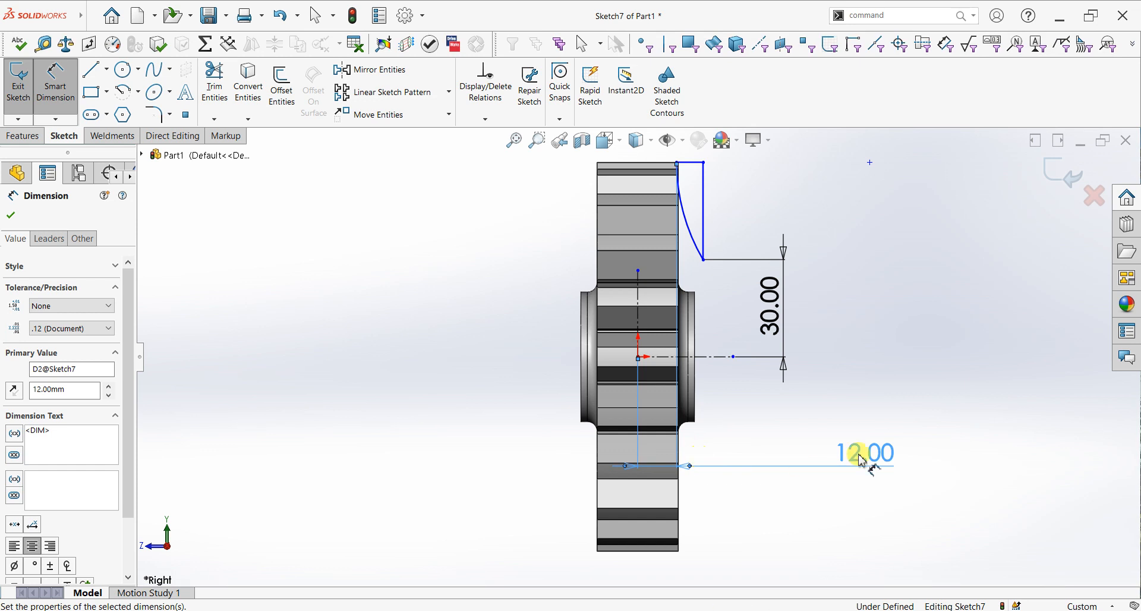
{"action": "double_click", "coordinate": [867, 455]}
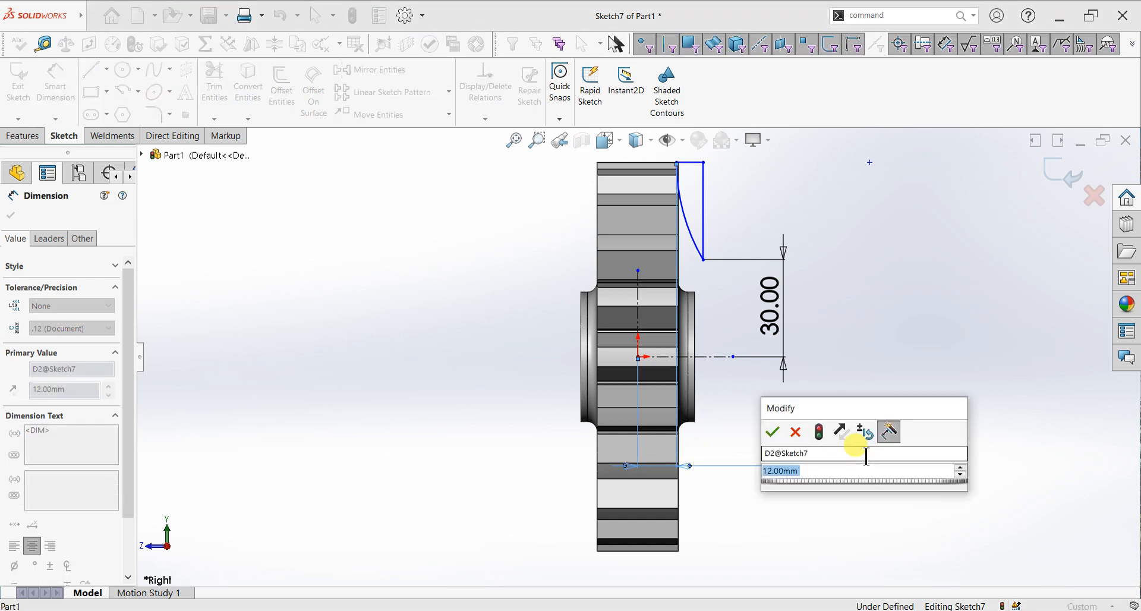
{"action": "type", "text": "10"}
{"action": "key", "text": "Return"}
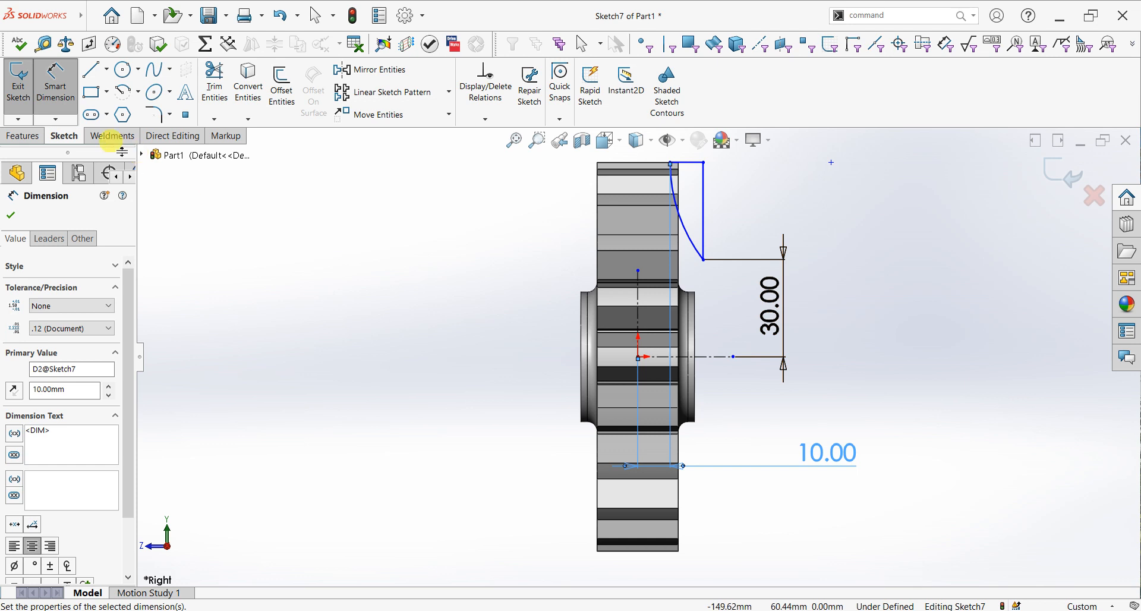
{"action": "left_click", "coordinate": [10, 215]}
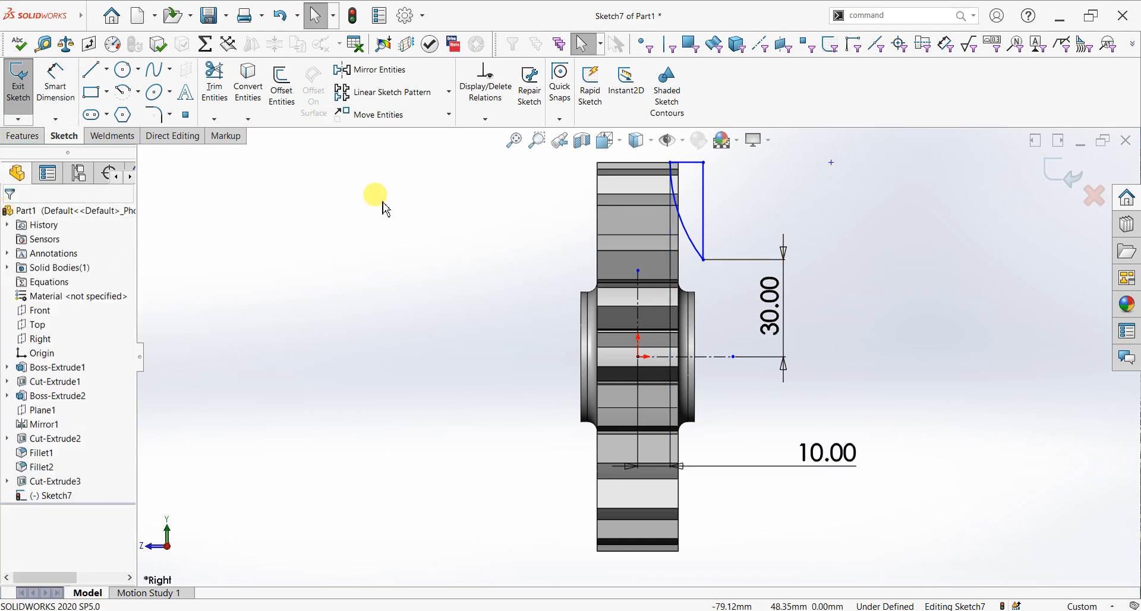
Step: Mirror the profile's two lines and arc about the vertical centerline with Copy enabled
{"action": "left_click", "coordinate": [390, 76]}
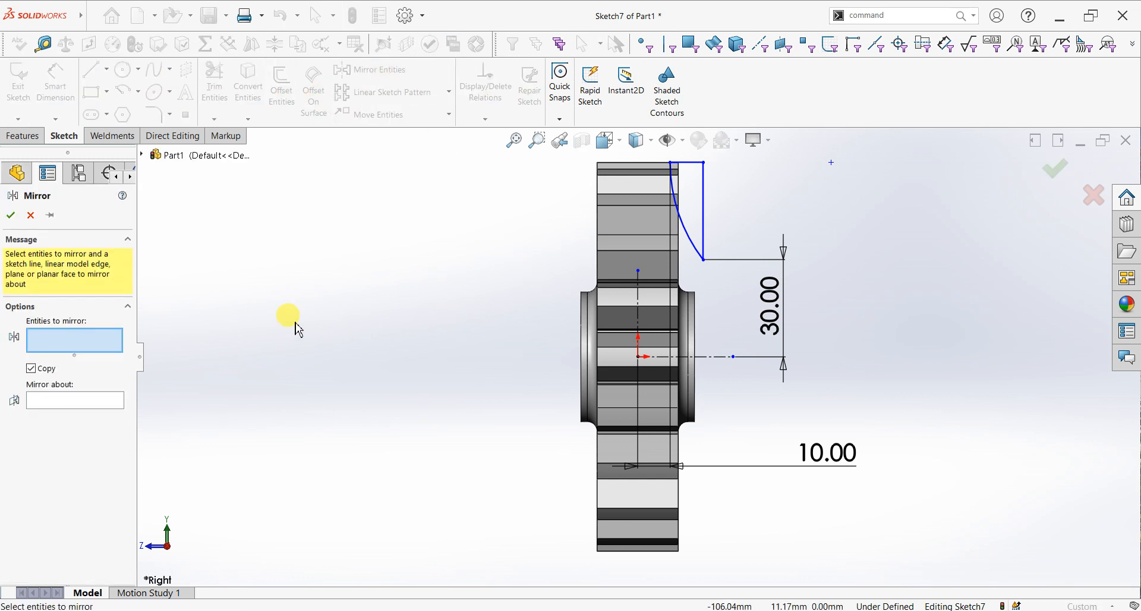
{"action": "left_click", "coordinate": [704, 202]}
{"action": "left_click", "coordinate": [690, 162]}
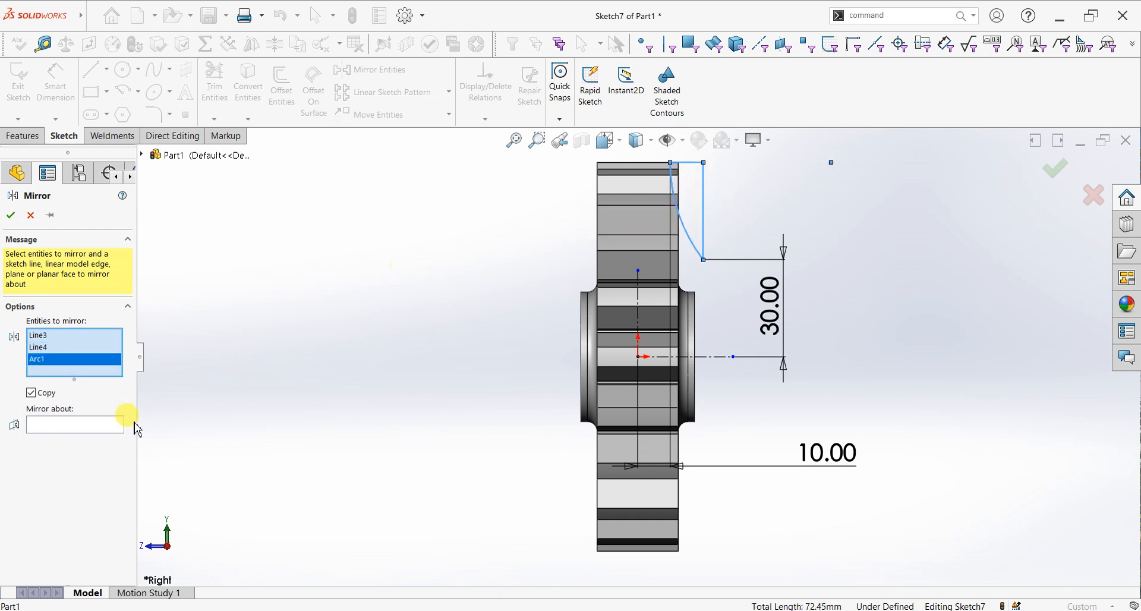
{"action": "left_click", "coordinate": [94, 426]}
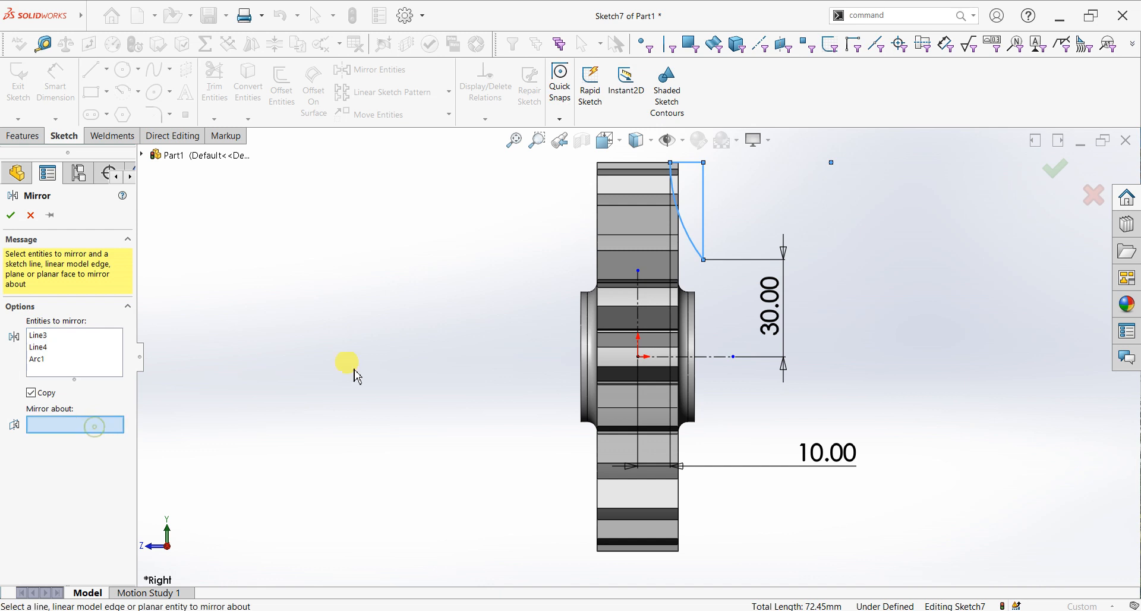
{"action": "left_click", "coordinate": [638, 330]}
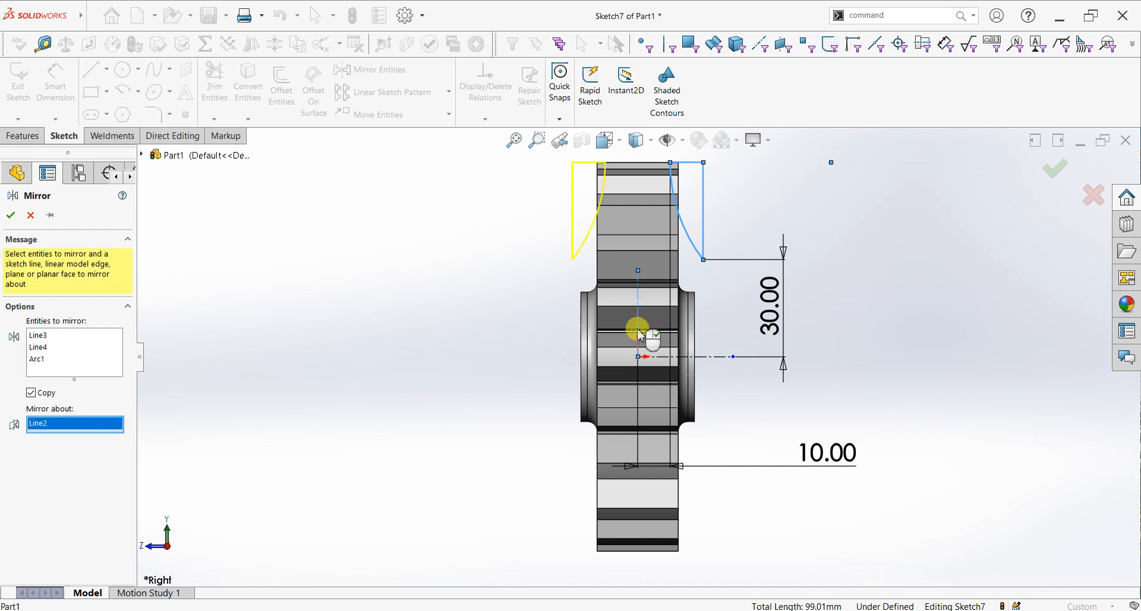
{"action": "left_click", "coordinate": [11, 215]}
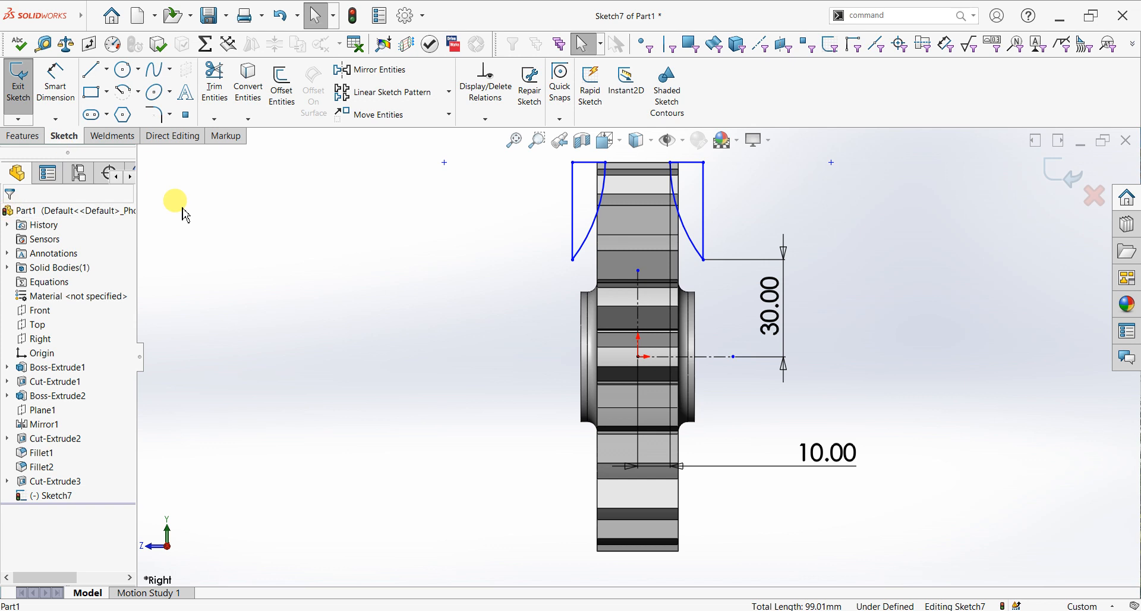
Step: Set the distance between the arc's upper endpoint and the vertical centerline to 8 mm
{"action": "left_click", "coordinate": [829, 464]}
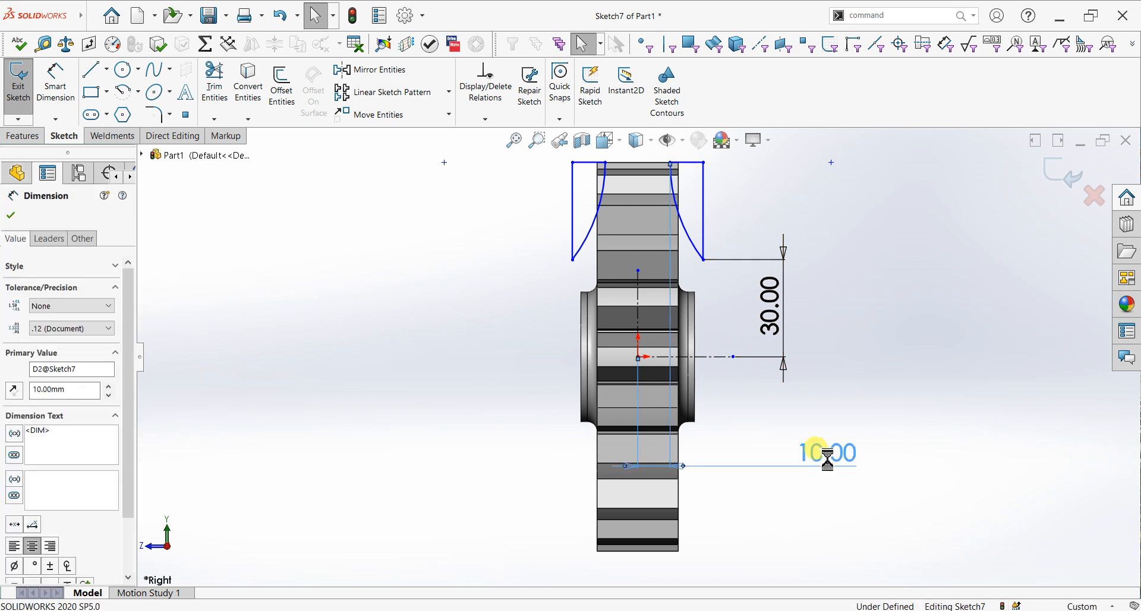
{"action": "double_click", "coordinate": [828, 463]}
{"action": "type", "text": "4"}
{"action": "key", "text": "Return"}
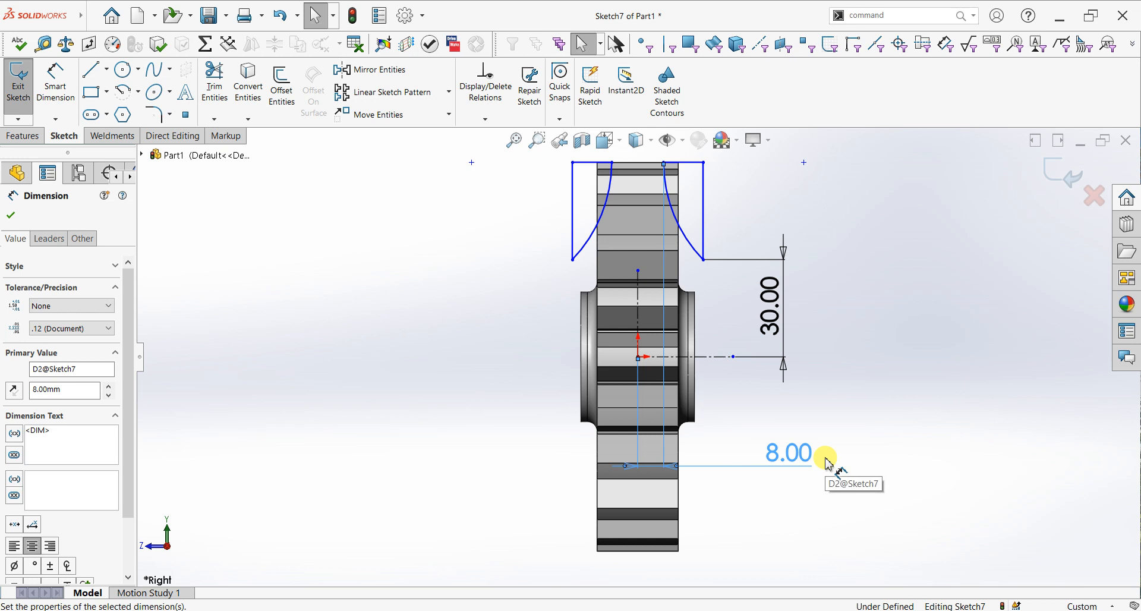
{"action": "left_click", "coordinate": [11, 216]}
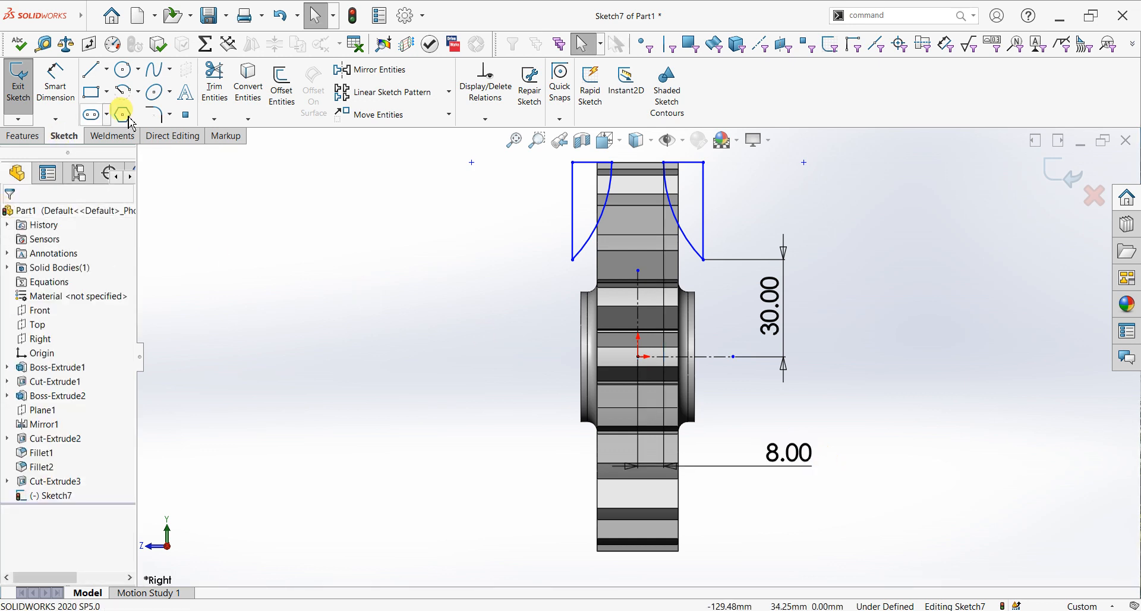
Step: Cut the mirrored arc profiles through 360 degrees about the horizontal centerline with Revolved Cut
{"action": "left_click", "coordinate": [22, 135]}
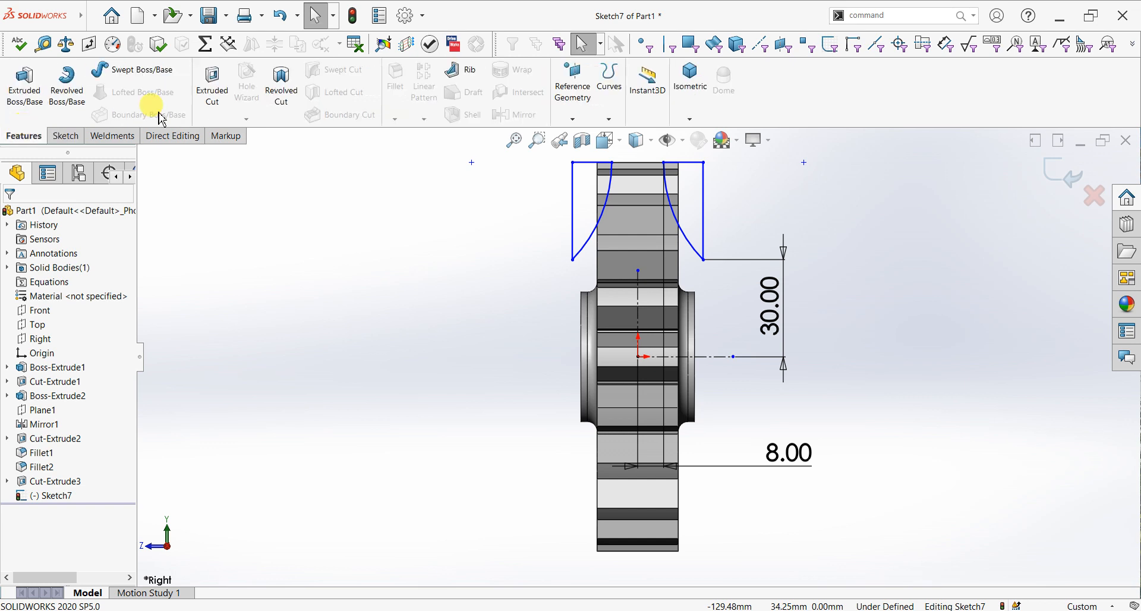
{"action": "left_click", "coordinate": [290, 102]}
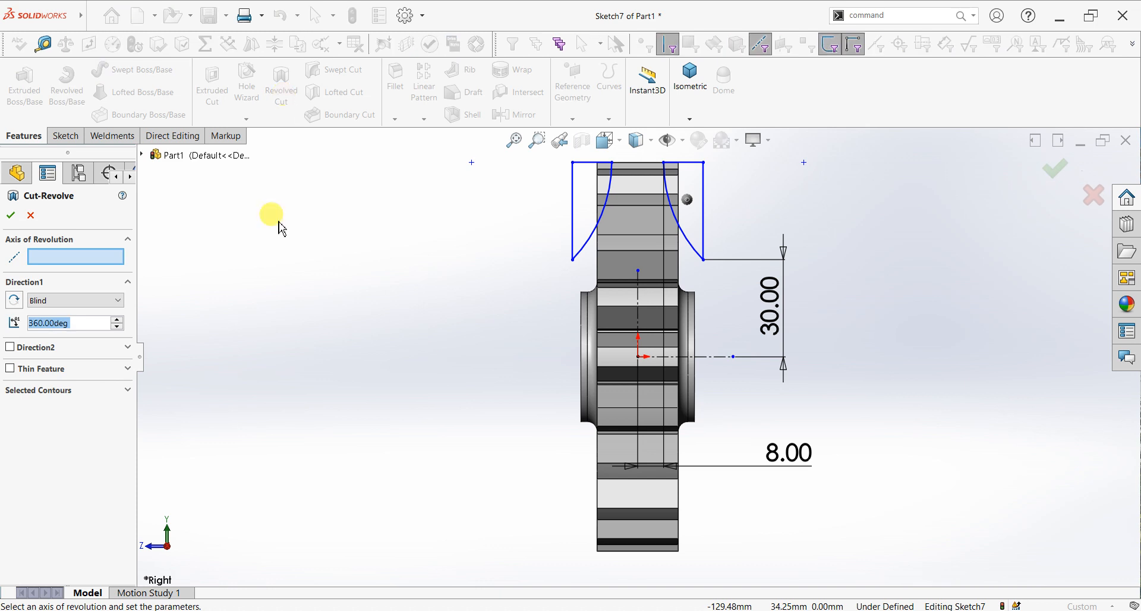
{"action": "left_click", "coordinate": [722, 357]}
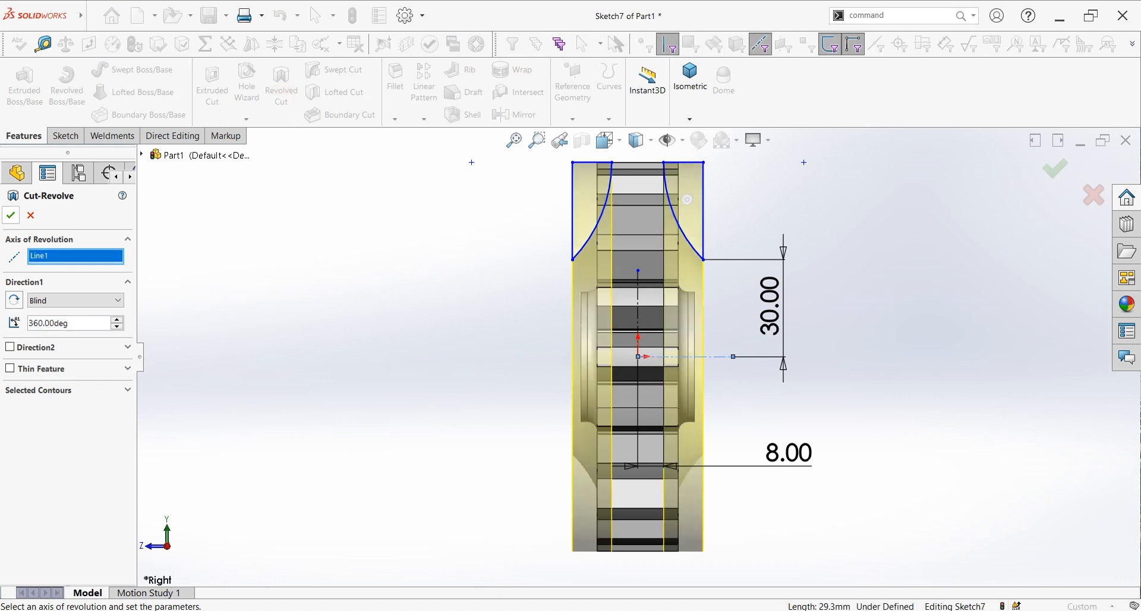
{"action": "left_click", "coordinate": [10, 215]}
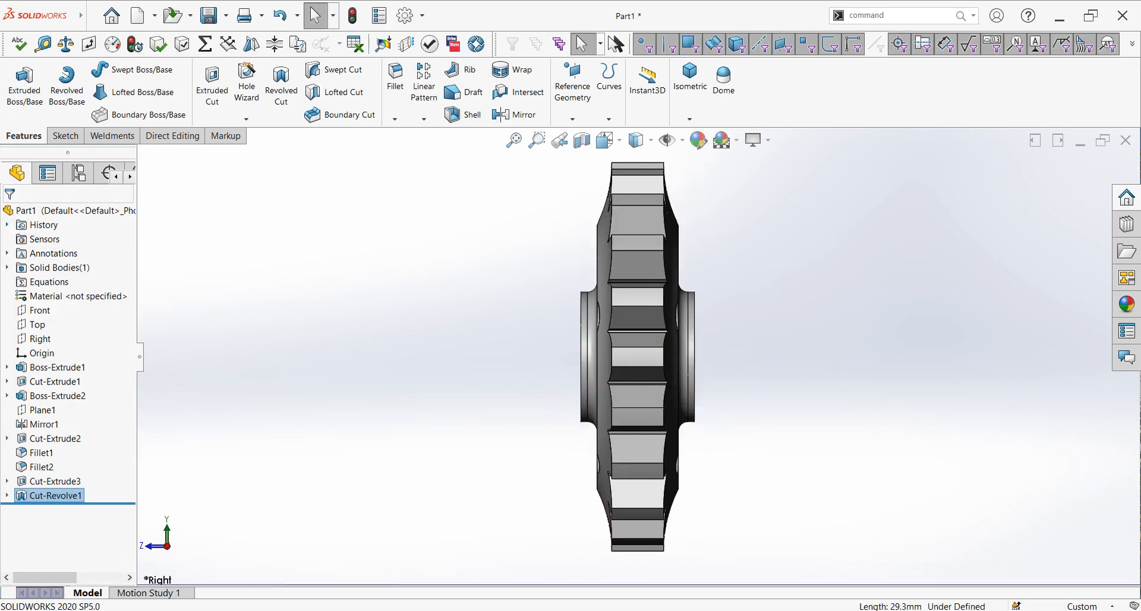
Step: Examine the revolved cut on the gear teeth from an angled view and in the isometric orientation
{"action": "right_click", "coordinate": [324, 269]}
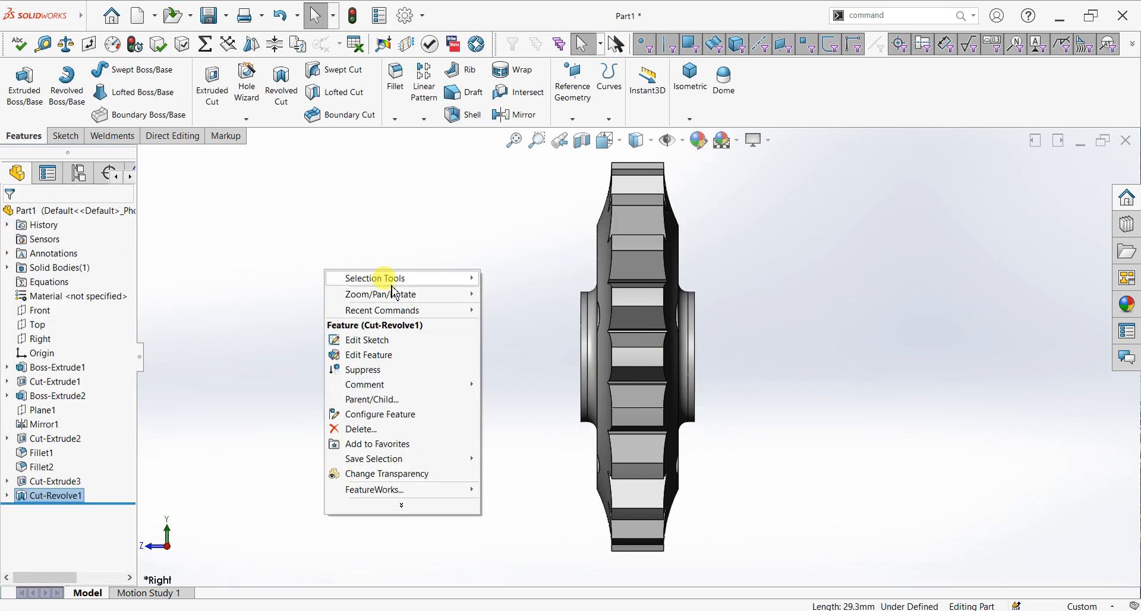
{"action": "left_click", "coordinate": [889, 320]}
{"action": "right_click", "coordinate": [889, 320]}
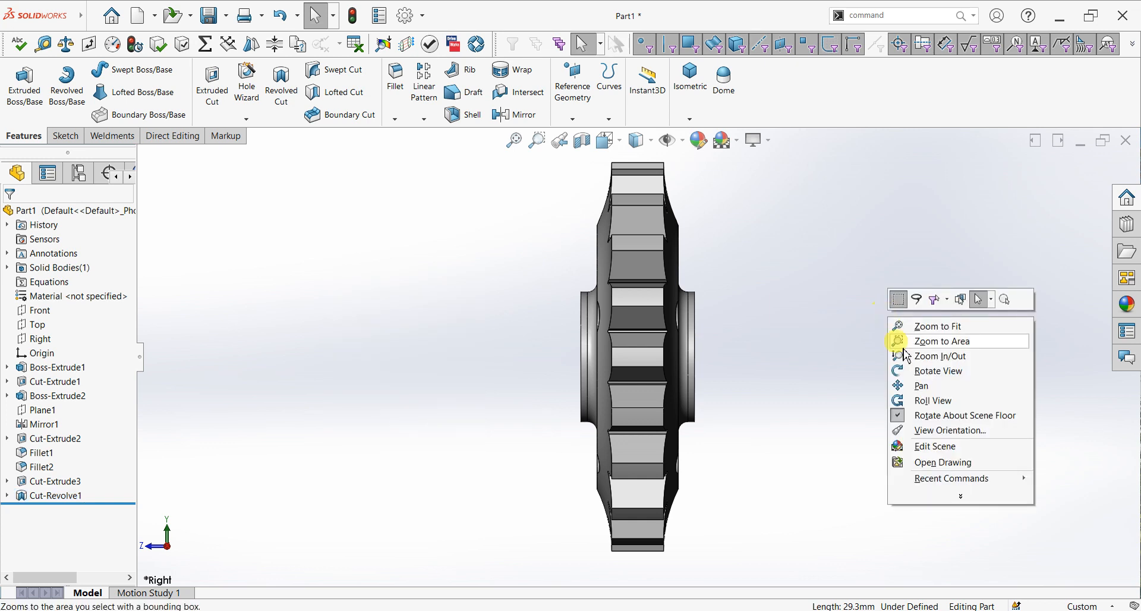
{"action": "left_click", "coordinate": [914, 368]}
{"action": "left_click_drag", "start_coordinate": [784, 290], "coordinate": [847, 355]}
{"action": "key", "text": "Escape"}
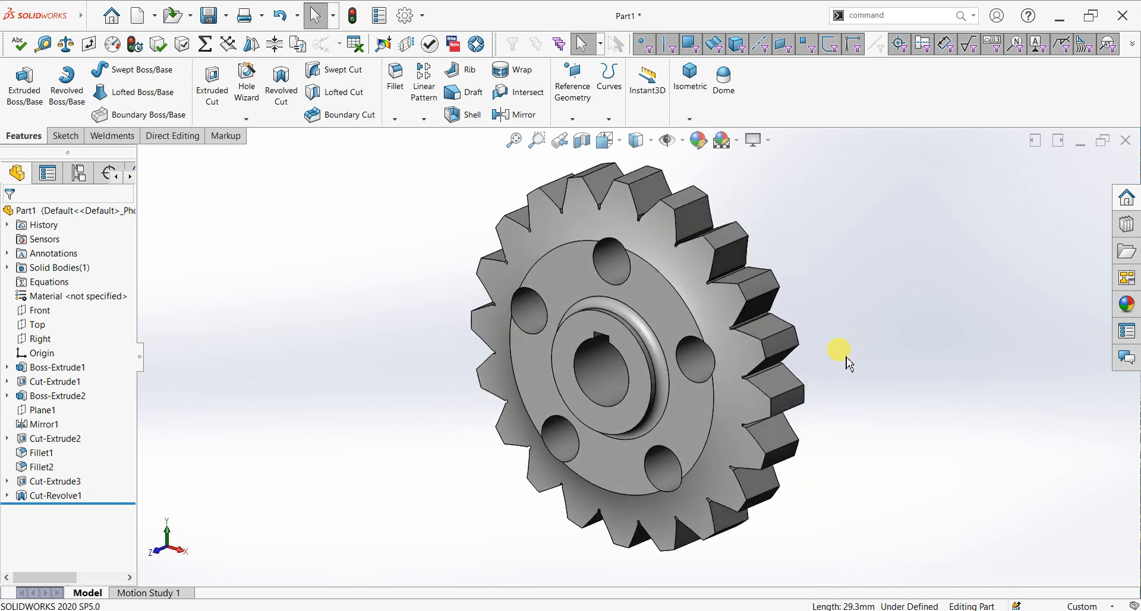
{"action": "key", "text": "space"}
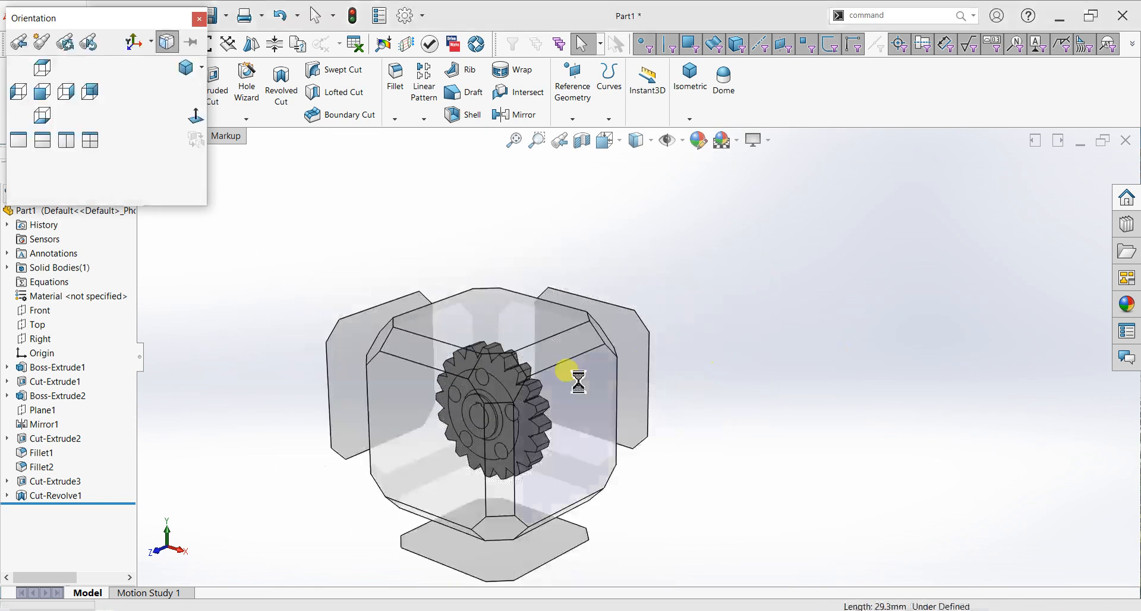
{"action": "left_click", "coordinate": [498, 381]}
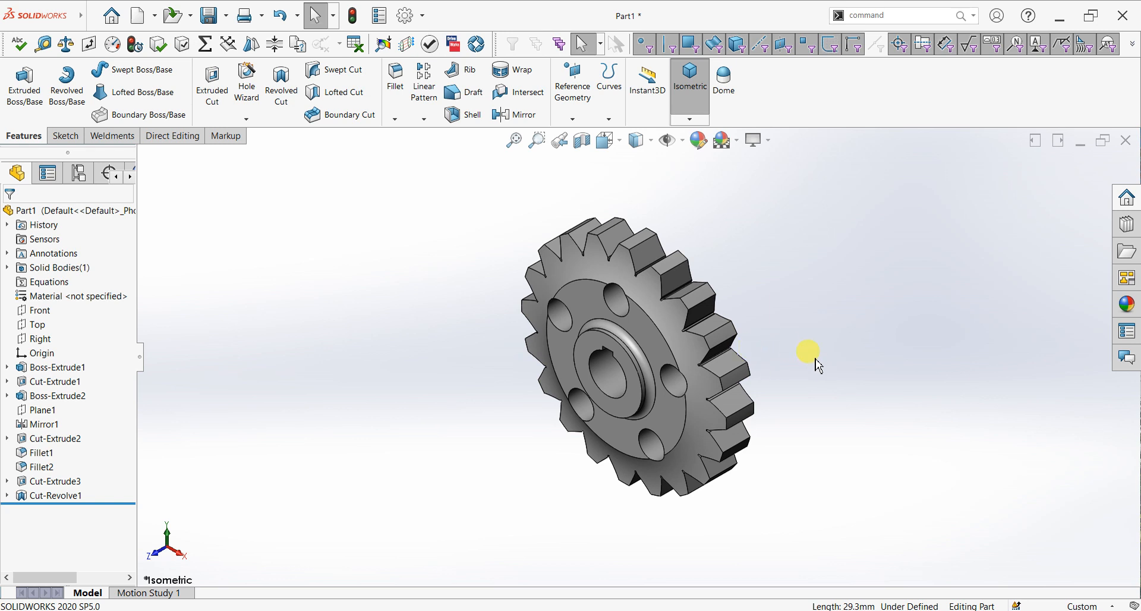
{"action": "scroll", "coordinate": [818, 365], "scroll_direction": "down", "scroll_amount": 3}
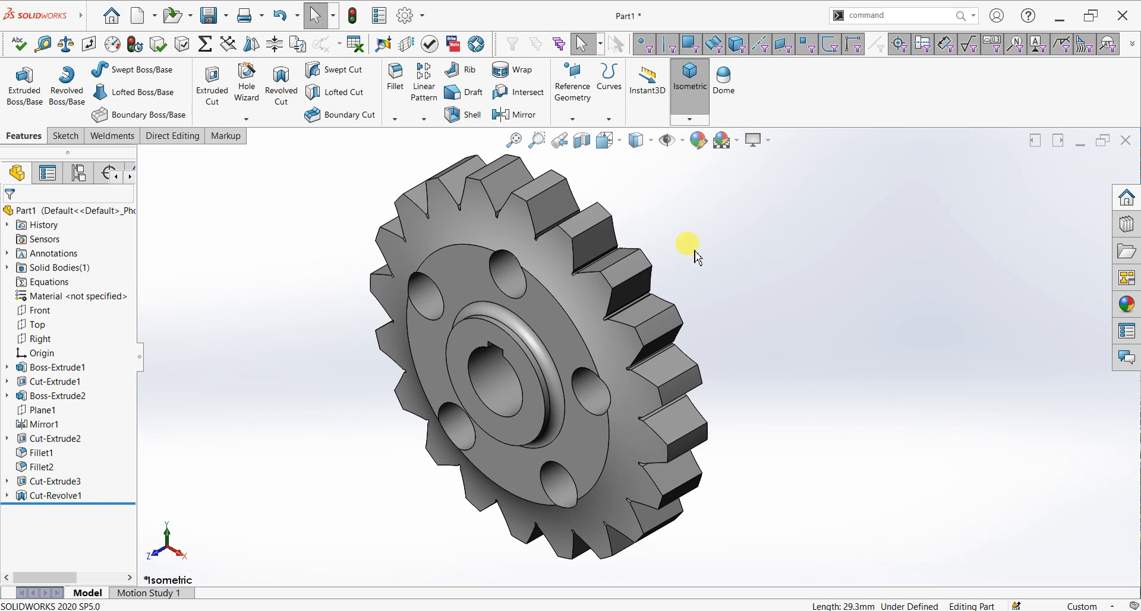
Step: Apply the "color" appearance to the whole part and turn on RealView Graphics
{"action": "left_click", "coordinate": [697, 144]}
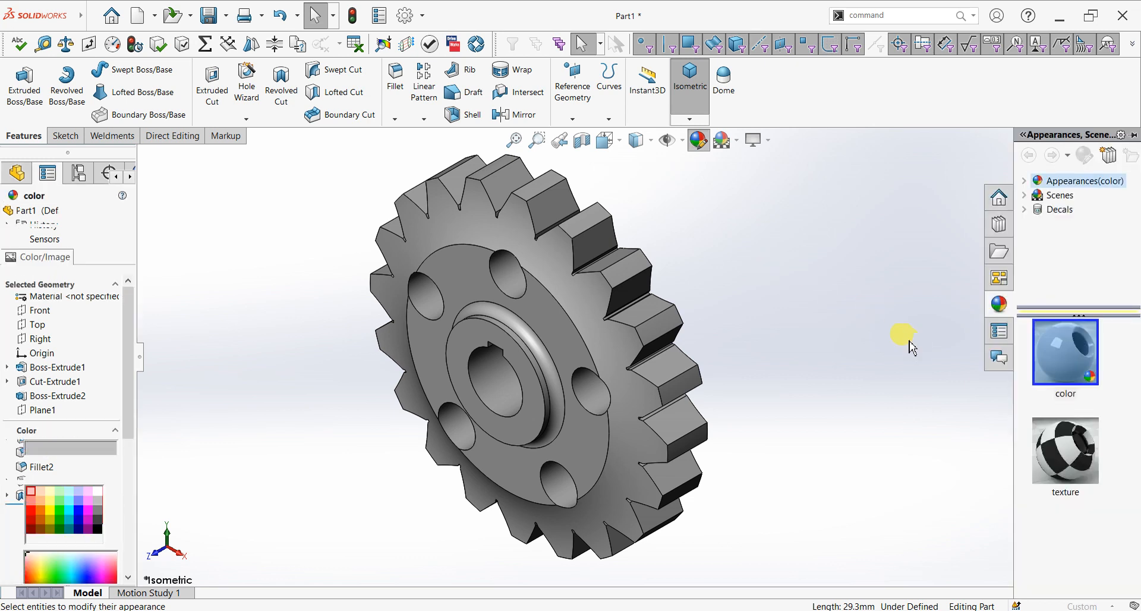
{"action": "left_click", "coordinate": [1076, 363]}
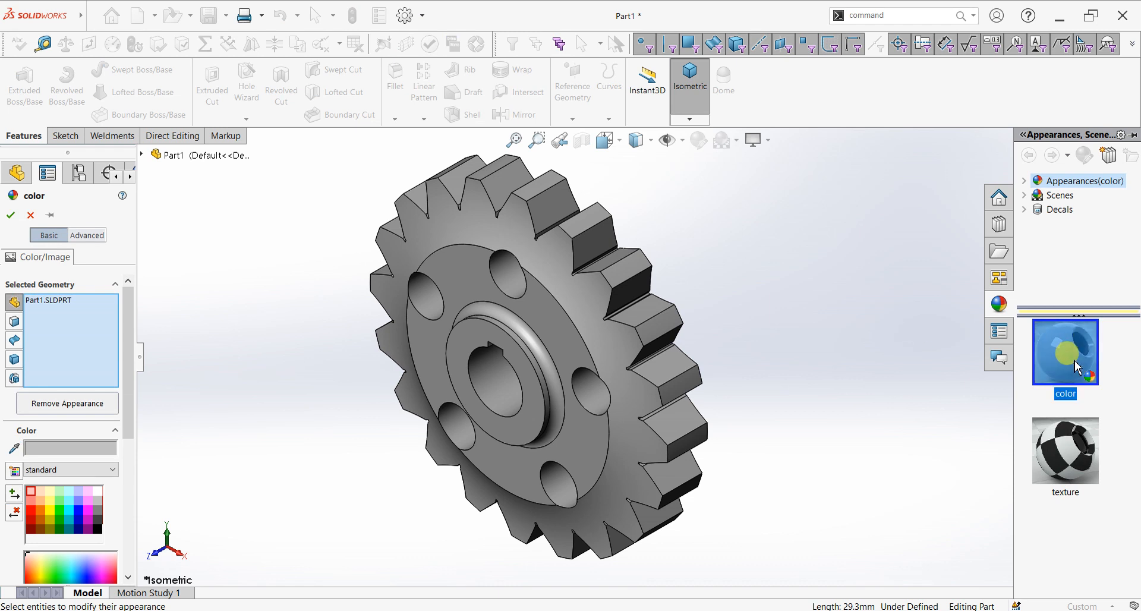
{"action": "left_click", "coordinate": [10, 218]}
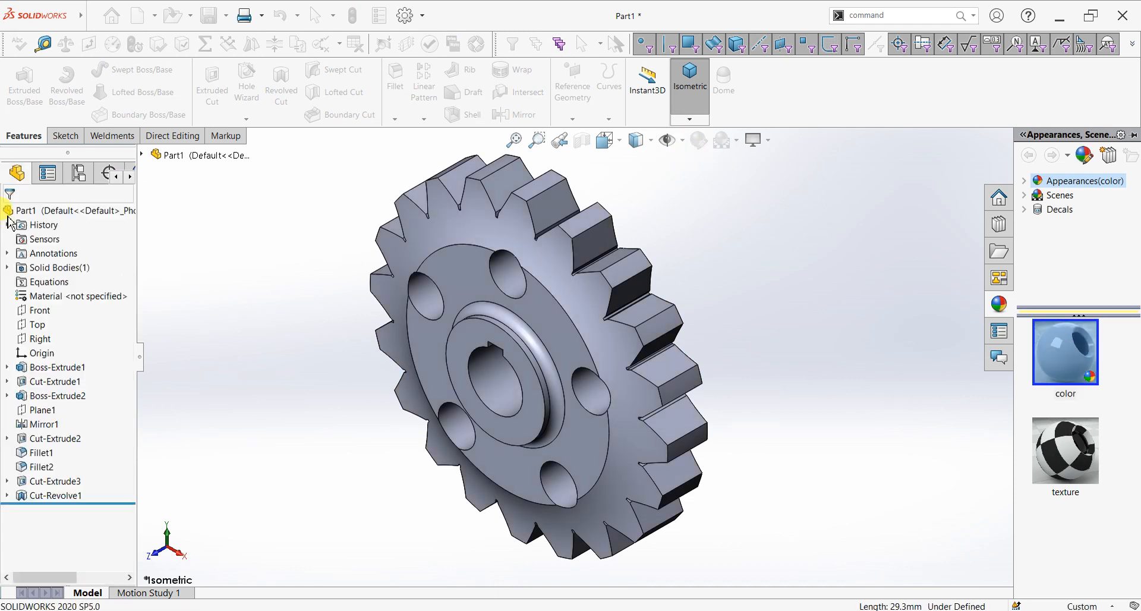
{"action": "left_click", "coordinate": [756, 142]}
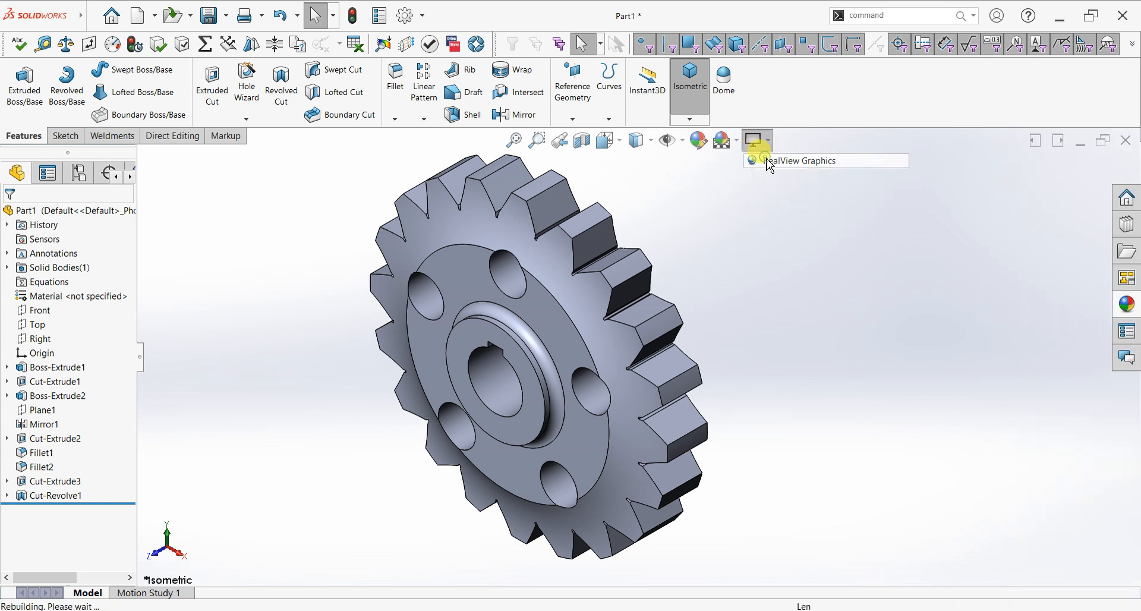
{"action": "left_click", "coordinate": [769, 162]}
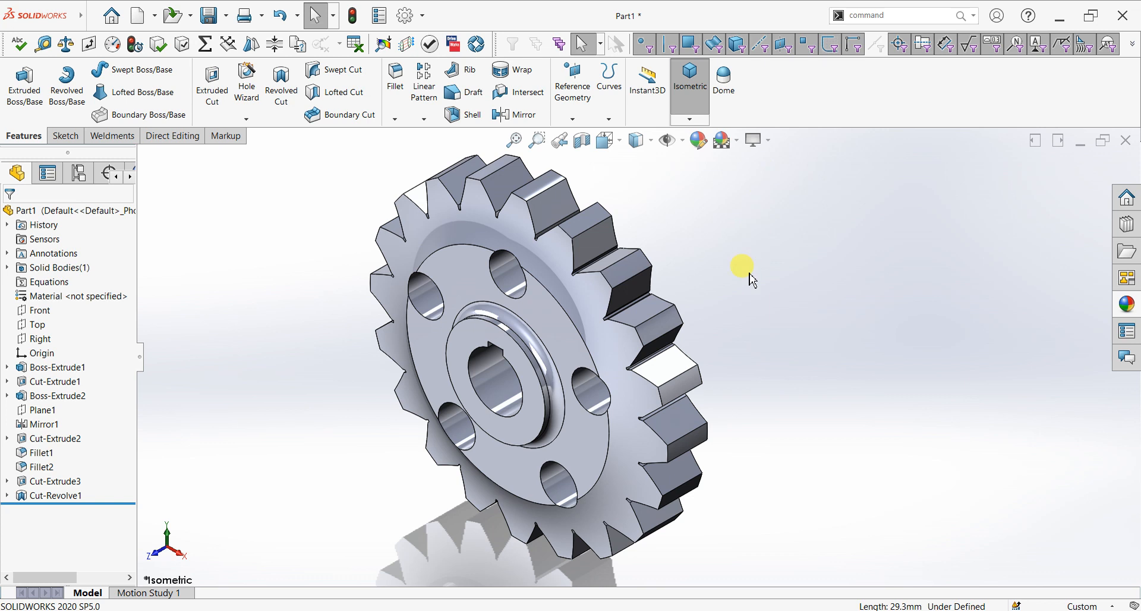
Step: Inspect the finished gear's boss, holes and tooth rims from different angled view orientations
{"action": "left_click", "coordinate": [606, 141]}
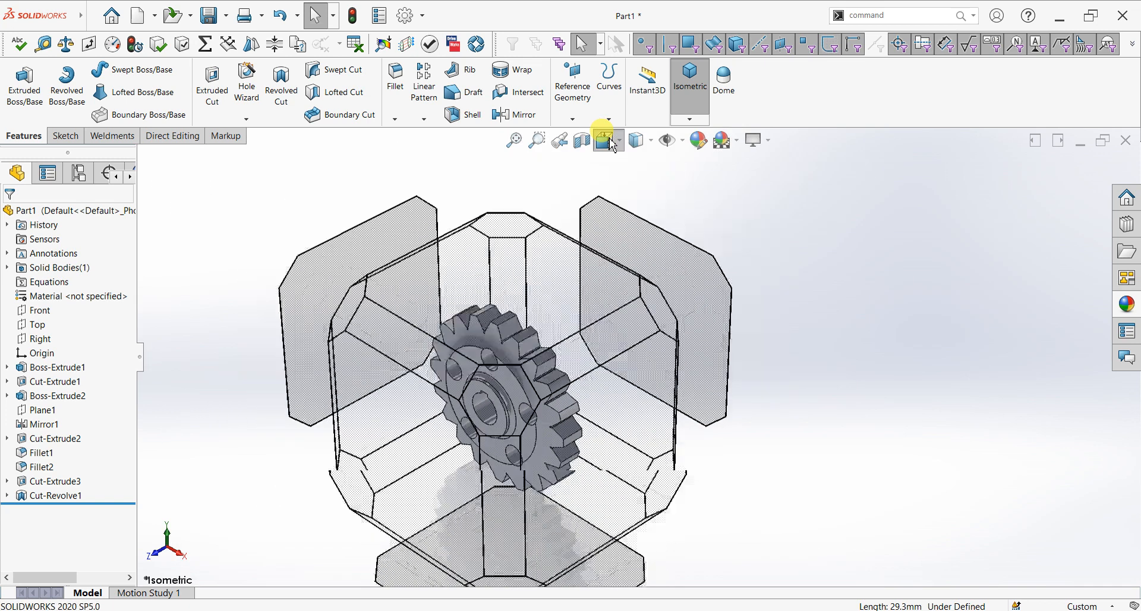
{"action": "left_click", "coordinate": [450, 394]}
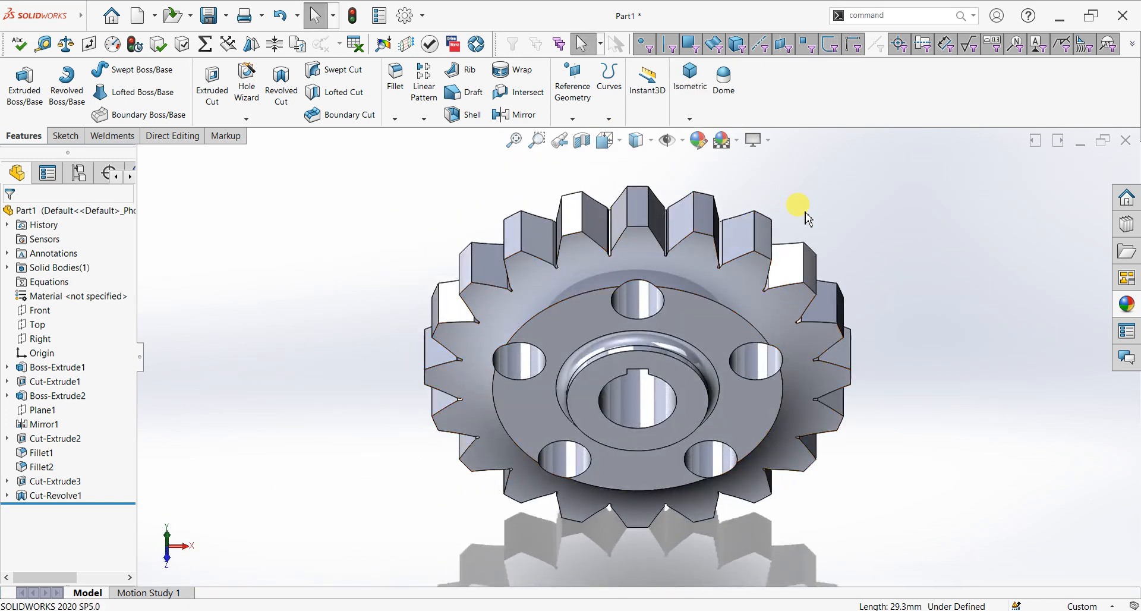
{"action": "key", "text": "space"}
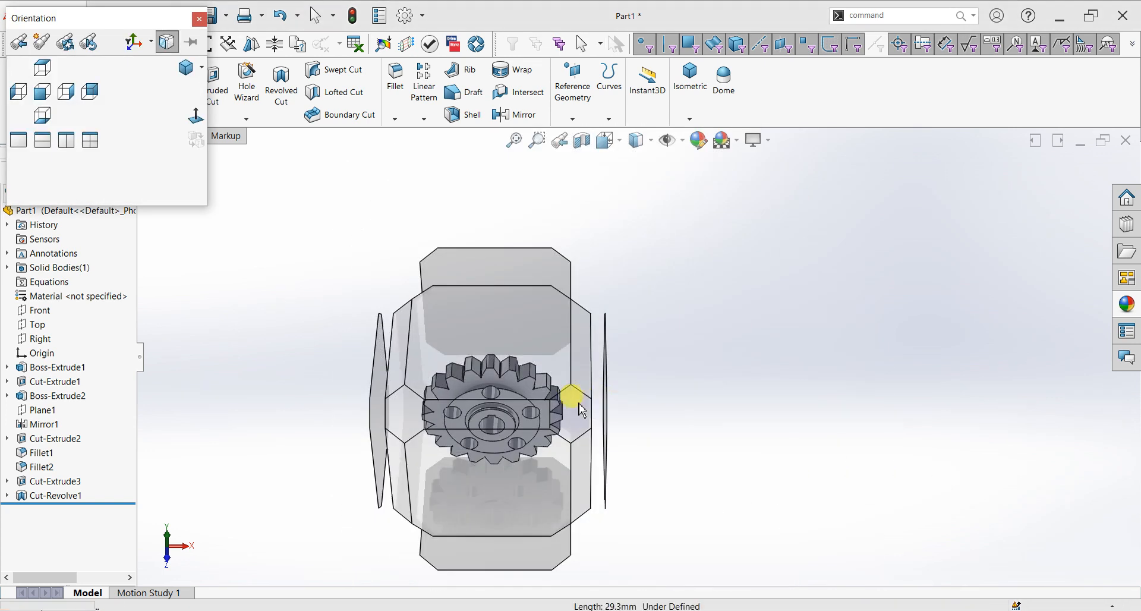
{"action": "mouse_move", "coordinate": [564, 416]}
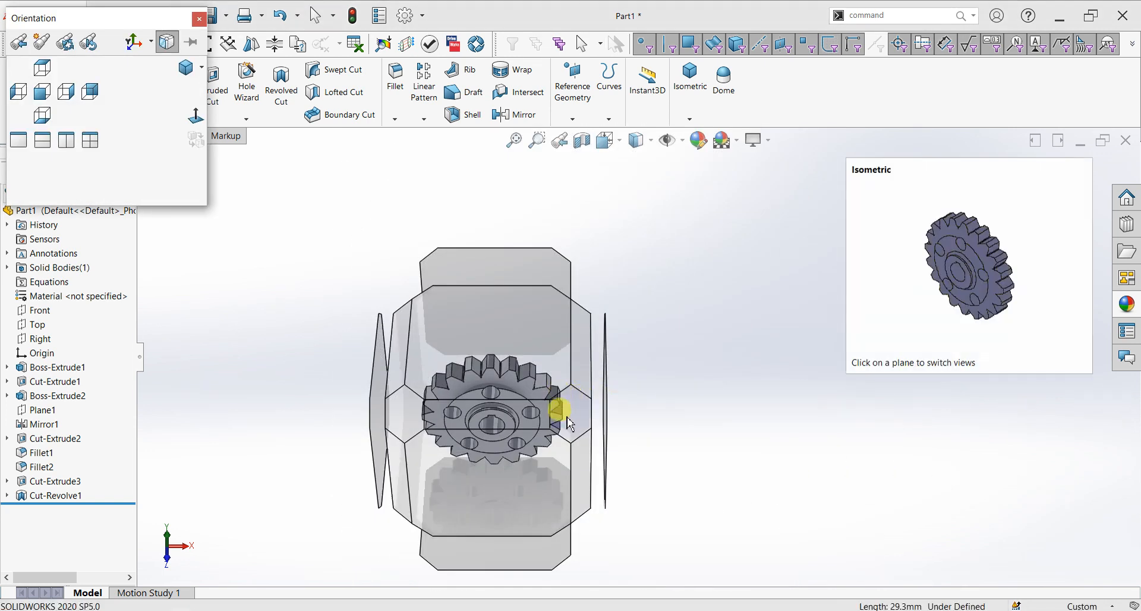
{"action": "left_click", "coordinate": [576, 447]}
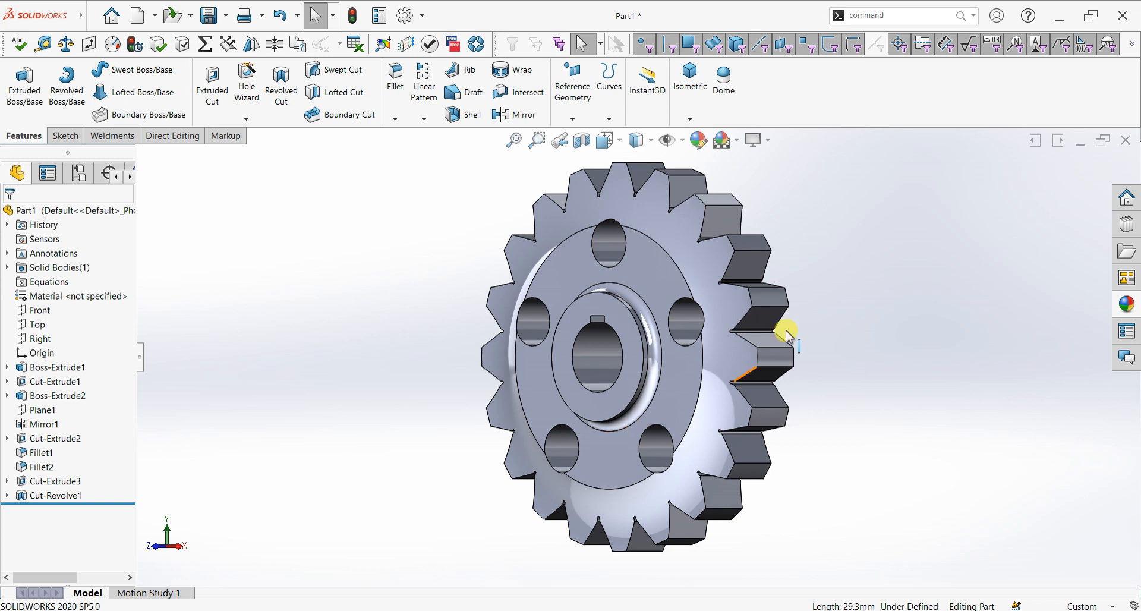